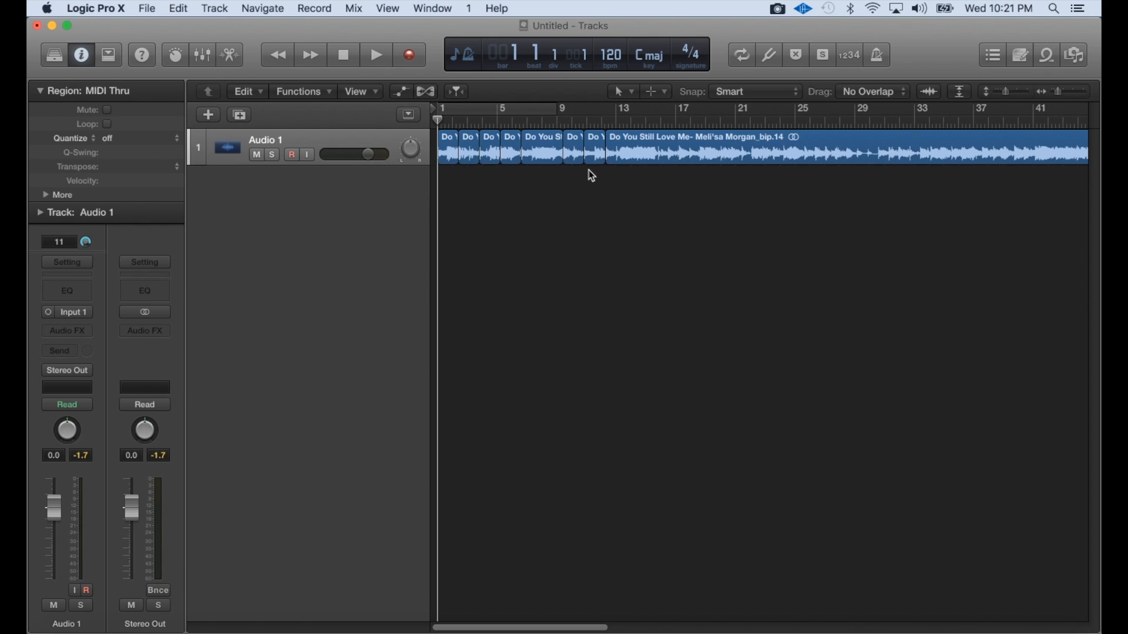
Create a software instrument track below Audio 1 and load the EXS24 sampler on it in stereo
click(208, 114)
click(775, 261)
click(90, 315)
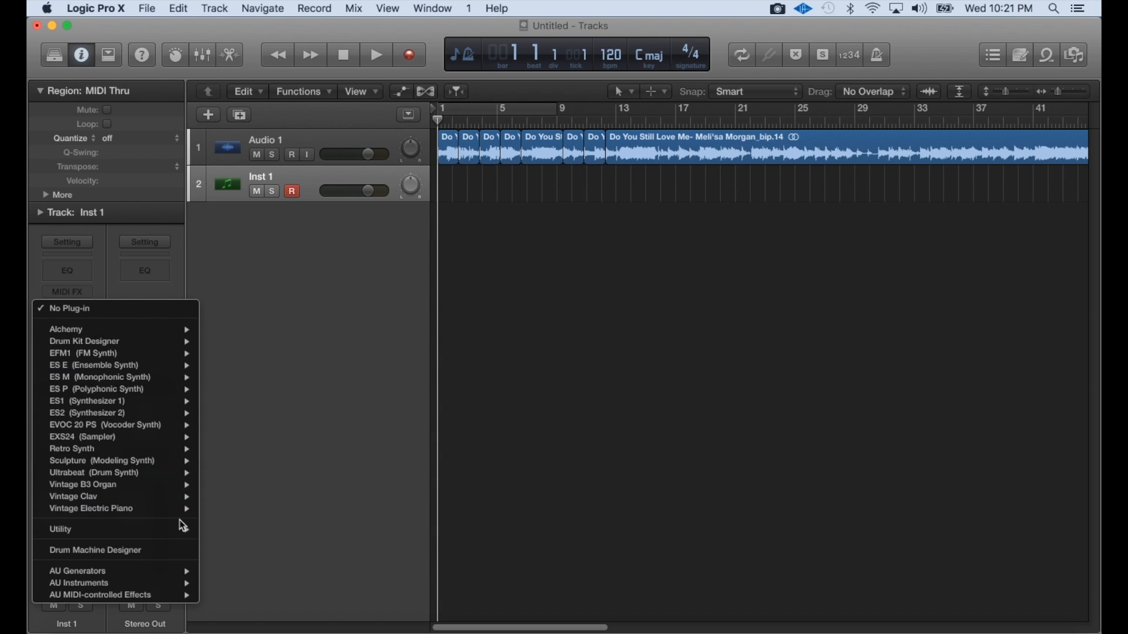
mouse_move(172, 477)
mouse_move(167, 439)
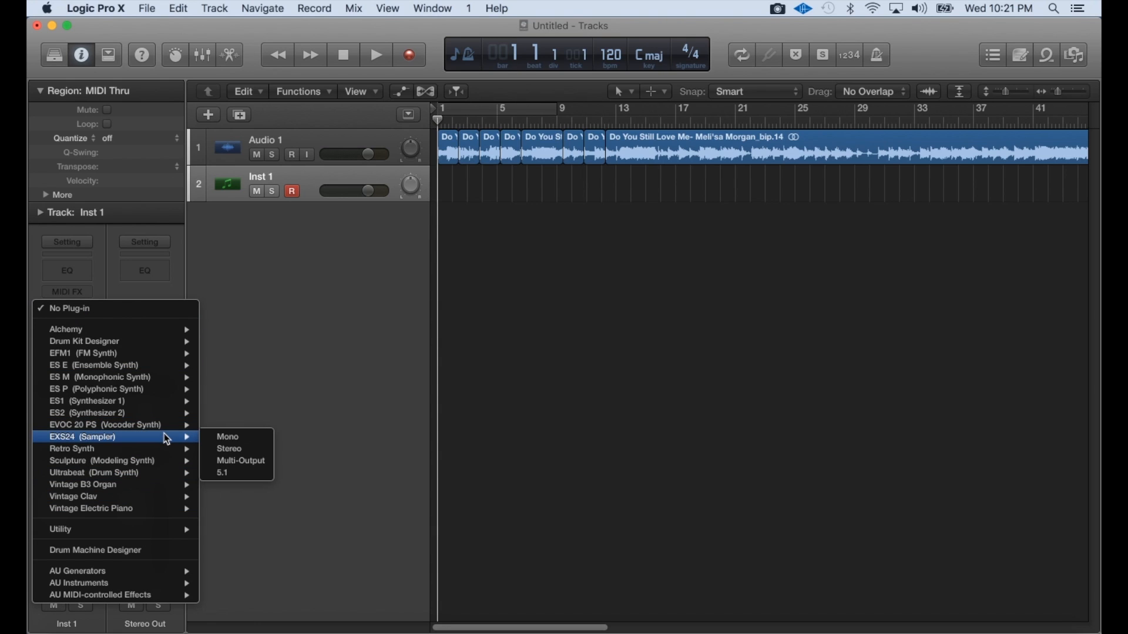
click(258, 451)
Open the EXS24 instrument editor and arrange the sampler and editor windows below the audio track
drag(497, 68, 567, 199)
click(594, 273)
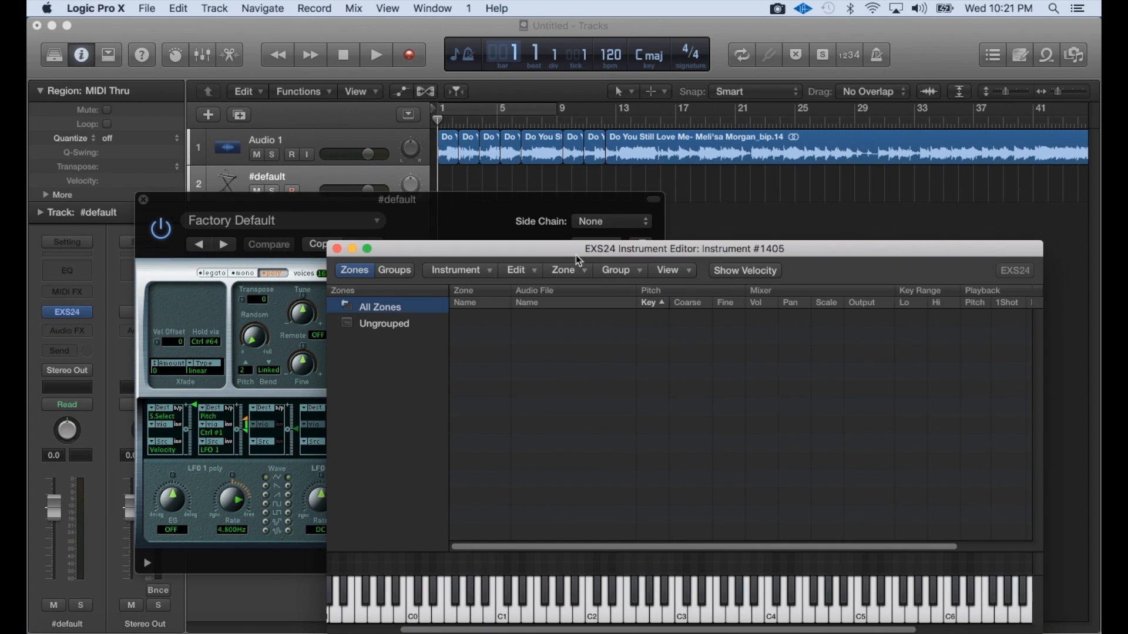
drag(585, 258, 555, 359)
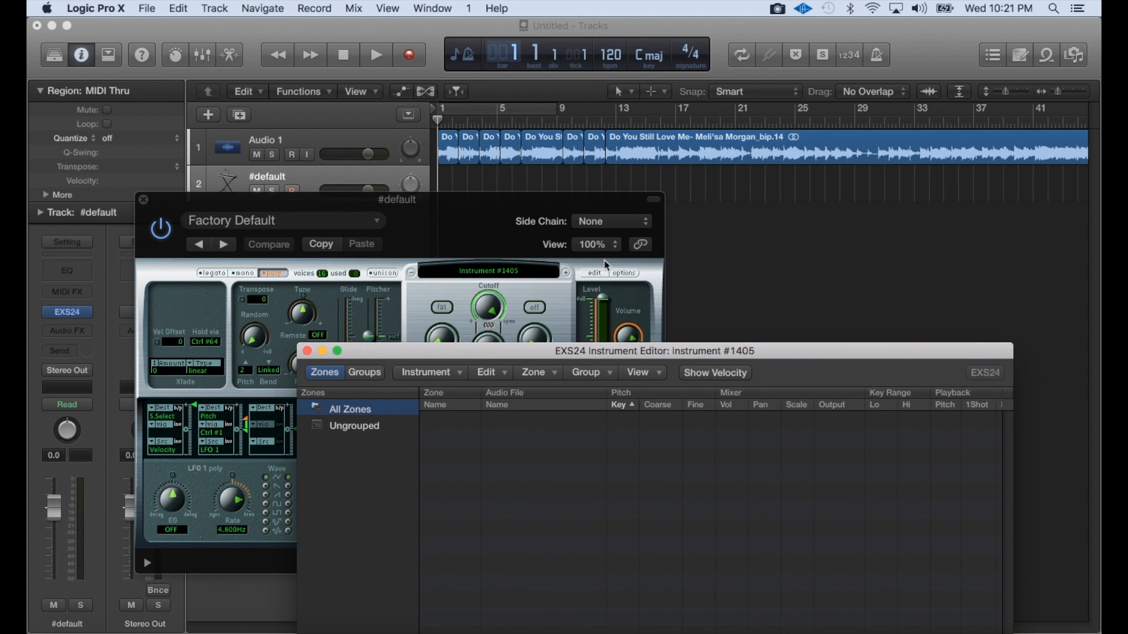
Check the Show Advanced Tools setting and its additional options in the Advanced preferences
click(101, 10)
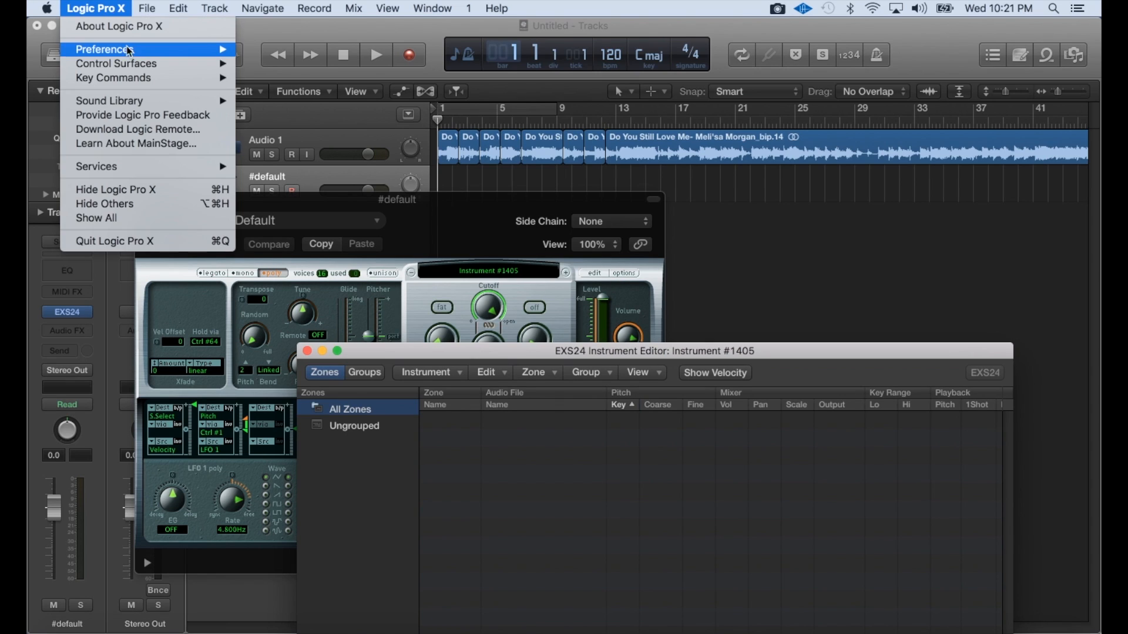
mouse_move(136, 51)
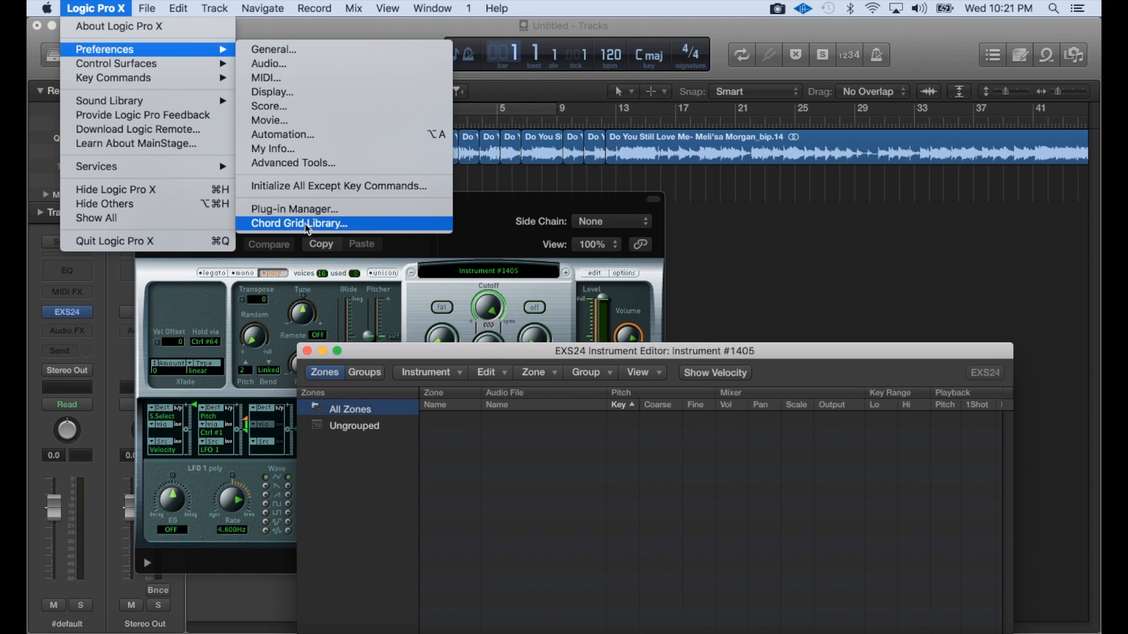
click(293, 163)
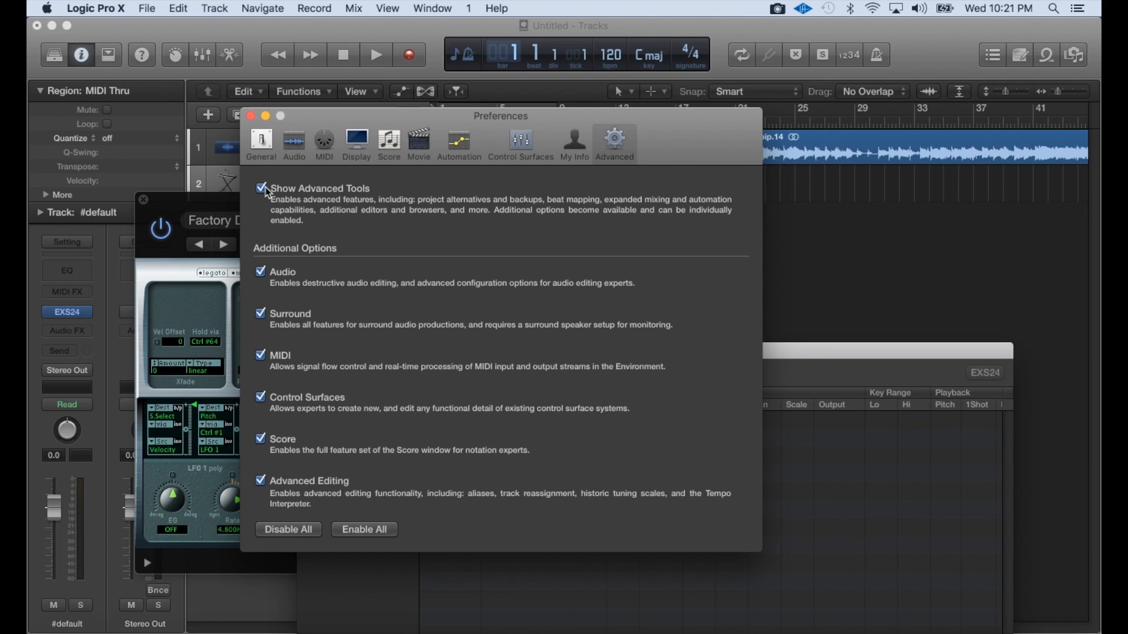
click(250, 116)
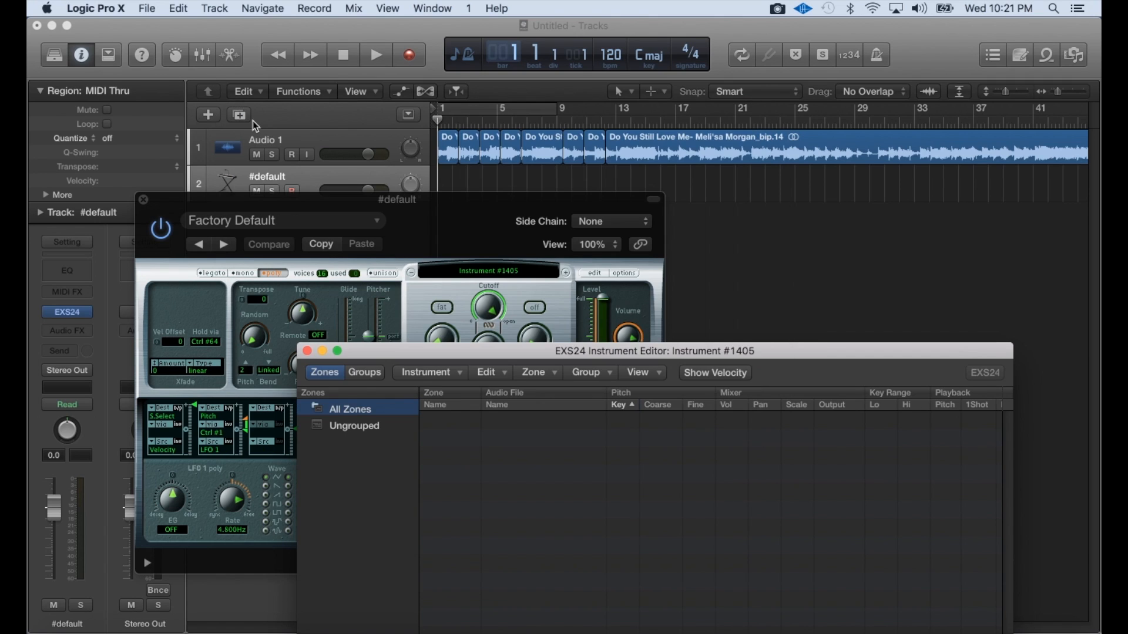
Add the seven short audio regions to the EXS24 editor as separate zones mapped from C1 to F#1
double_click(568, 351)
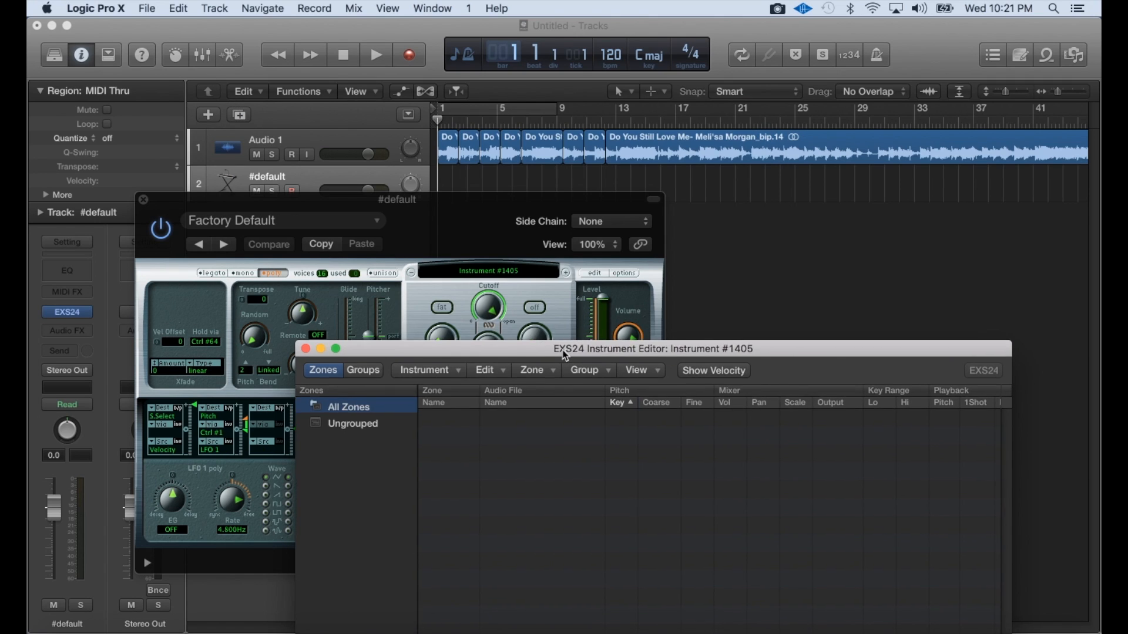
drag(599, 175, 406, 313)
click(646, 370)
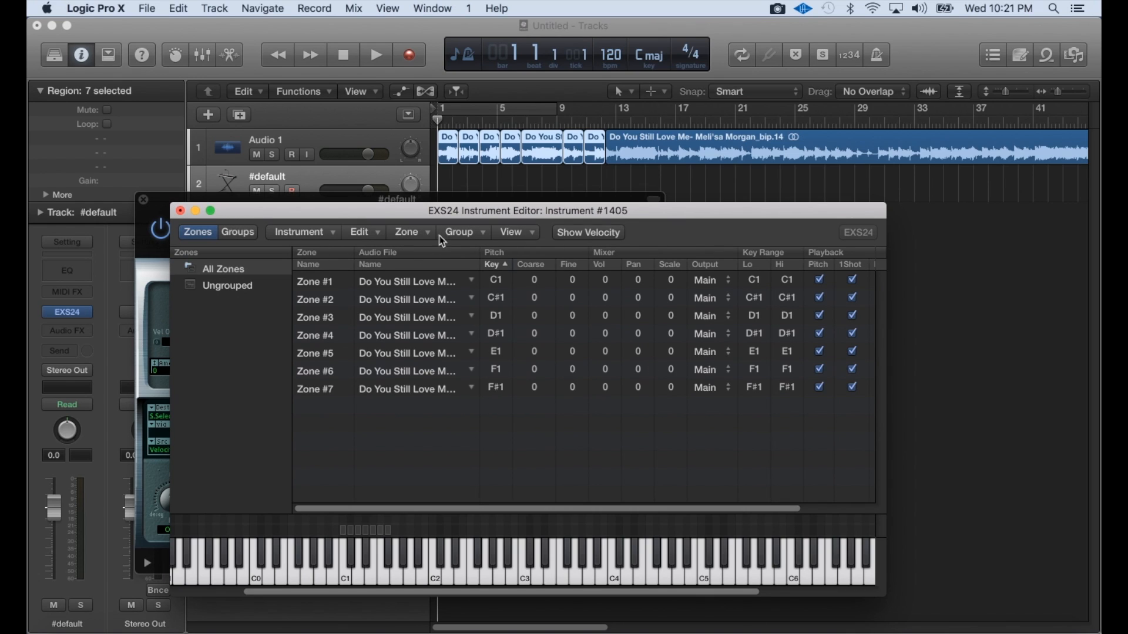
Create a new group in the EXS24 editor and assign all seven zones to it
click(461, 232)
click(464, 249)
click(323, 301)
key(super+a)
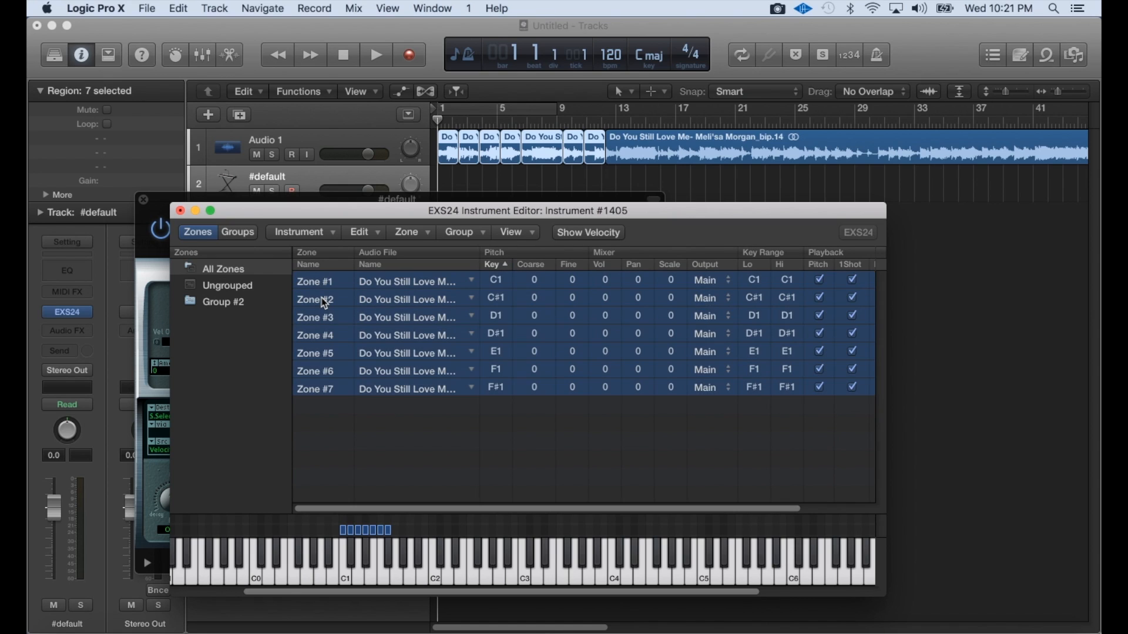
drag(326, 306, 229, 311)
click(230, 309)
Check the polyphony setting of the new group, and return to the zone list
click(238, 232)
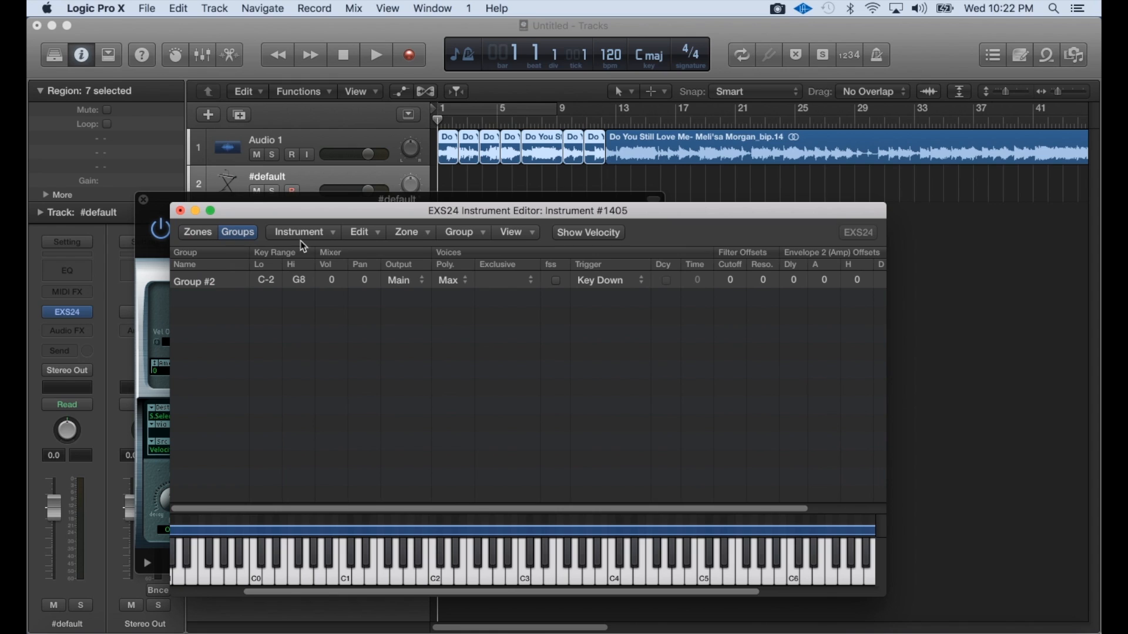
click(464, 282)
click(464, 291)
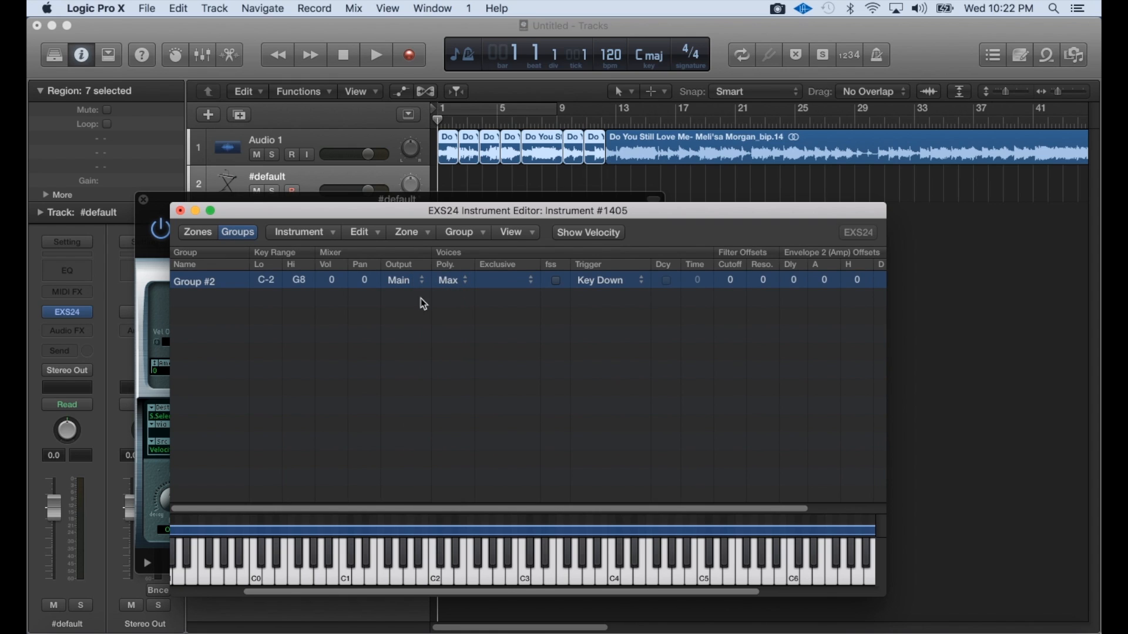
click(198, 233)
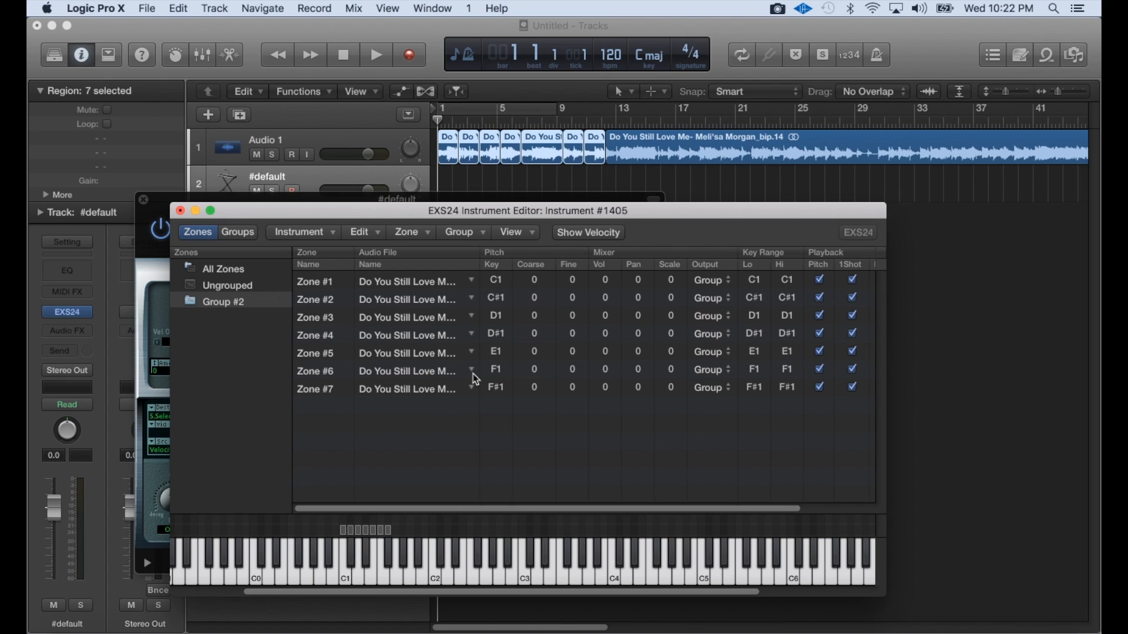
mouse_move(476, 379)
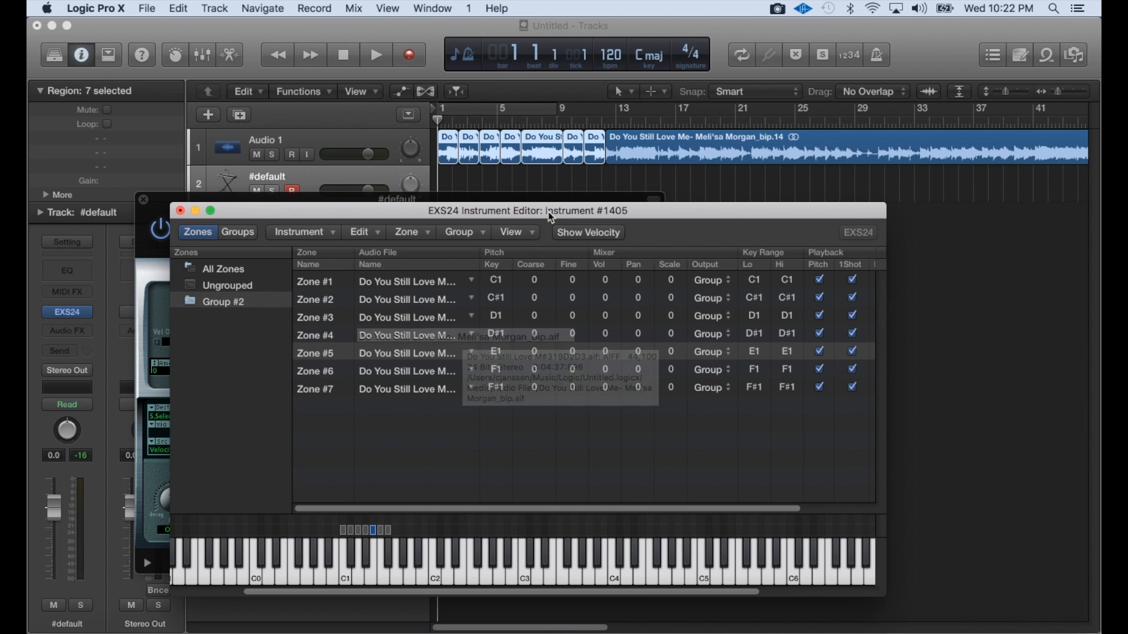
Move the editor and sampler windows clear of the tracks, mute Audio 1 and select the sampler track
drag(541, 203, 581, 225)
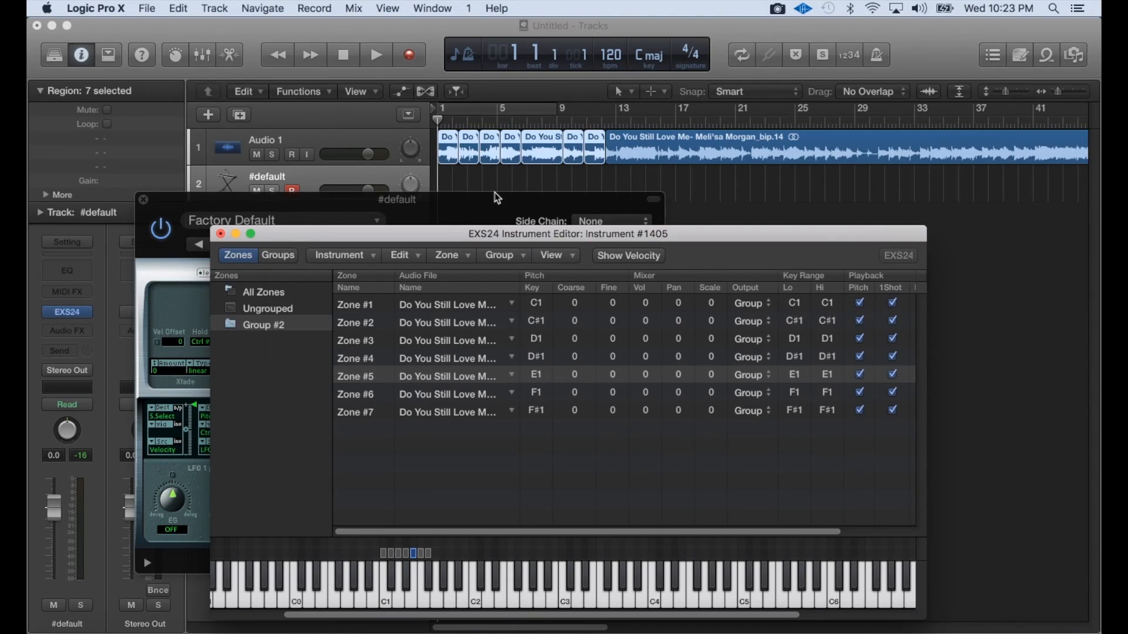
drag(464, 223, 464, 362)
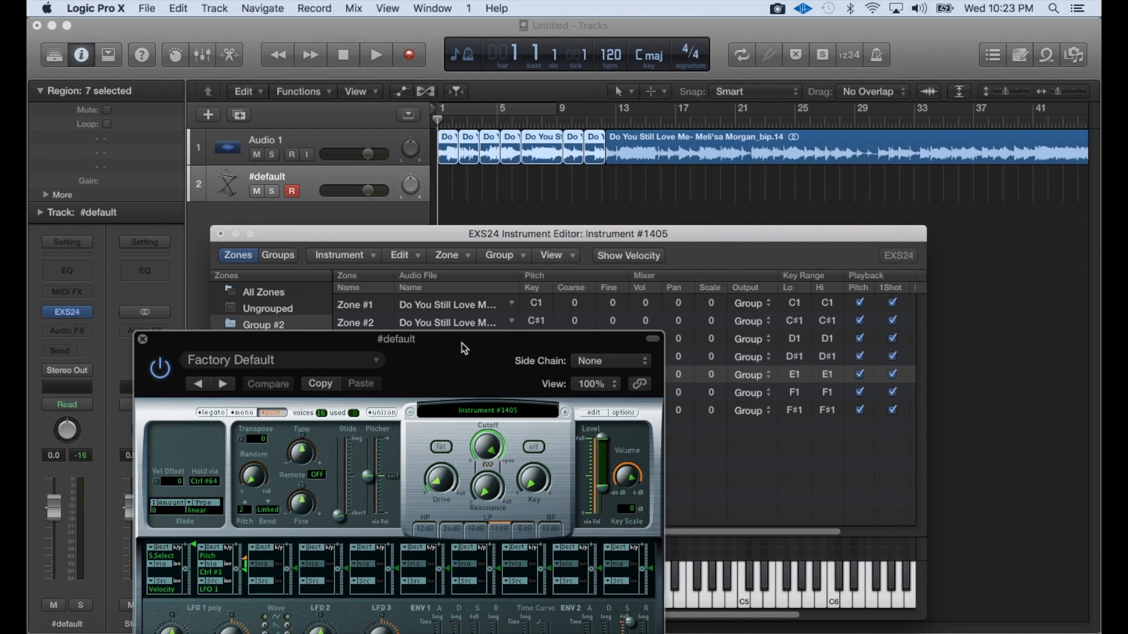
click(256, 154)
click(306, 181)
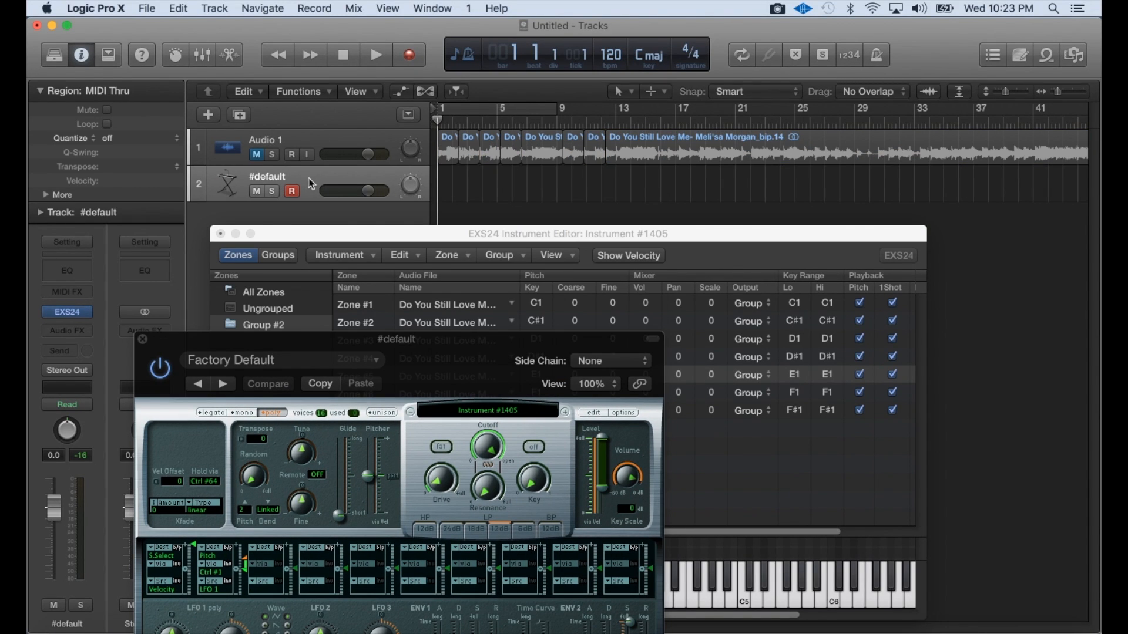
Save the sampler instrument as "melisa morgan do you still love me" in the Sampler Instruments folder
drag(320, 242, 383, 232)
click(406, 244)
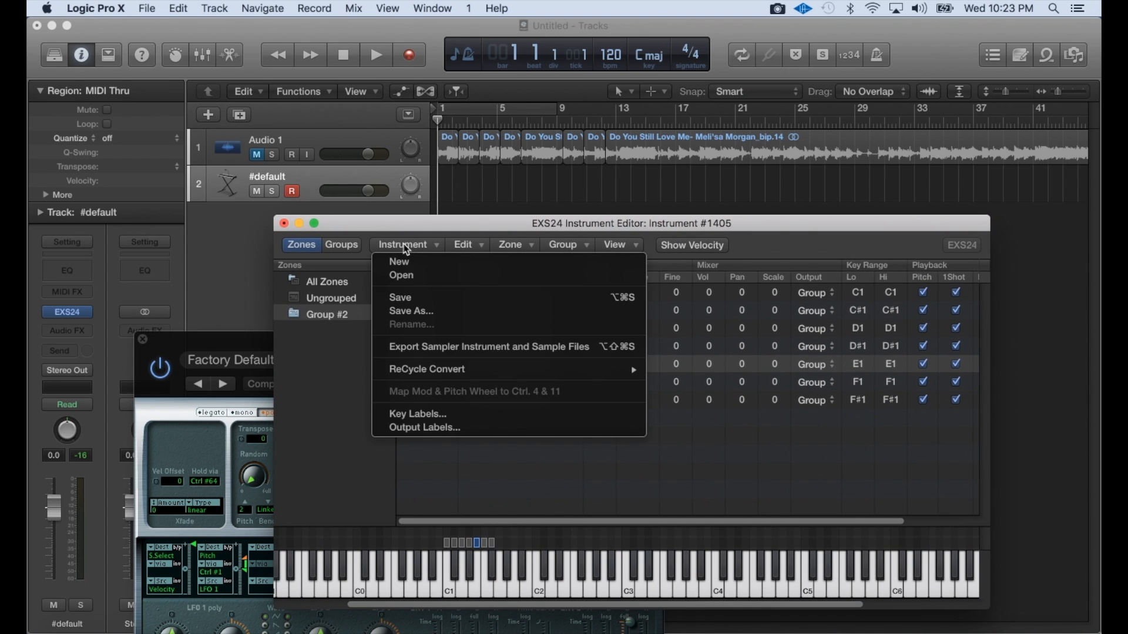
click(413, 311)
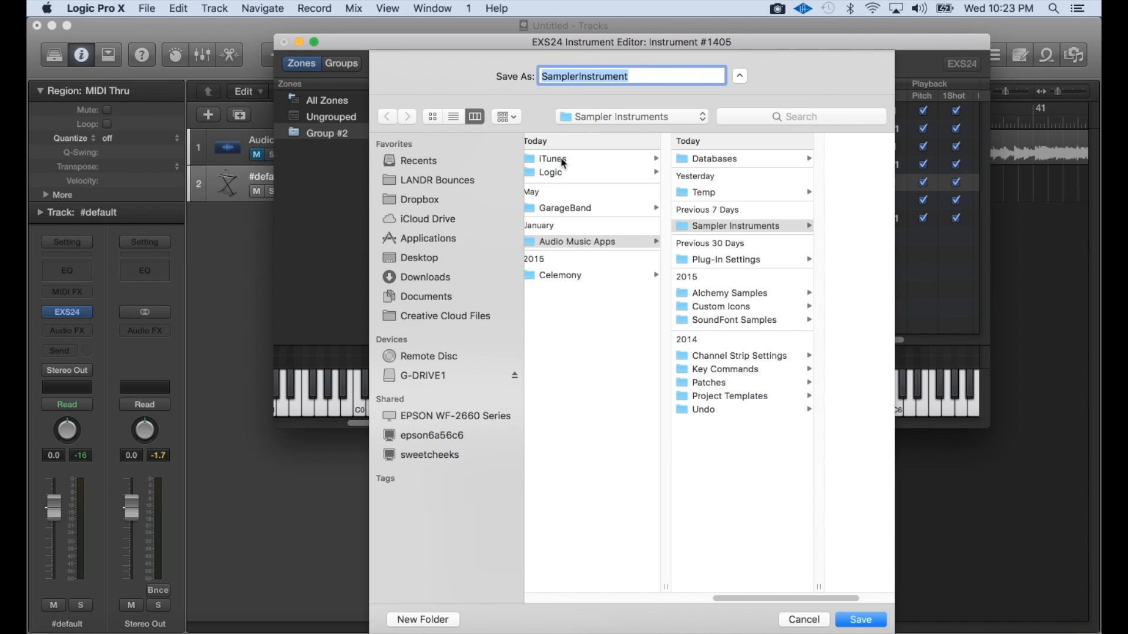
text(mor)
key(BackSpace)
key(BackSpace)
key(BackSpace)
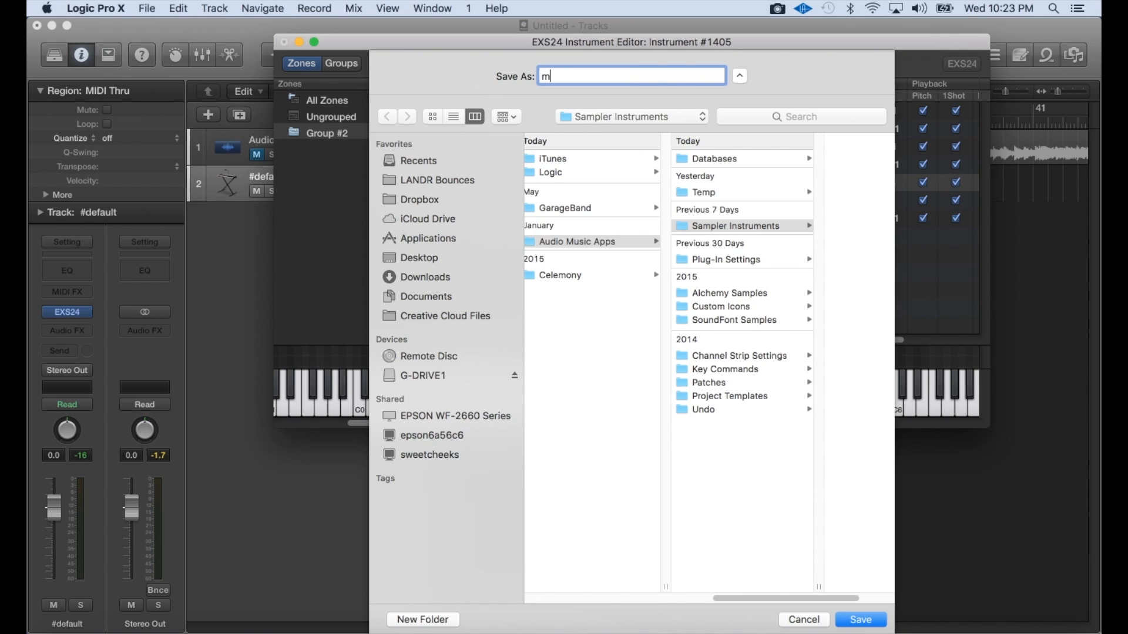
drag(738, 49, 713, 194)
text(melisa m)
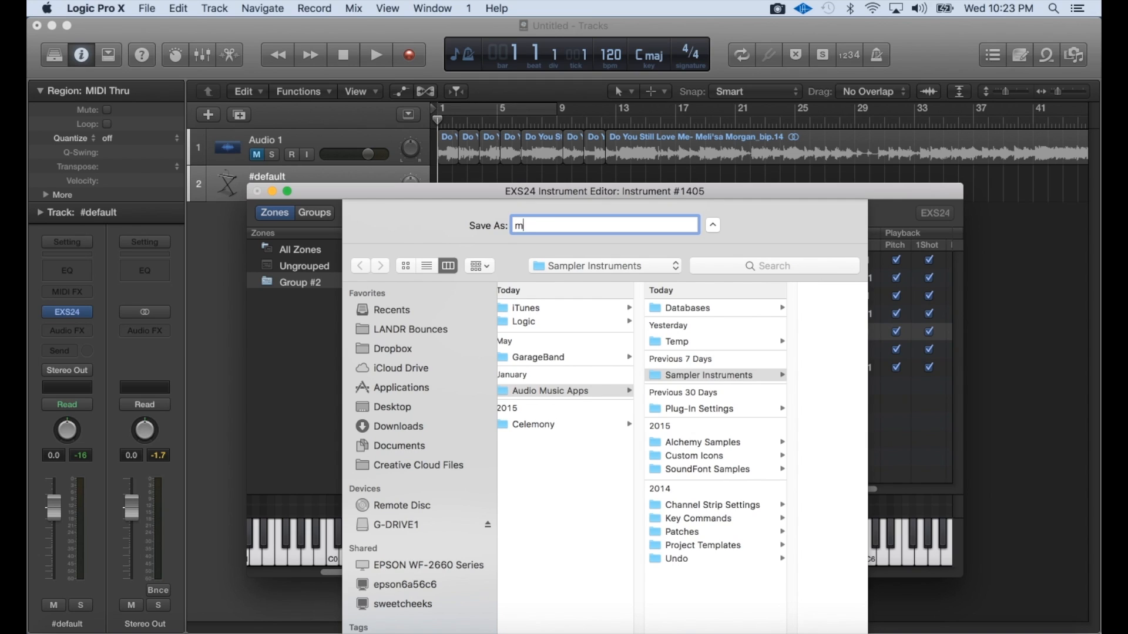
text(organ do you still love me)
key(Return)
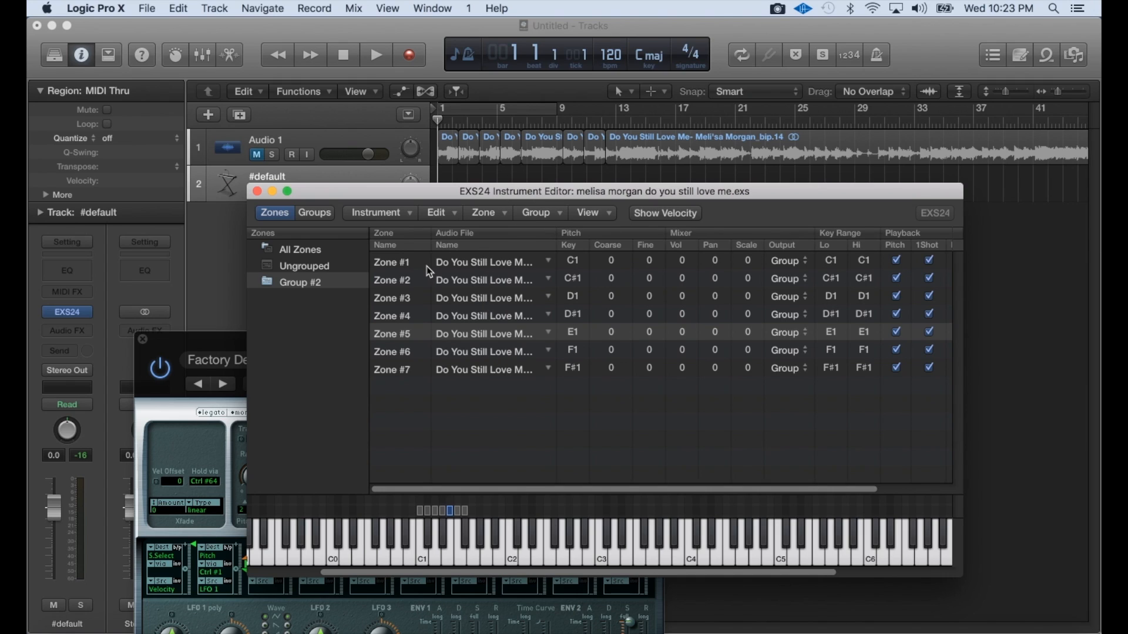
Add a Channel EQ to the sampler track and turn on its analyzer
drag(441, 196, 461, 222)
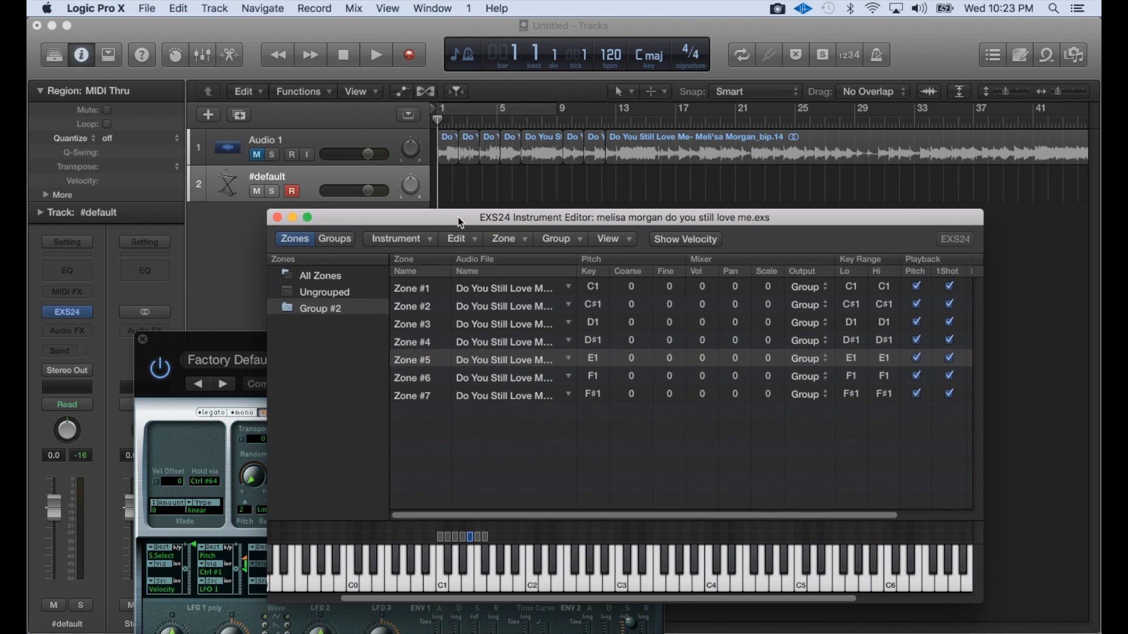
click(75, 273)
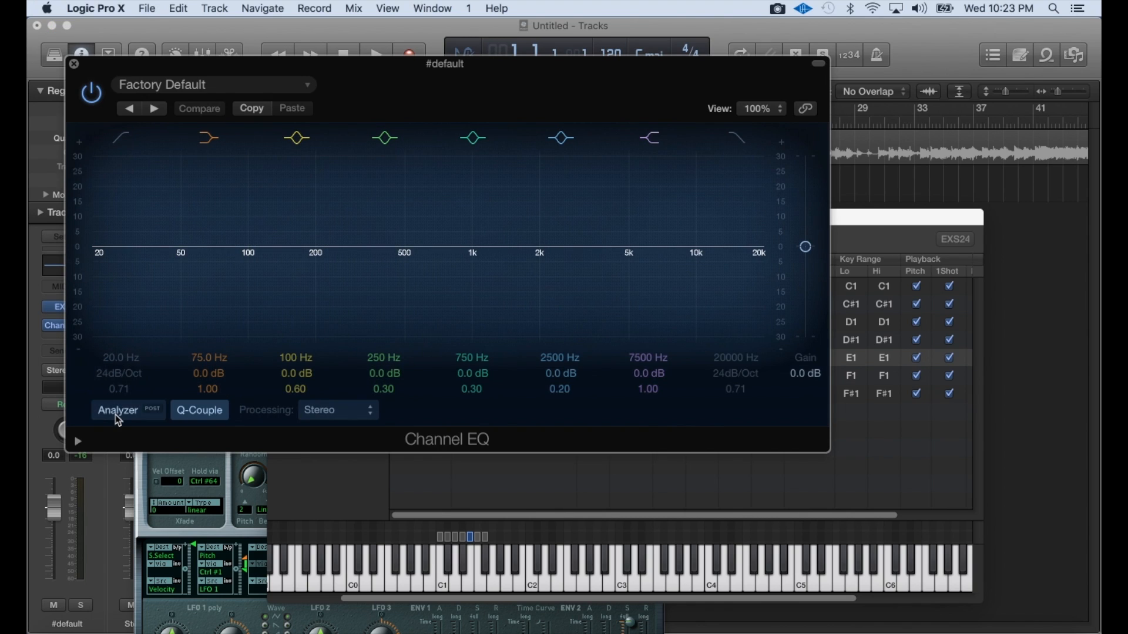
click(116, 410)
drag(657, 85, 699, 100)
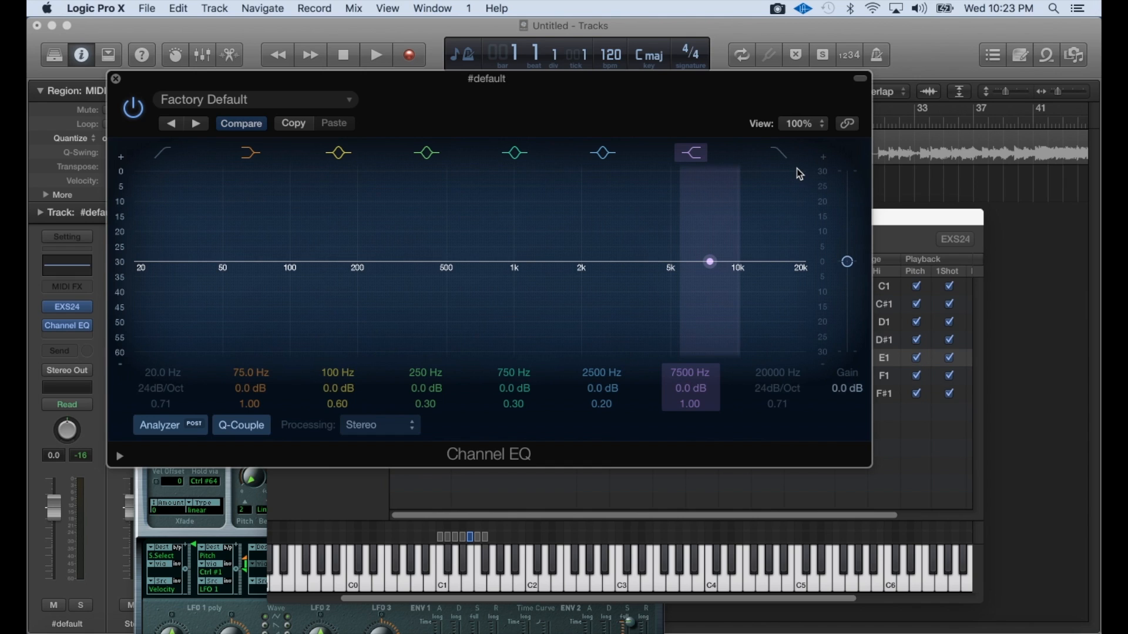
Enable the EQ's high-cut band and lower its cutoff to about 630 Hz
click(781, 153)
drag(727, 229, 714, 130)
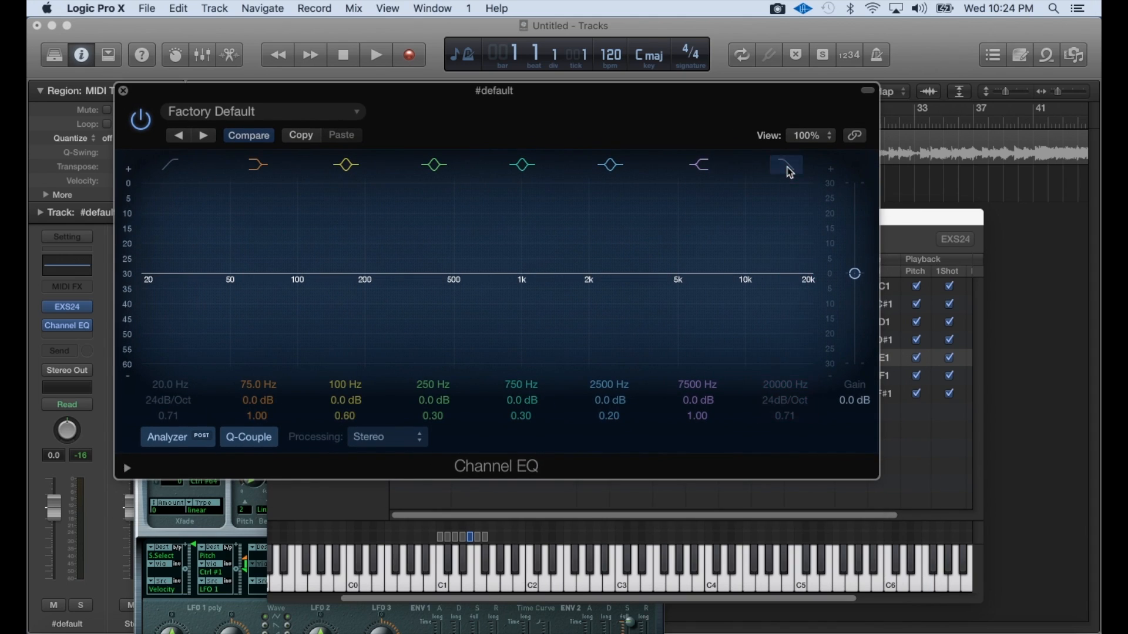
drag(811, 284, 448, 284)
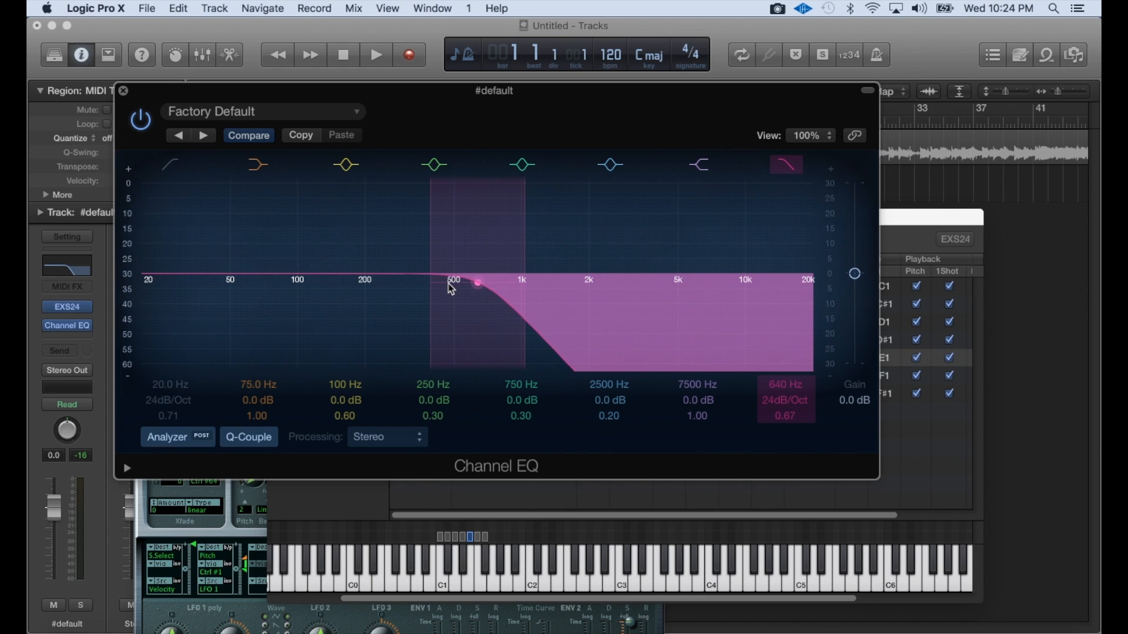
Enable the EQ's low-cut band at 78 Hz and lower the high-cut frequency to 430 Hz
click(178, 169)
drag(156, 297, 302, 303)
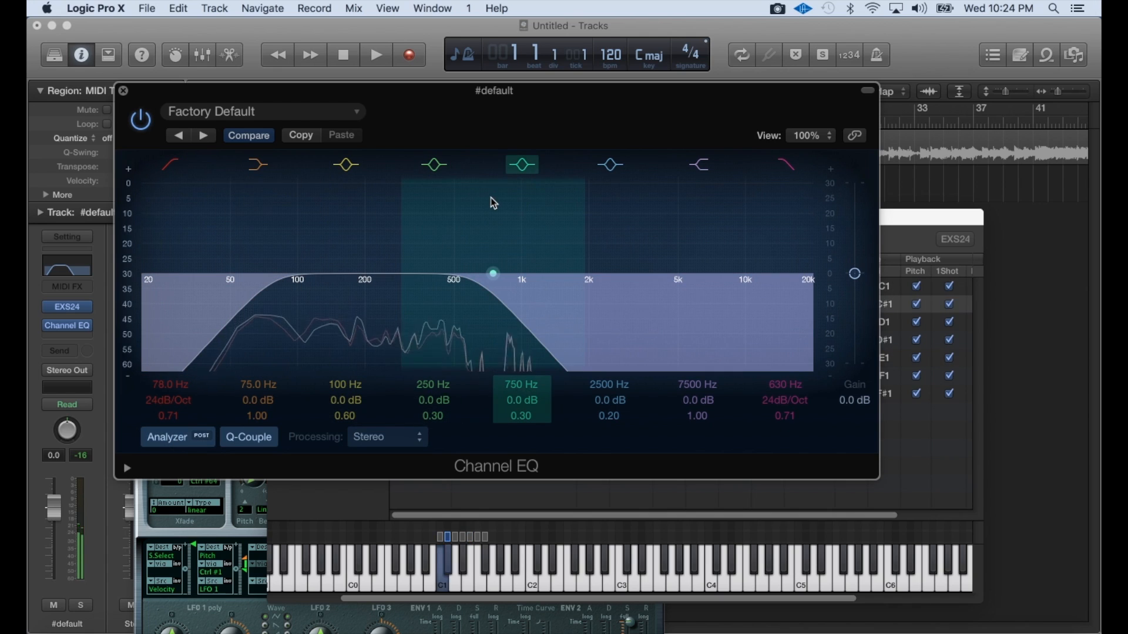
drag(477, 299, 439, 299)
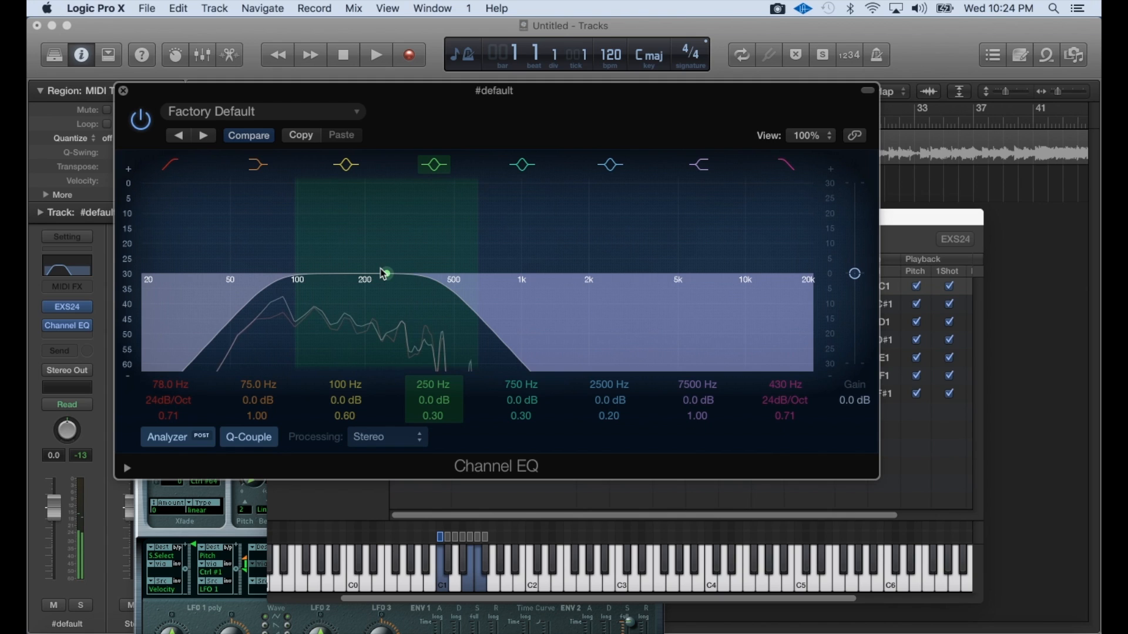
Move the Channel EQ window clear of the tracks and play the project briefly
key(space)
drag(496, 123, 548, 324)
key(space)
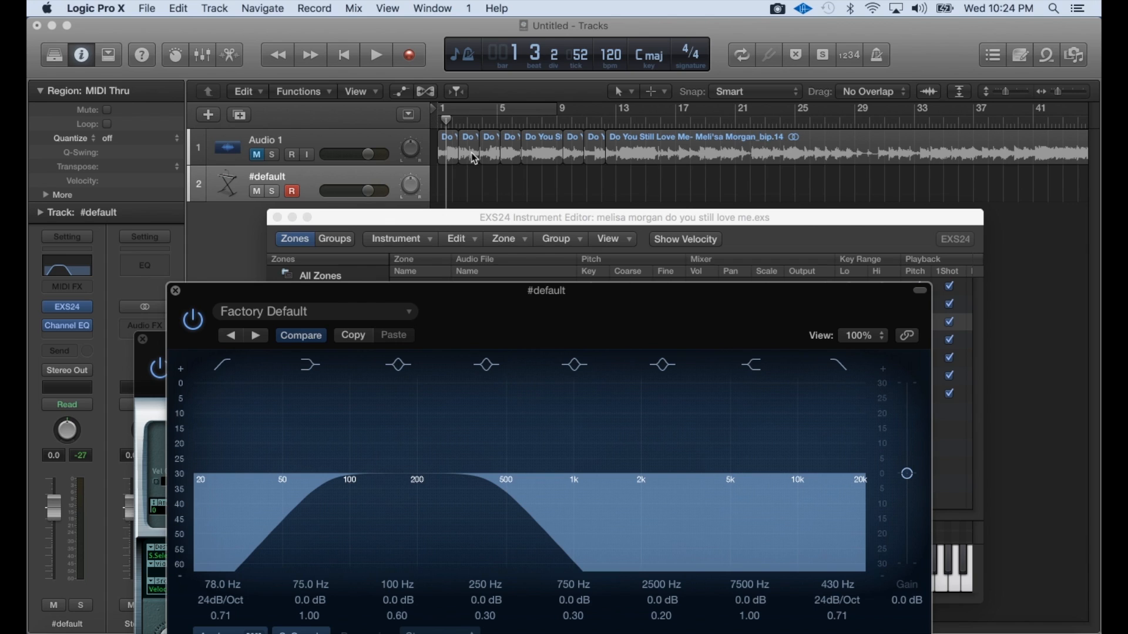
Insert a BPM Counter plug-in on the Audio 1 track and close its window
click(336, 143)
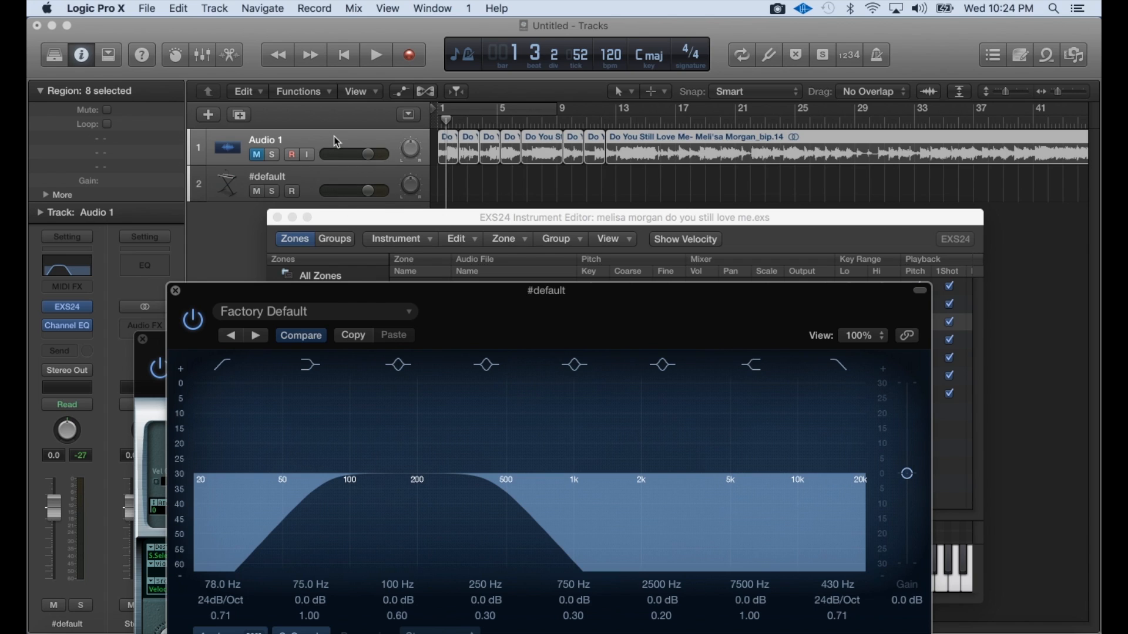
click(90, 332)
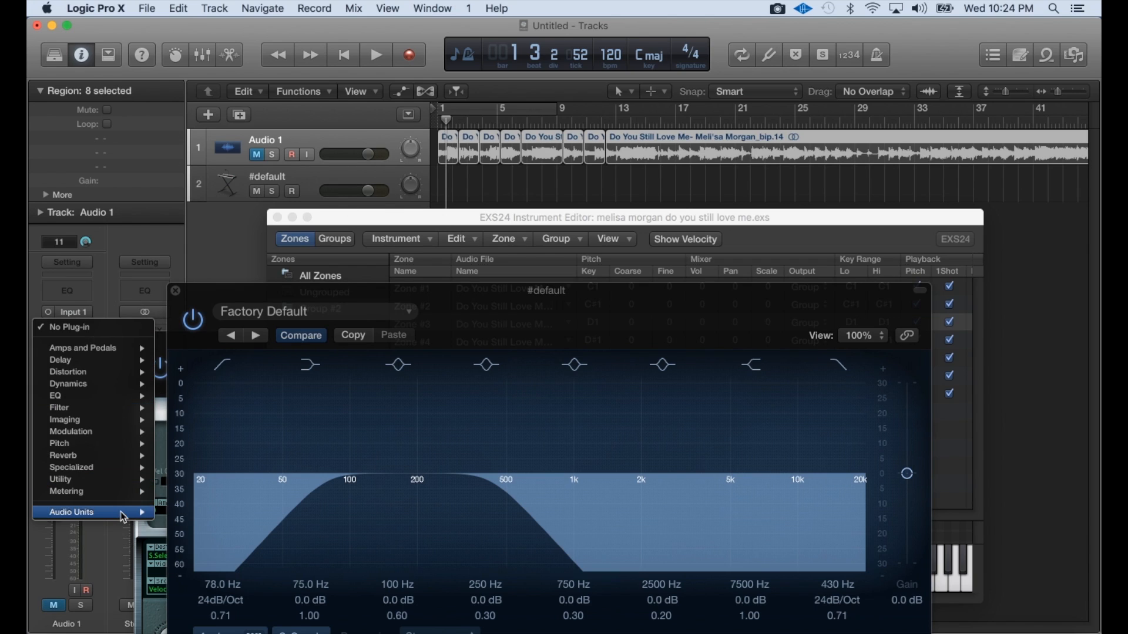
mouse_move(123, 516)
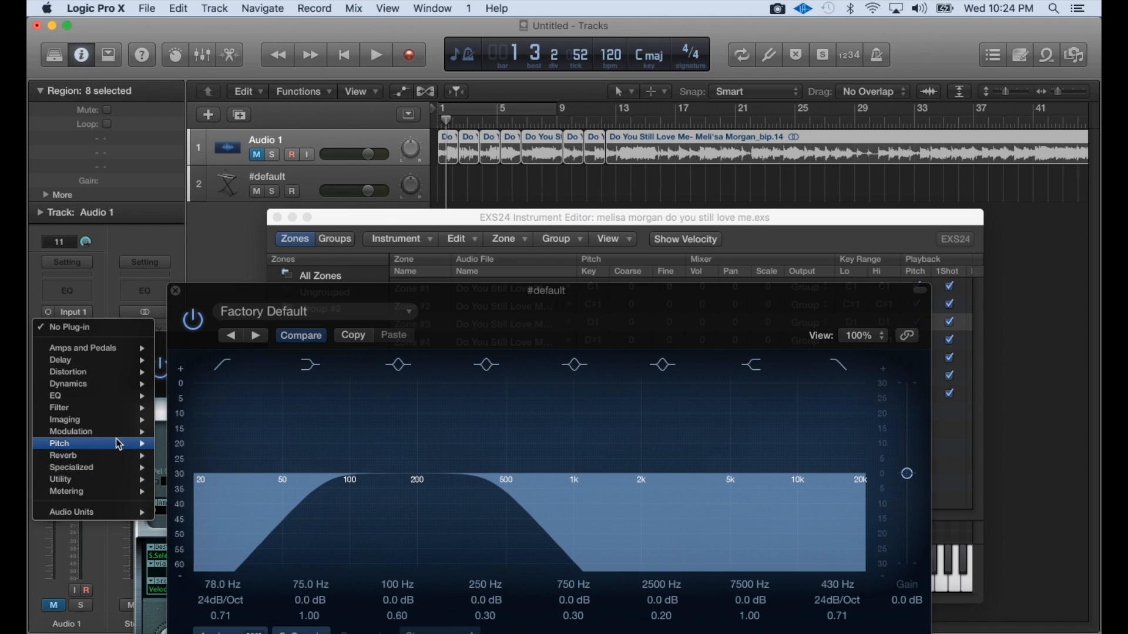
mouse_move(127, 442)
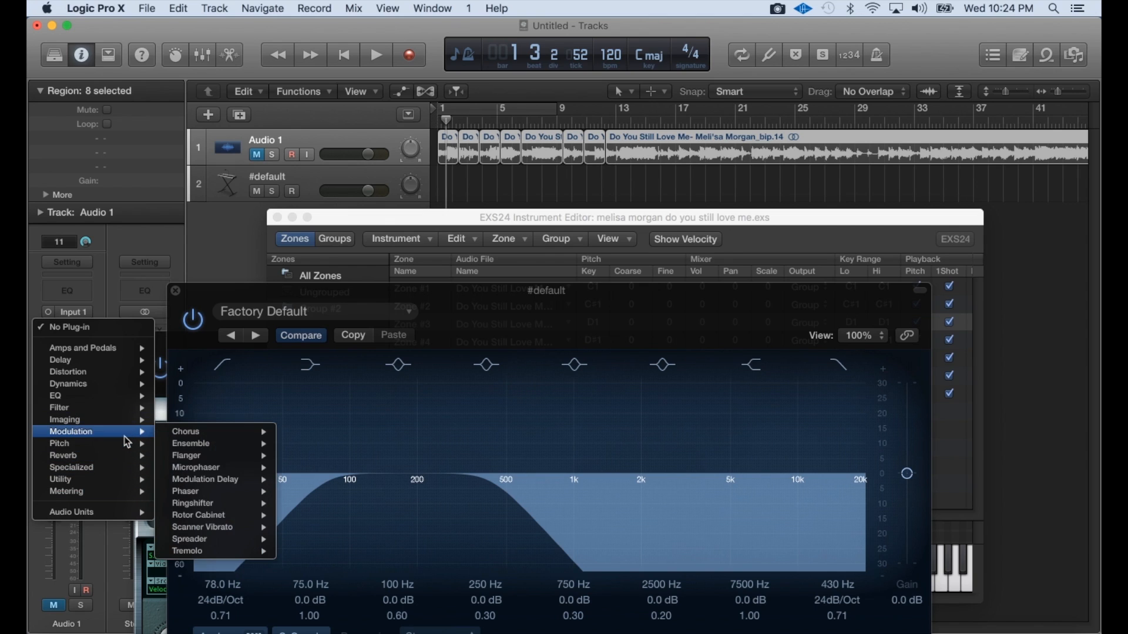
click(105, 310)
click(89, 332)
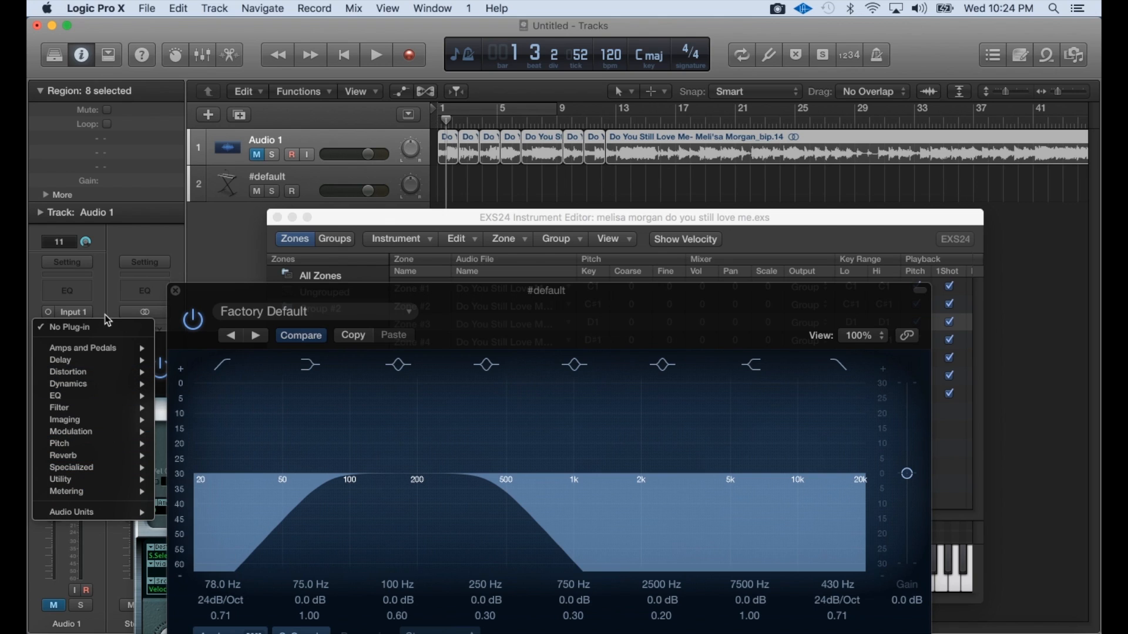
mouse_move(117, 389)
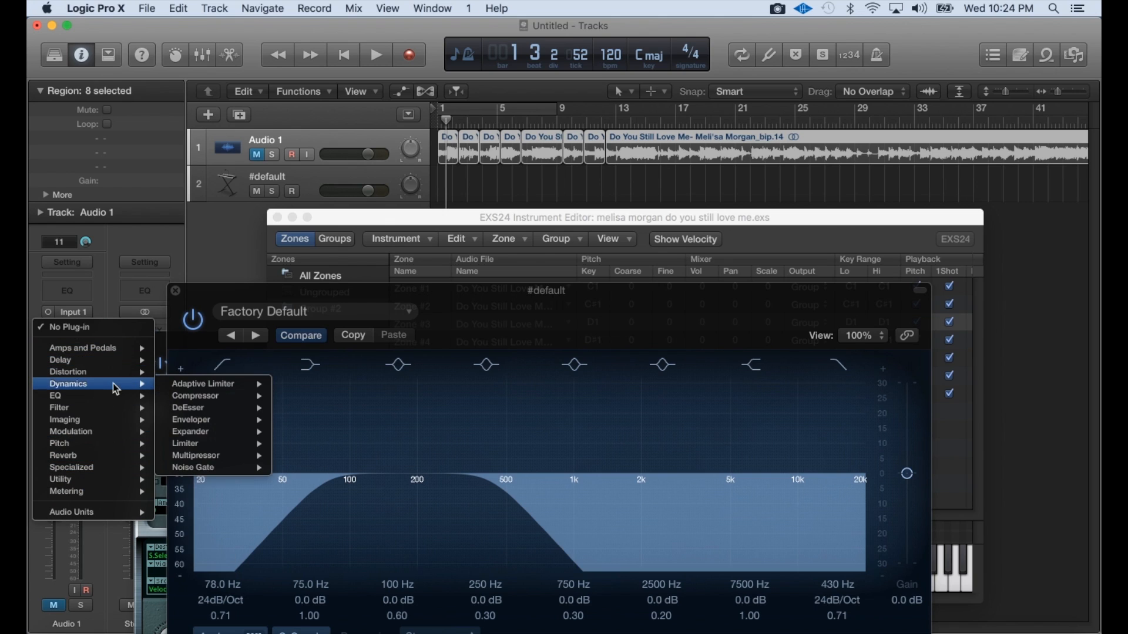
mouse_move(121, 493)
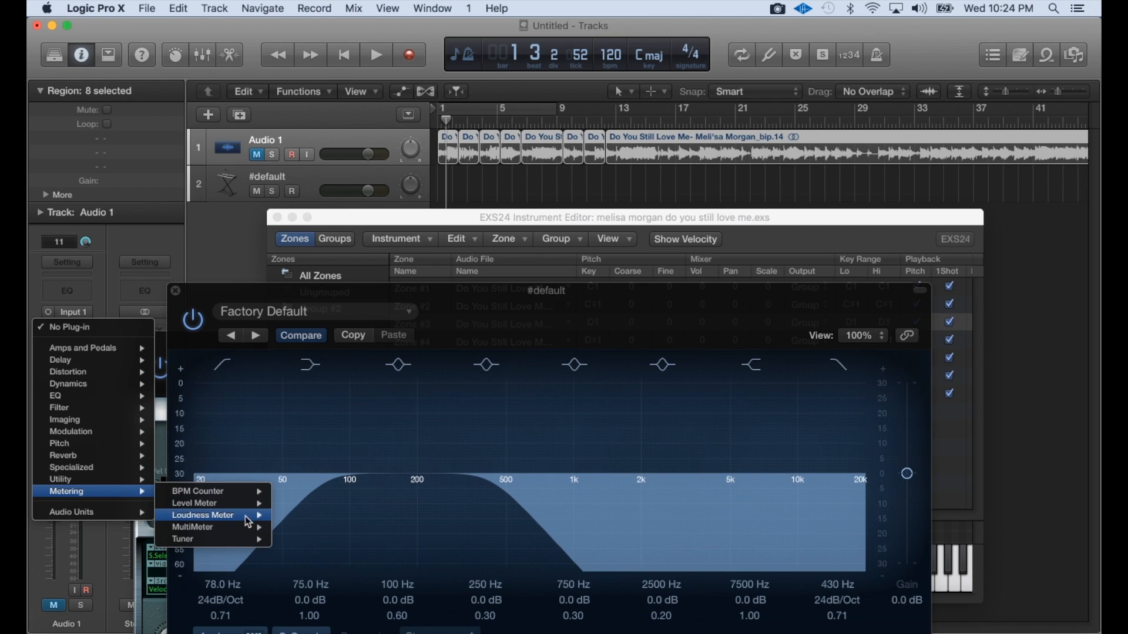
mouse_move(235, 491)
click(298, 491)
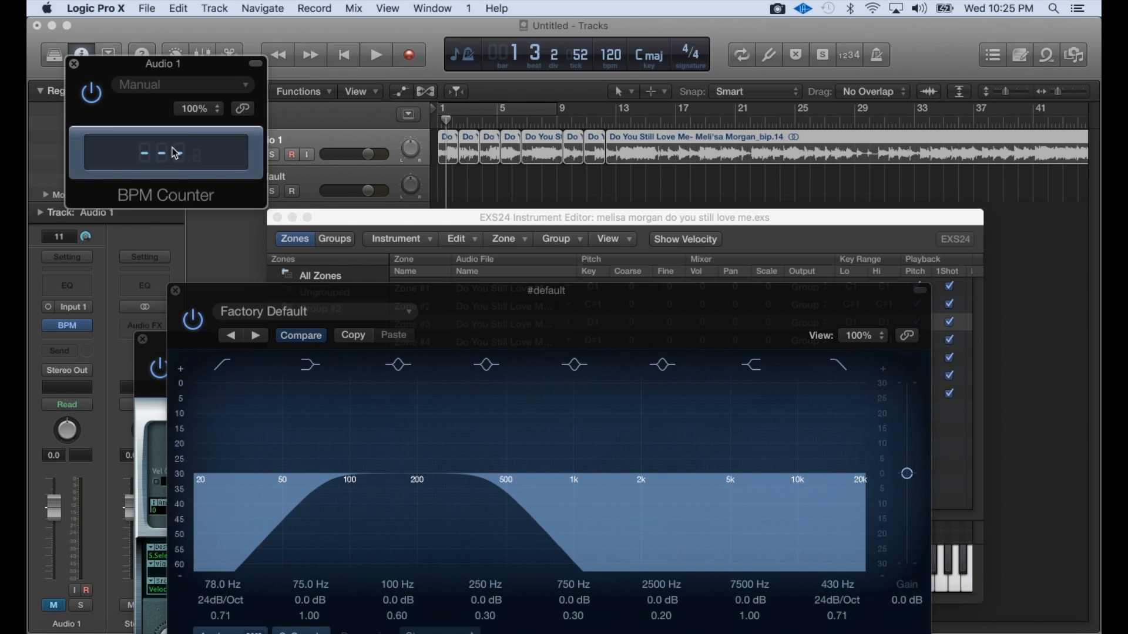
click(75, 64)
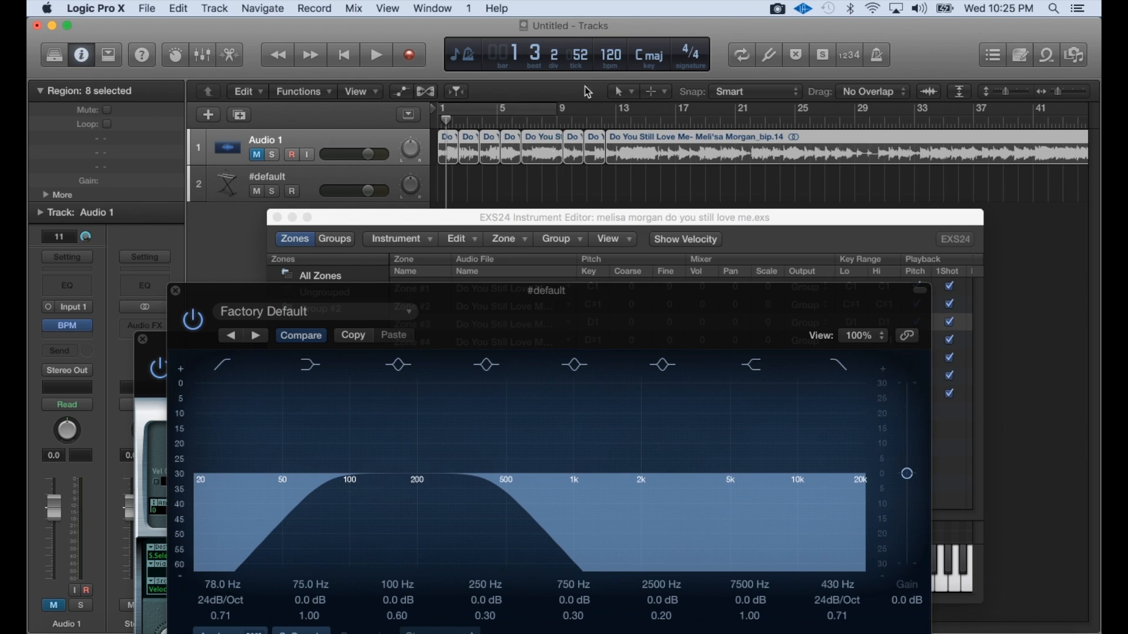
double_click(611, 61)
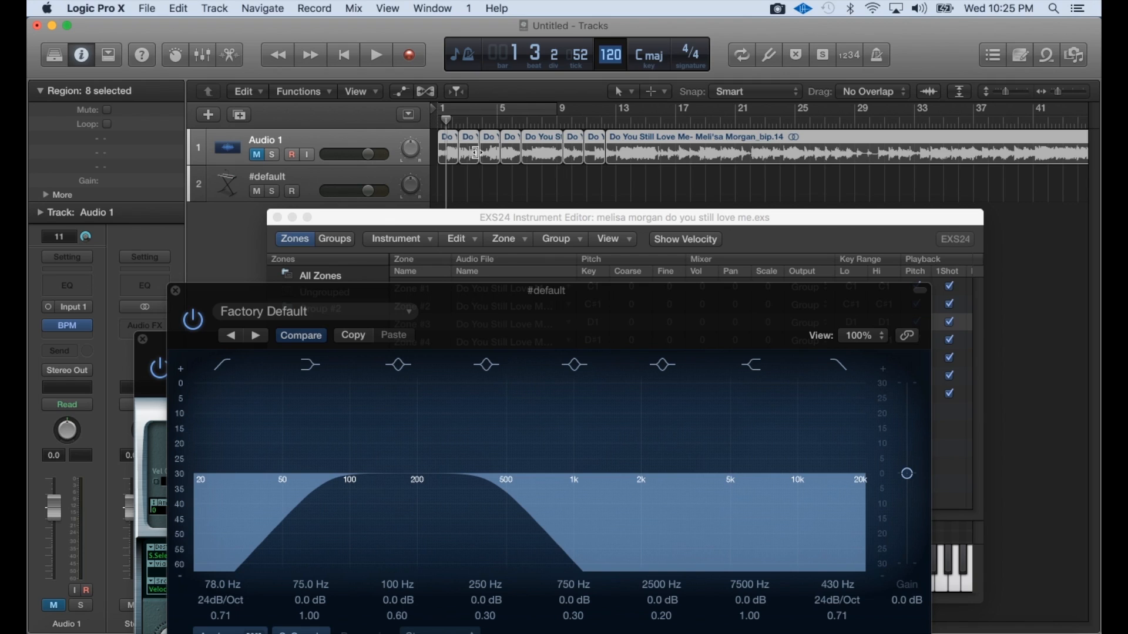
click(612, 48)
key(Return)
Show the project's tempo list and move the instrument editor and Channel EQ windows clear of it
click(993, 55)
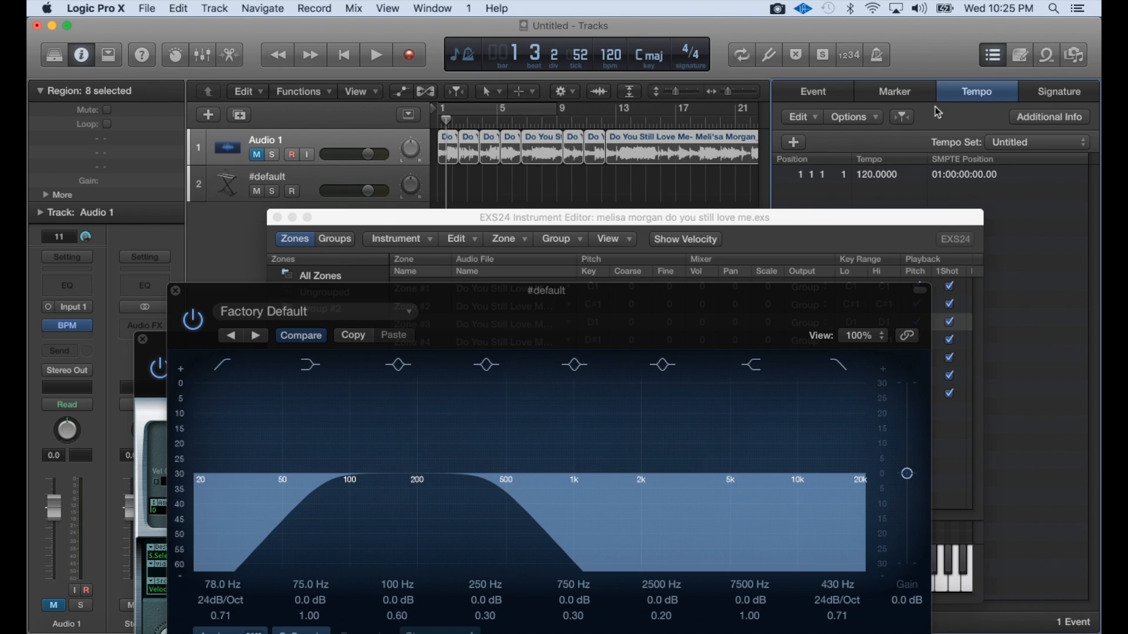
click(843, 101)
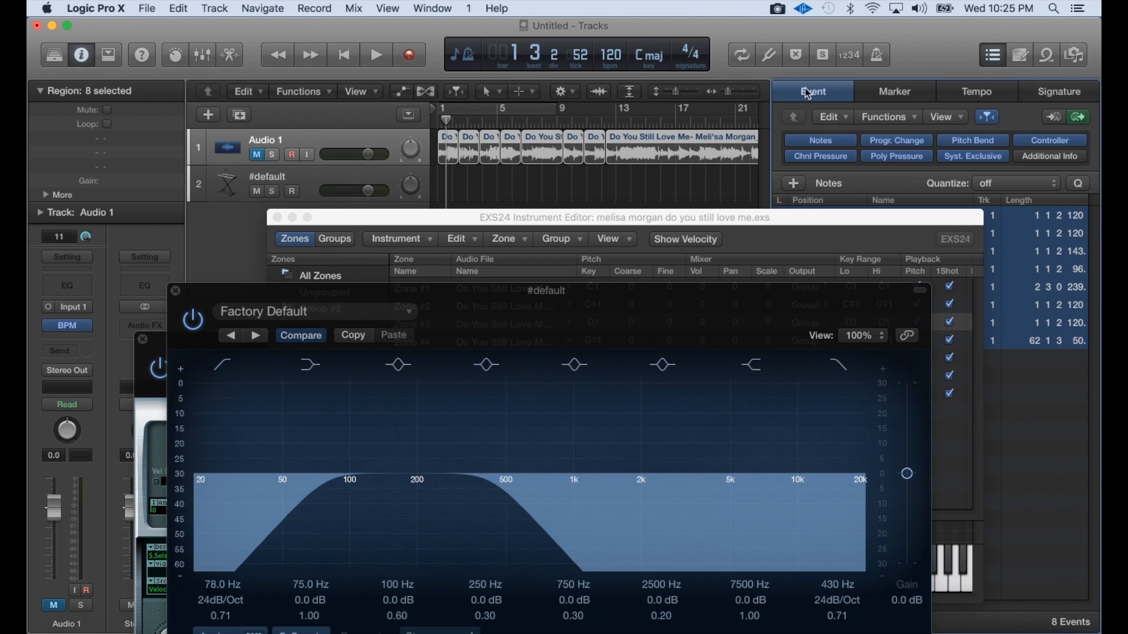
click(980, 94)
drag(885, 228, 587, 191)
drag(766, 308, 561, 307)
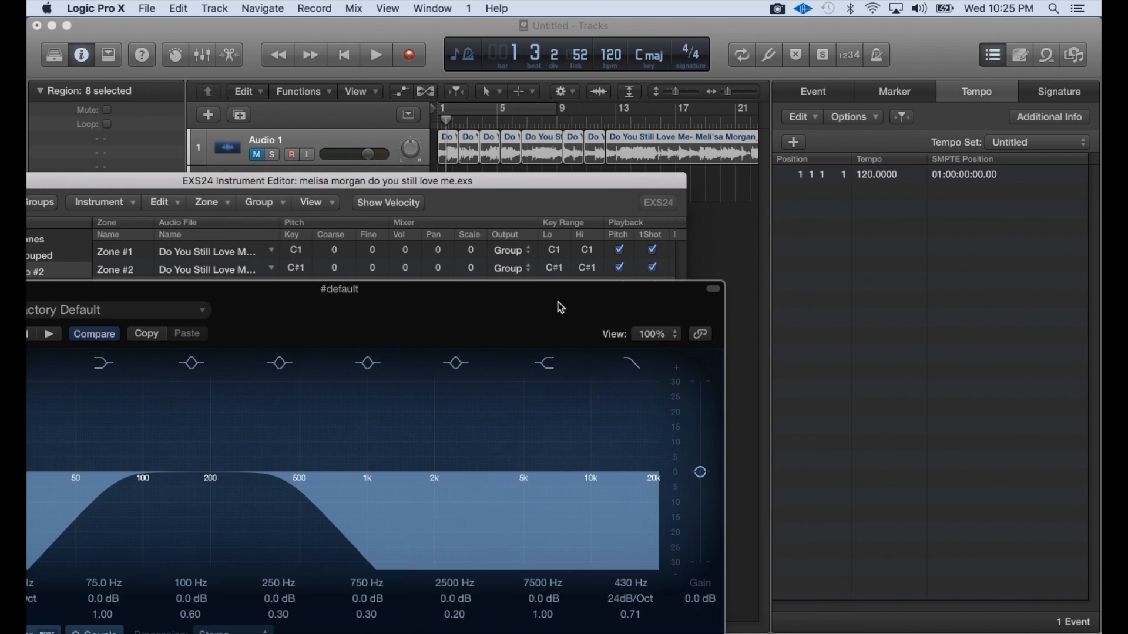
Set the tempo event at bar 1 to 85.3 BPM
double_click(878, 177)
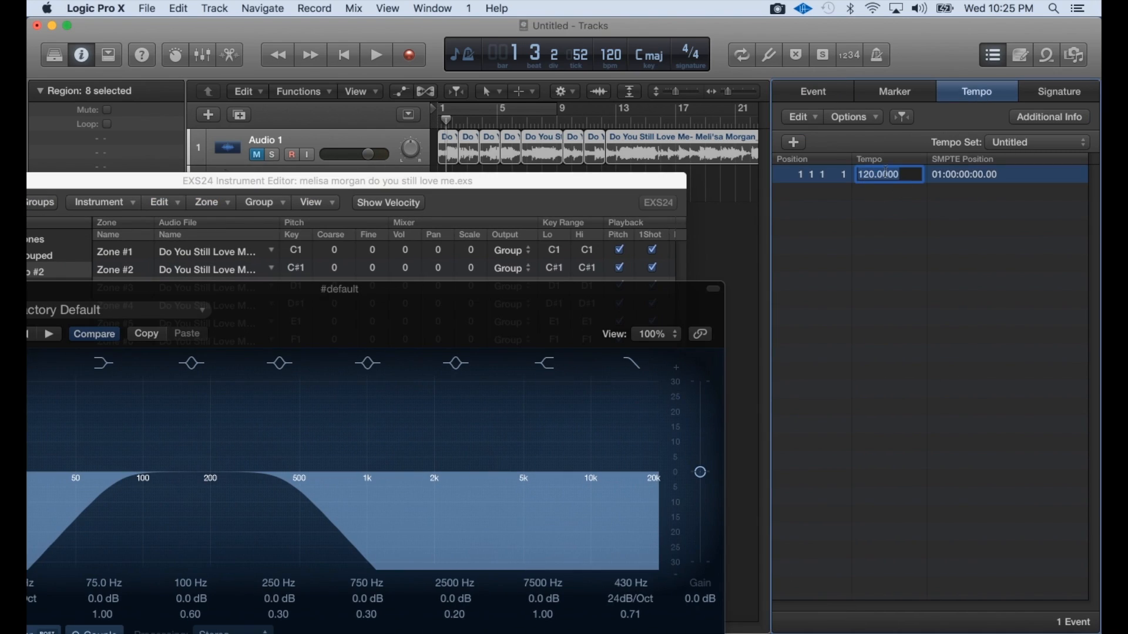
click(875, 175)
drag(914, 178, 791, 166)
text(85.3)
key(Return)
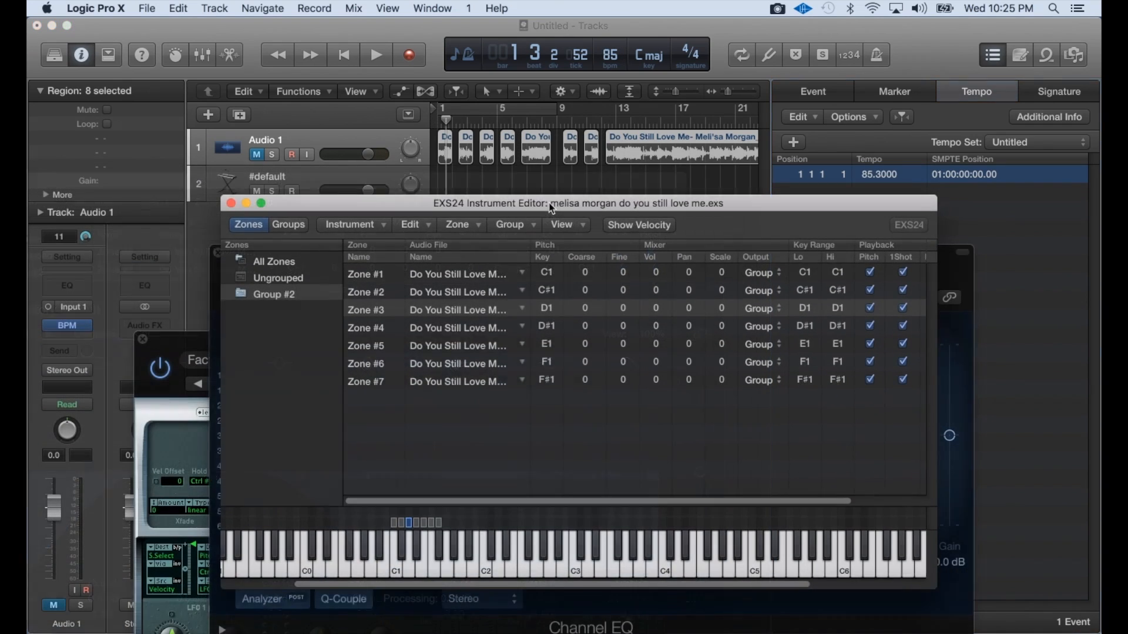
Select the #default sampler track and move the EXS24 Instrument Editor window below the tracks
drag(548, 208, 540, 246)
drag(402, 247, 410, 152)
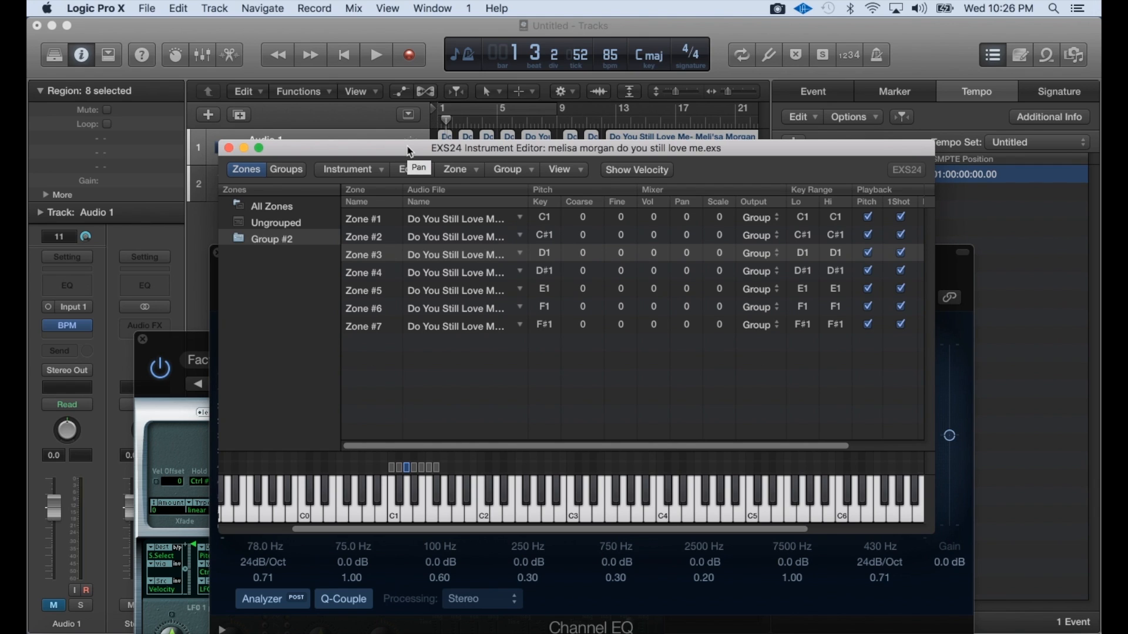
drag(428, 169, 459, 172)
click(181, 406)
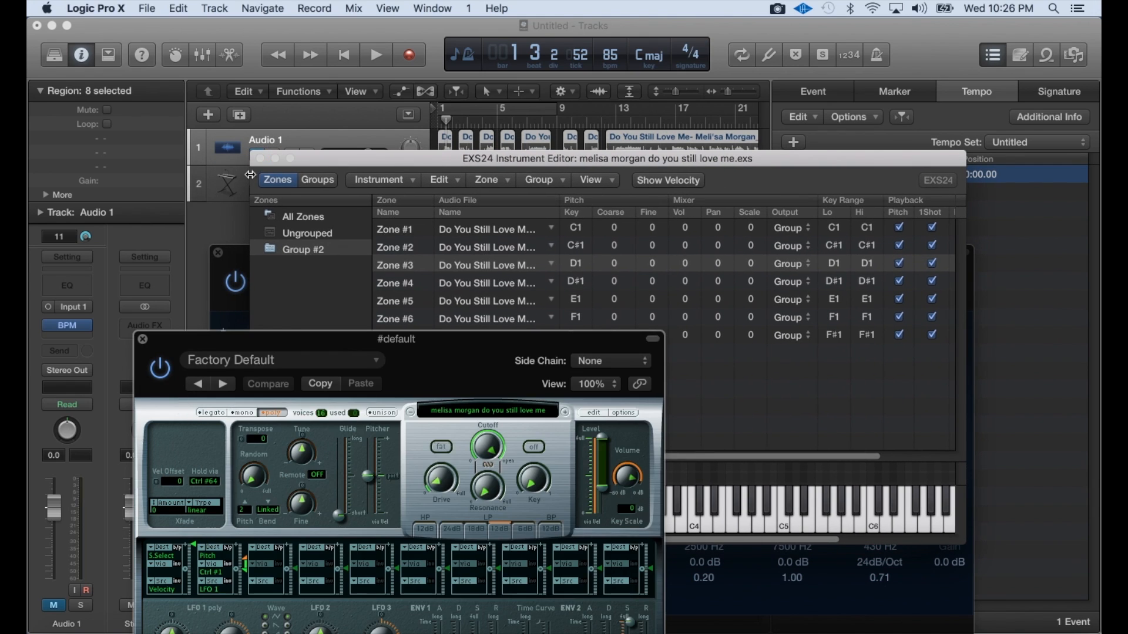
click(223, 189)
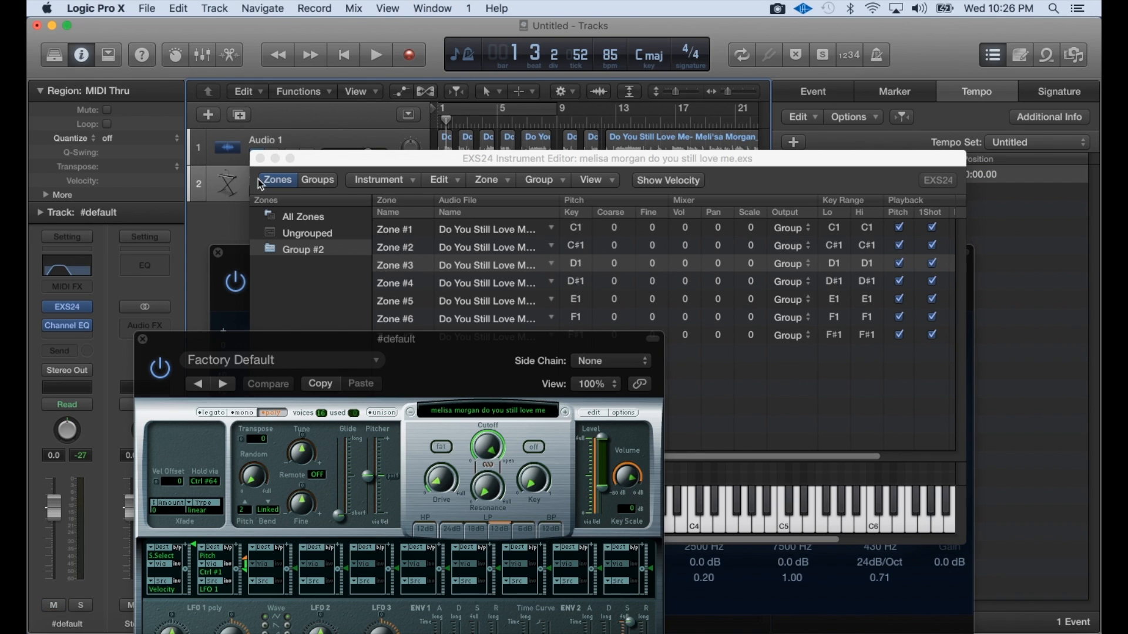
click(354, 168)
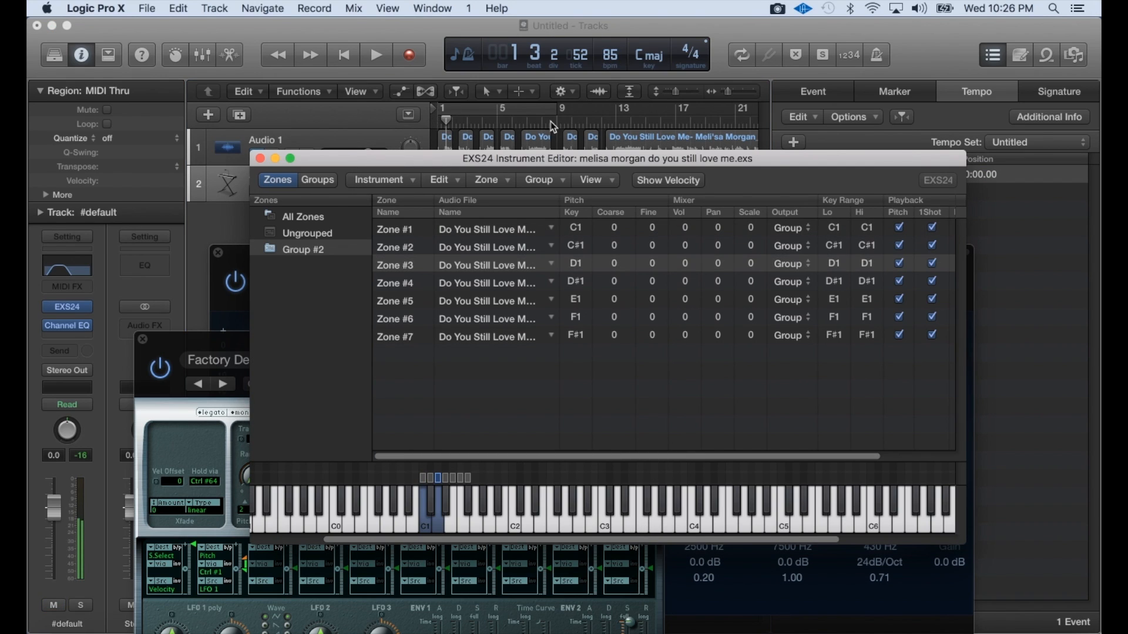
drag(534, 164, 573, 297)
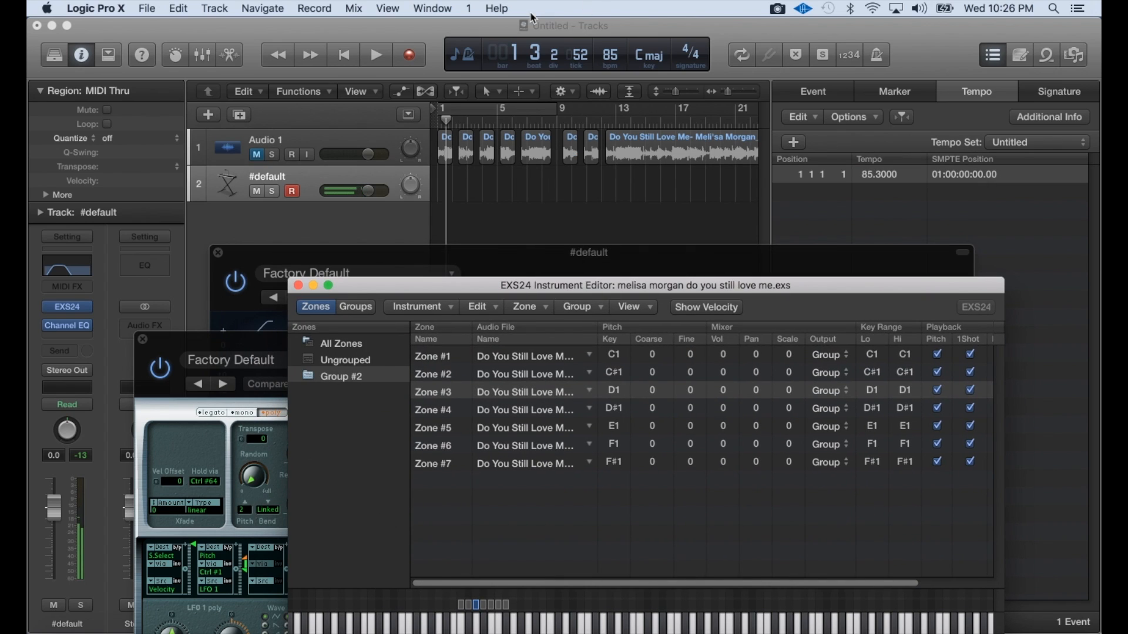
Turn on the count-in and metronome, and play the project to rehearse the chops to the beat
click(849, 56)
click(874, 57)
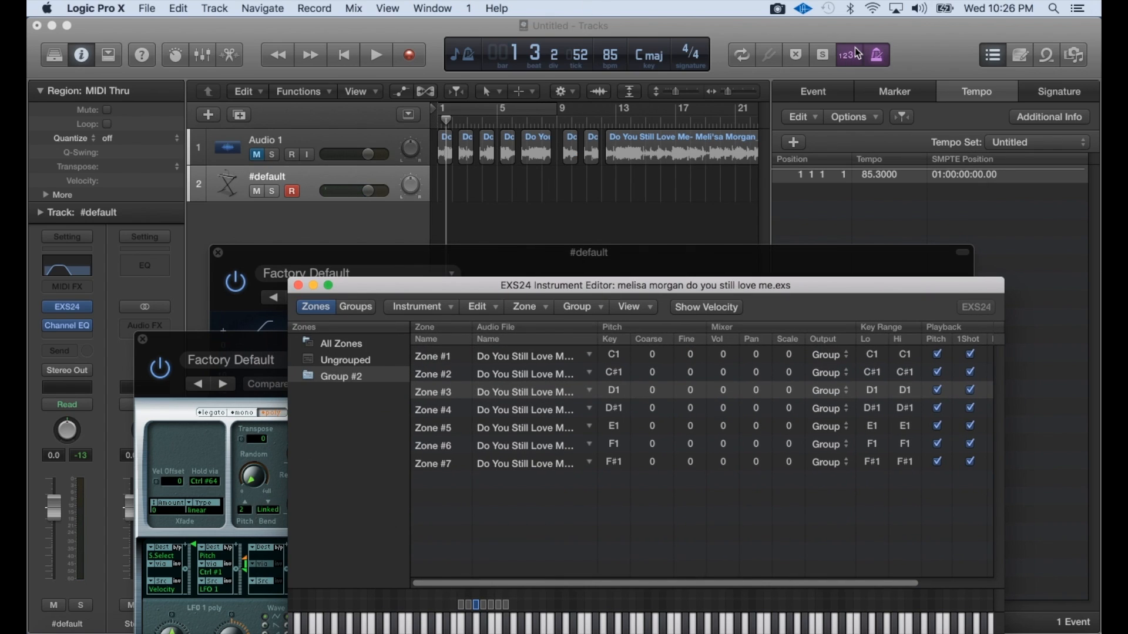
key(space)
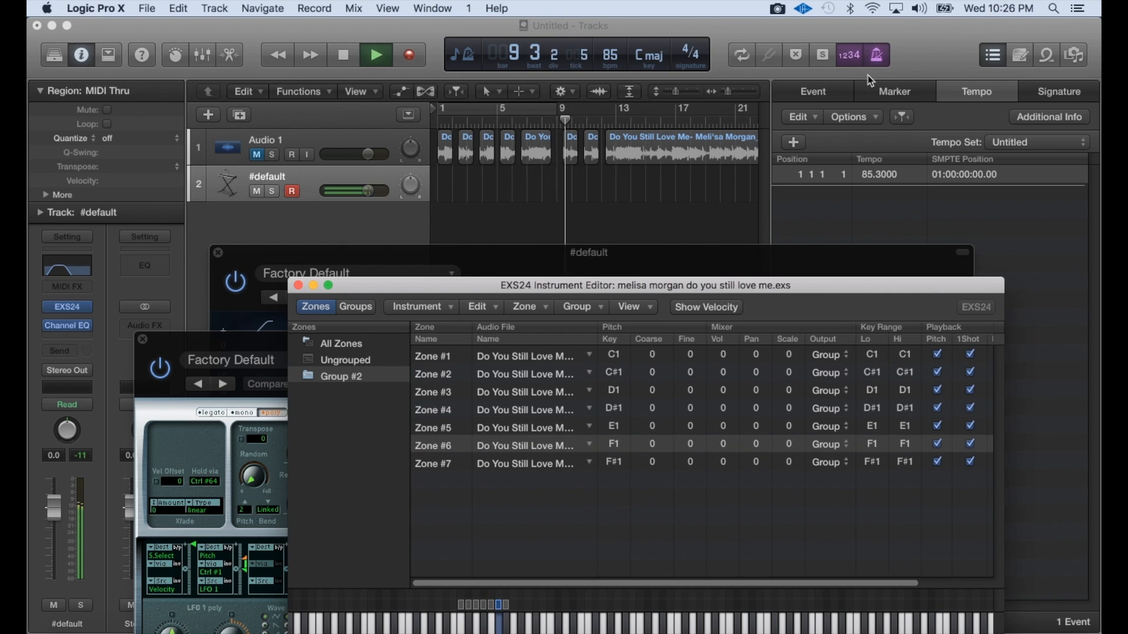
key(space)
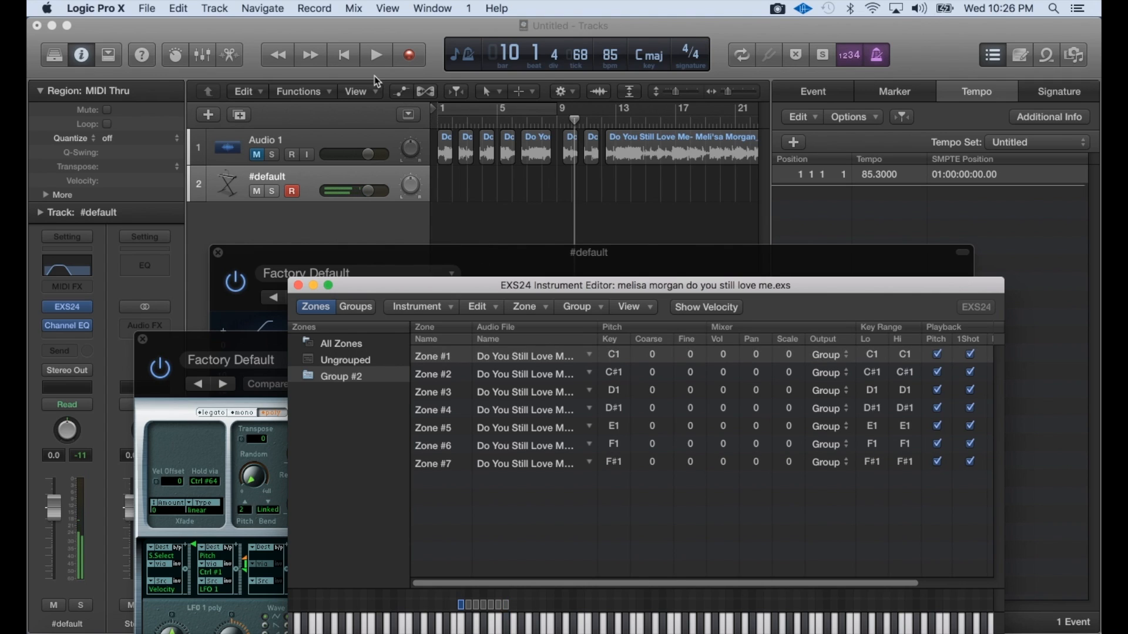
click(417, 61)
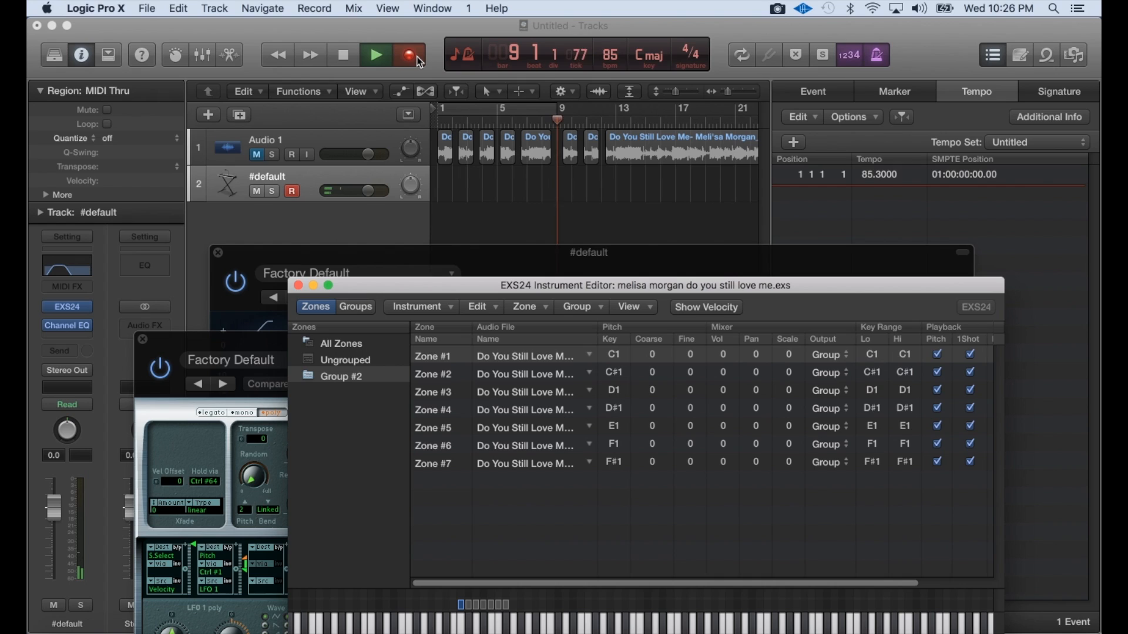
key(space)
key(Return)
Turn on the cycle range over the first eight bars, and record and delete a trial take on the sampler track
click(531, 109)
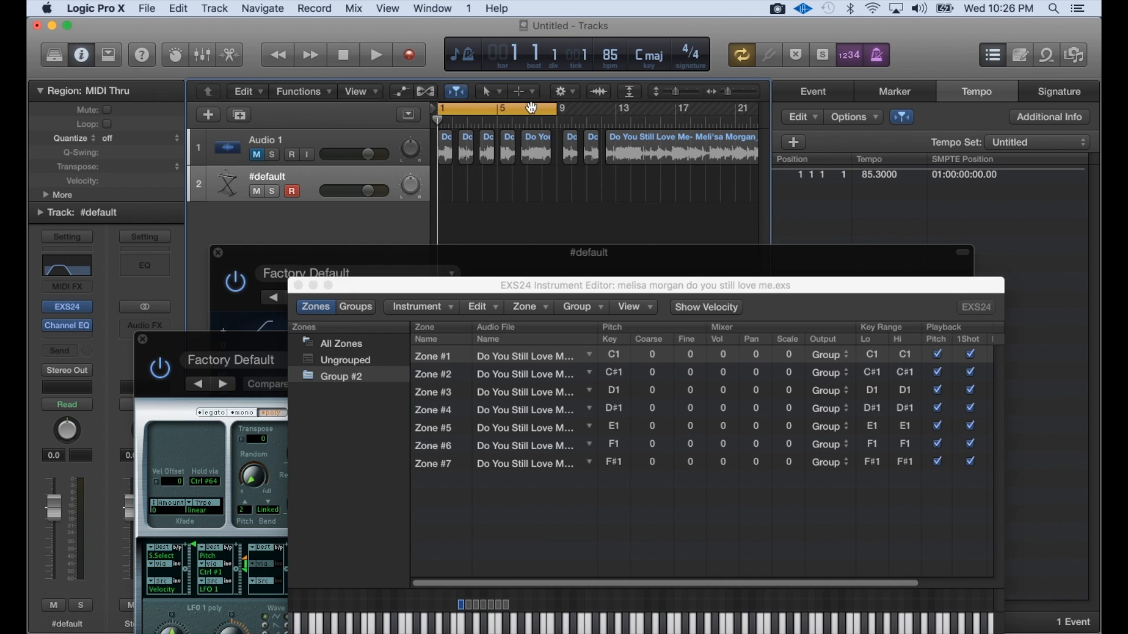
key(space)
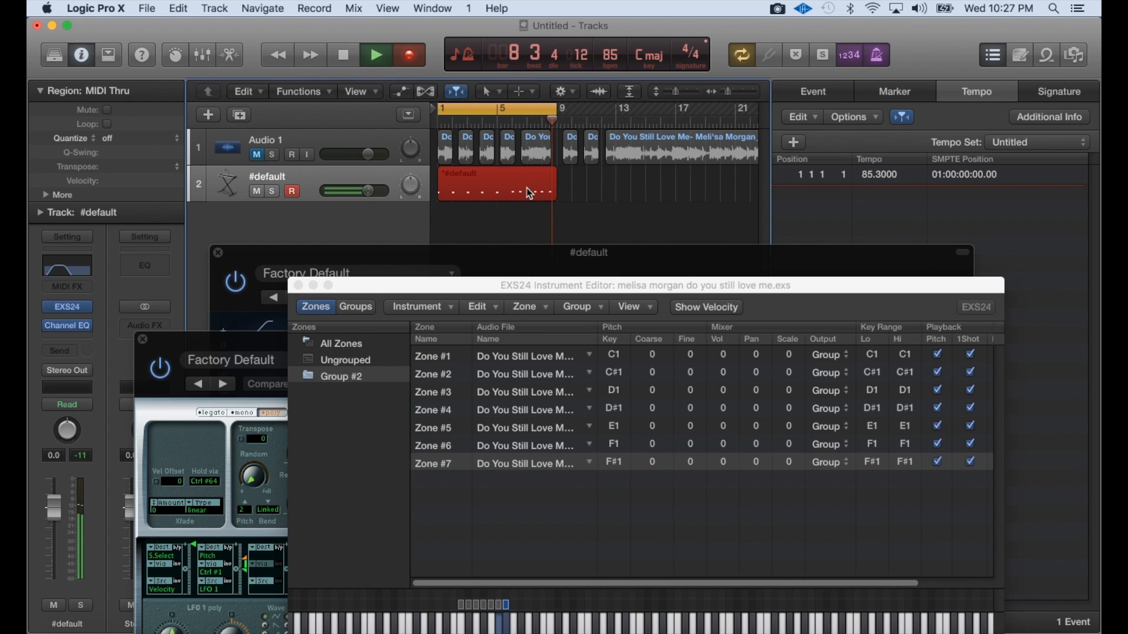
key(space)
key(Delete)
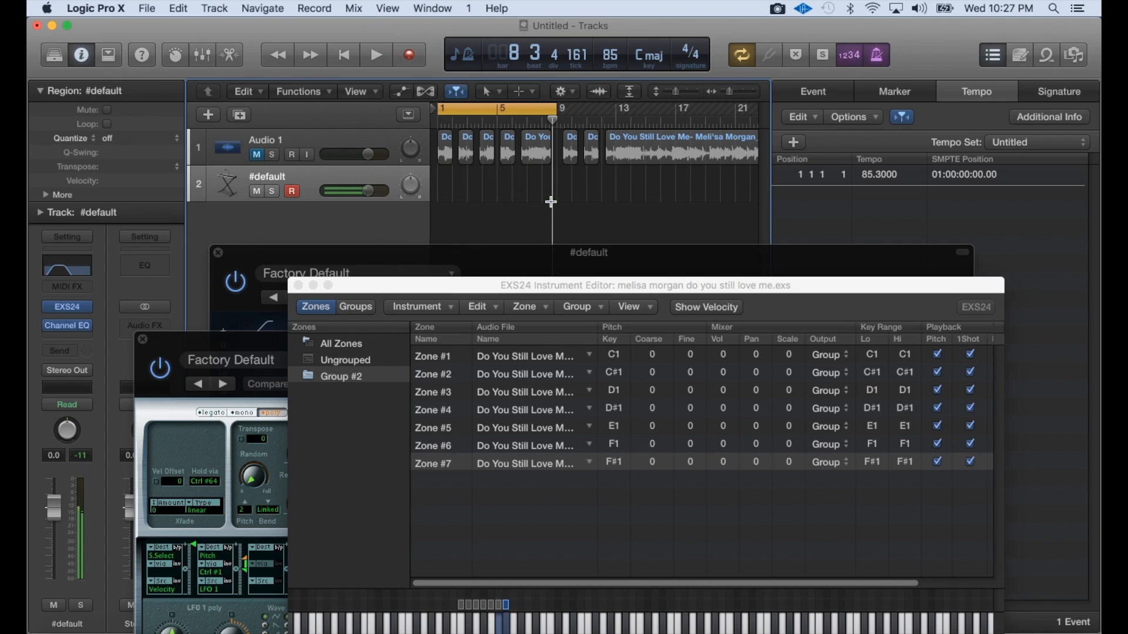
Shorten the cycle range to the first four bars and record the chops on the sampler track
drag(558, 103, 496, 107)
key(r)
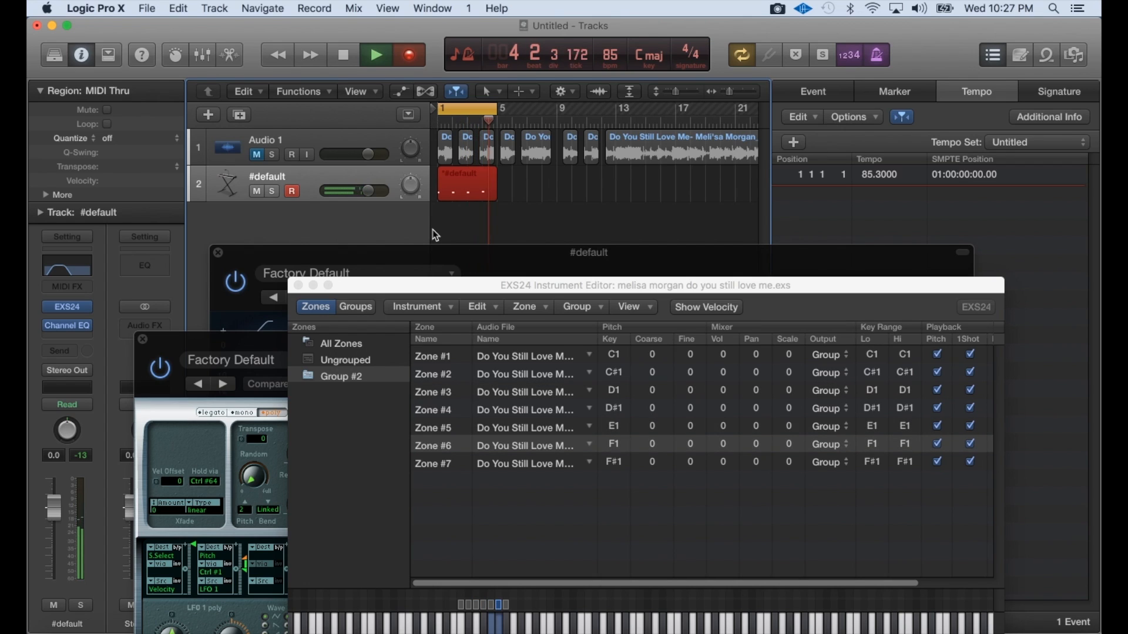
key(space)
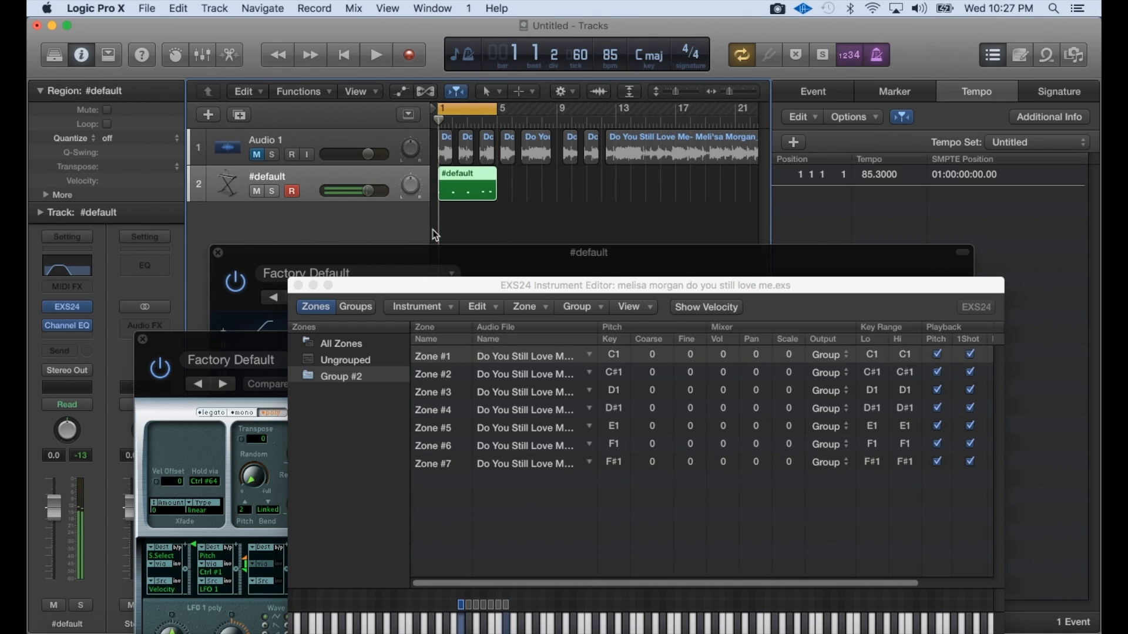
Clear away the instrument editor, Channel EQ and EXS24 windows and open the recorded region in the Piano Roll
click(313, 285)
click(217, 252)
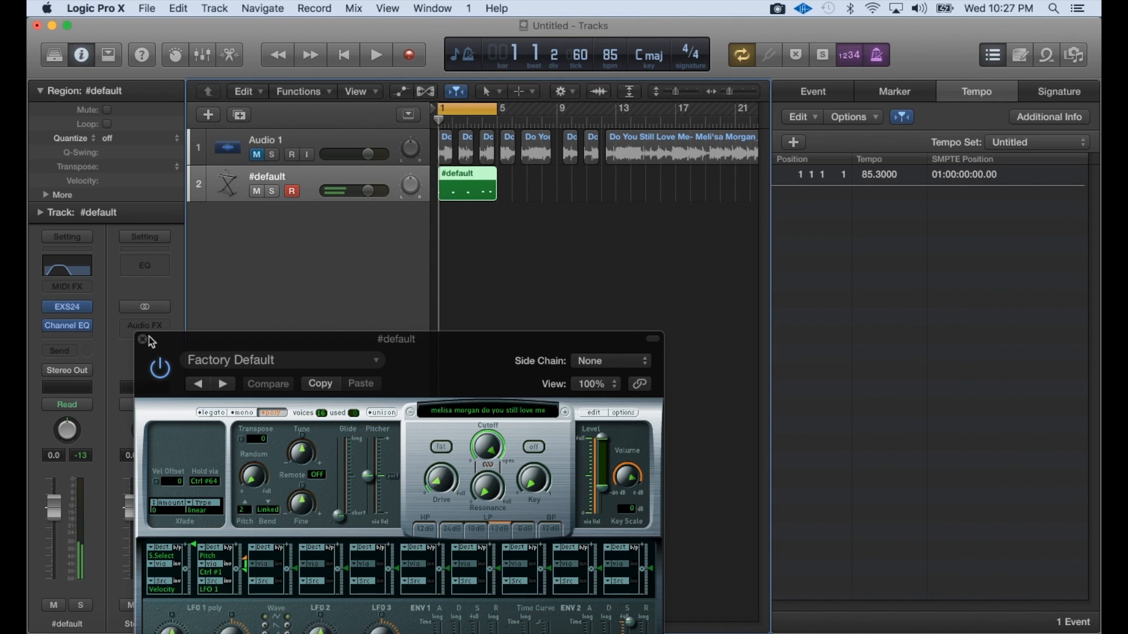
click(142, 339)
double_click(459, 199)
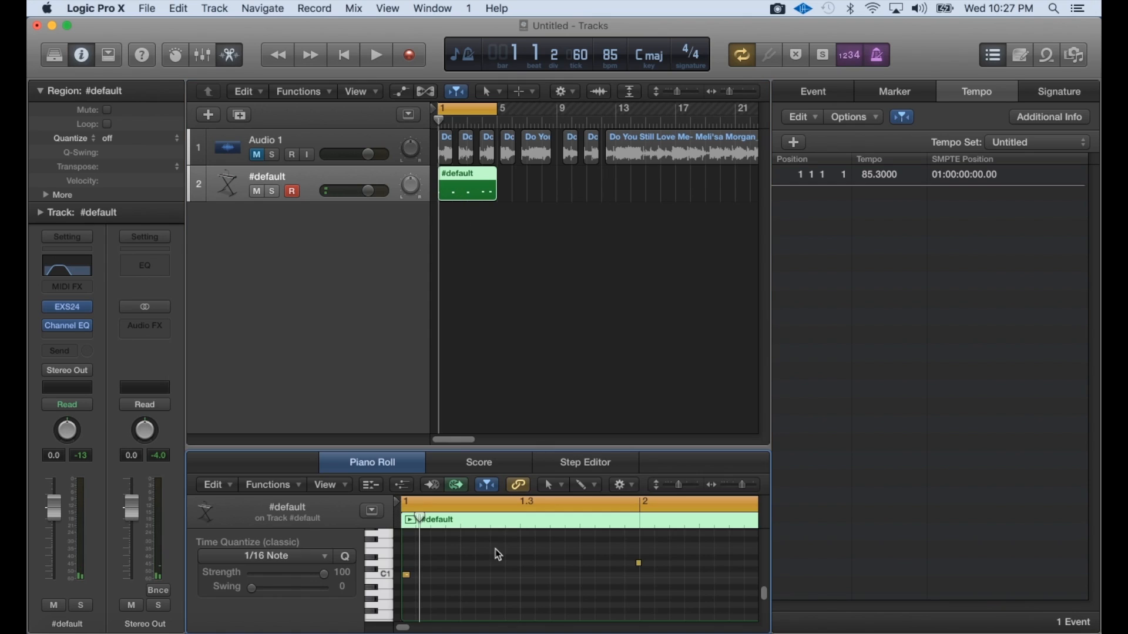
Quantize all notes of the recorded region to 1/16 notes
key(super+a)
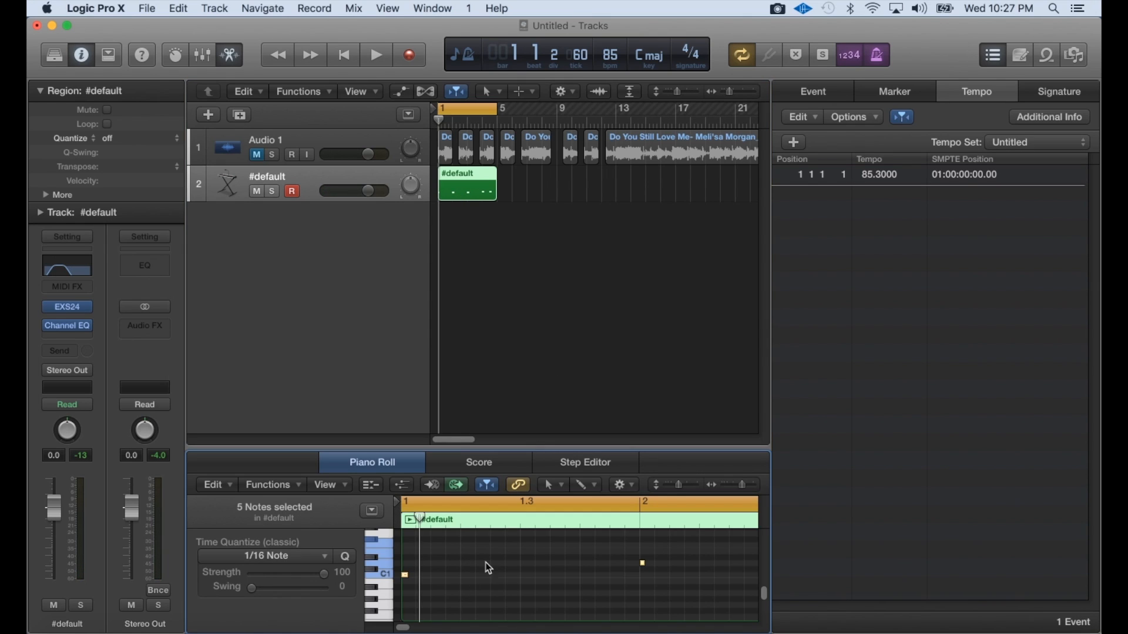
click(458, 586)
Hide the tempo list and play the recorded region on its own from the Piano Roll
click(994, 55)
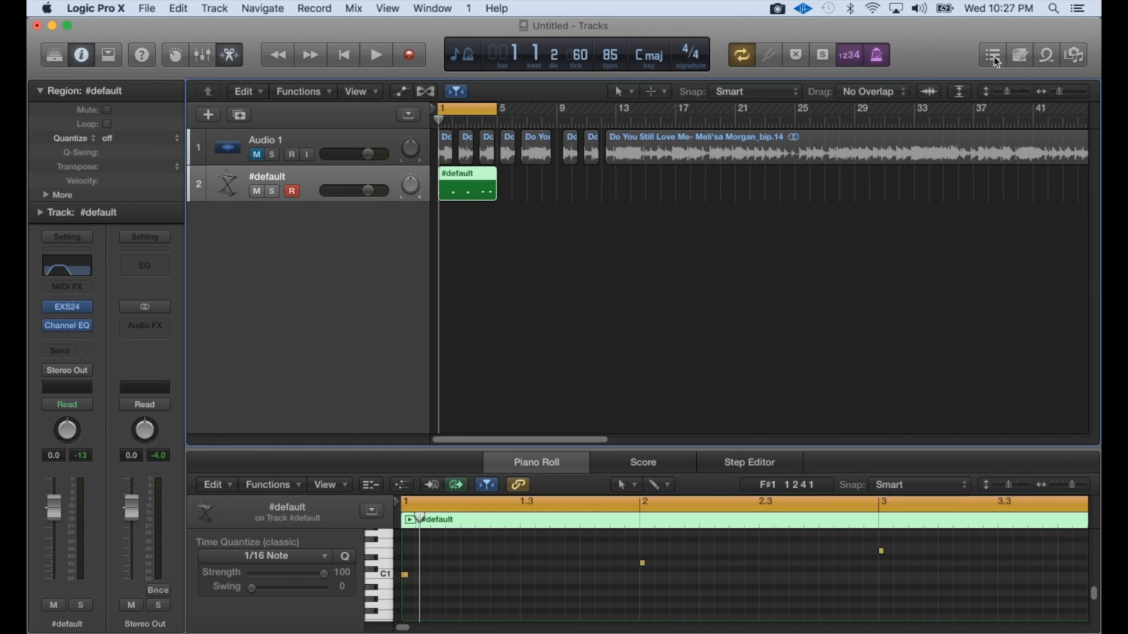
scroll(619, 587, up, 2)
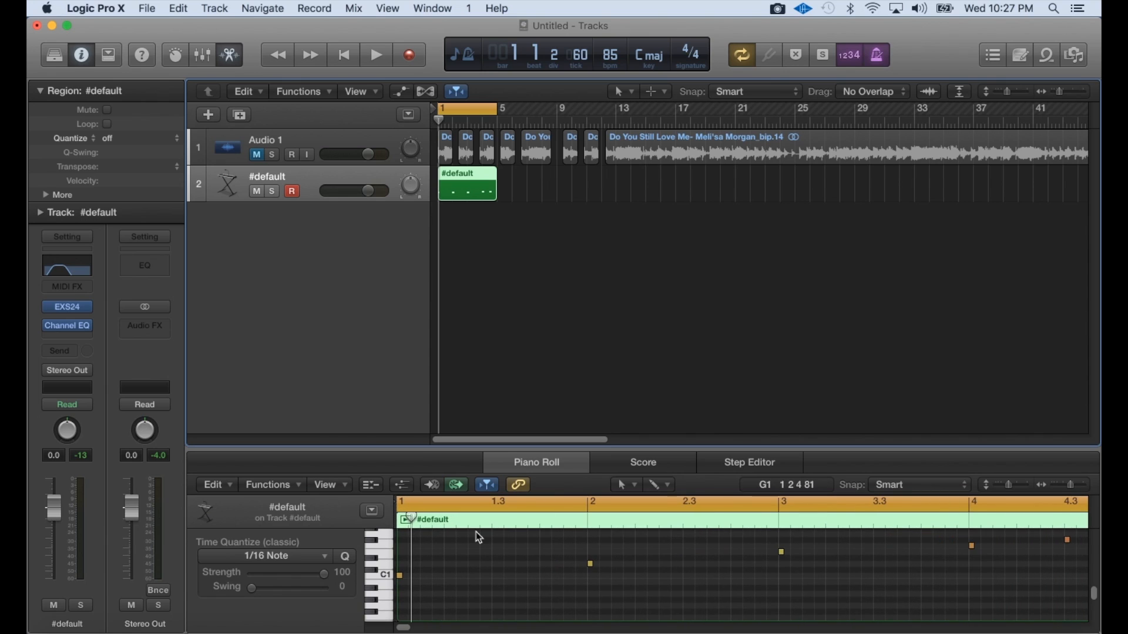
click(409, 519)
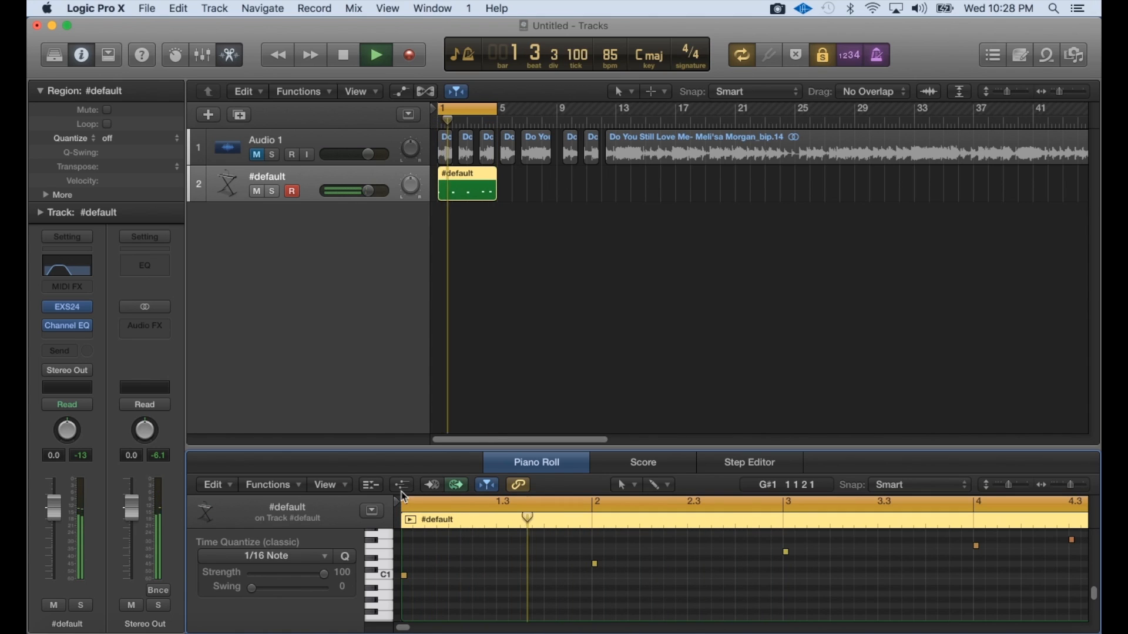
Show the note velocities below the recorded region's notes and raise the velocity of all five notes to the maximum
key(a)
key(z)
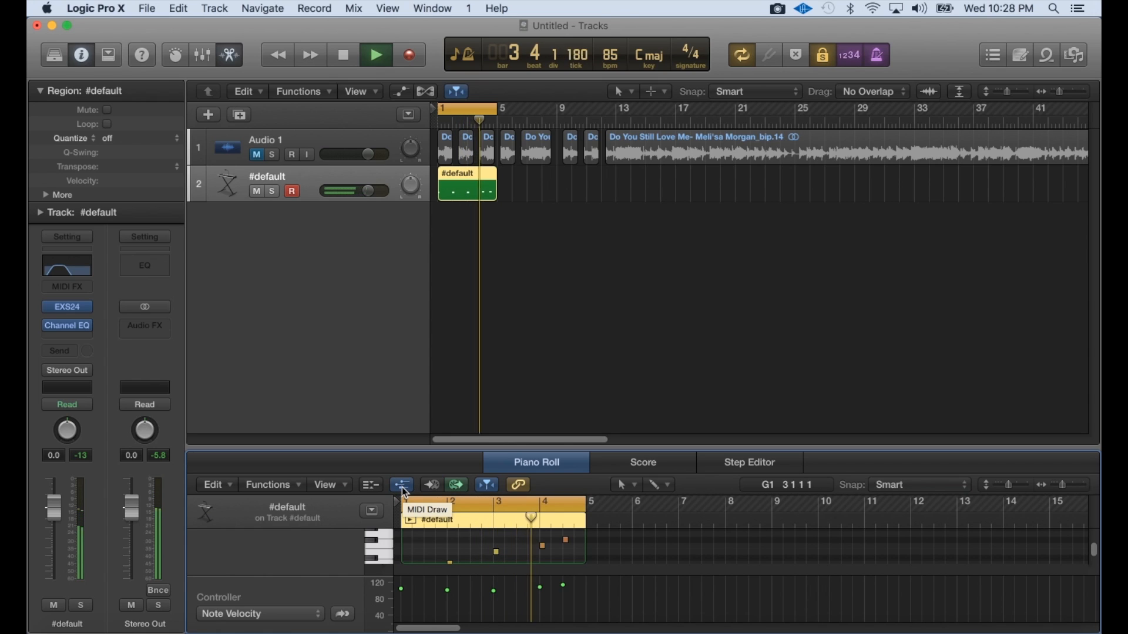
key(space)
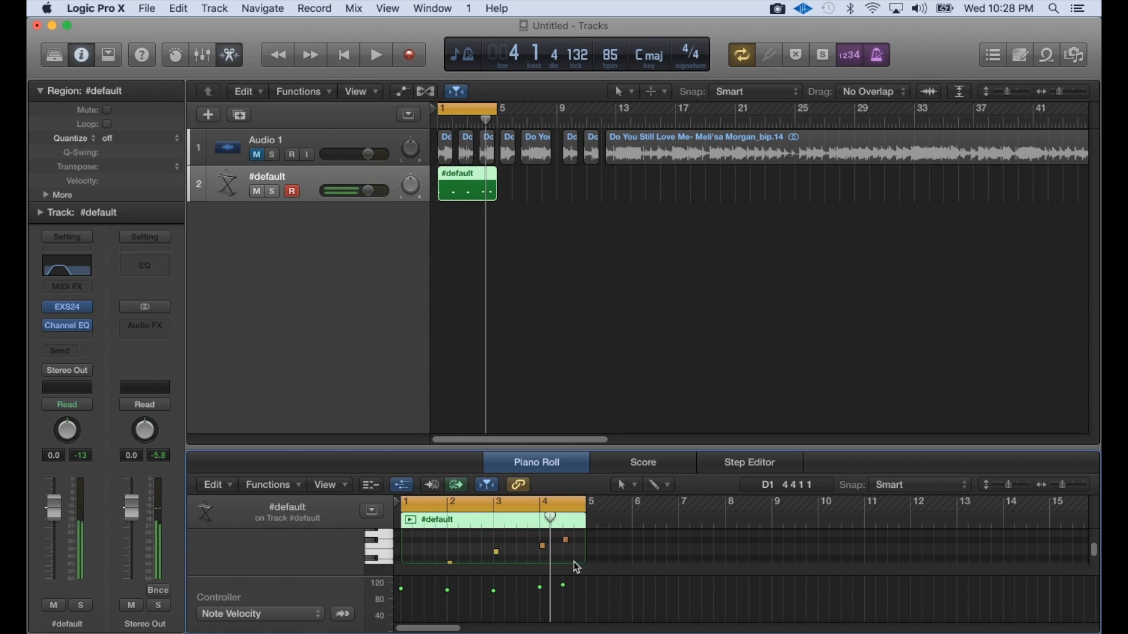
key(super+a)
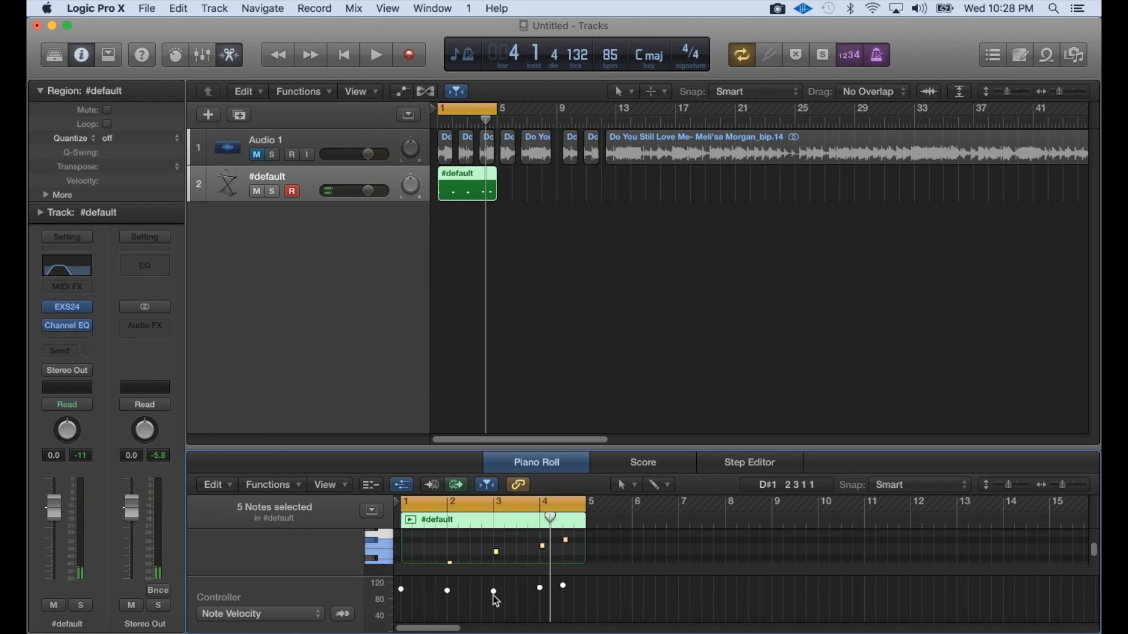
drag(497, 599, 496, 557)
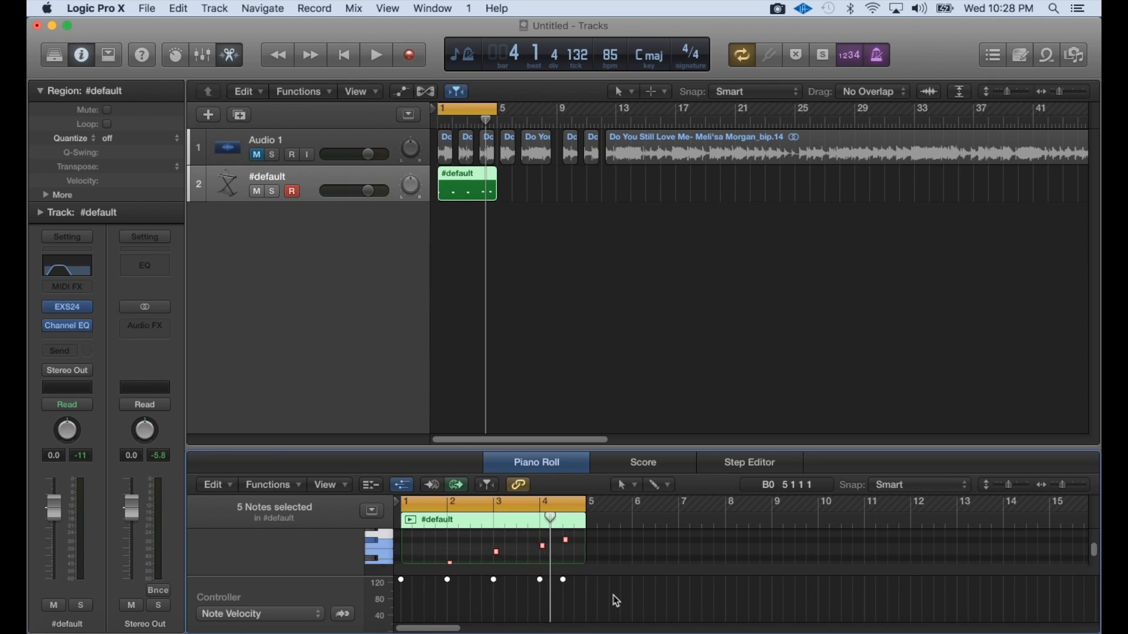
click(403, 486)
click(404, 487)
click(448, 523)
key(super+a)
drag(496, 580, 513, 530)
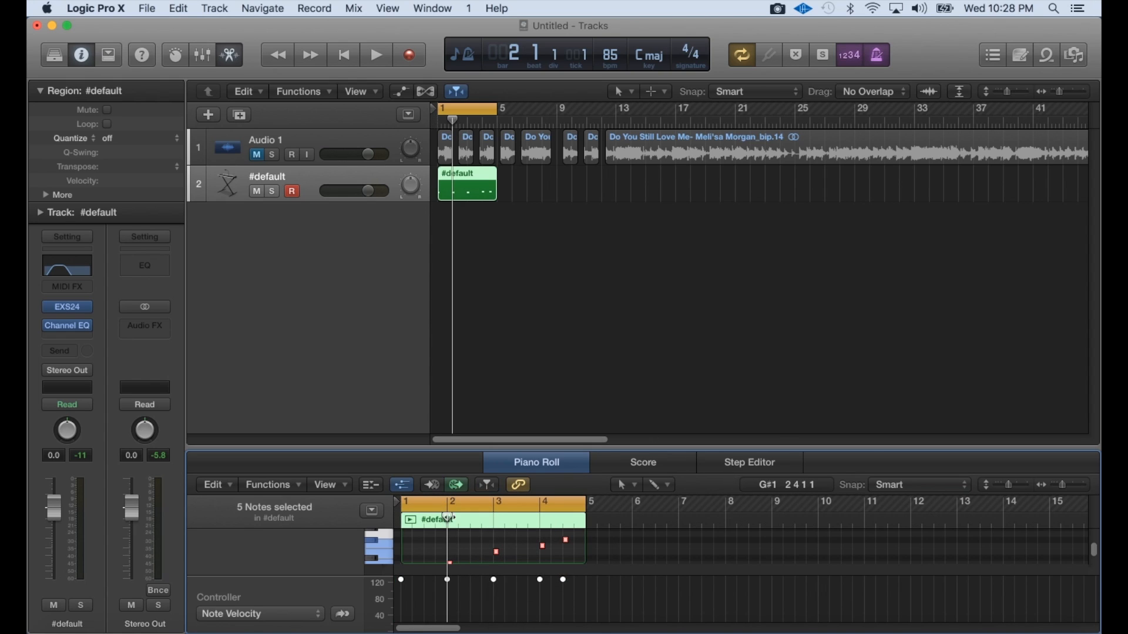
Play the region and shape the sampler track's Channel EQ fourth band into a 7.0 dB cut at 190 Hz with Q about 2.8
key(space)
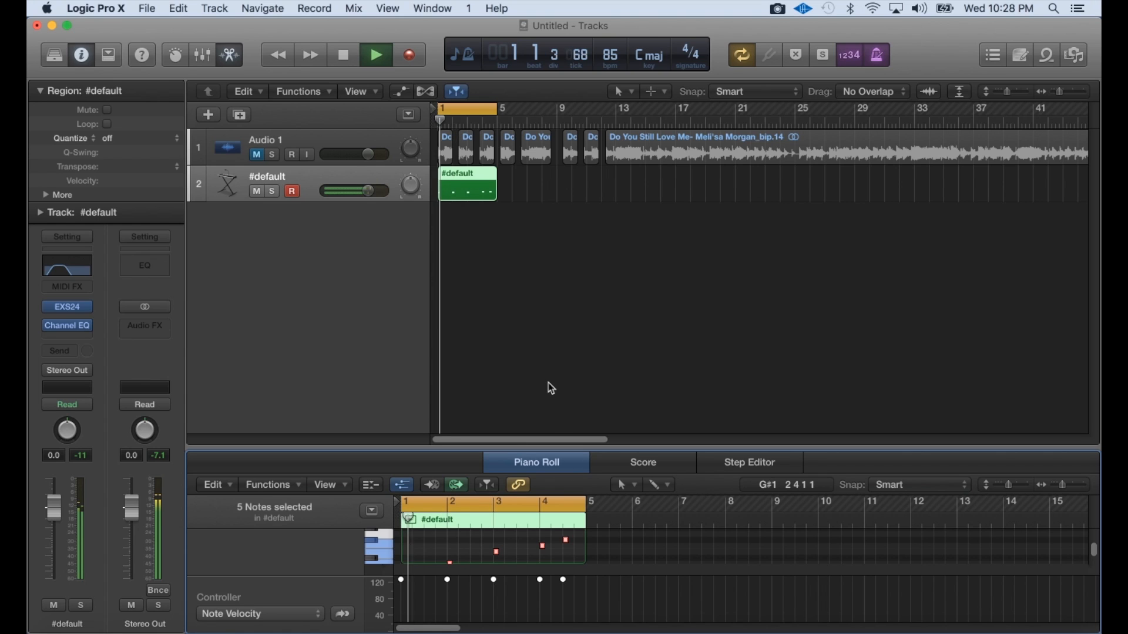
click(68, 267)
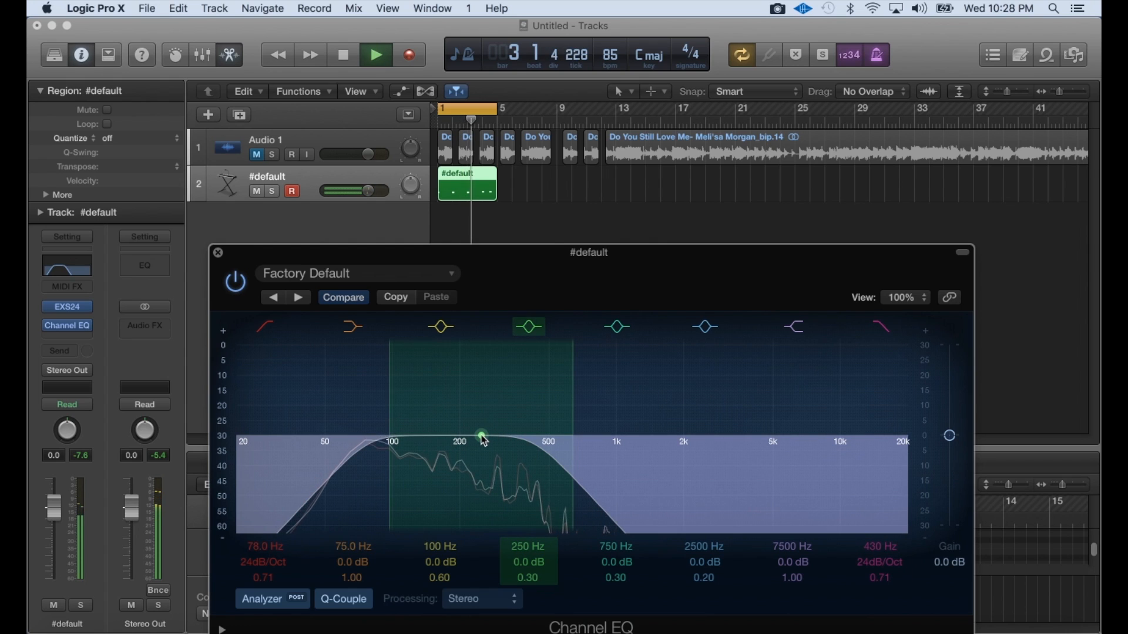
drag(482, 435, 464, 438)
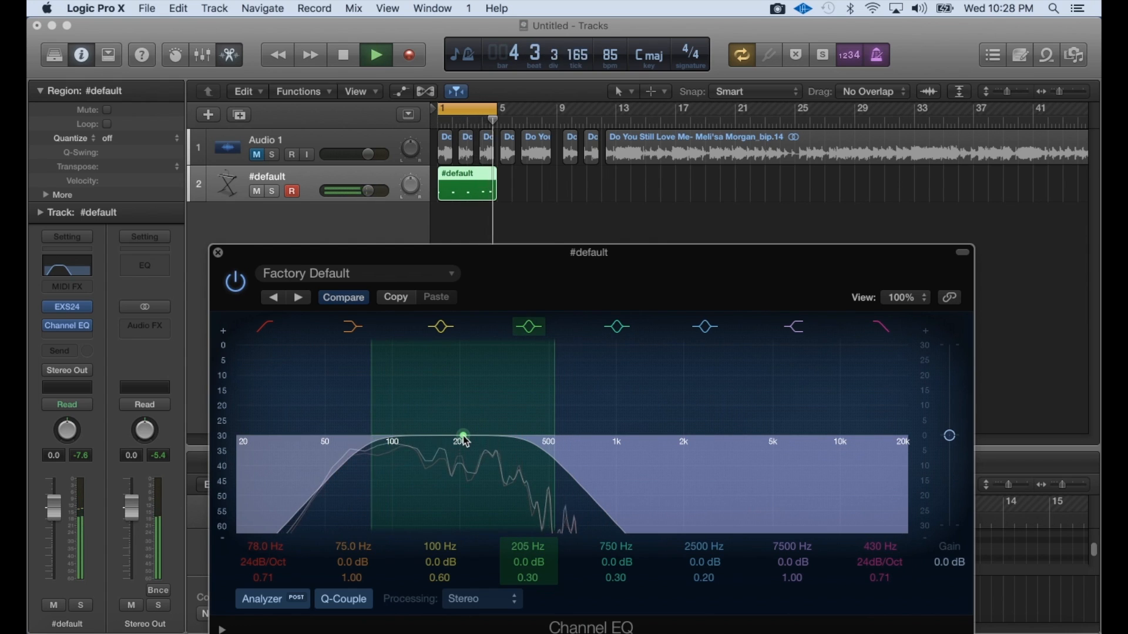
key(space)
drag(374, 402, 422, 396)
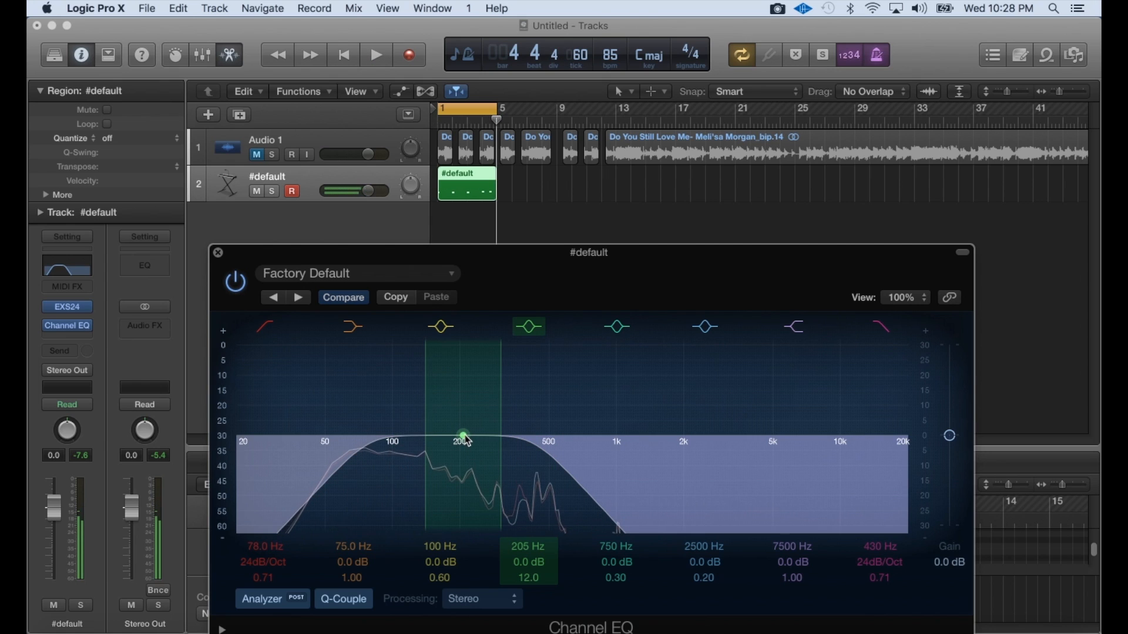
drag(467, 441, 488, 424)
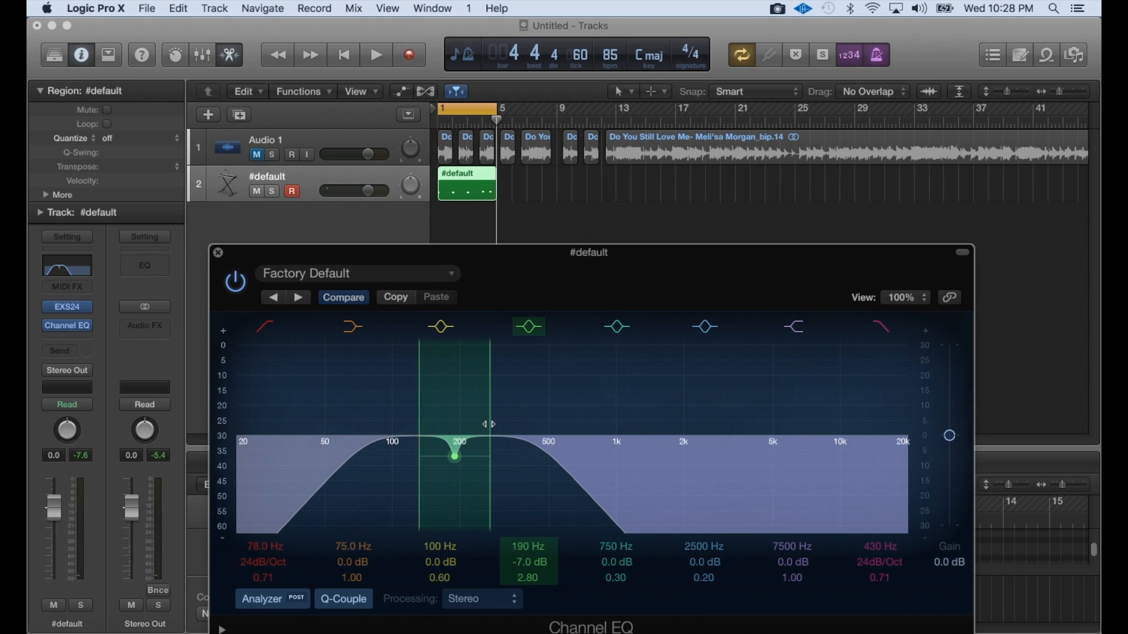
During playback, widen the fourth EQ band to Q 0.75 and deepen it to a 24.0 dB cut at 445 Hz
key(space)
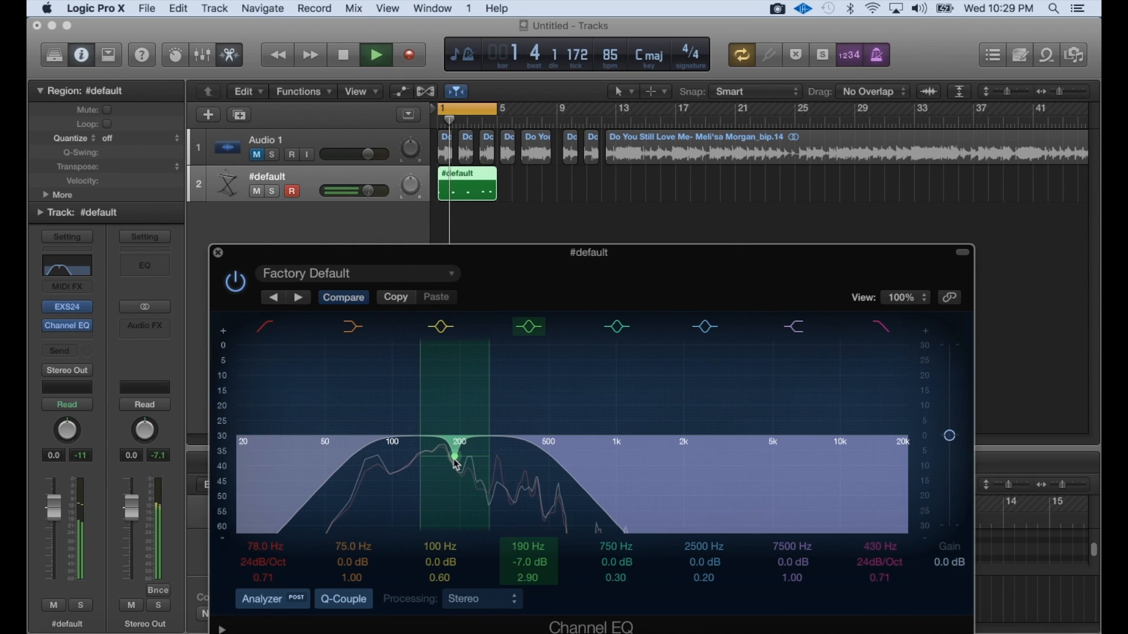
drag(455, 458, 444, 480)
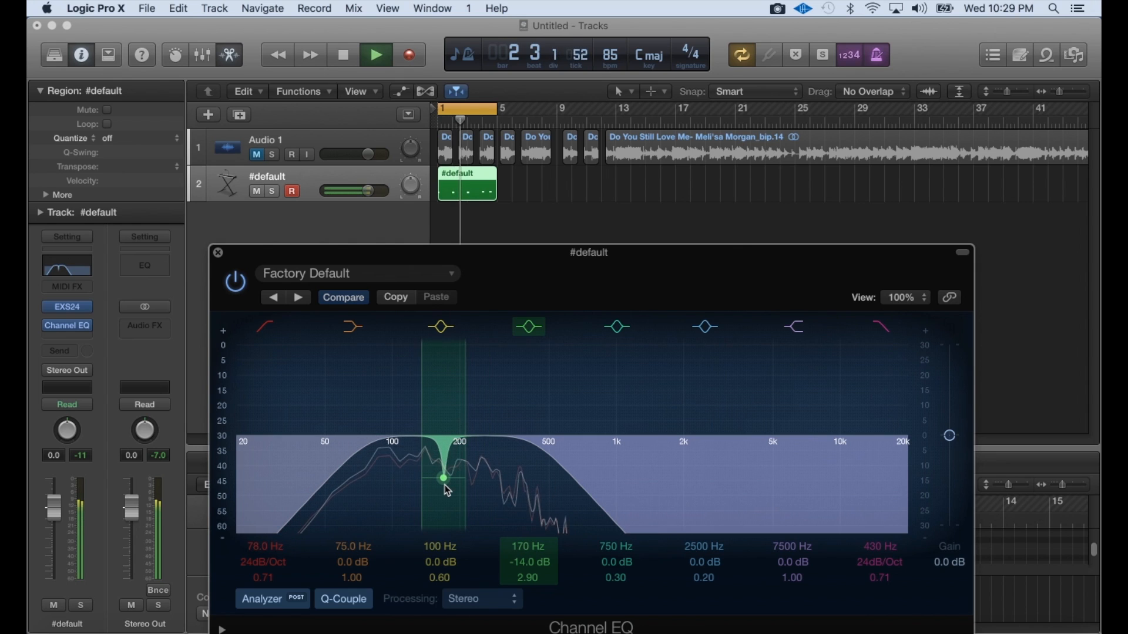
drag(463, 419, 484, 417)
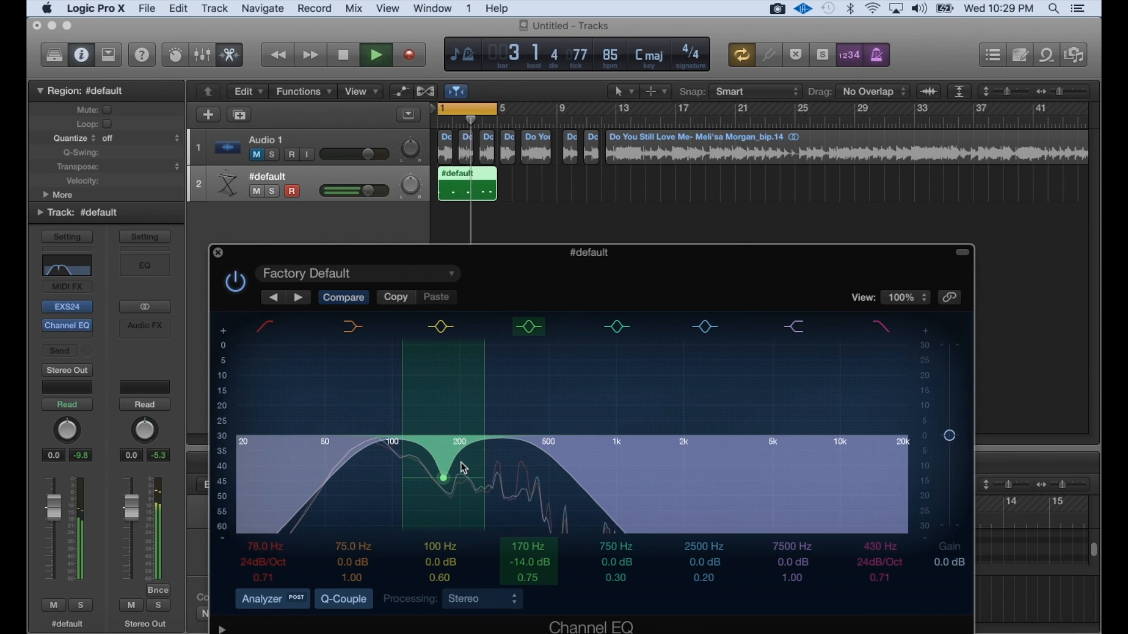
drag(444, 483, 547, 532)
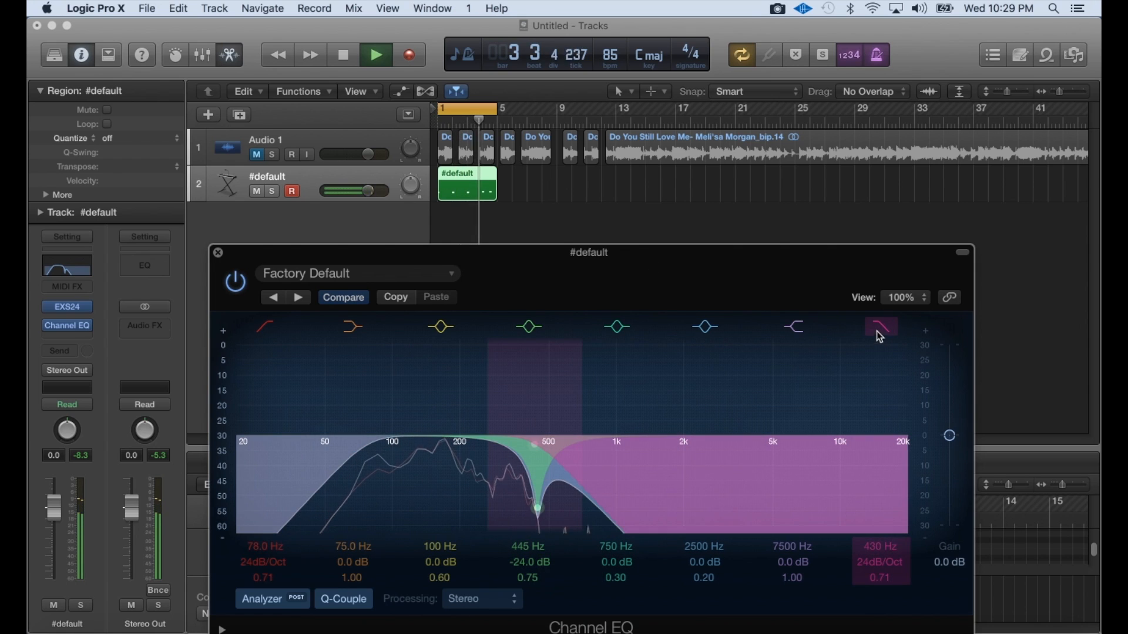
Lower the Channel EQ's high-cut filter to 395 Hz and raise its overall gain to +1.0 dB
drag(534, 445, 529, 451)
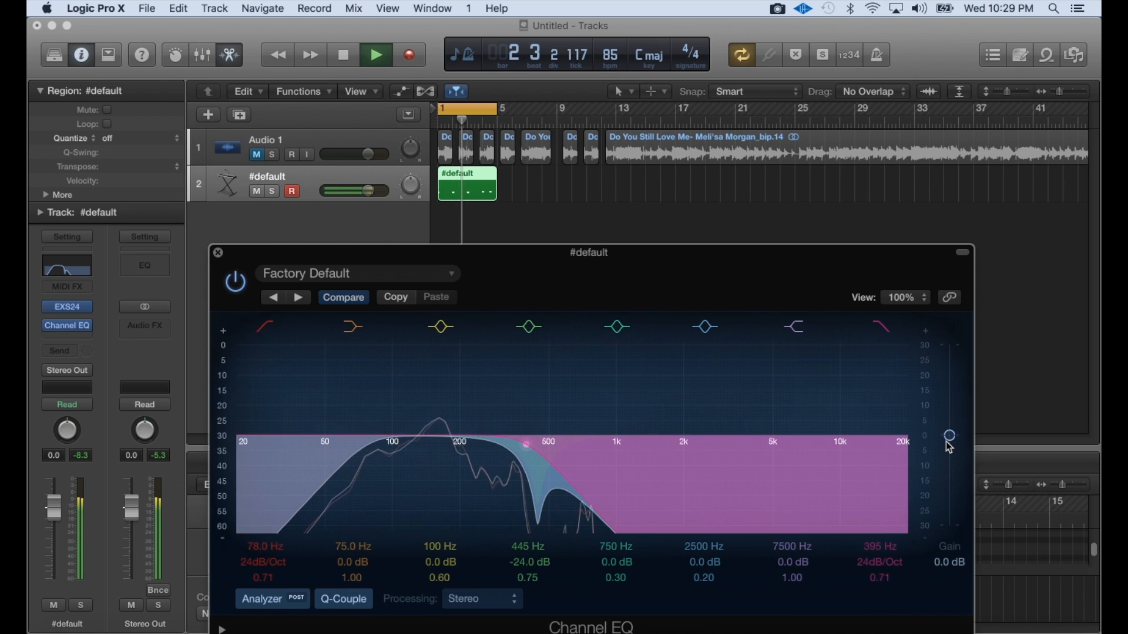
drag(949, 437, 951, 434)
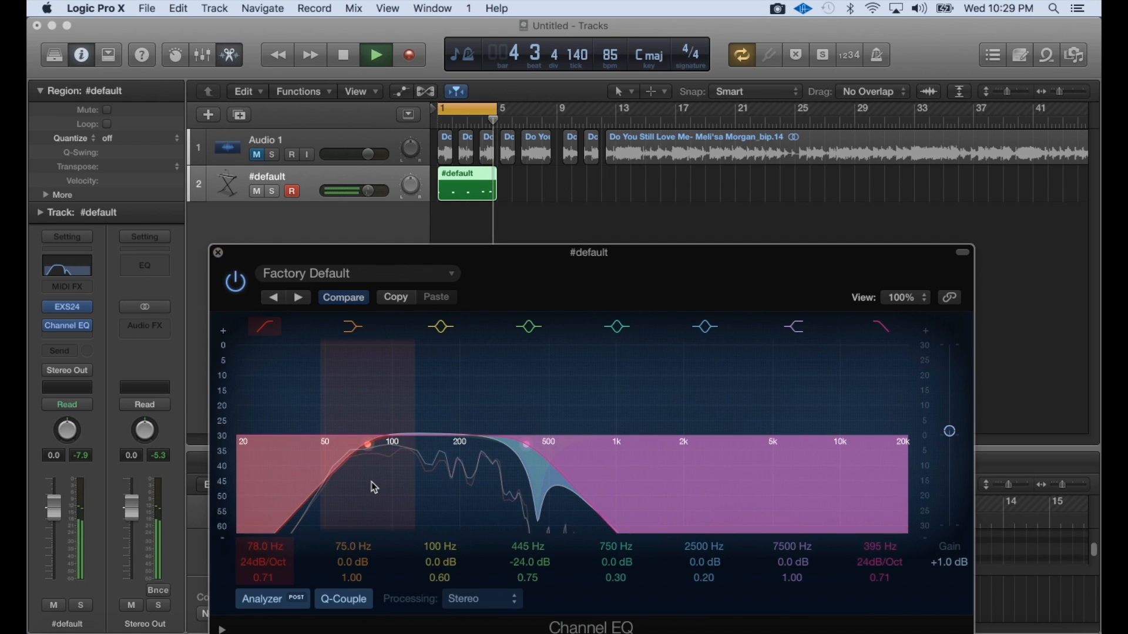
Raise the low-cut filter to 136 Hz, shift the fourth band to 440 Hz and stop playback
drag(371, 483, 385, 468)
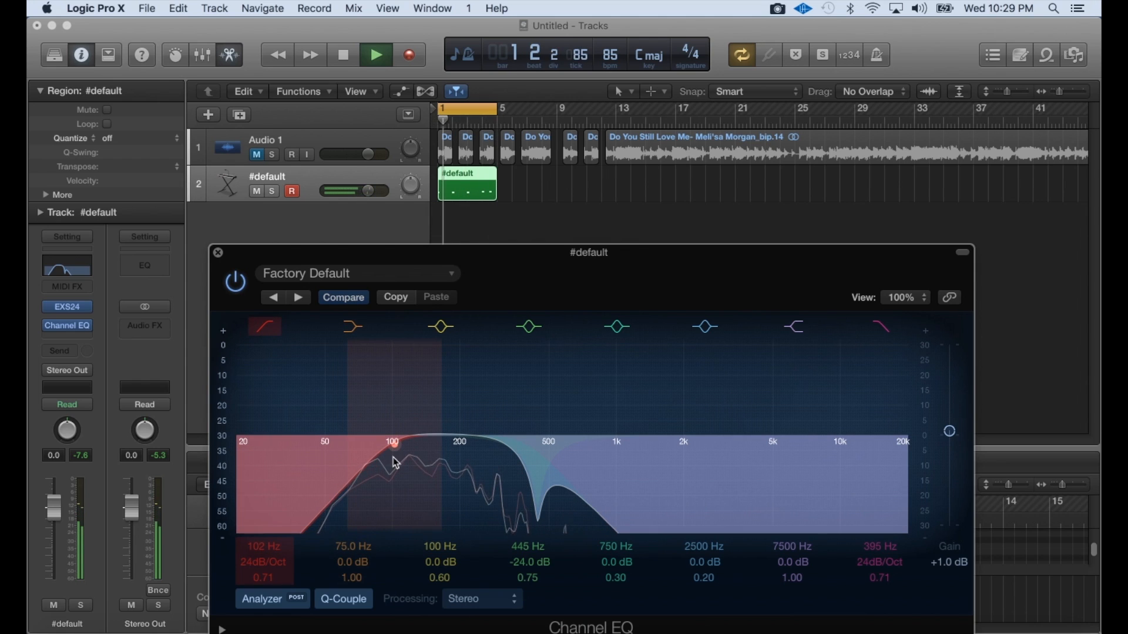
drag(396, 463, 425, 463)
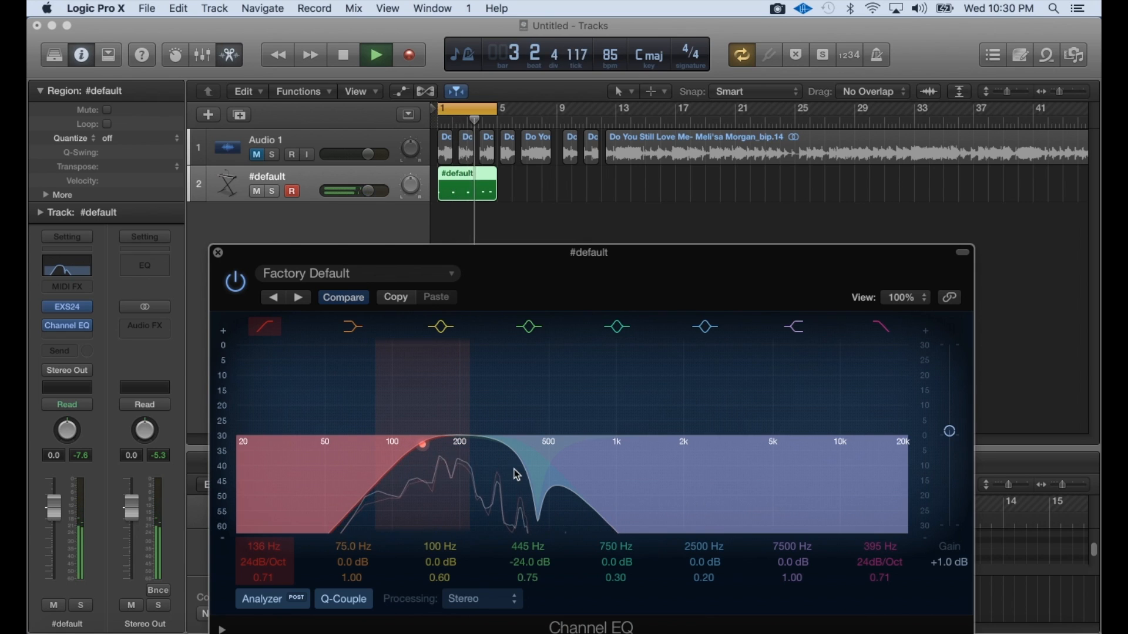
drag(538, 516, 537, 515)
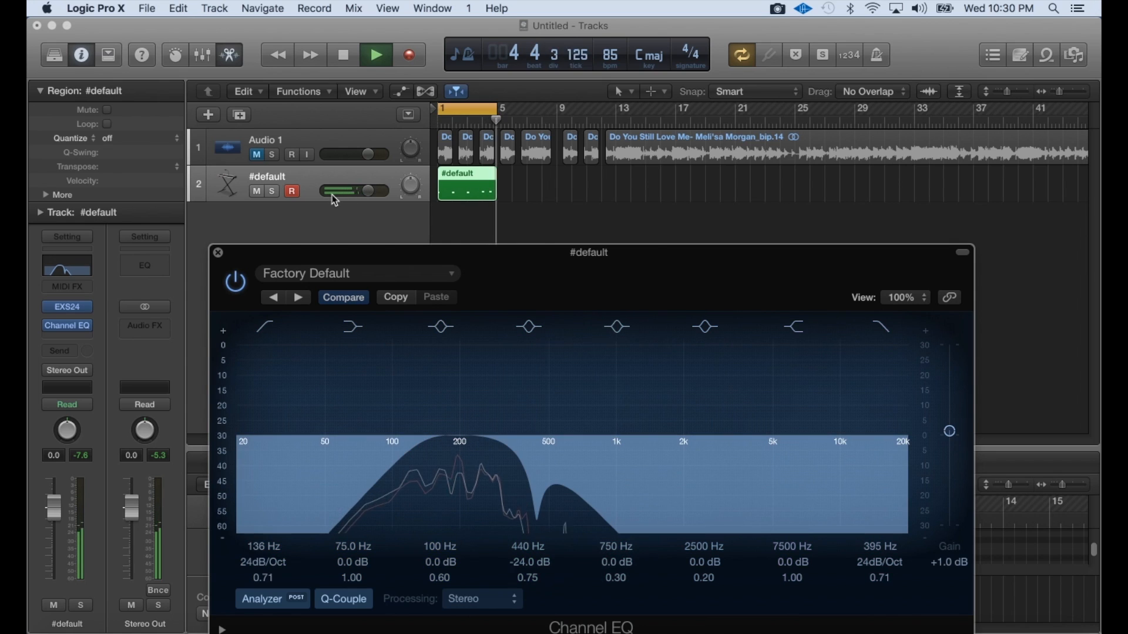
key(space)
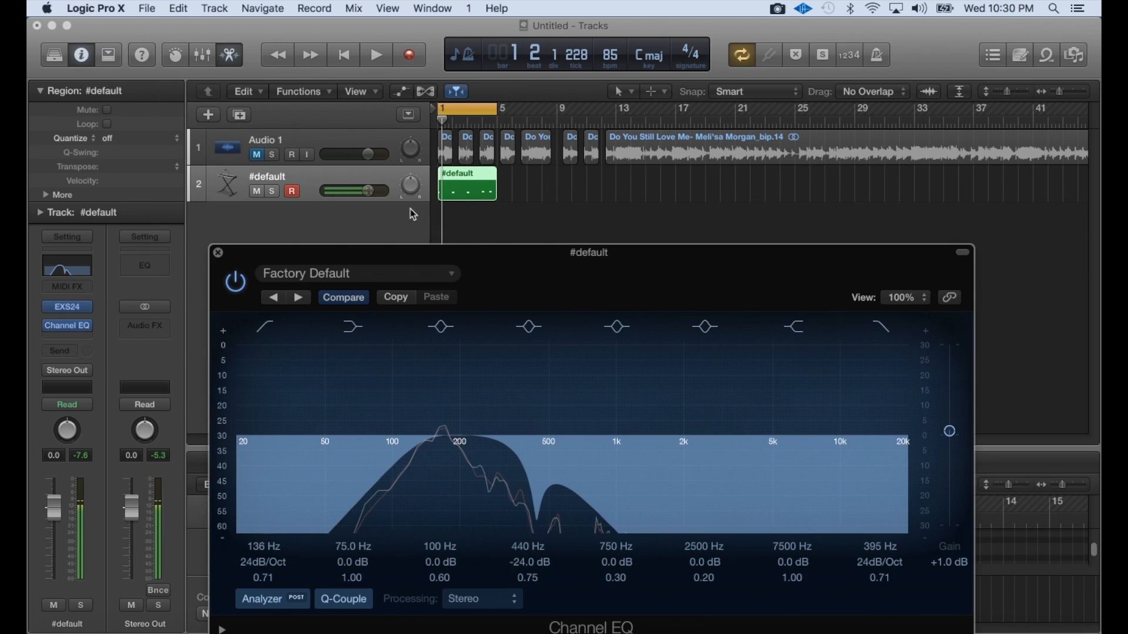
Add a Compressor after the Channel EQ on the sampler track and load its Rap Vocal voice preset
click(86, 338)
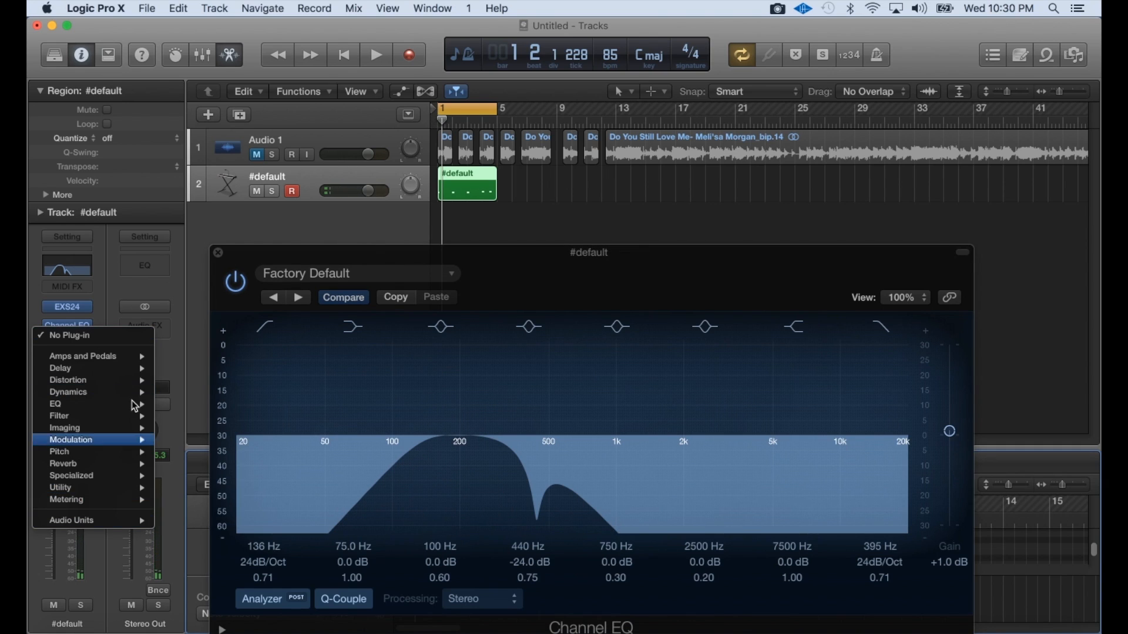
mouse_move(135, 386)
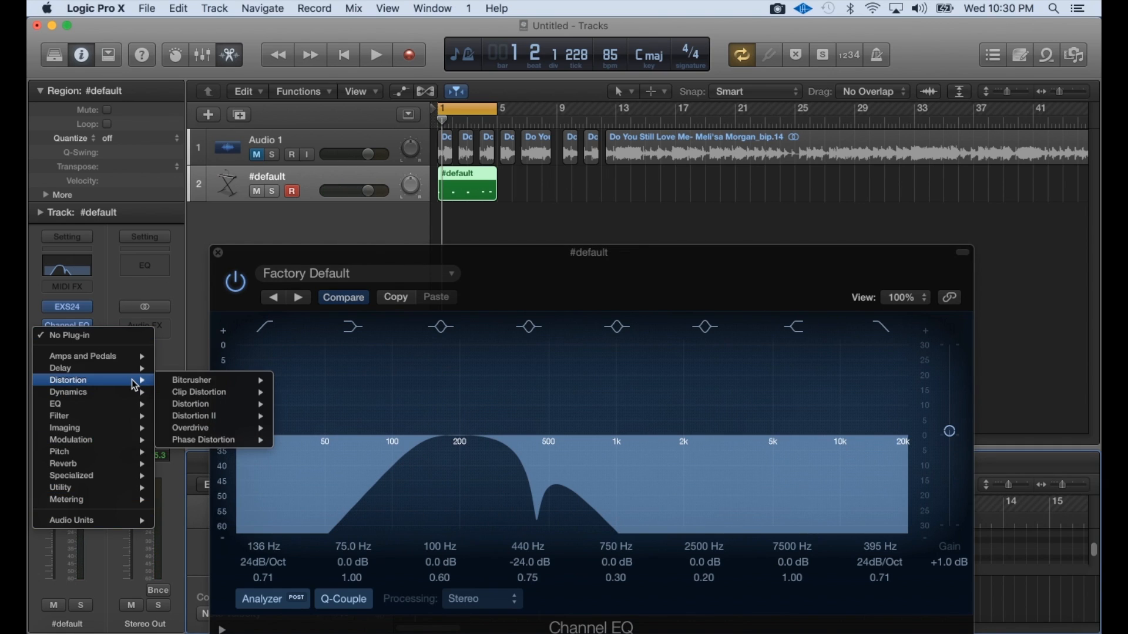
mouse_move(227, 405)
click(301, 404)
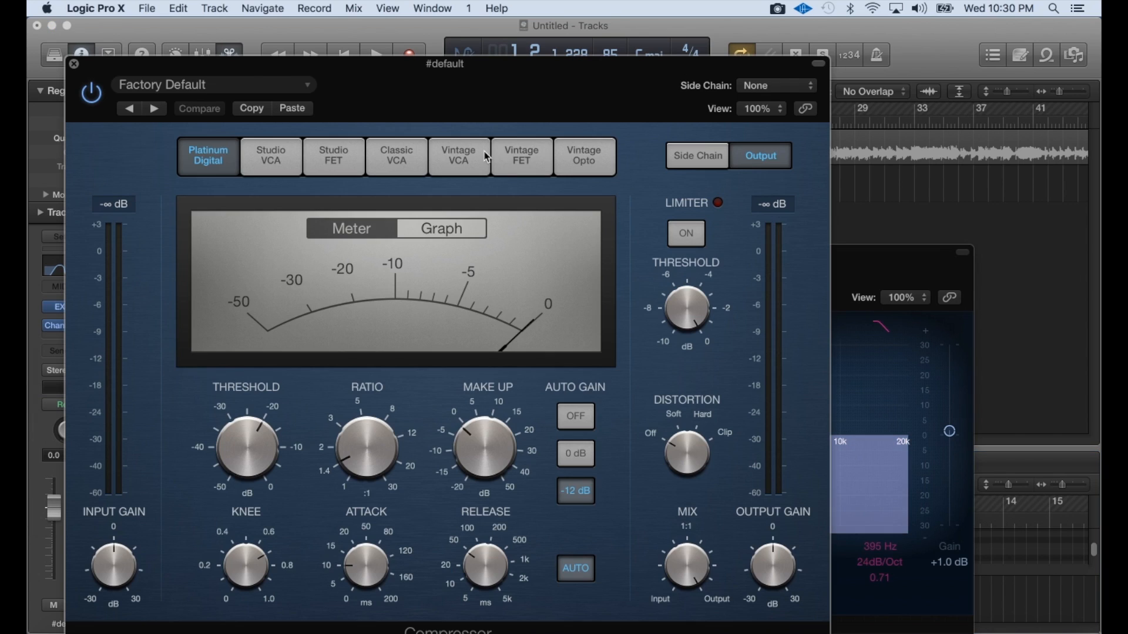
drag(486, 107, 705, 105)
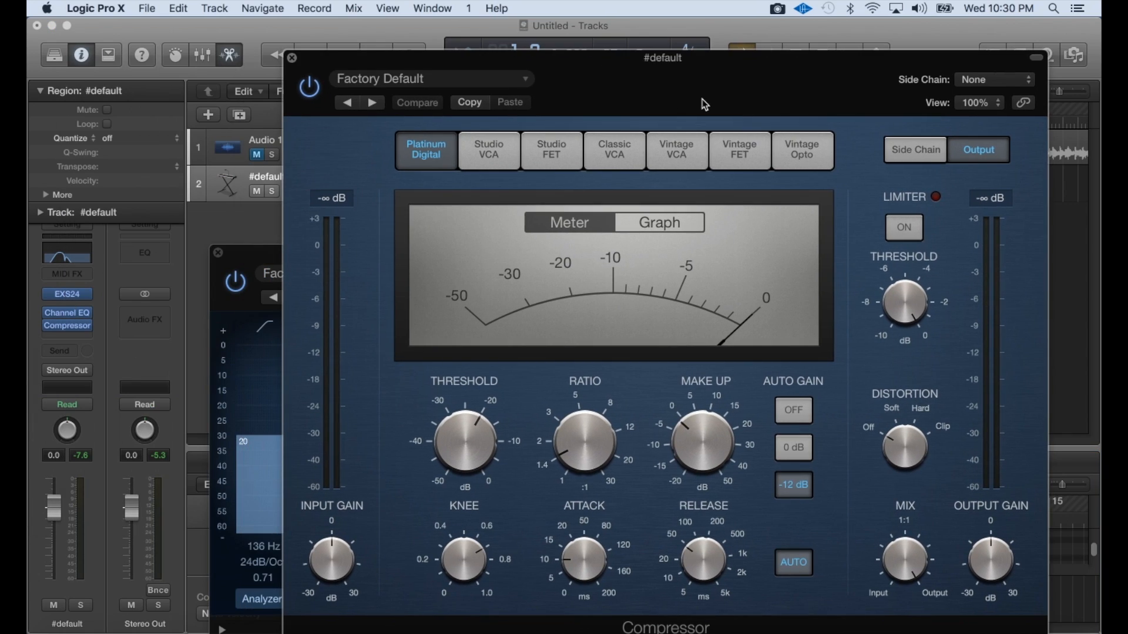
click(478, 79)
mouse_move(416, 397)
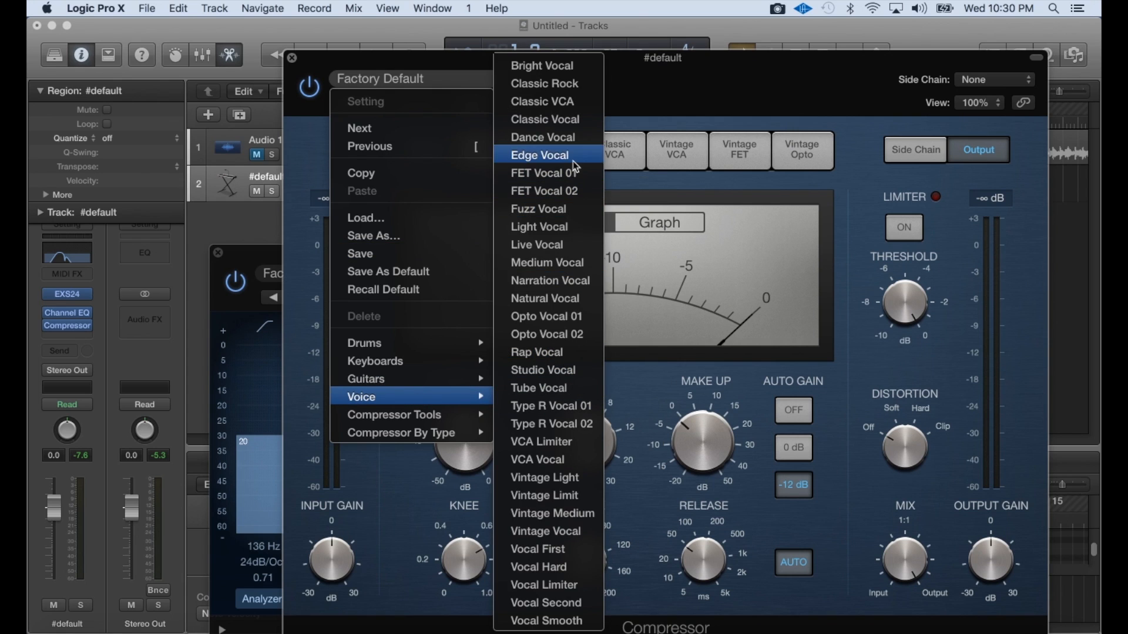
click(564, 352)
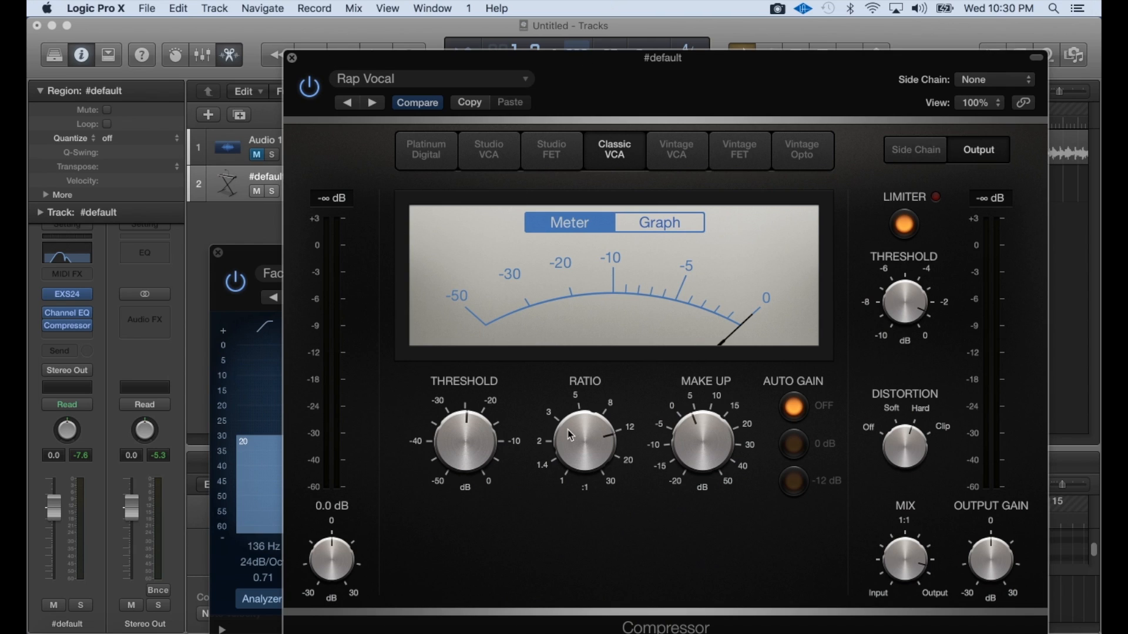
Audition the Compressor with its threshold at -41.0 dB, then bring the threshold back up to mid-range during playback
drag(463, 428, 461, 471)
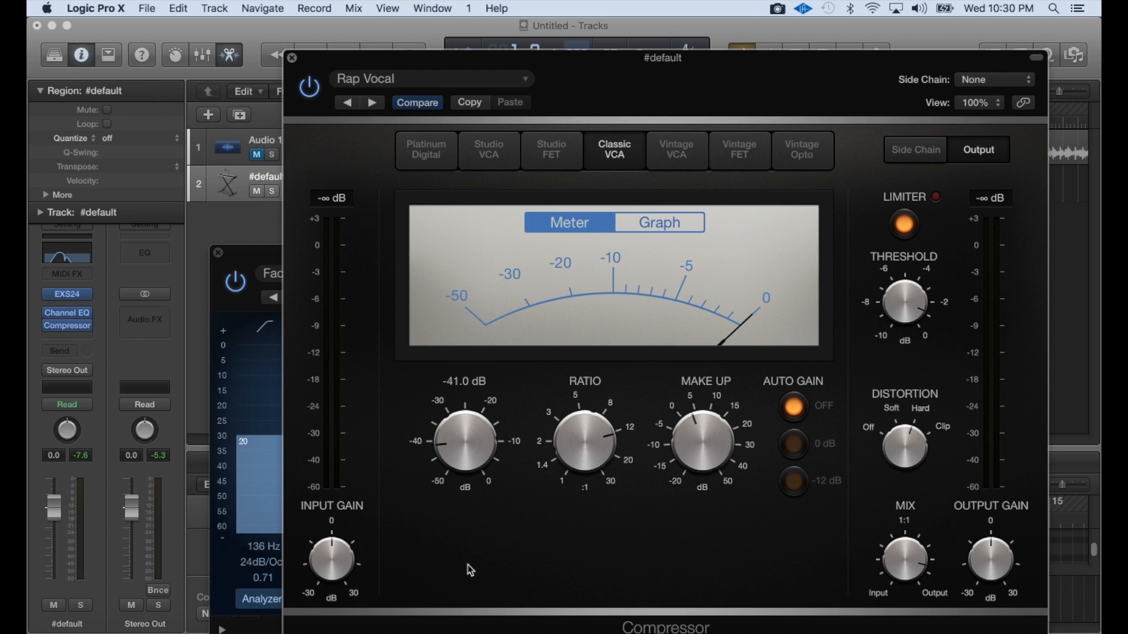
key(space)
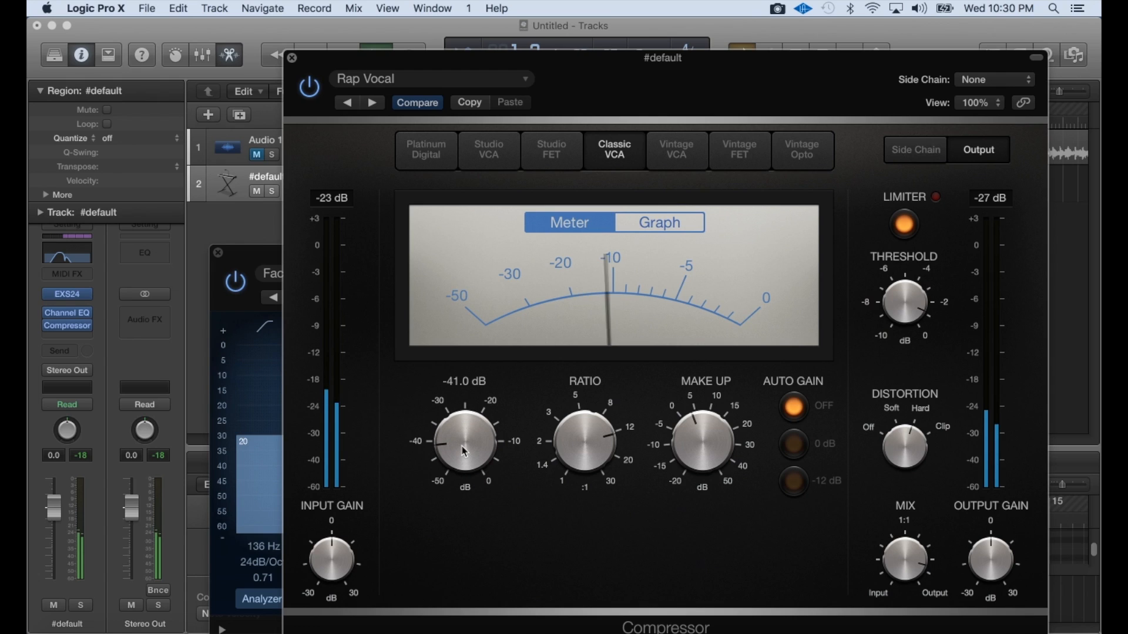
drag(462, 436, 463, 323)
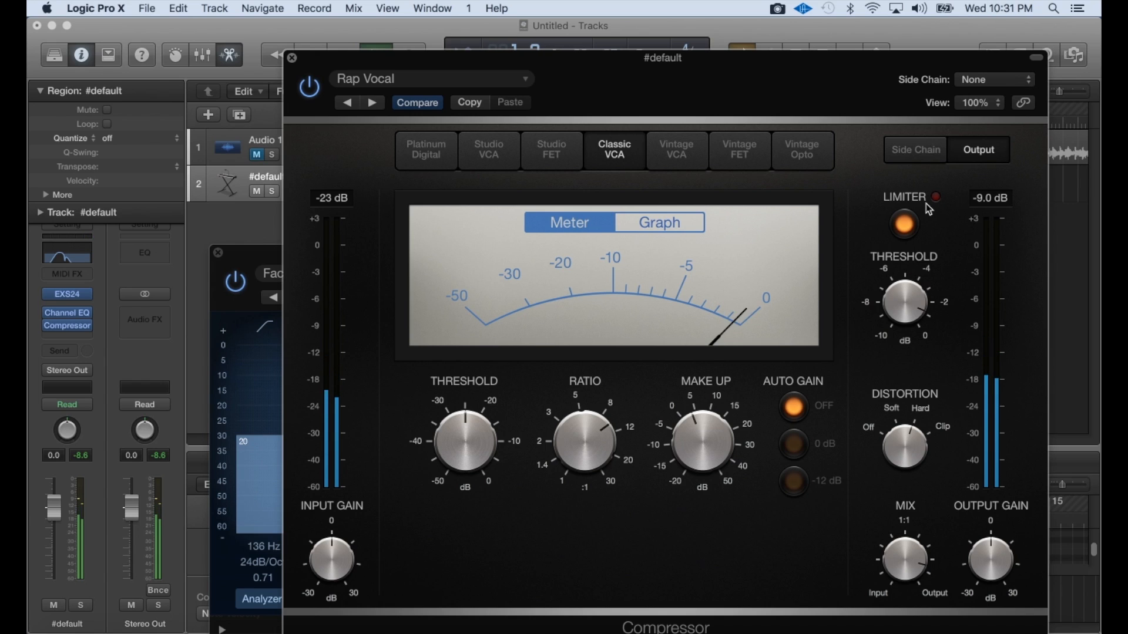
Close the Compressor and Channel EQ windows, then raise the sampler track's volume to 2.9 dB and play the region
click(293, 60)
click(219, 252)
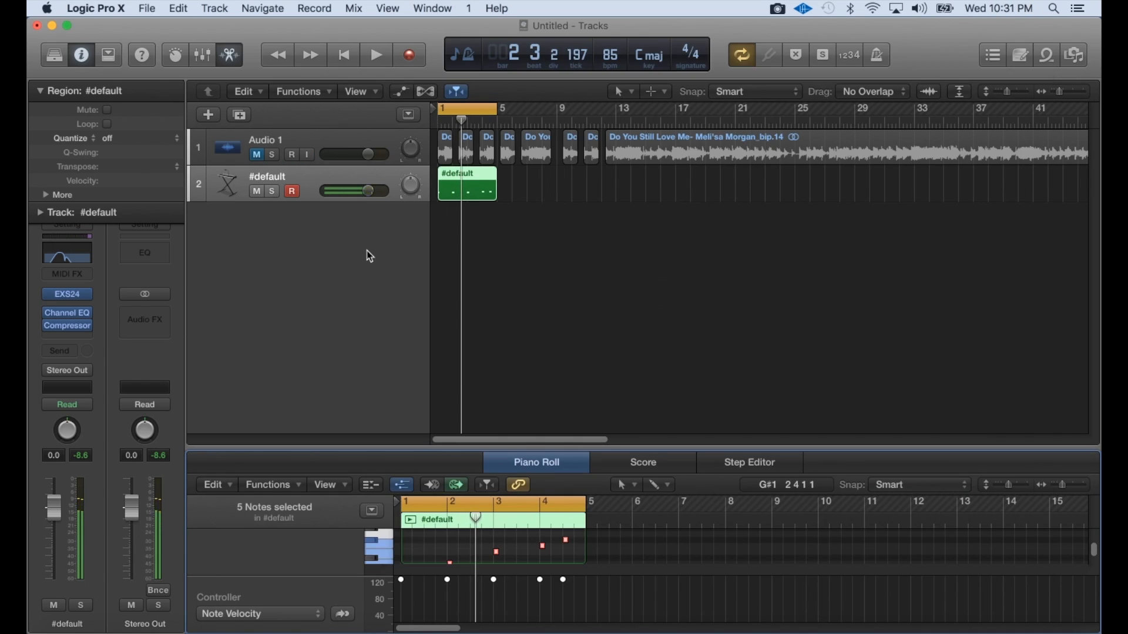
drag(368, 191, 391, 194)
key(space)
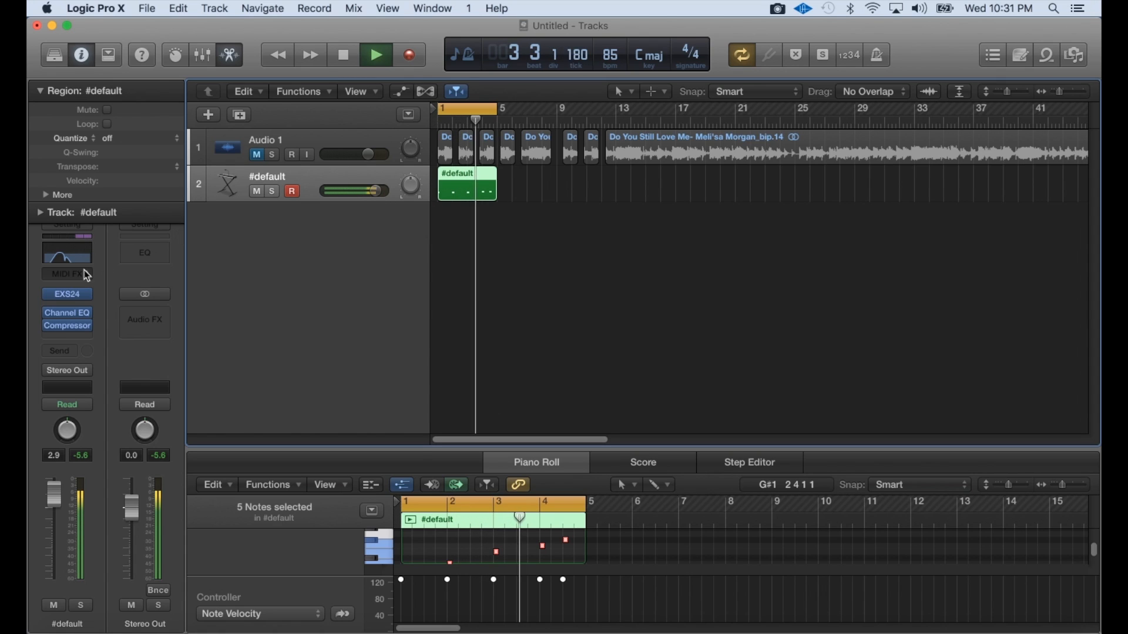
In the Channel EQ, move the fourth band's cut to 310 Hz and lower the high-cut filter to 370 Hz
click(69, 258)
drag(532, 537, 499, 531)
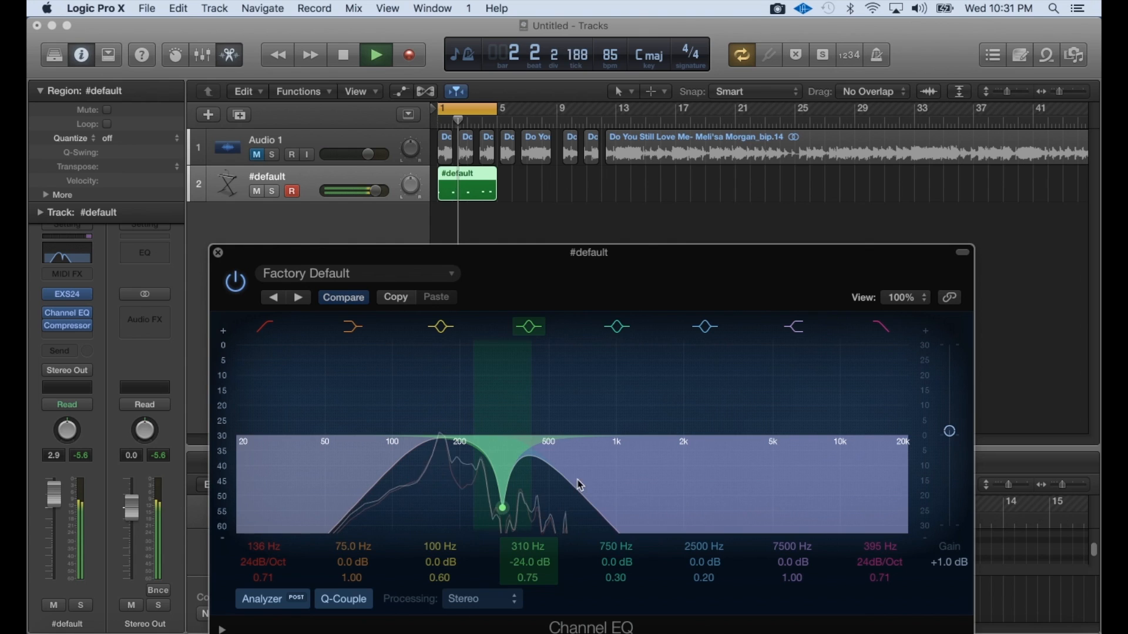
drag(548, 488, 545, 497)
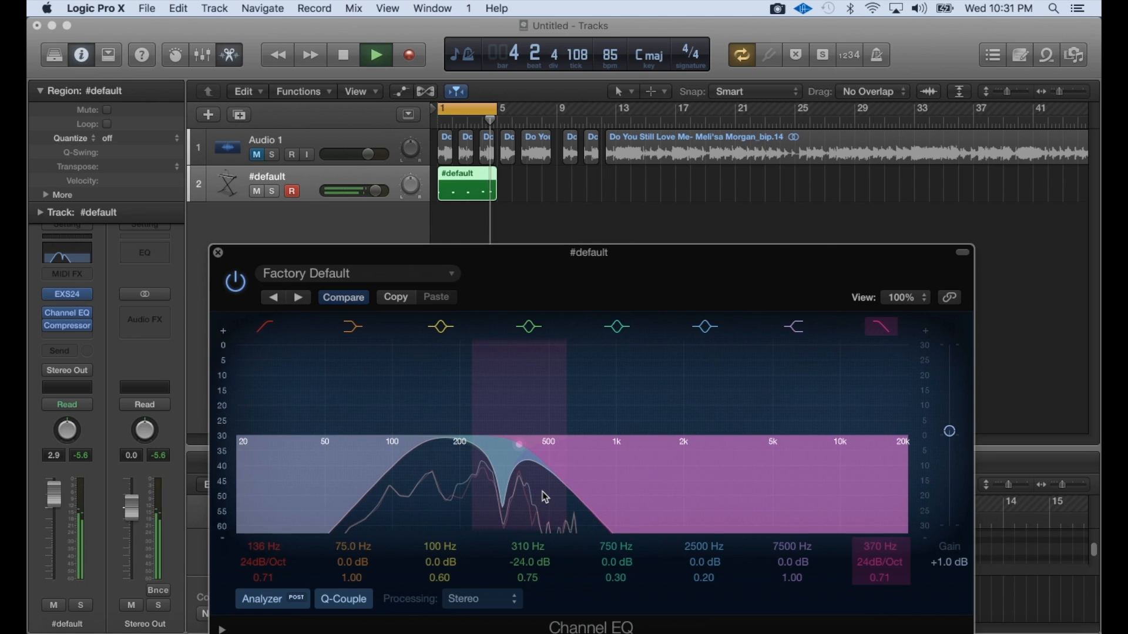
click(219, 256)
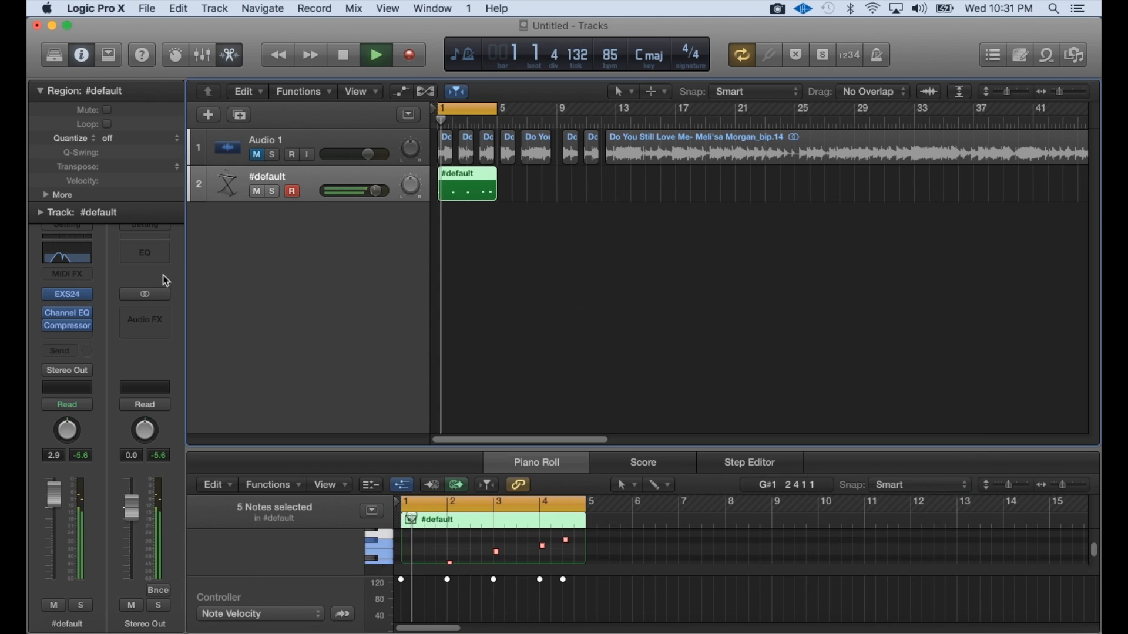
Add a stereo Distortion II after the Compressor on the sampler track and move its window clear of the channel strips
click(88, 339)
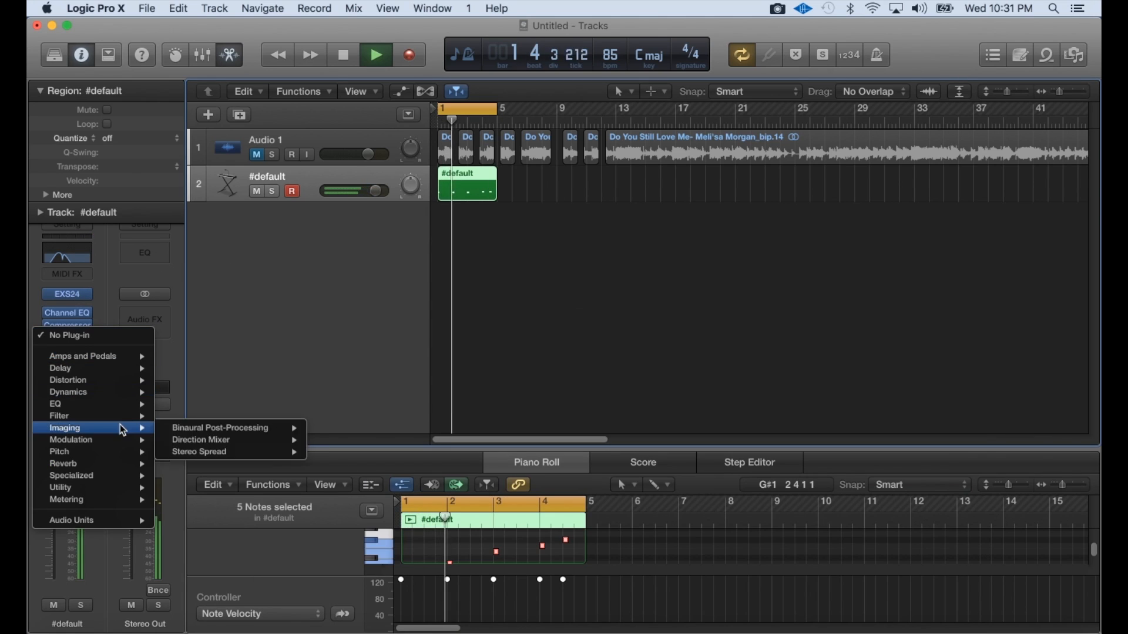
mouse_move(119, 383)
mouse_move(233, 421)
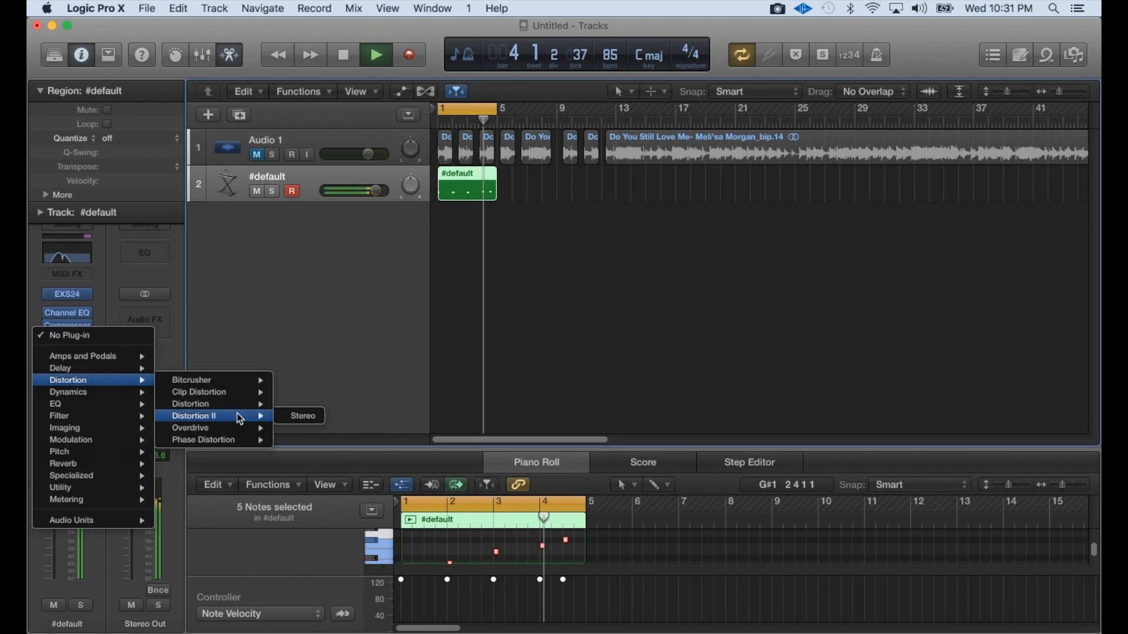
click(303, 416)
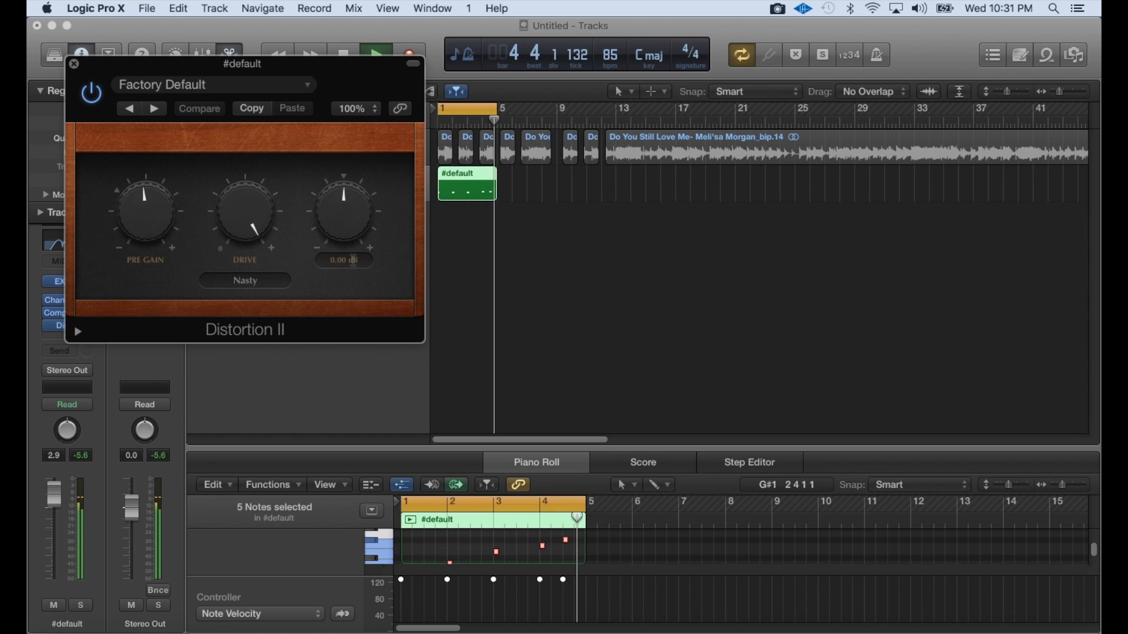
drag(183, 60, 391, 210)
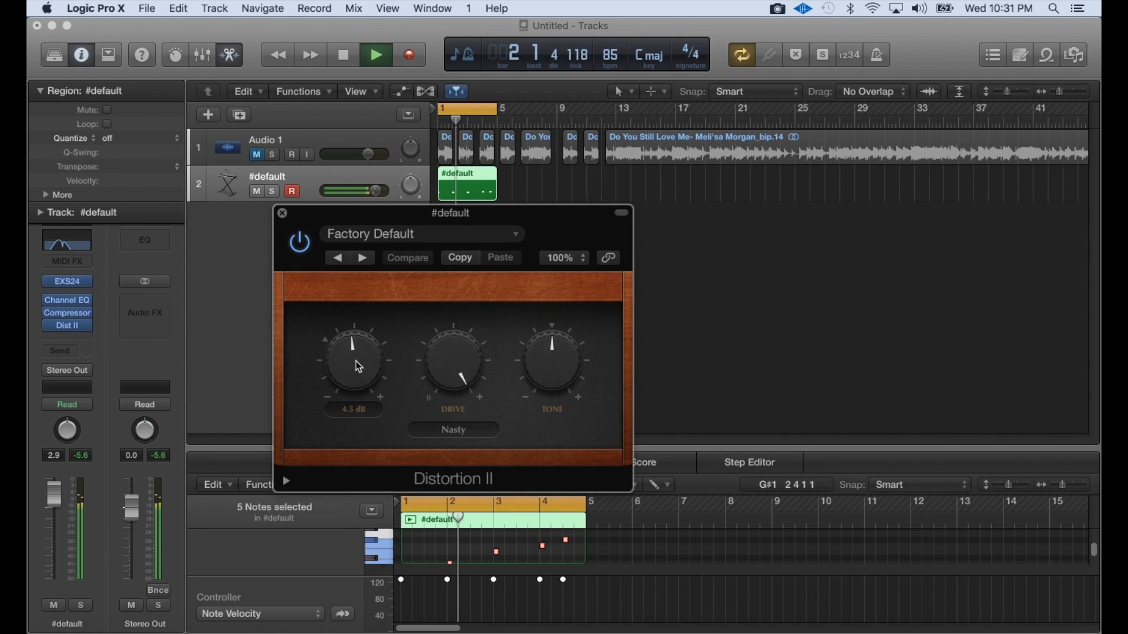
Try a pre gain of -3.0 dB and audition the Growl and Bity distortion types before returning to Nasty
drag(359, 368, 360, 395)
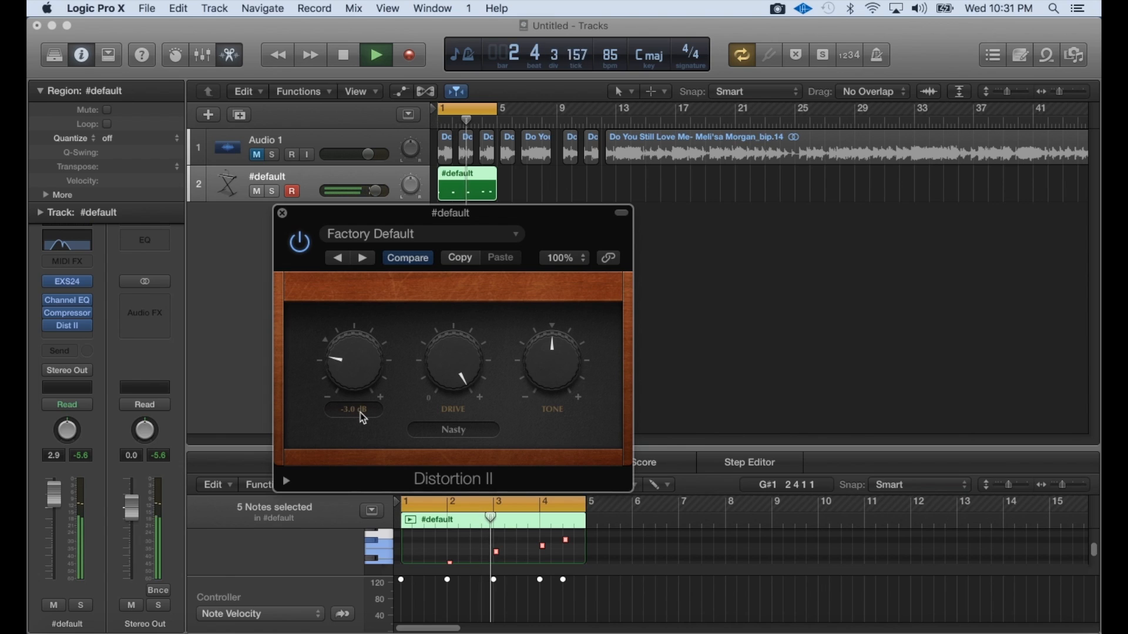
click(466, 440)
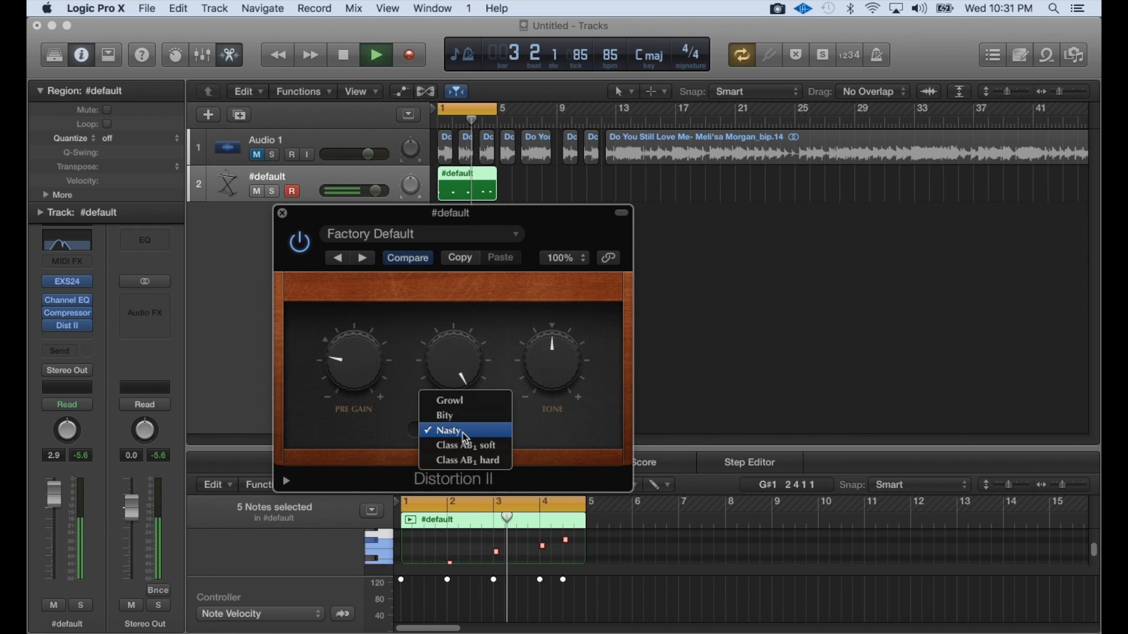
click(489, 413)
click(477, 430)
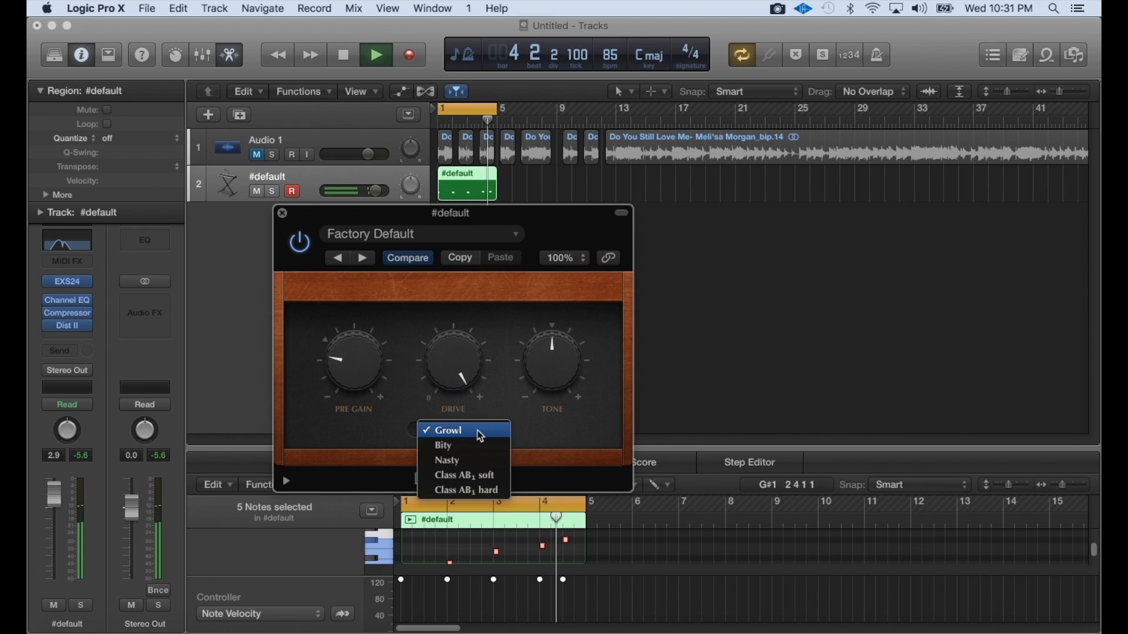
click(476, 448)
click(464, 429)
click(476, 448)
Set the Distortion II pre gain to -1.0 dB and the tone to -3.75 dB, and close the plug-in window
mouse_move(475, 368)
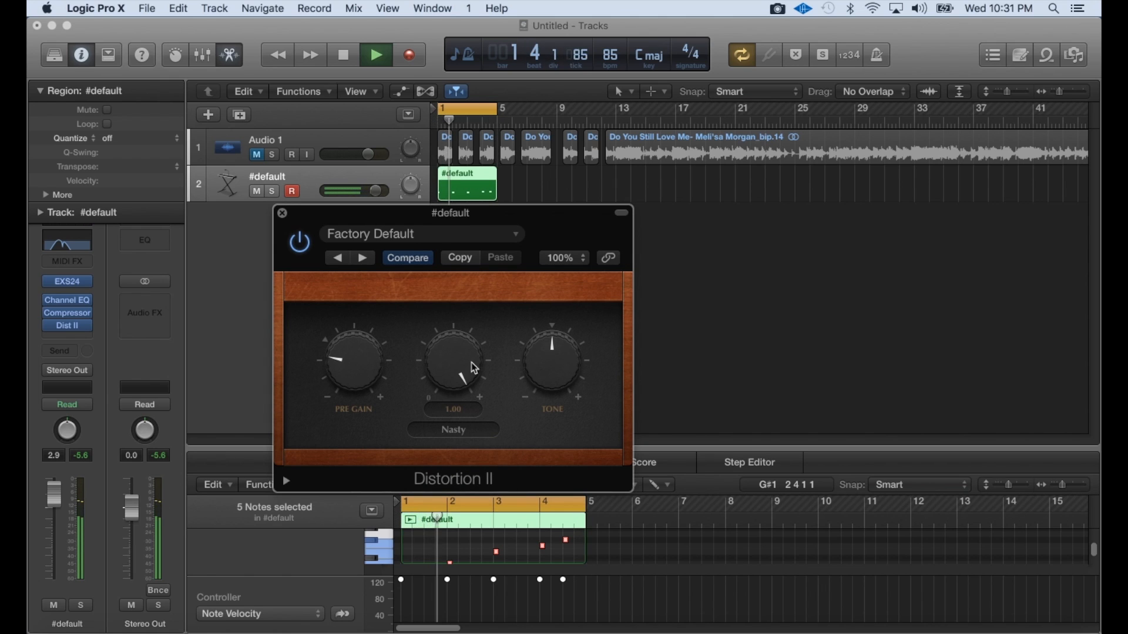
mouse_move(353, 373)
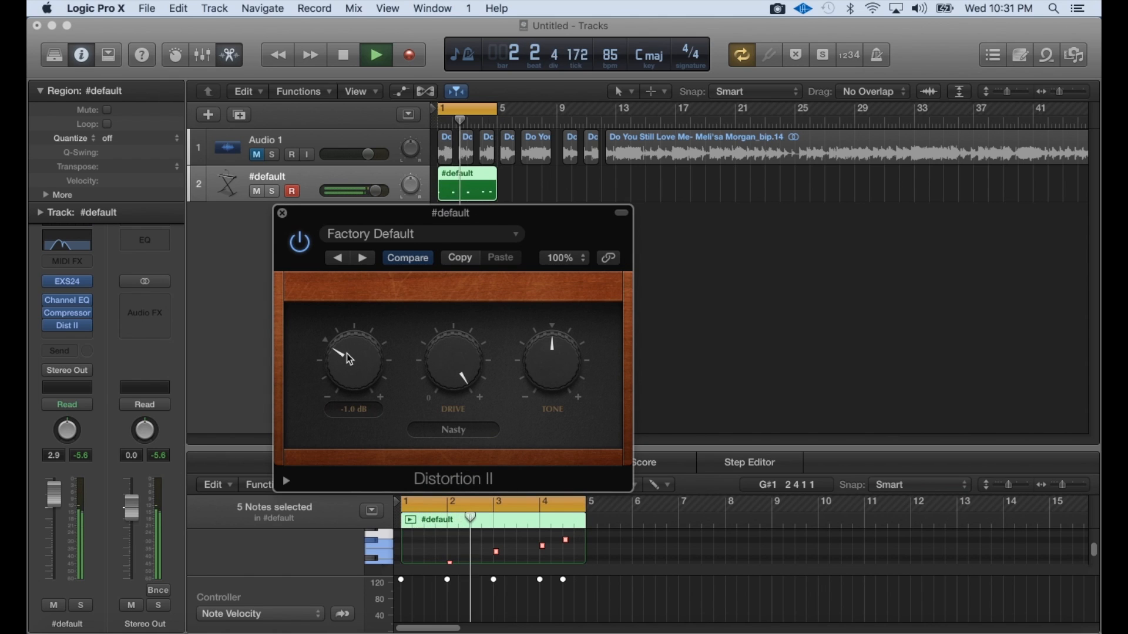
drag(562, 374, 557, 389)
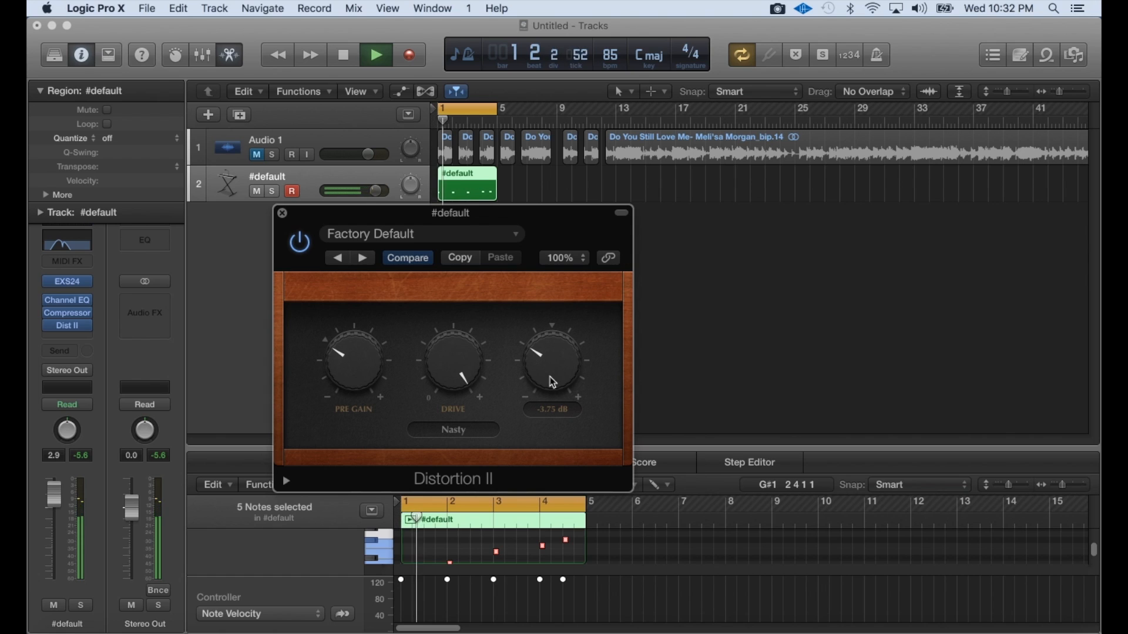
click(282, 213)
Loop the #default region out to bar 9 and extend the cycle range to match
drag(531, 175, 556, 177)
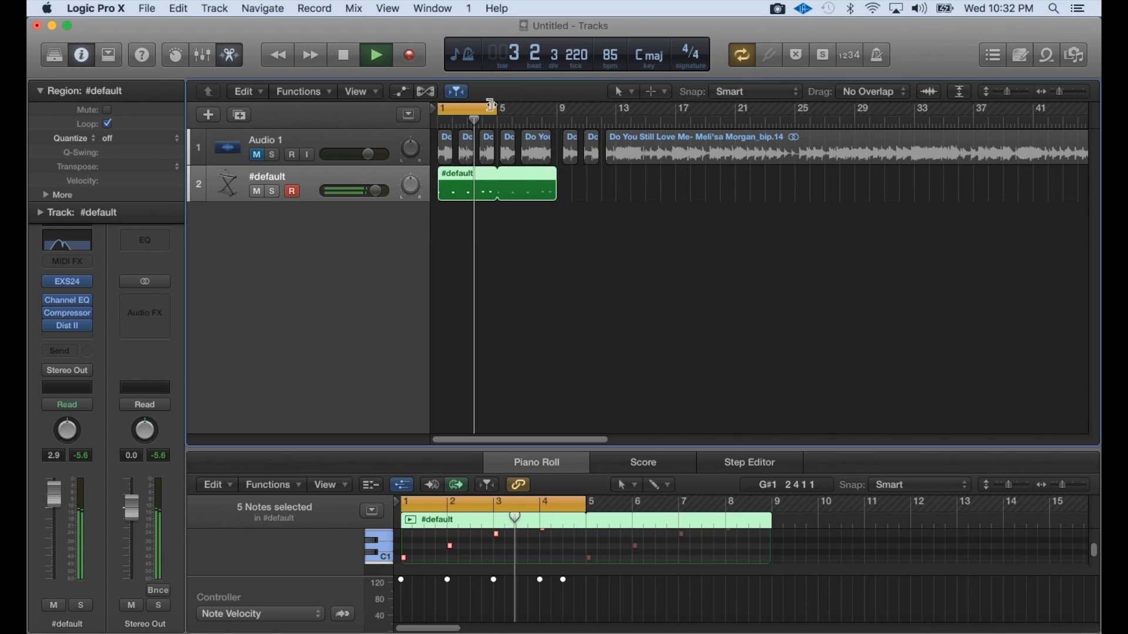
drag(491, 105, 556, 106)
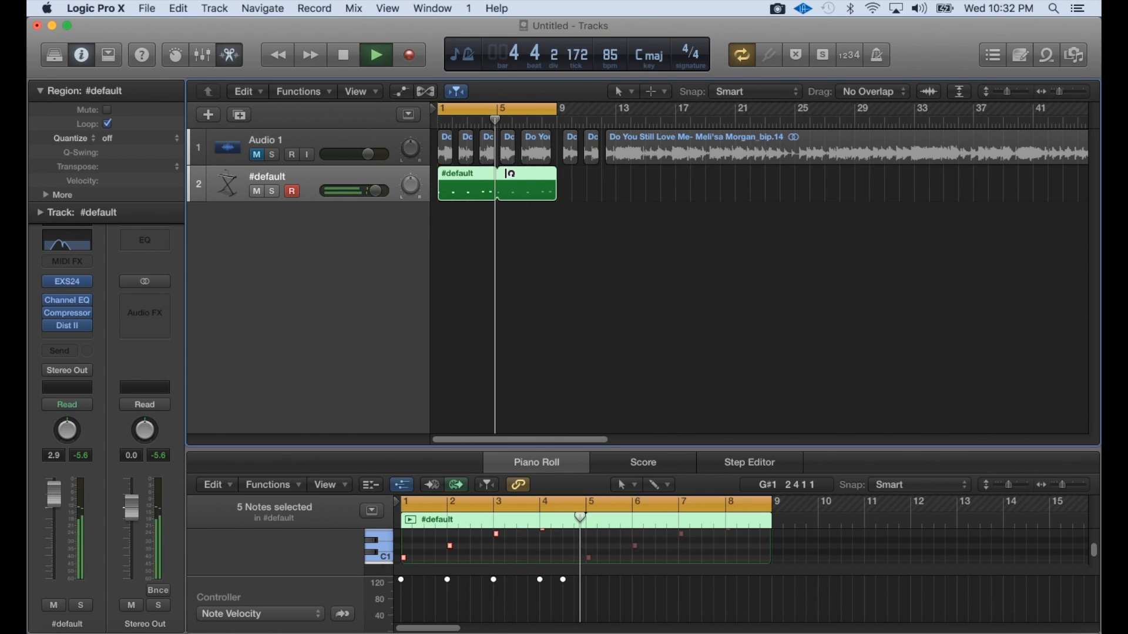
Create one new software instrument track with an empty channel strip and insert the EXS24 sampler on it
click(209, 116)
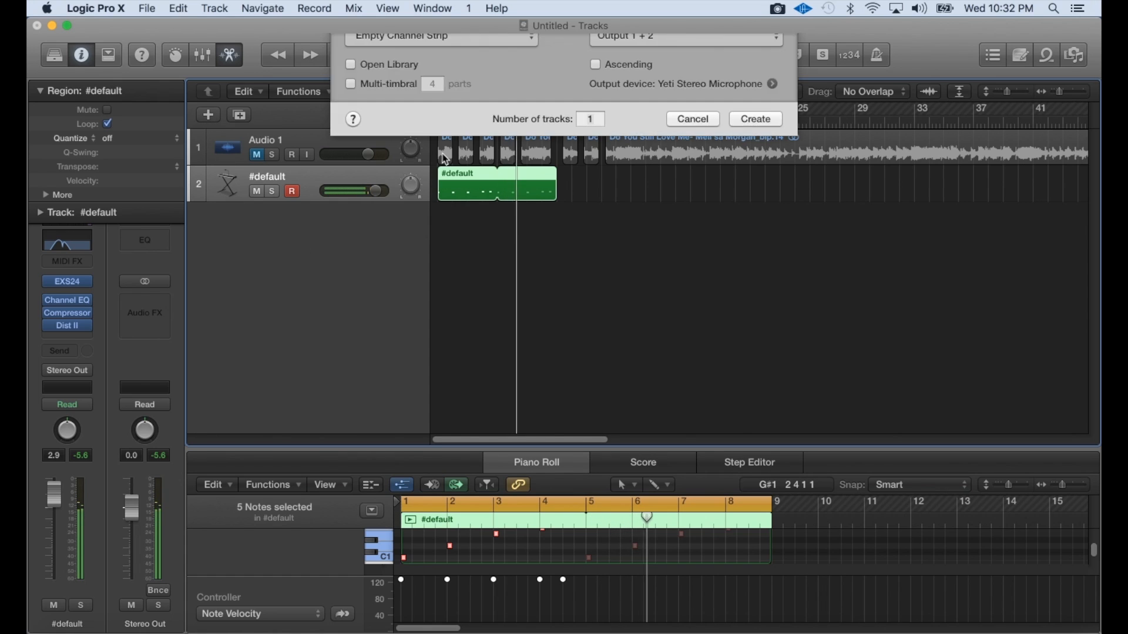
click(750, 260)
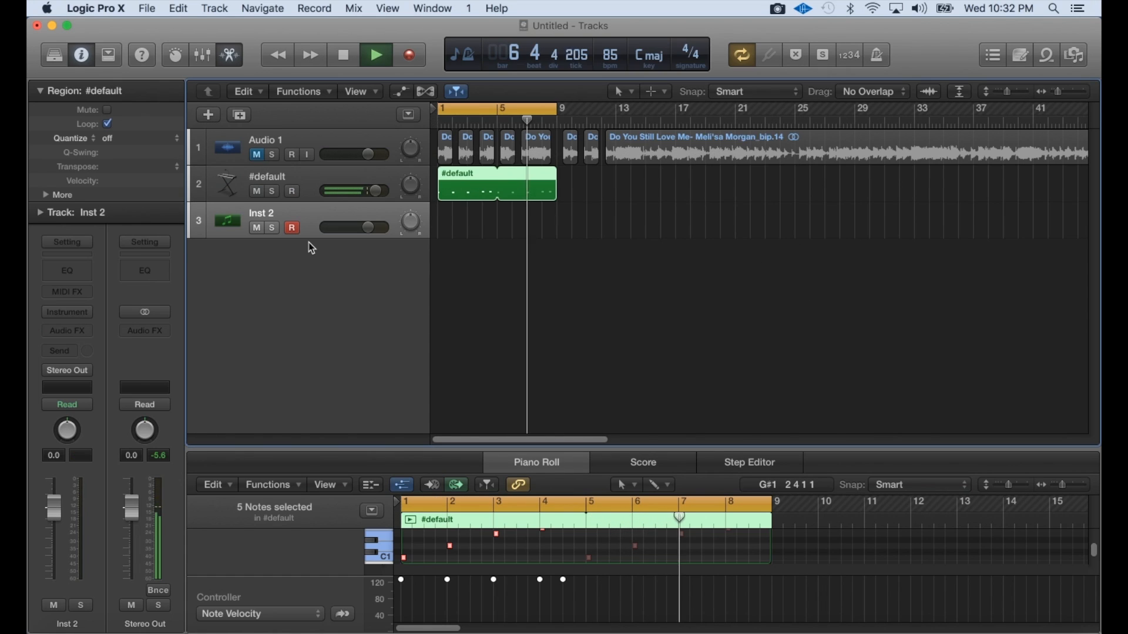
click(70, 312)
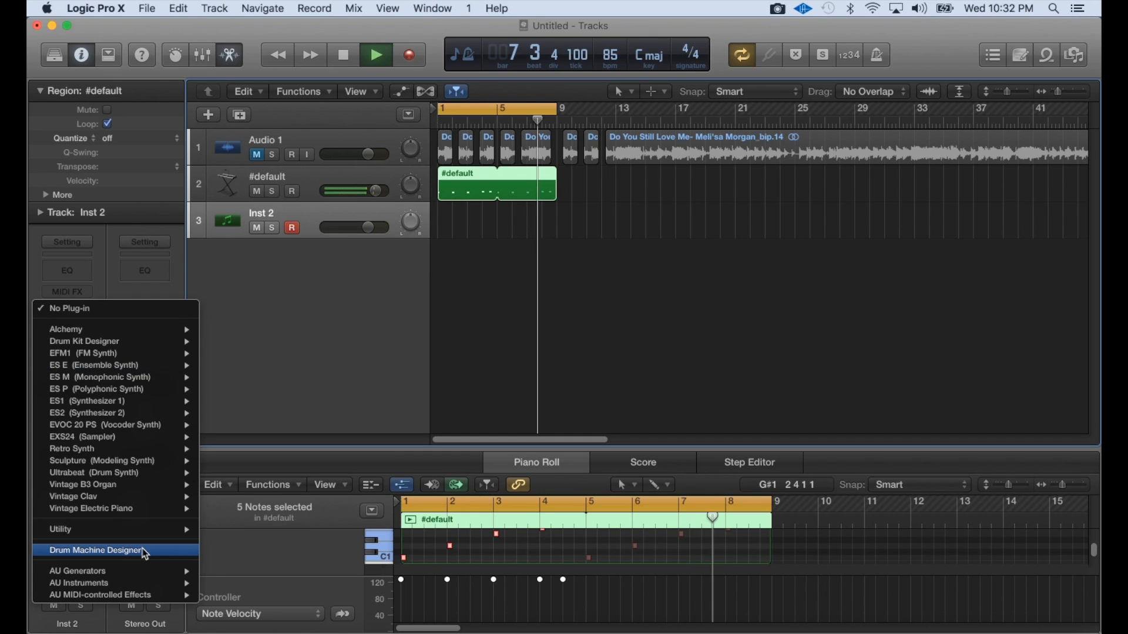
mouse_move(145, 588)
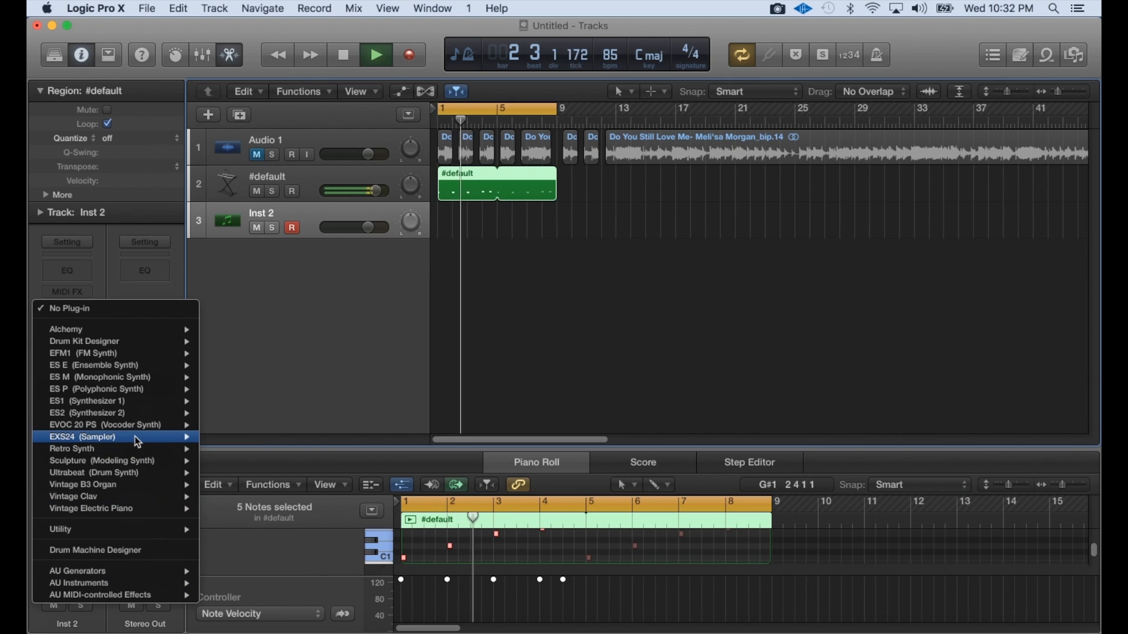
mouse_move(138, 441)
click(249, 448)
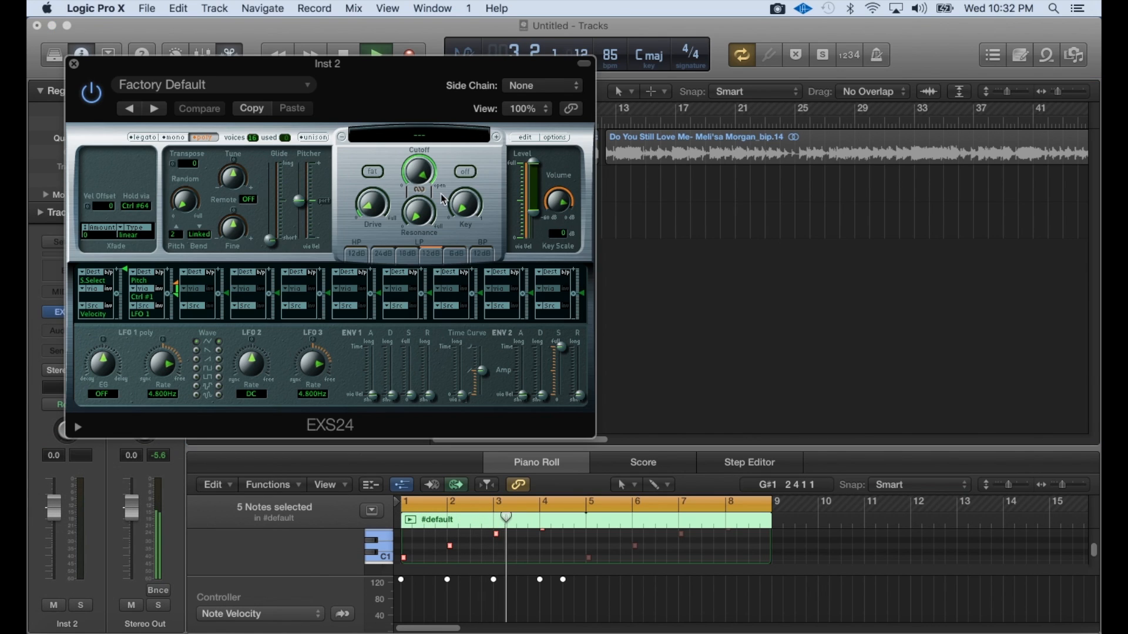
Load the sampler instrument 10 into the new EXS24 and move its window below the tracks
click(405, 135)
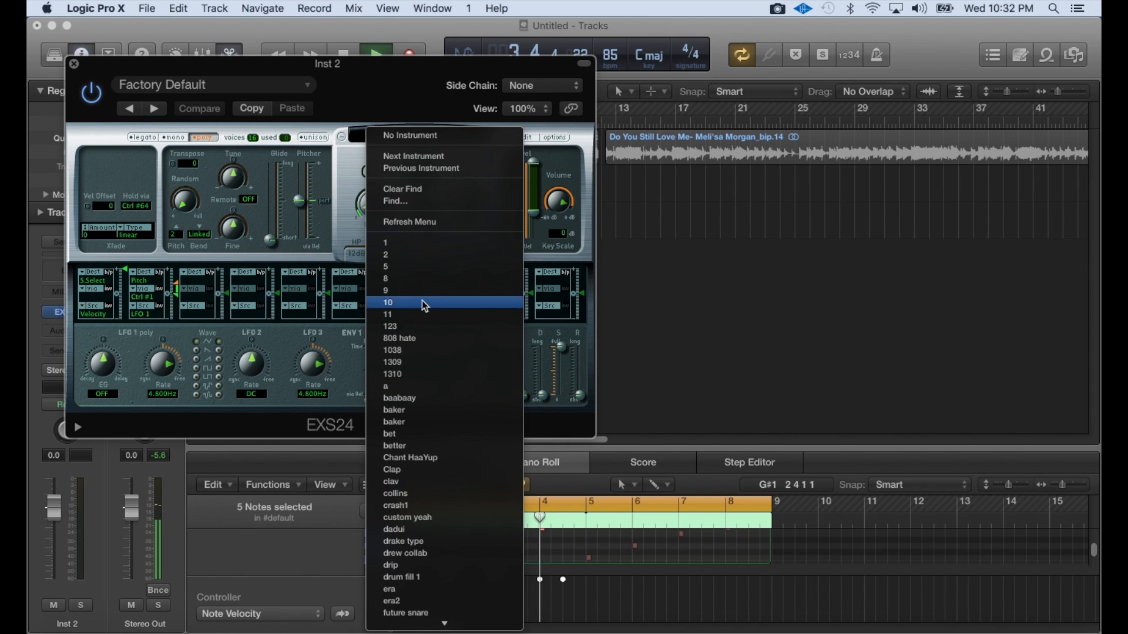
click(210, 111)
drag(349, 84, 441, 358)
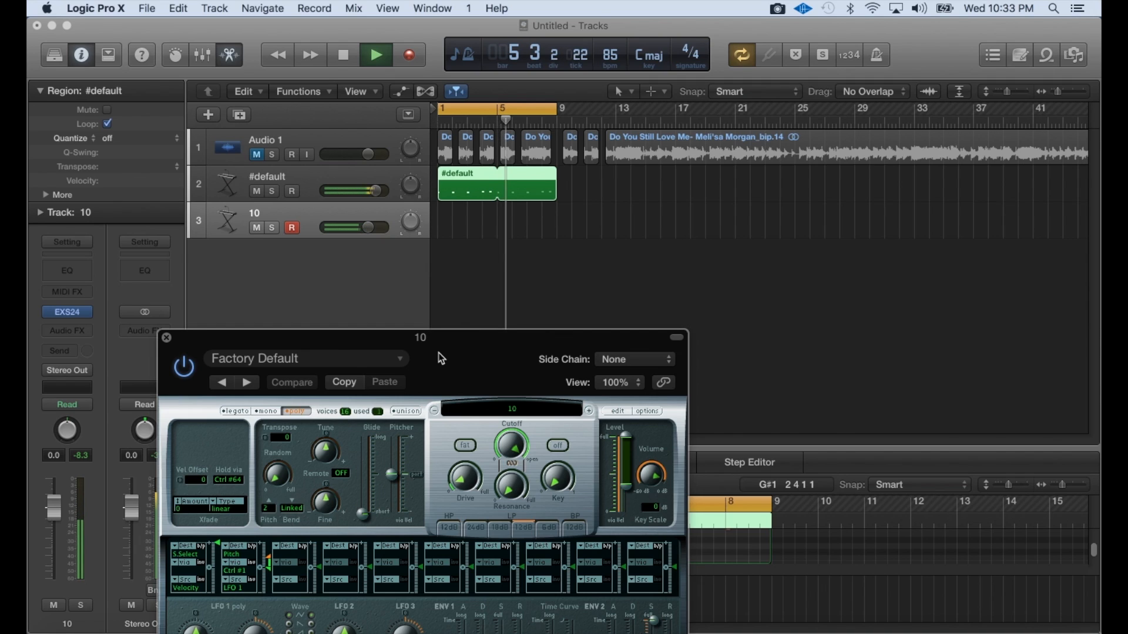
Open the #default track's Channel EQ for reference and add a Channel EQ to track 10
click(362, 187)
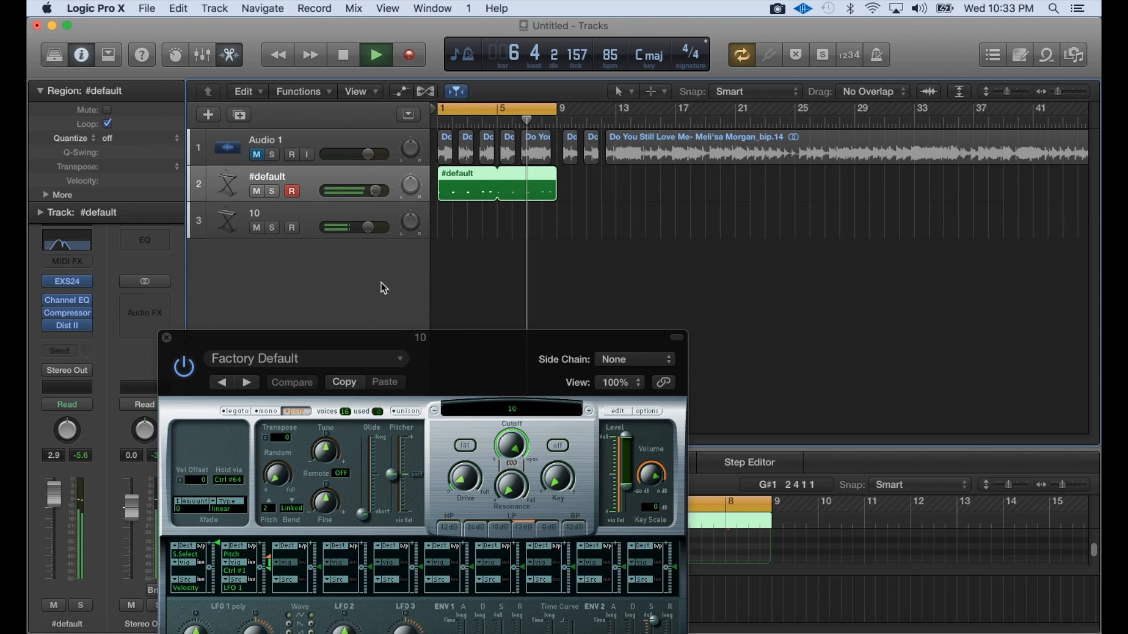
click(67, 300)
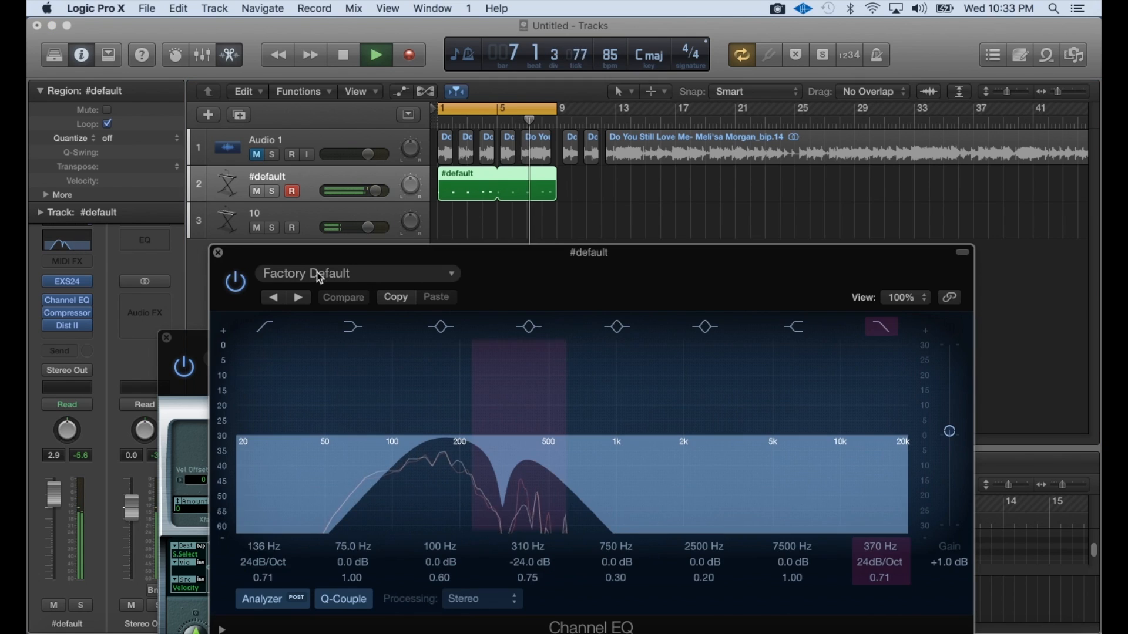
click(350, 211)
click(67, 272)
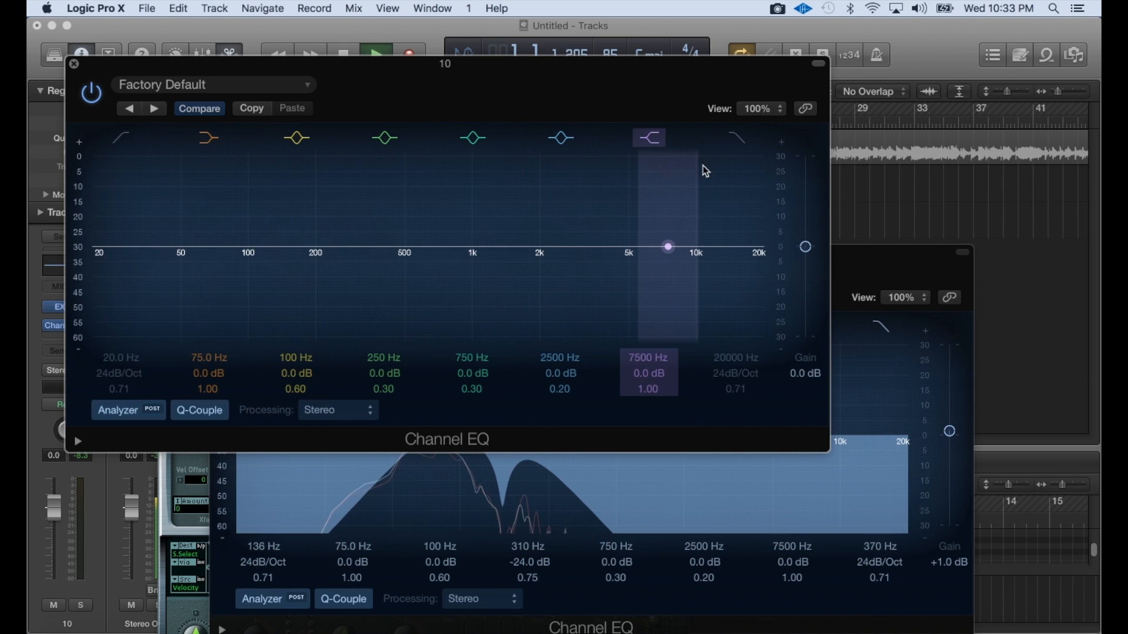
Enable track 10's low-cut filter at 22 Hz and its high-cut filter at 54 Hz
click(737, 138)
drag(746, 246, 134, 154)
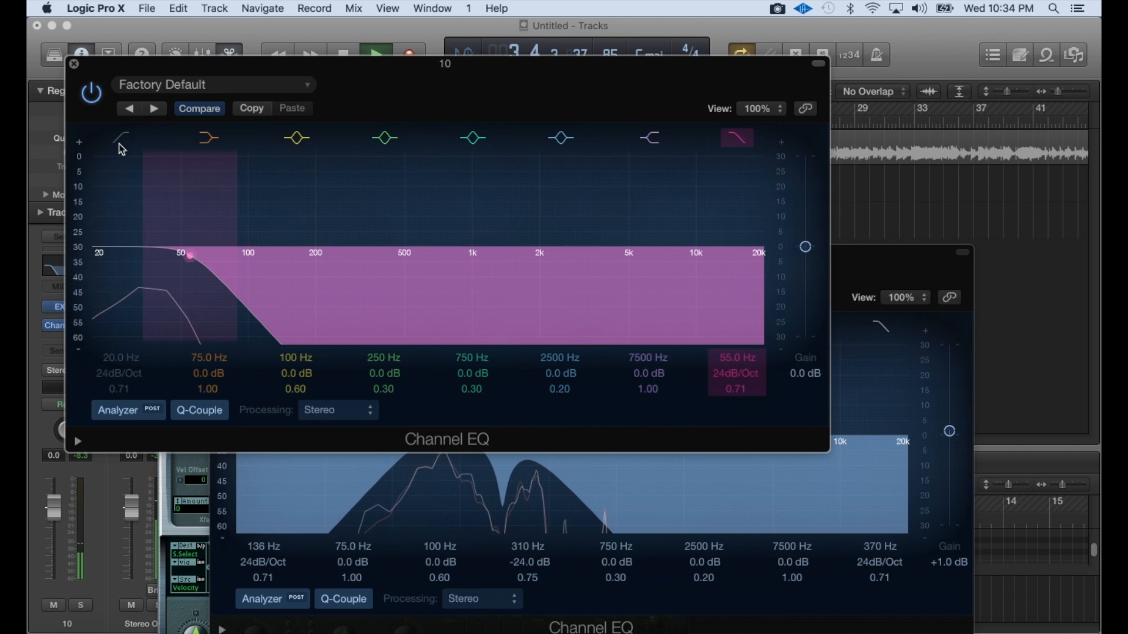
click(122, 139)
drag(190, 257, 196, 270)
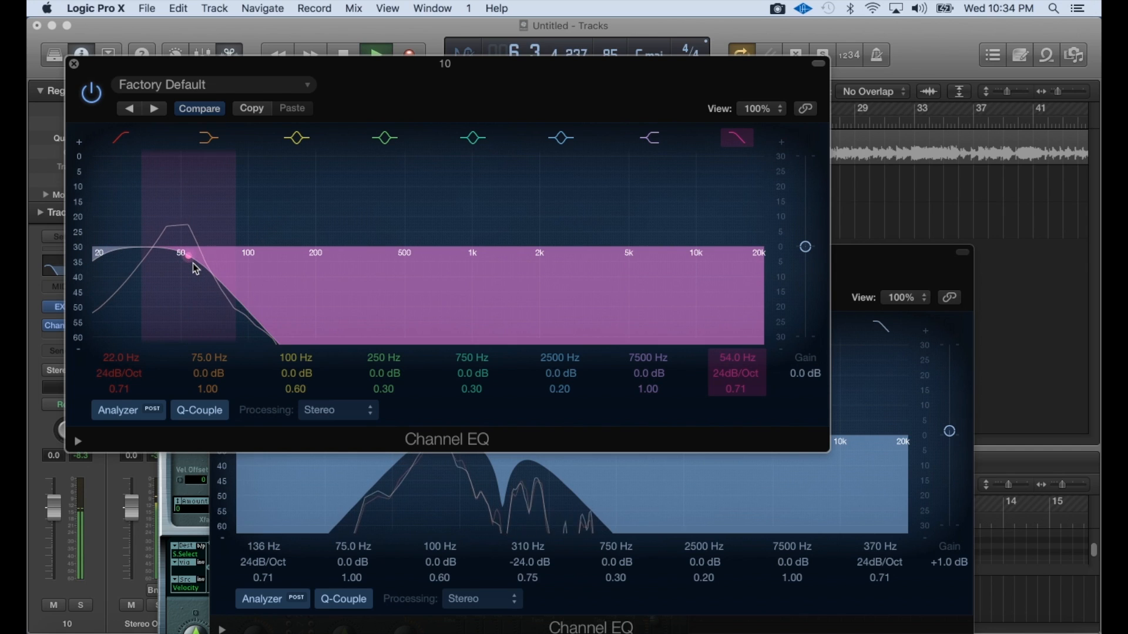
Raise the low-cut filter in the #default track's Channel EQ to 230 Hz and close that EQ window
click(837, 257)
drag(409, 465, 466, 452)
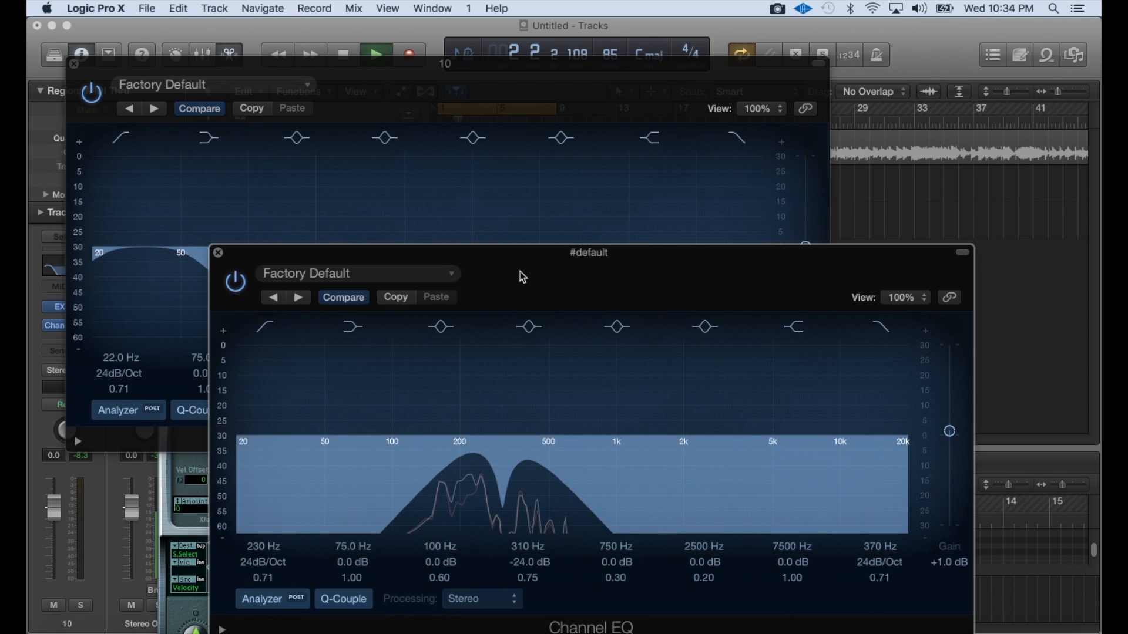
click(413, 99)
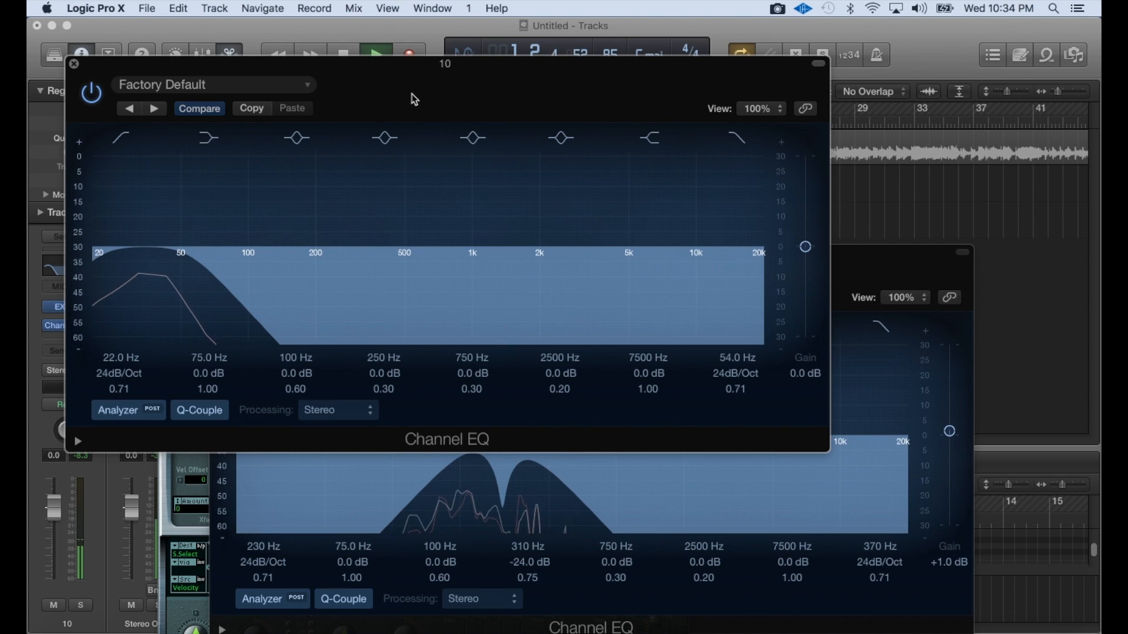
drag(415, 100, 542, 316)
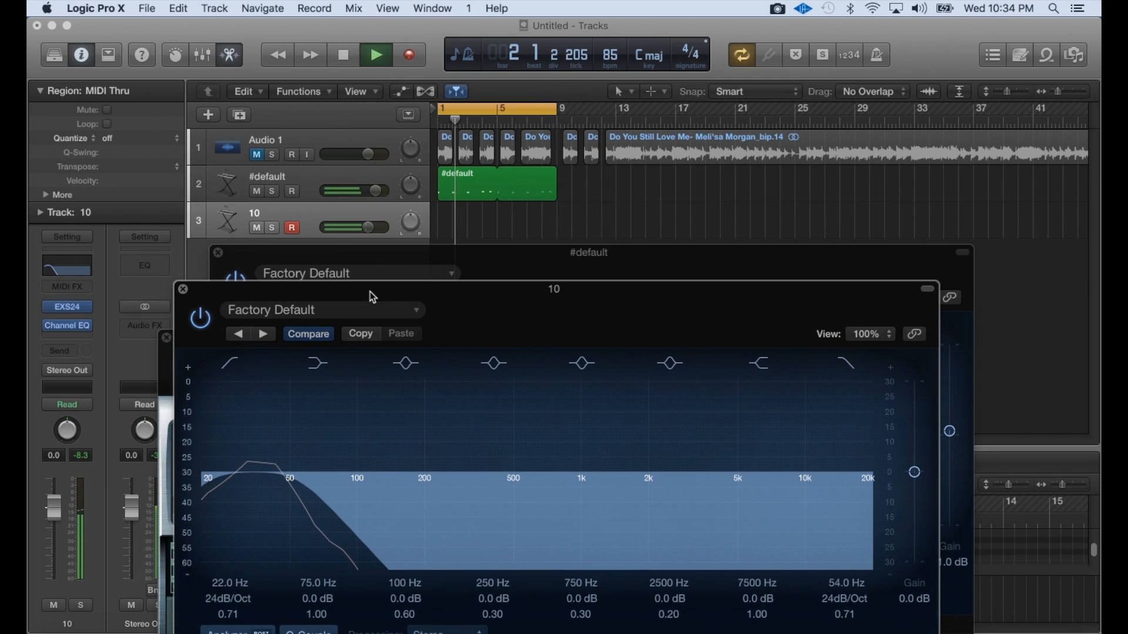
click(218, 253)
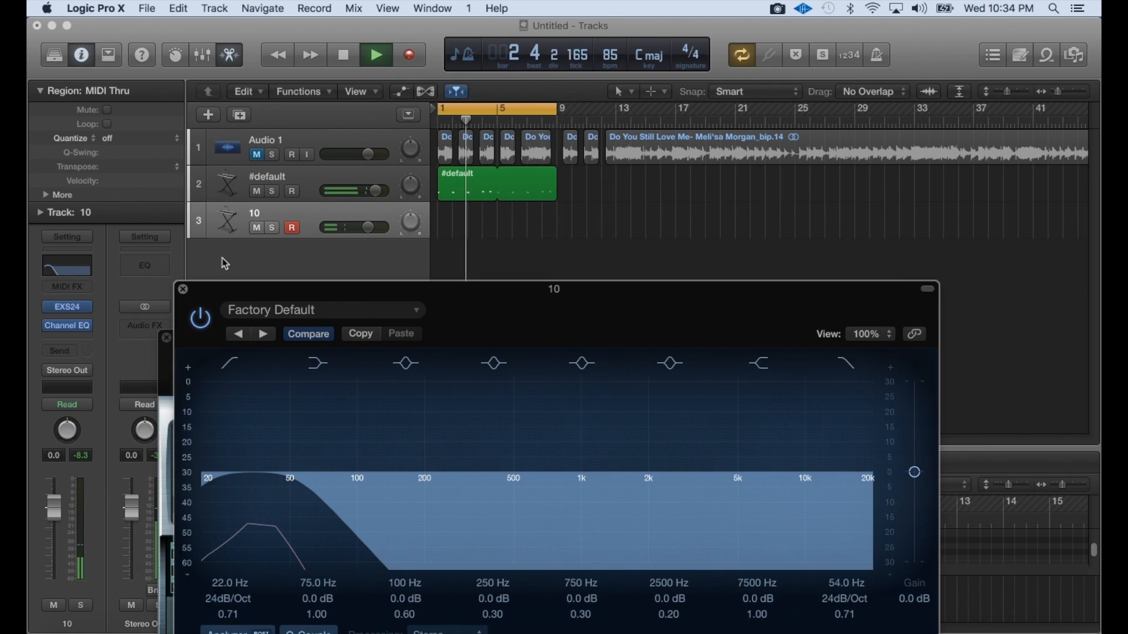
Stop playback, add a Distortion II after the Channel EQ on track 10, and load its cj 808 2 preset
key(space)
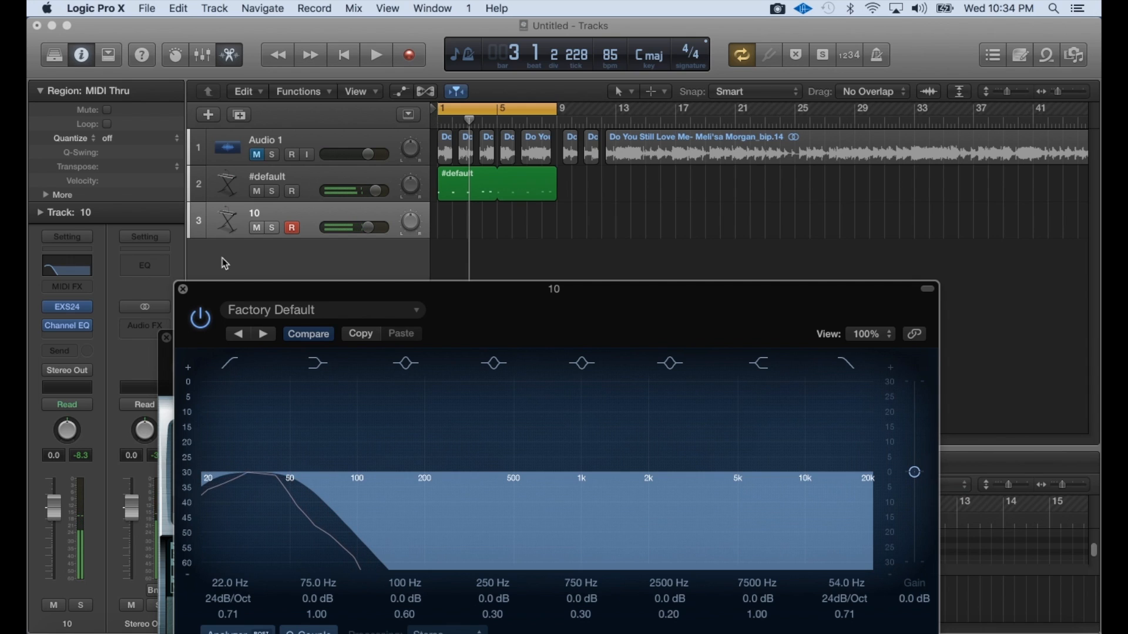
click(66, 339)
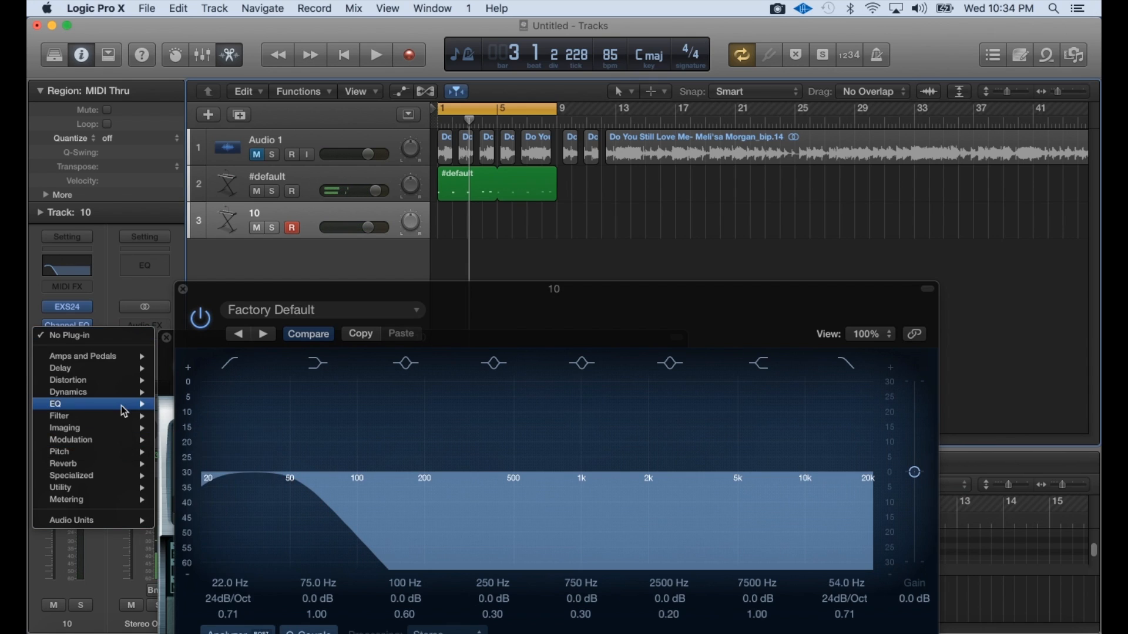
mouse_move(136, 383)
mouse_move(259, 416)
click(300, 419)
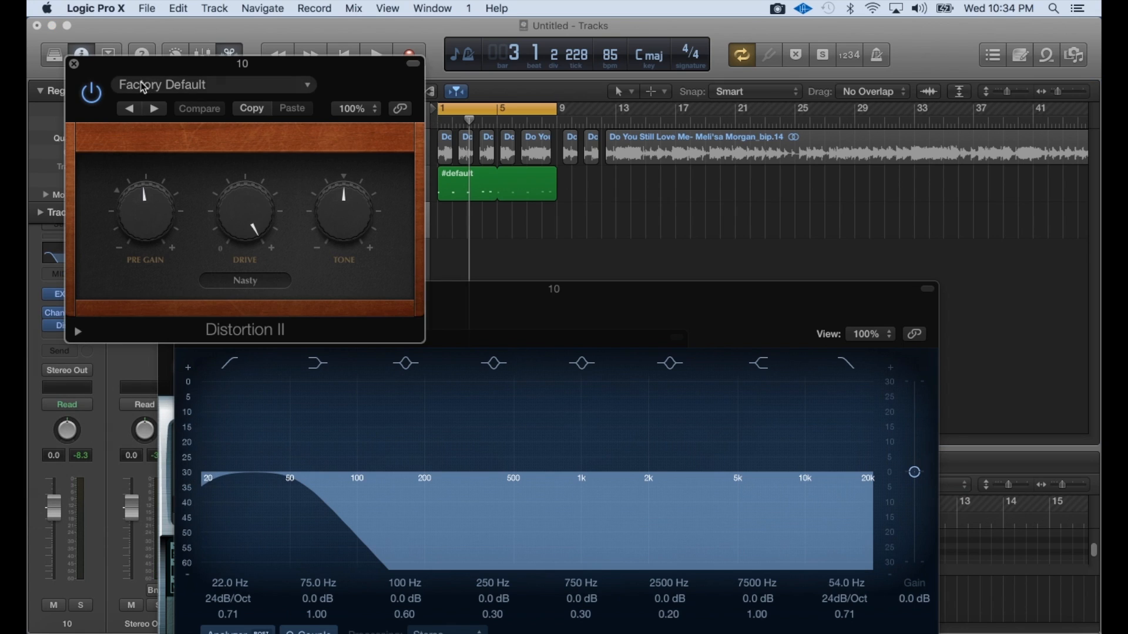
click(145, 86)
click(149, 350)
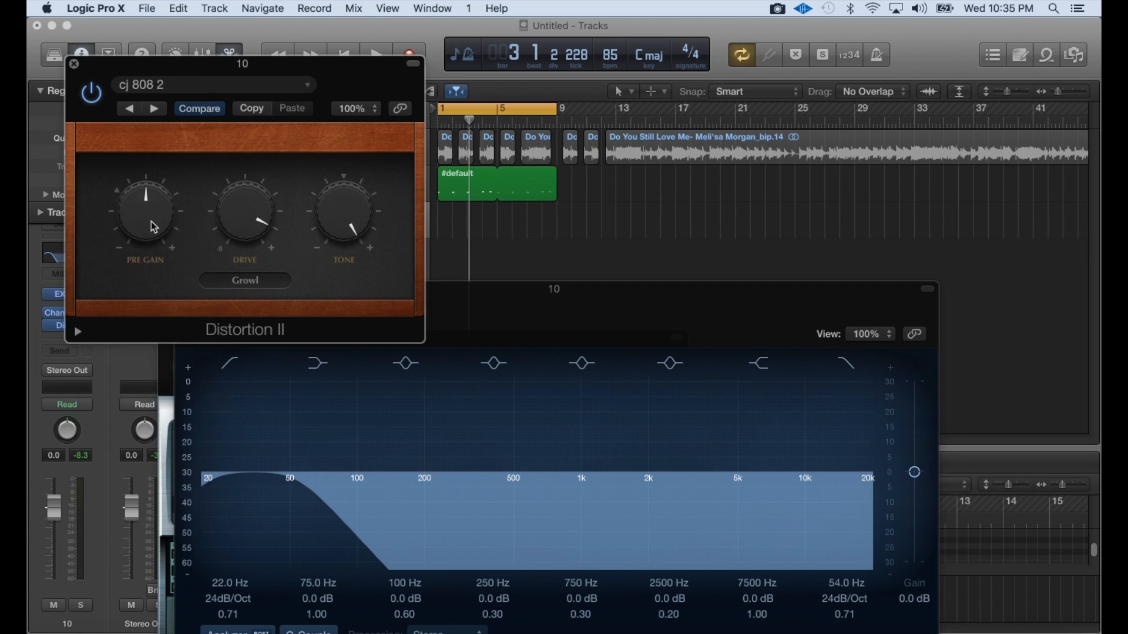
Raise the Distortion II pre gain close to its maximum and lower track 10's volume to -15.2 dB
drag(300, 62, 391, 276)
drag(368, 227, 341, 228)
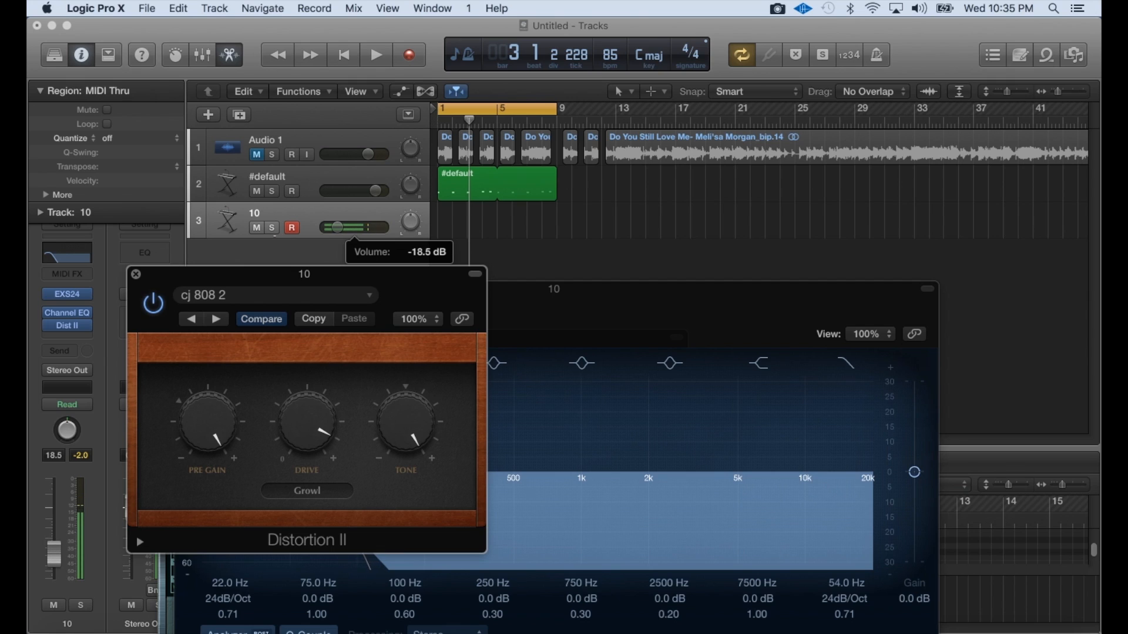
drag(338, 228, 341, 227)
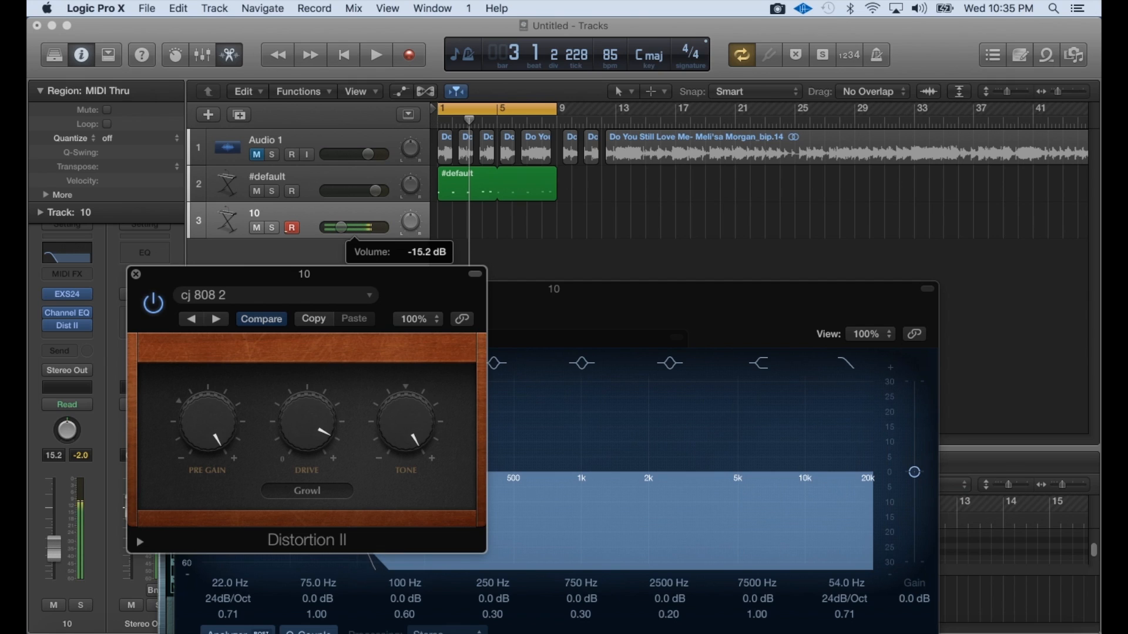
click(288, 232)
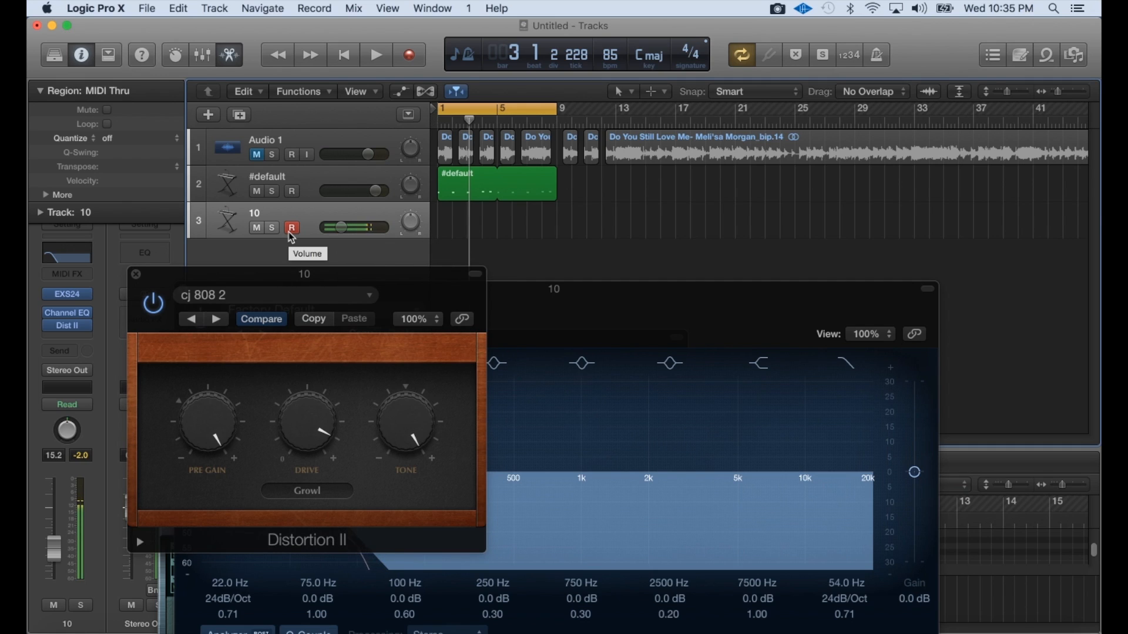
Play the beat, raise the #default track's volume to 5.2 dB, and stop playback
key(space)
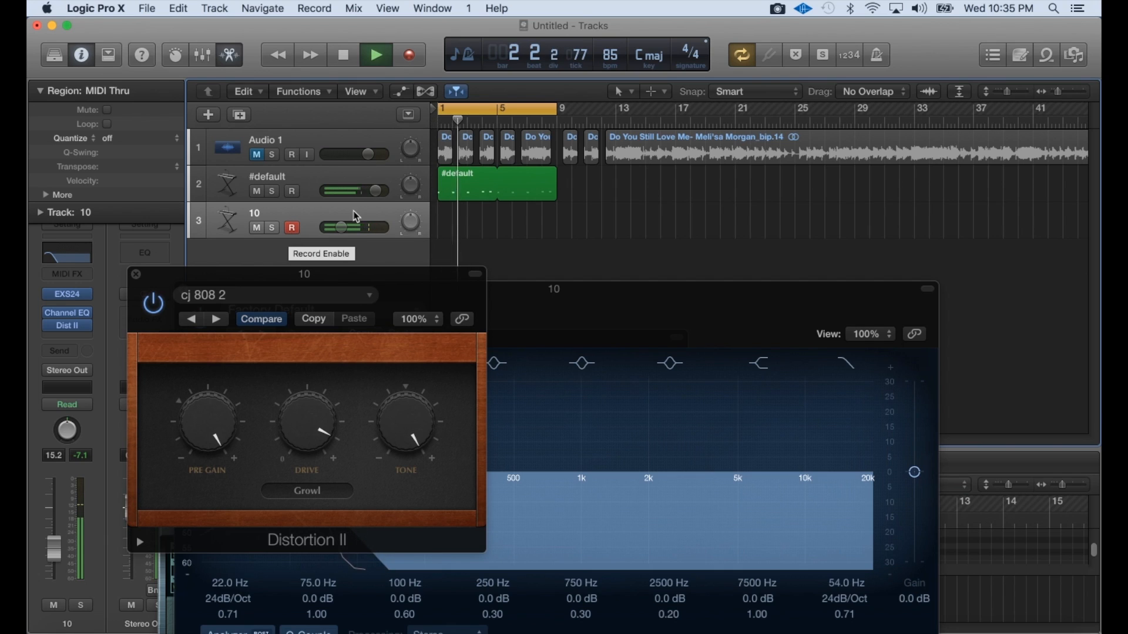
drag(375, 191, 382, 191)
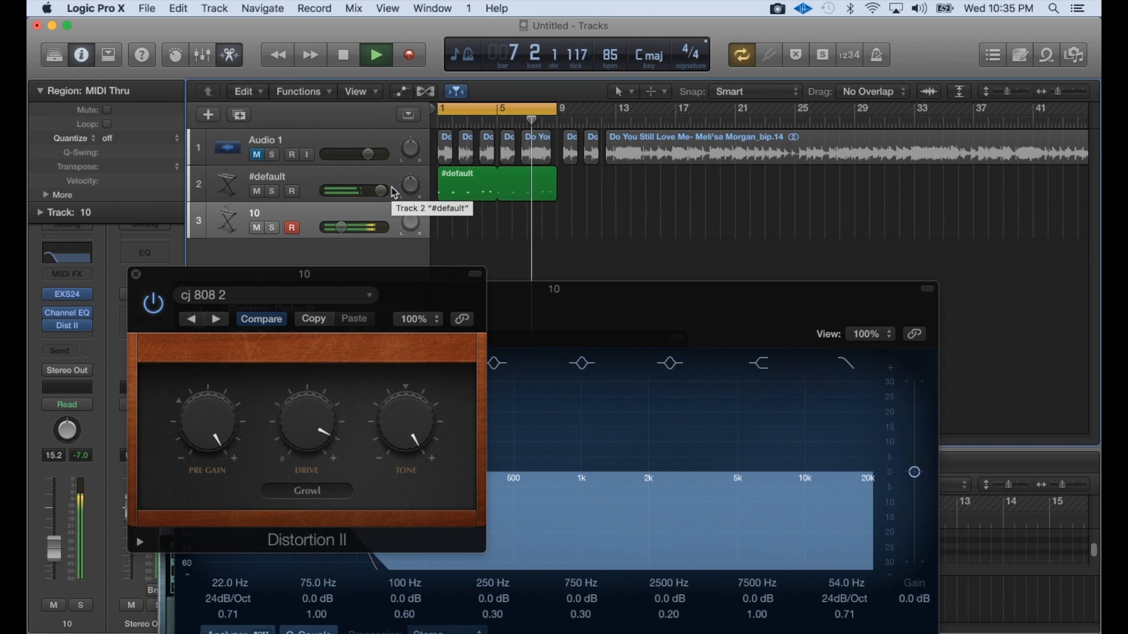
key(space)
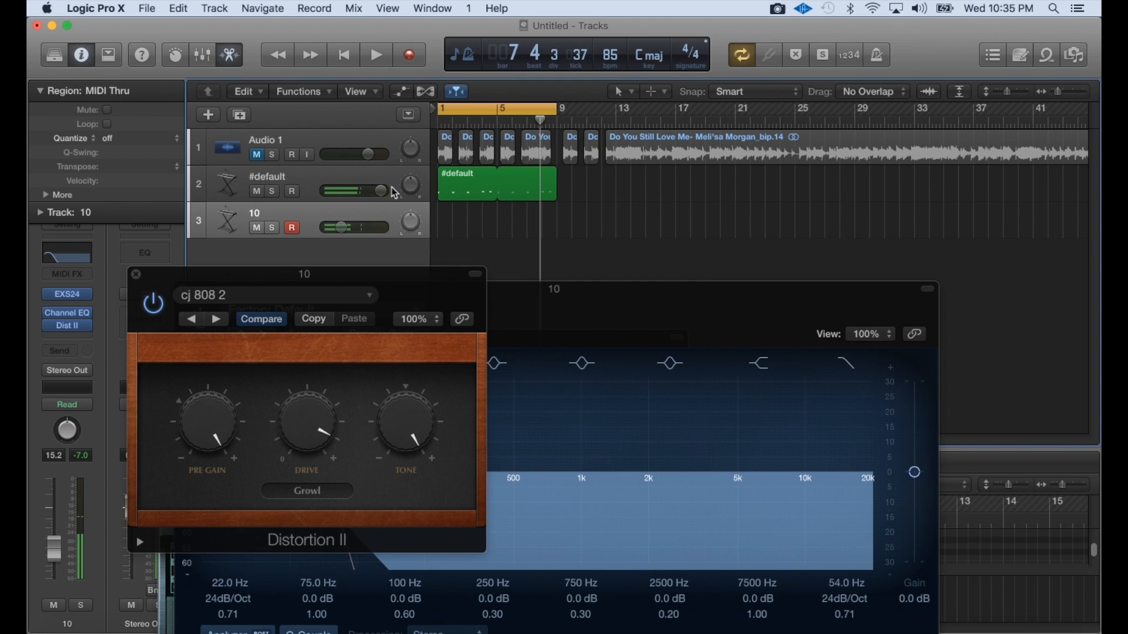
Add a new software instrument track below #default, close the Distortion II window, and load stereo Ultrabeat on the new track
click(249, 184)
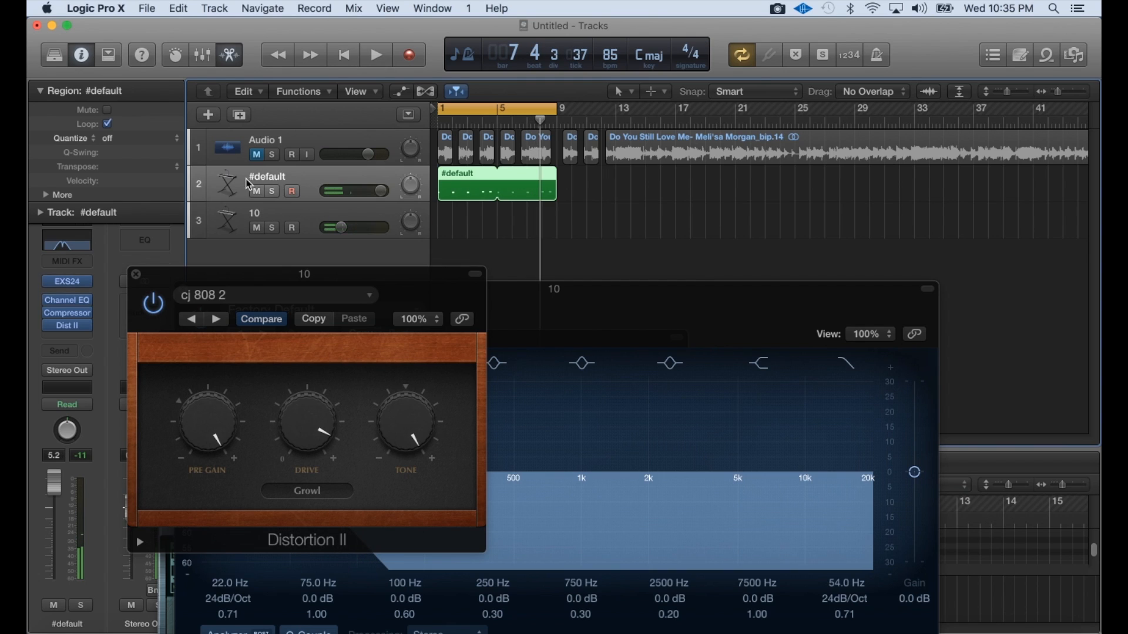
click(205, 116)
click(740, 259)
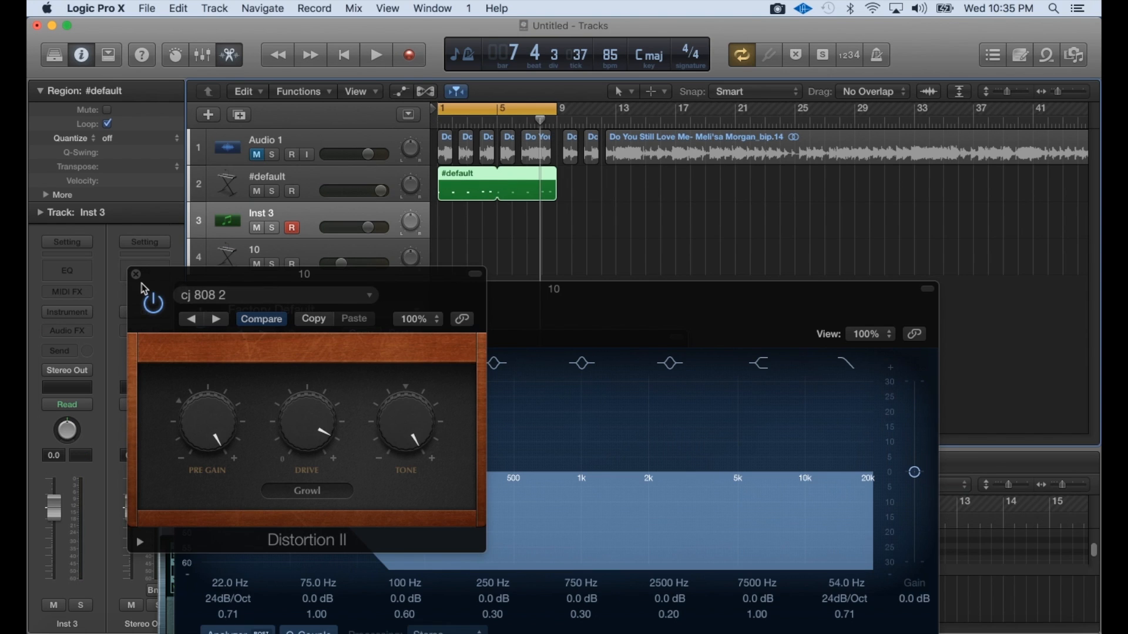
click(136, 275)
click(88, 319)
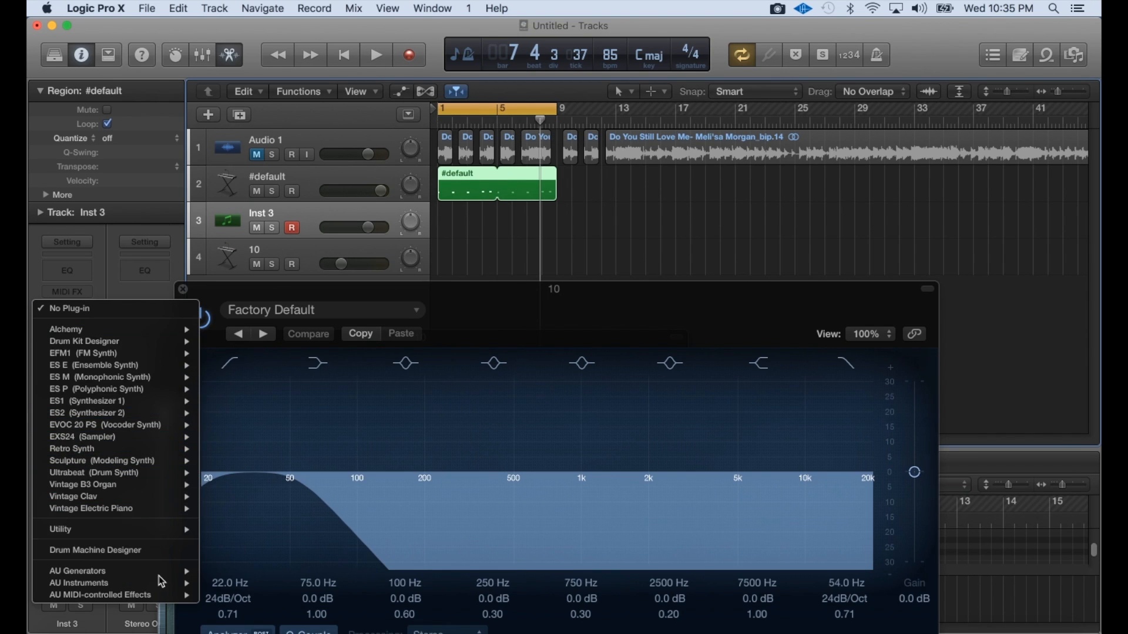
mouse_move(176, 589)
mouse_move(211, 578)
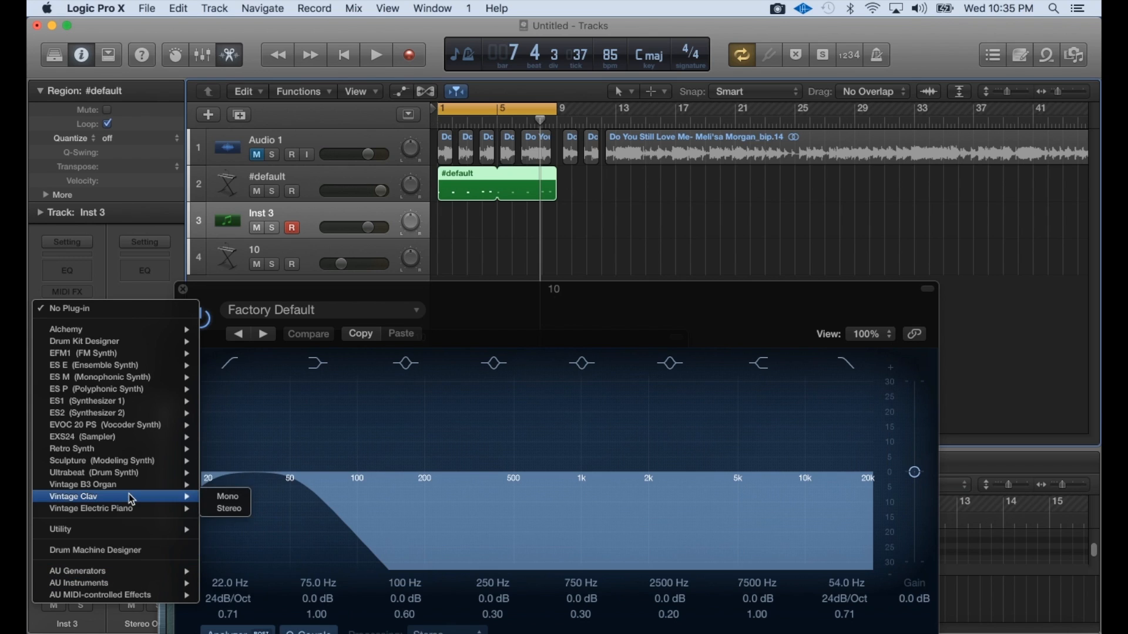
mouse_move(176, 473)
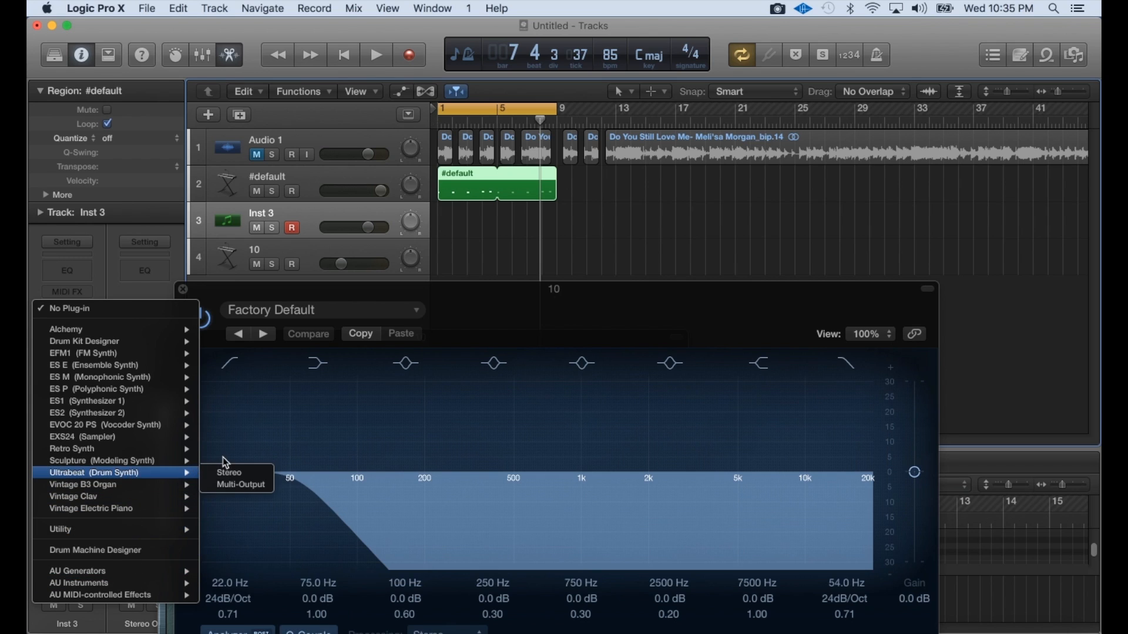
click(229, 468)
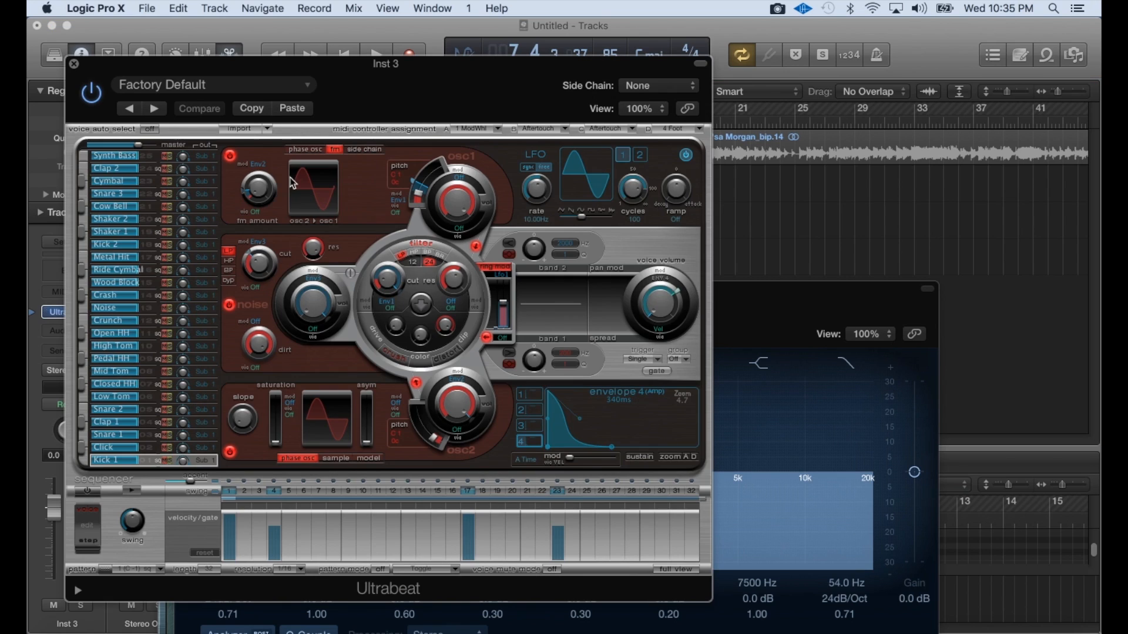
Try Ultrabeat's CJ TRAP KIT 1 preset, load CJ kit 1 instead, and audition its Sample 03
click(183, 89)
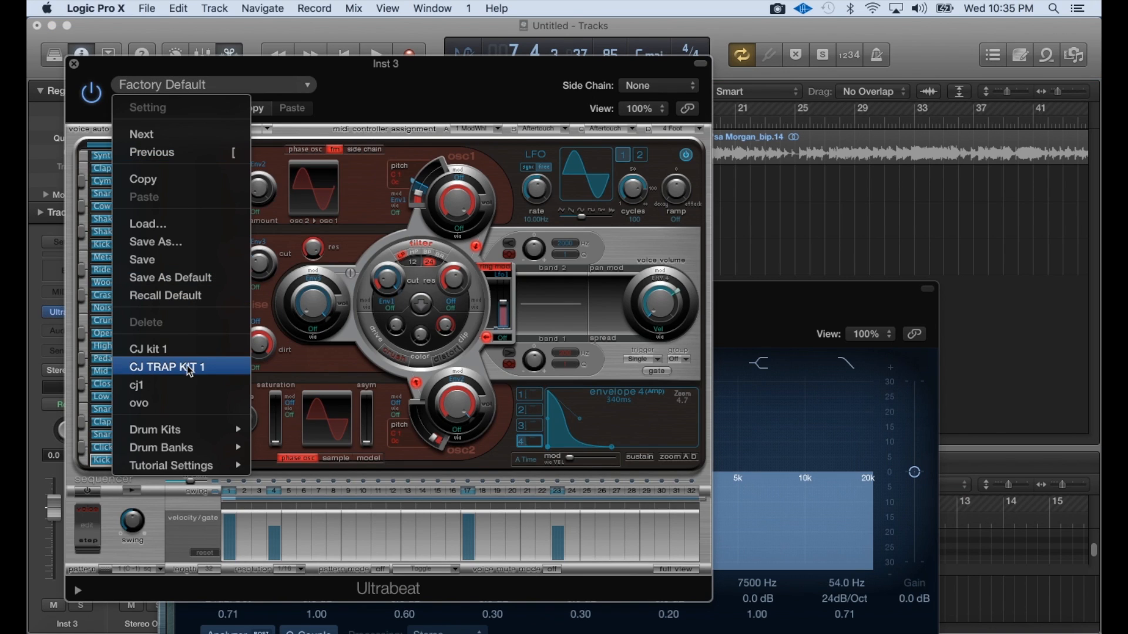
click(176, 366)
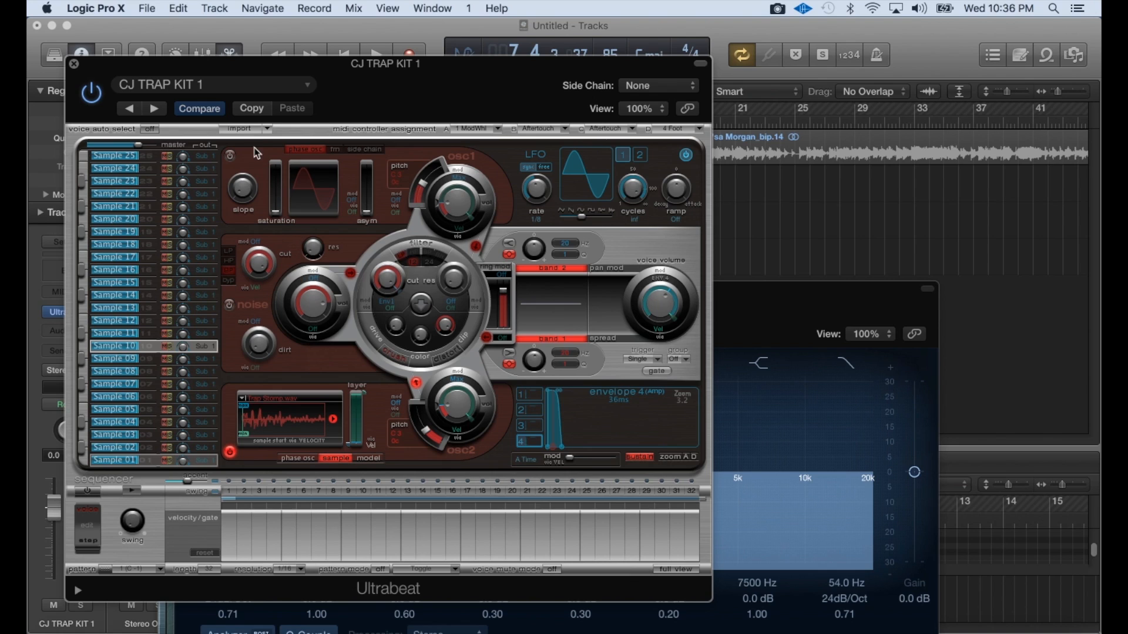
click(236, 88)
click(234, 353)
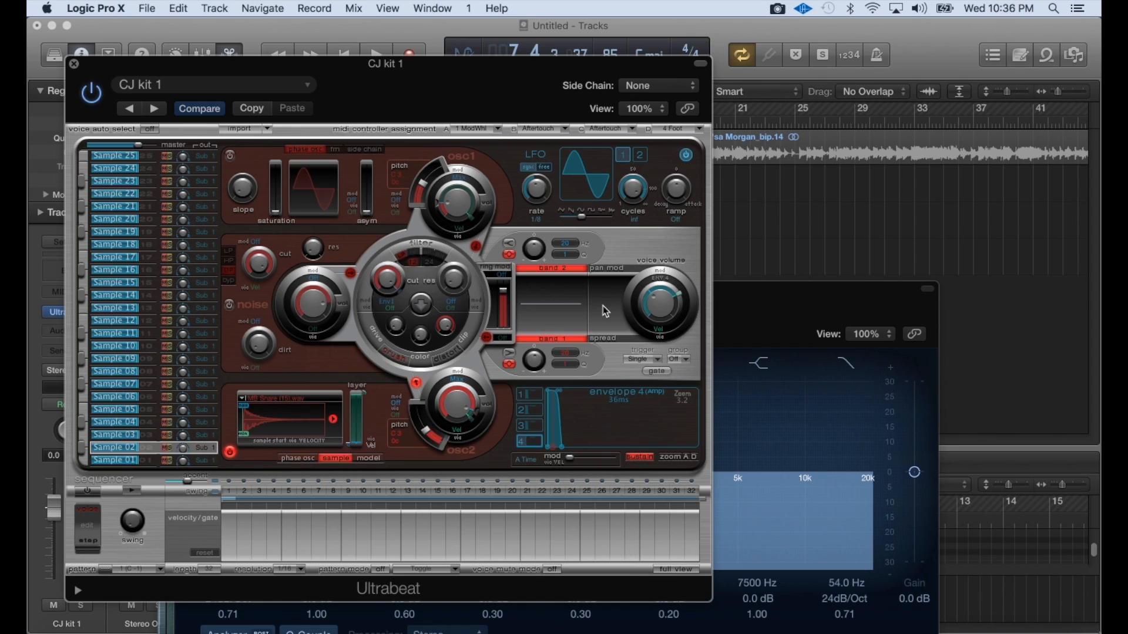
click(160, 436)
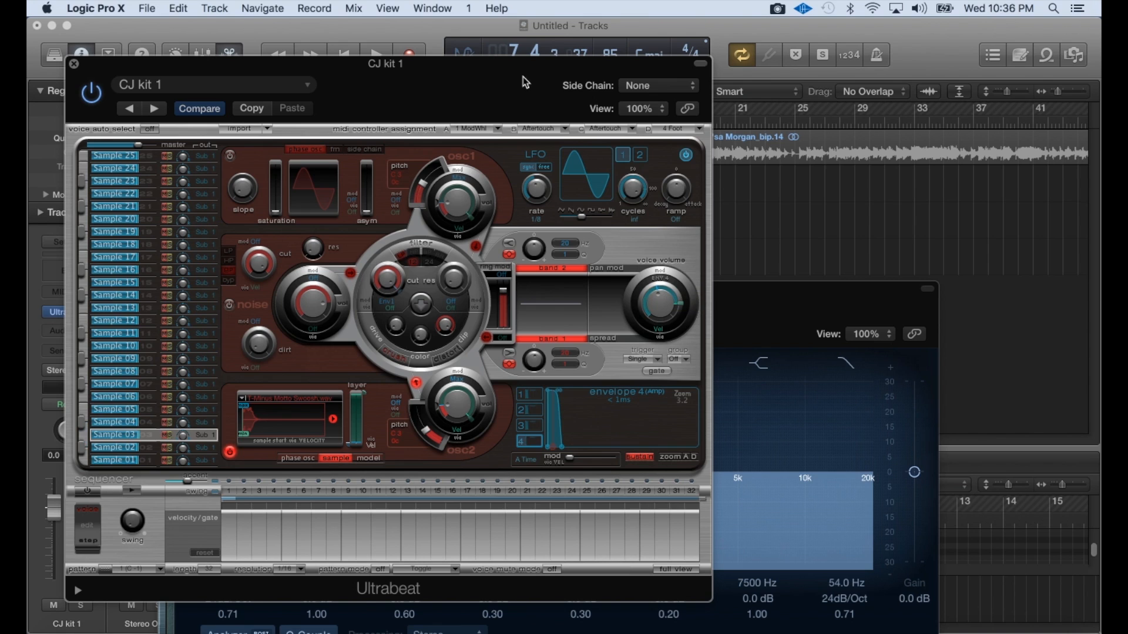
Add a stereo PlatinumVerb to the CJ kit 1 track, load its Church preset, and move its window clear of the tracks
drag(523, 81, 574, 321)
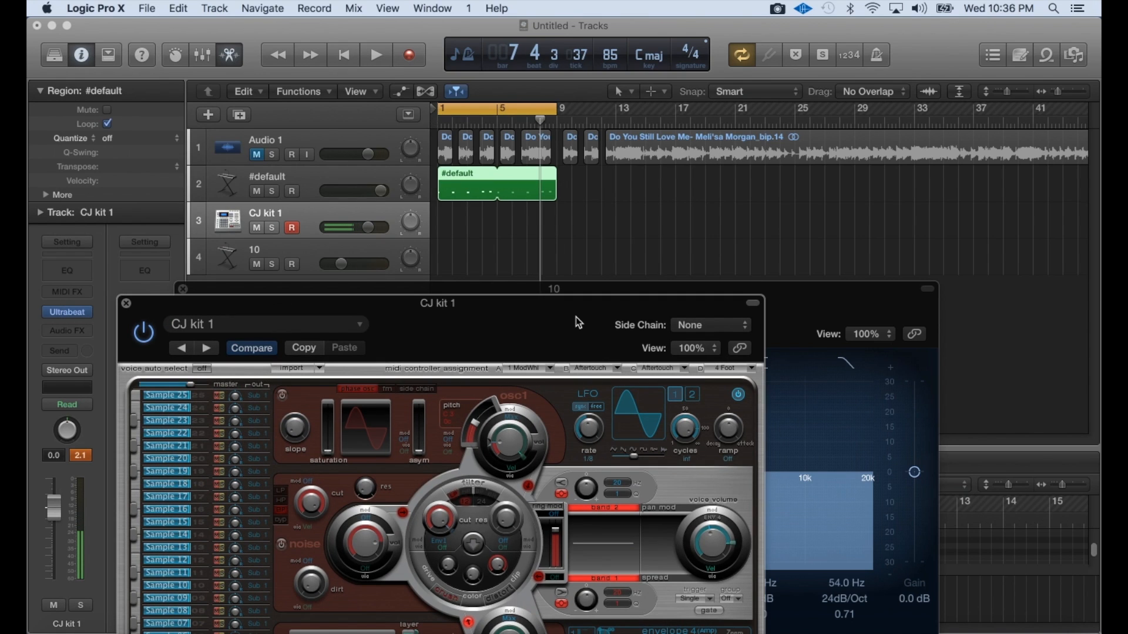
click(82, 331)
mouse_move(132, 456)
mouse_move(246, 470)
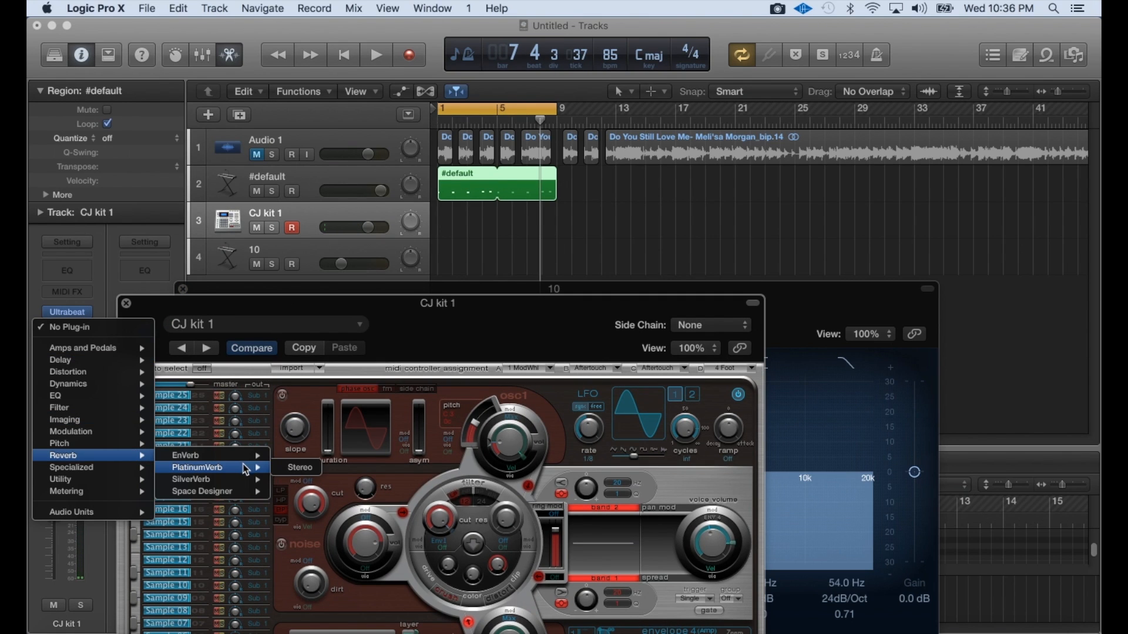
click(289, 474)
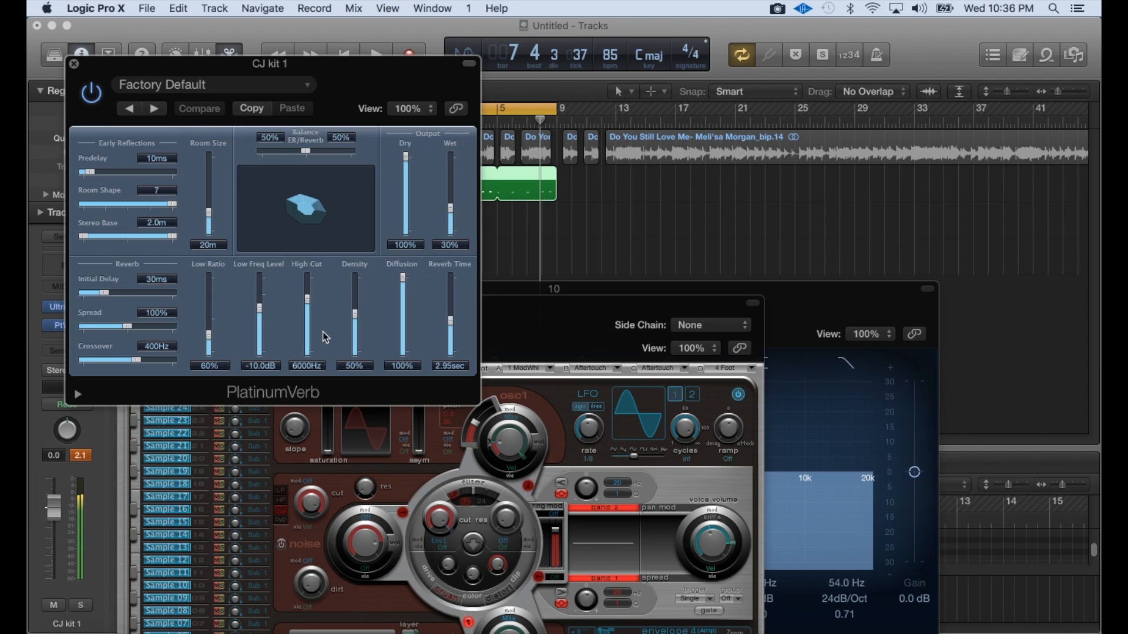
drag(452, 215, 454, 218)
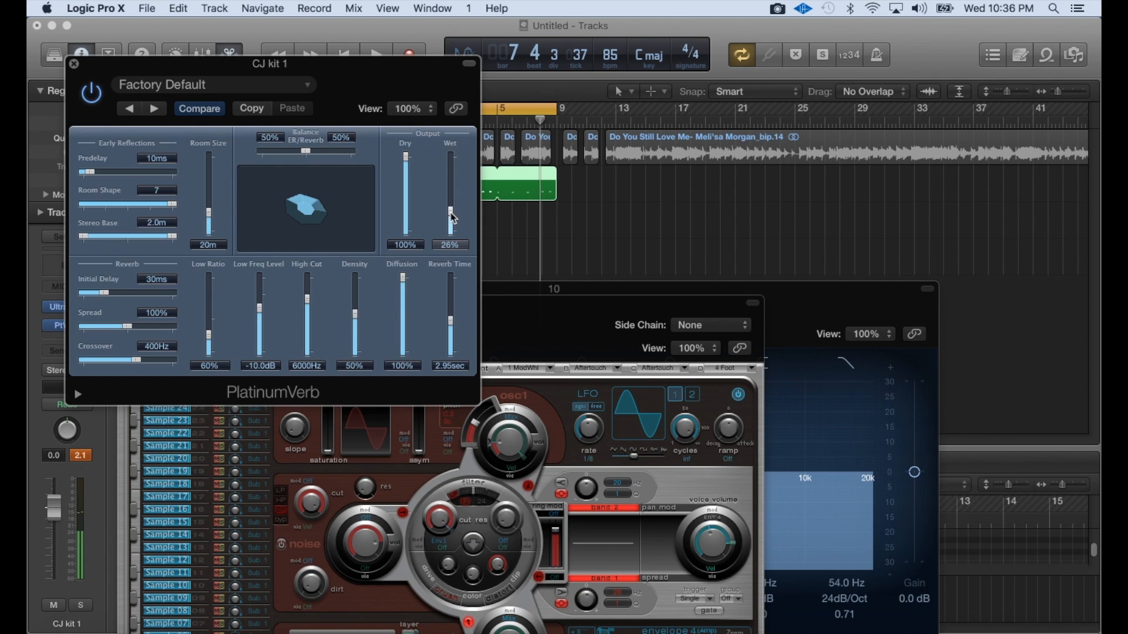
click(197, 84)
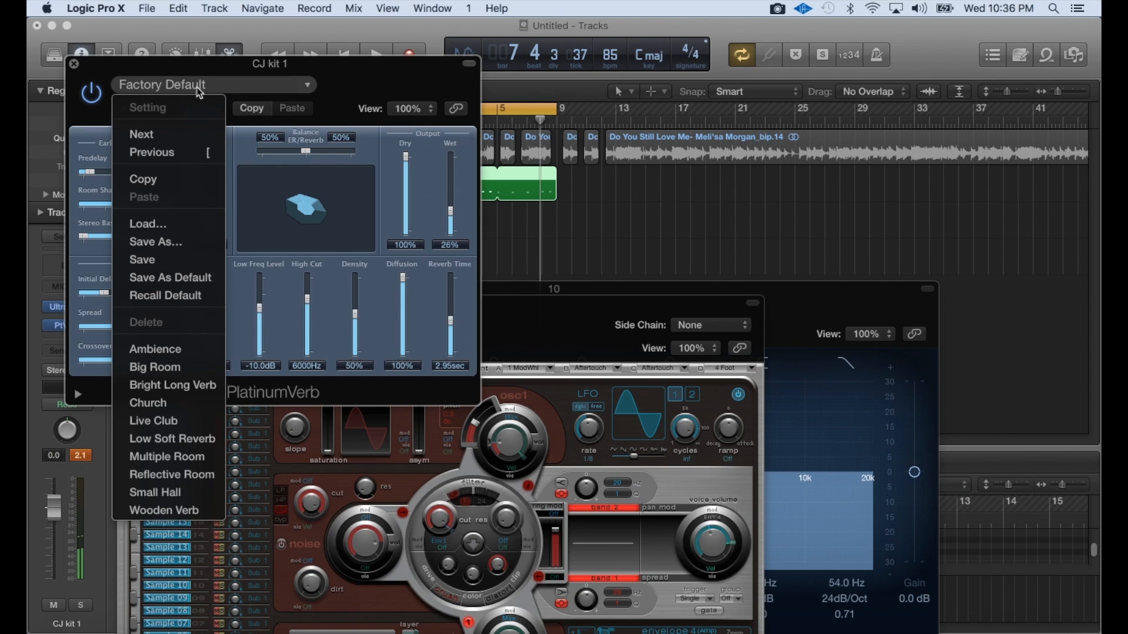
click(199, 413)
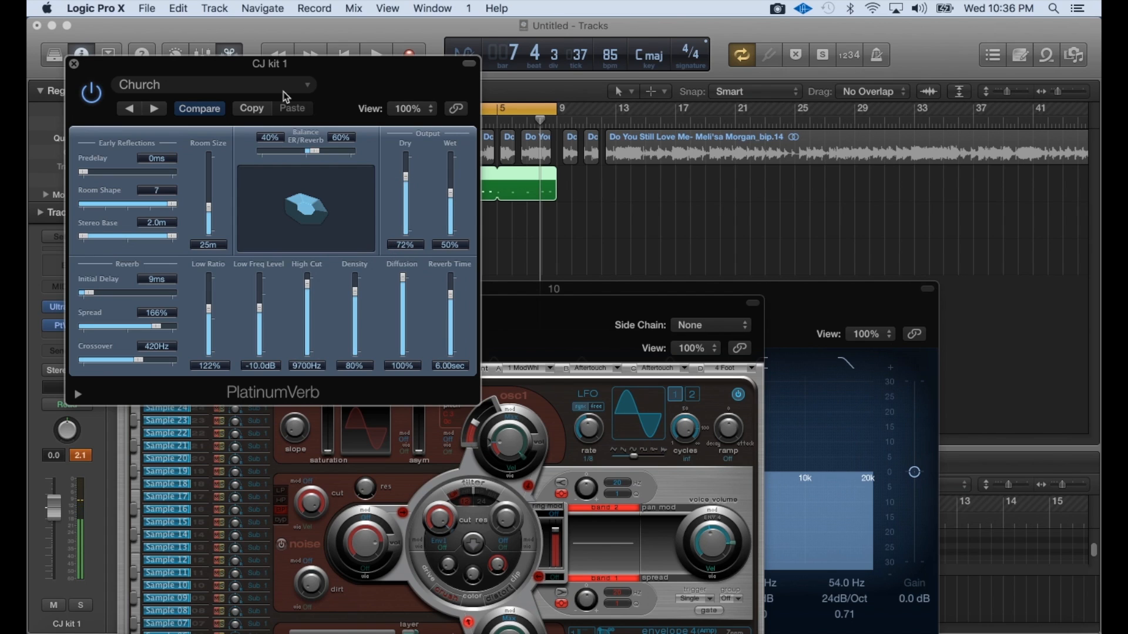
drag(344, 79, 433, 371)
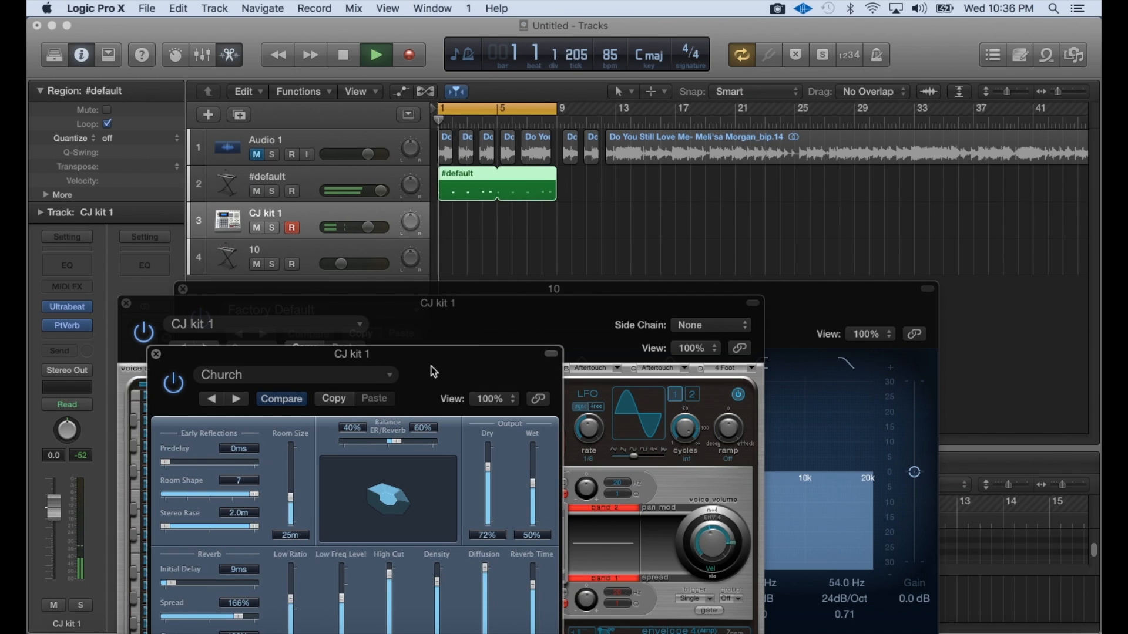
After a trial take, reduce the PlatinumVerb's wet output to 30% and the CJ kit 1 track's volume to -3.7 dB
key(space)
key(space)
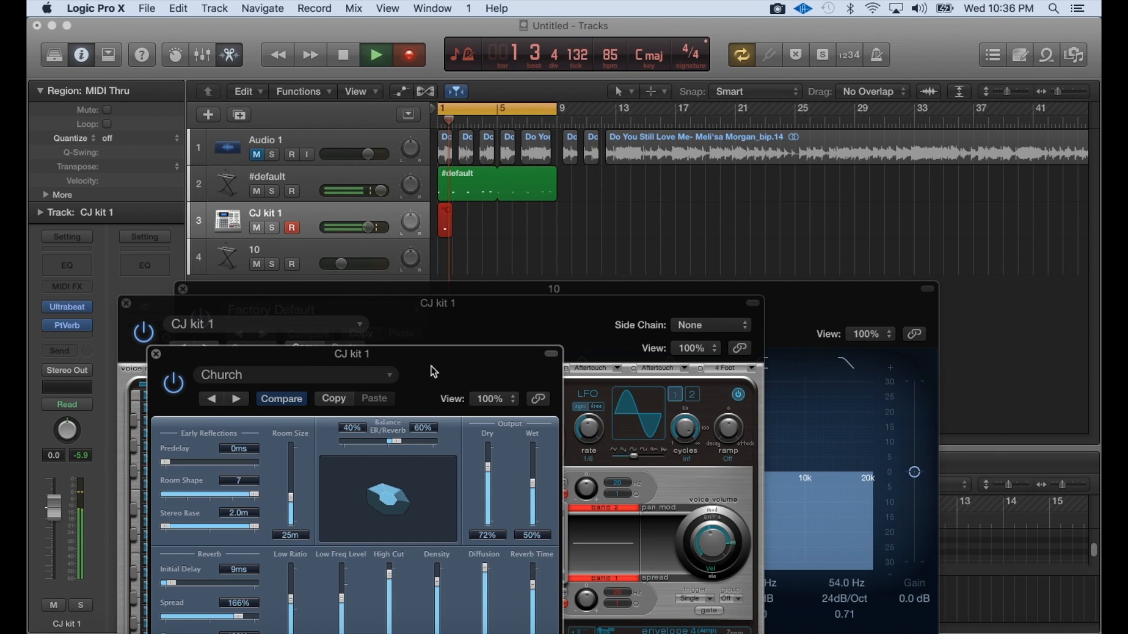
key(space)
drag(434, 371, 414, 188)
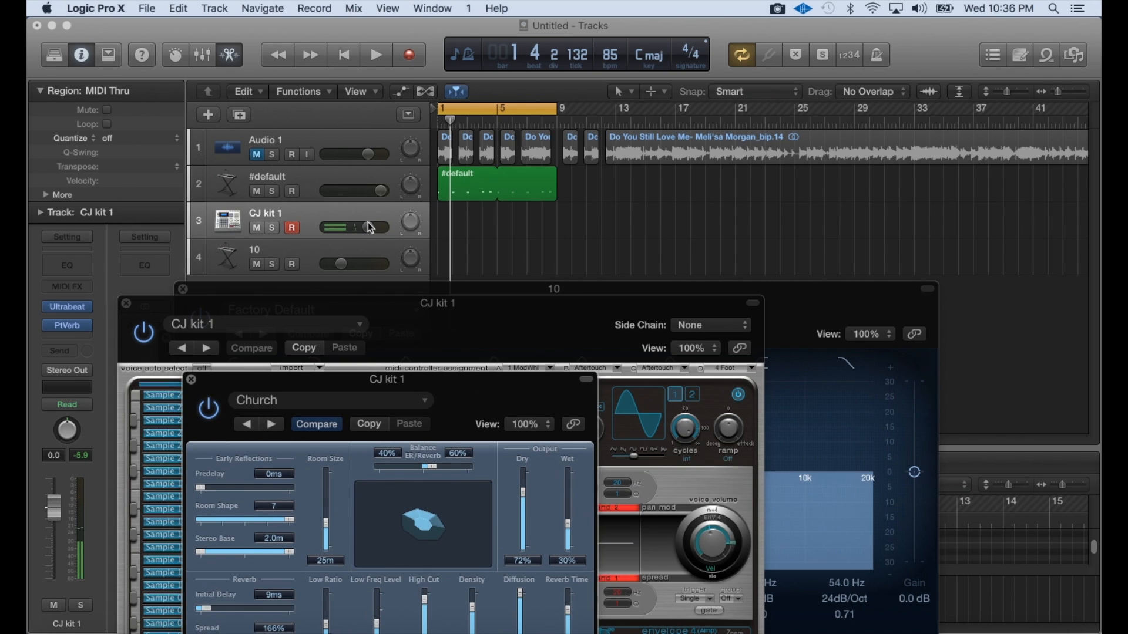
drag(370, 228, 359, 229)
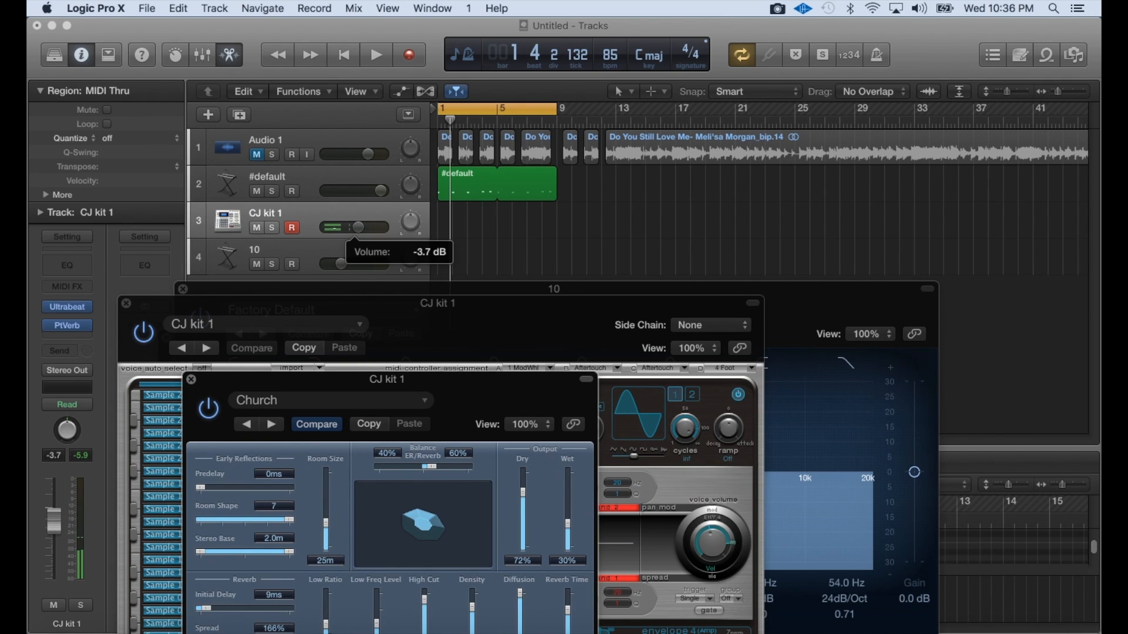
Discard another short take, turn on the metronome, and record a four-bar drum part on CJ kit 1 from bar 1
key(space)
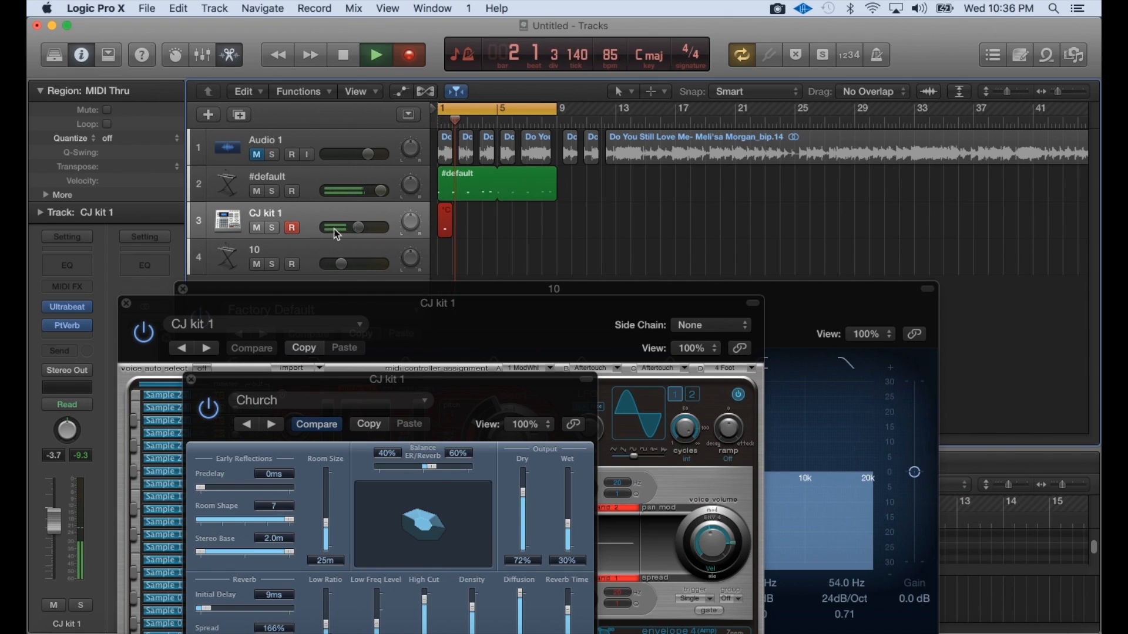
key(space)
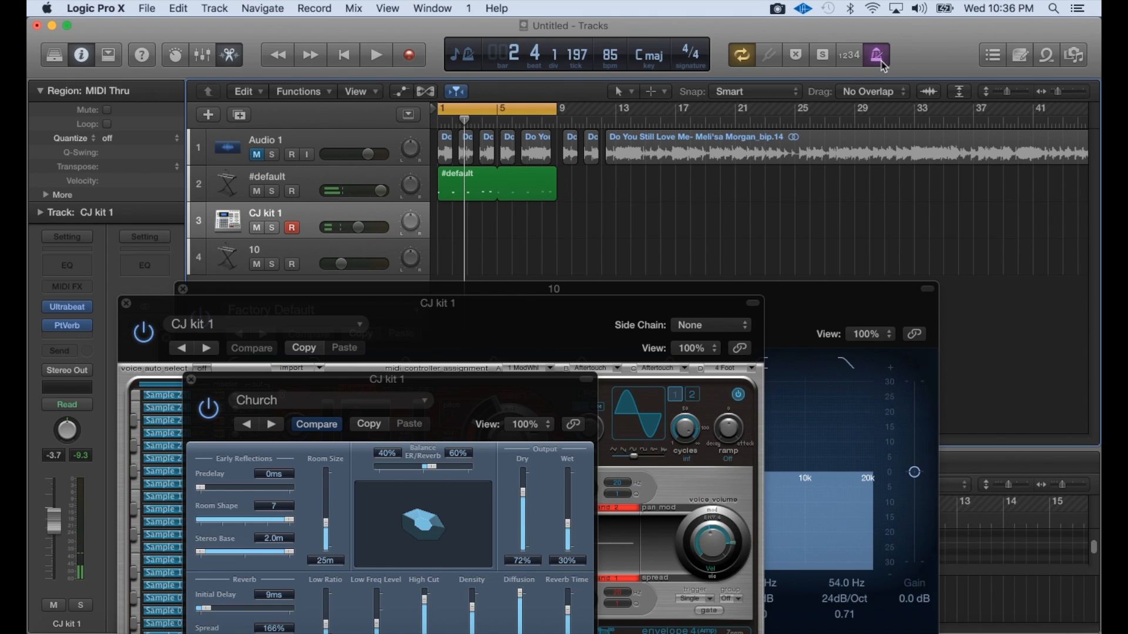
key(r)
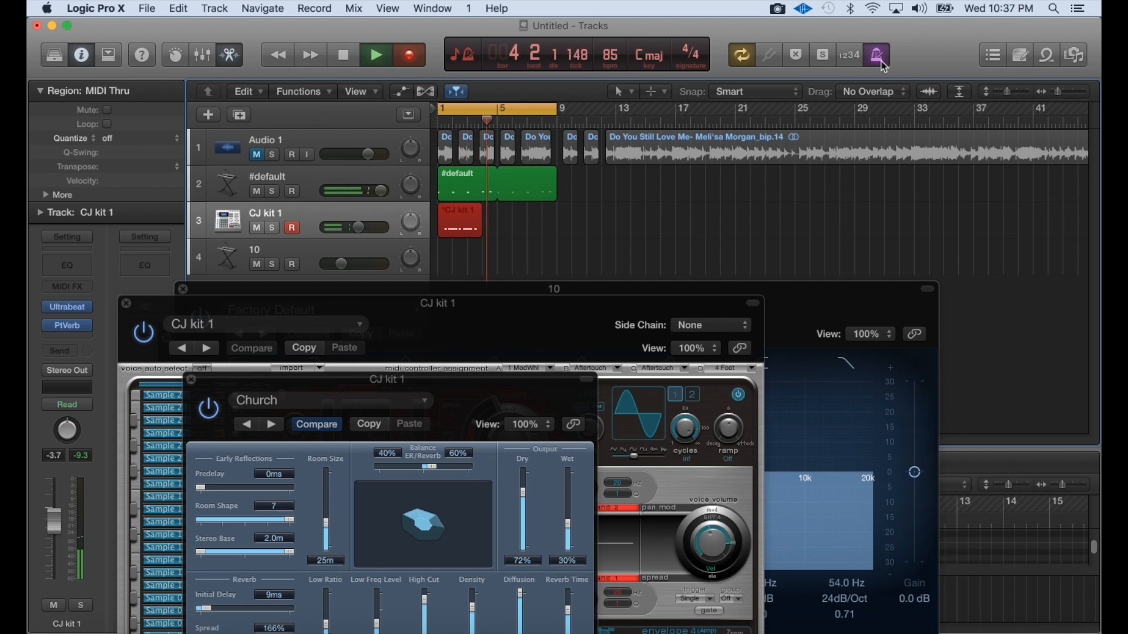
key(space)
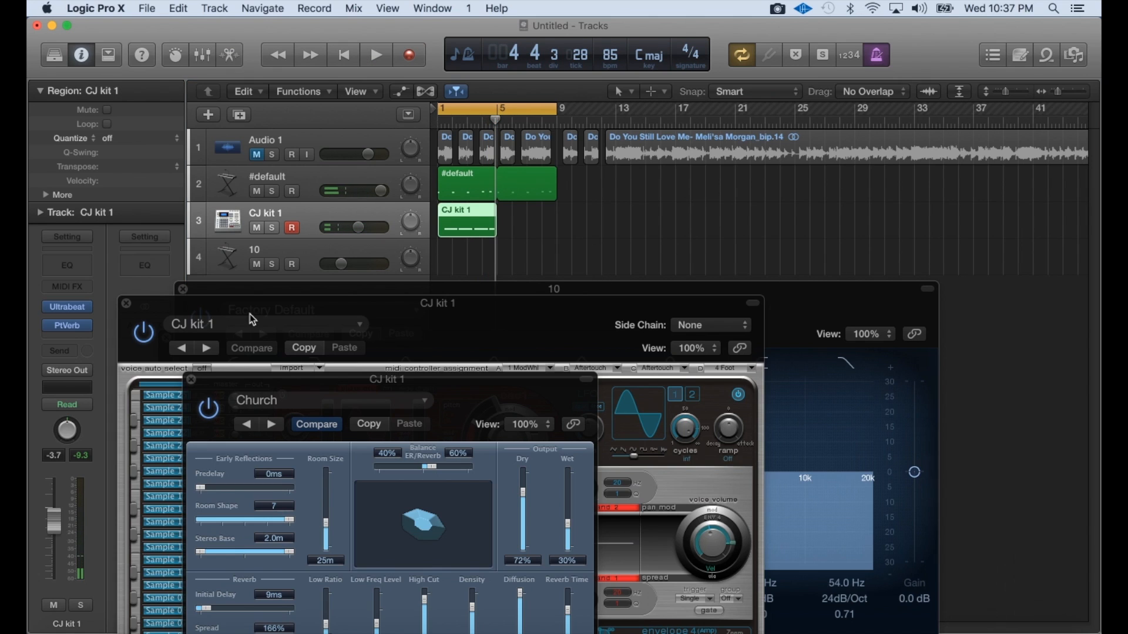
Close all the open plug-in windows of the CJ kit 1 and 10 tracks
click(125, 304)
click(183, 289)
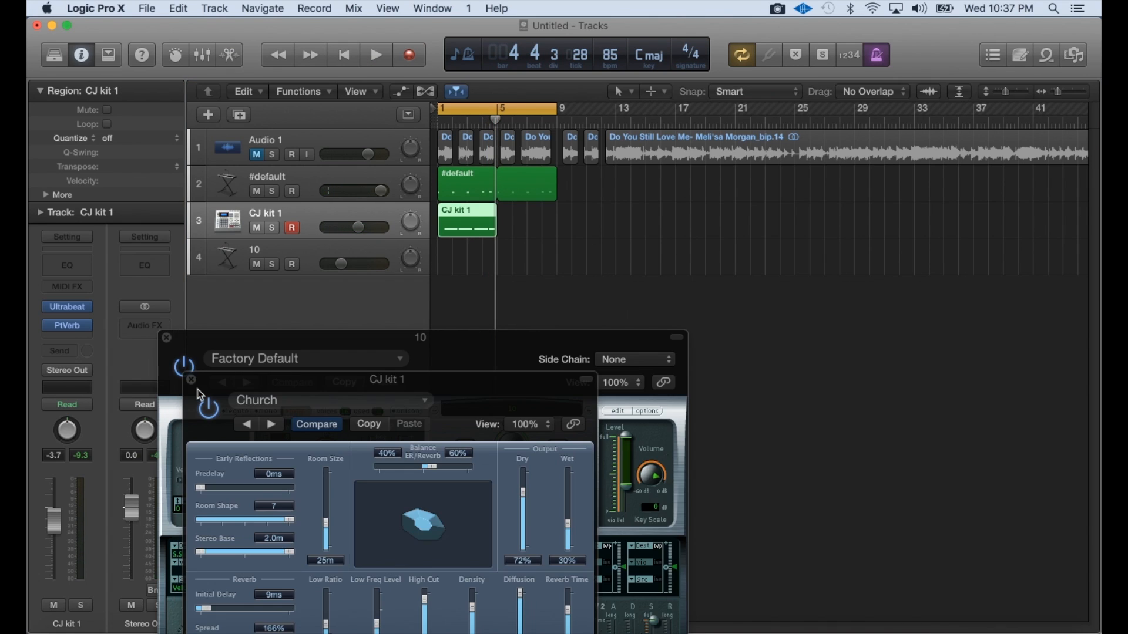
click(192, 381)
click(167, 338)
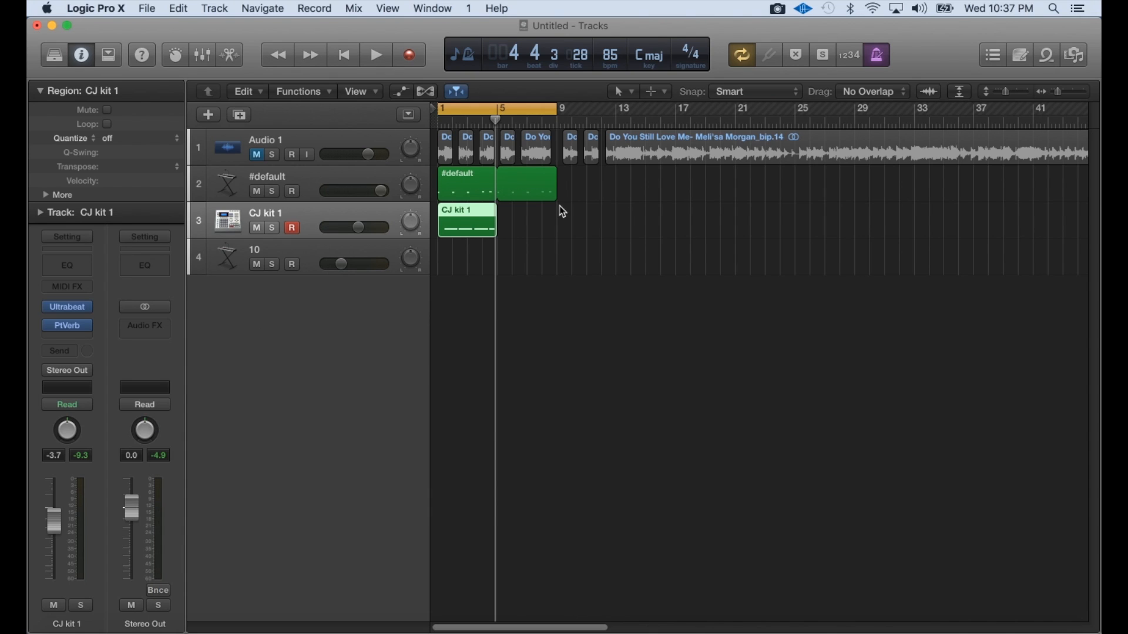
Open the CJ kit 1 region in the Piano Roll and raise all its notes to the same velocity, above 120
double_click(461, 228)
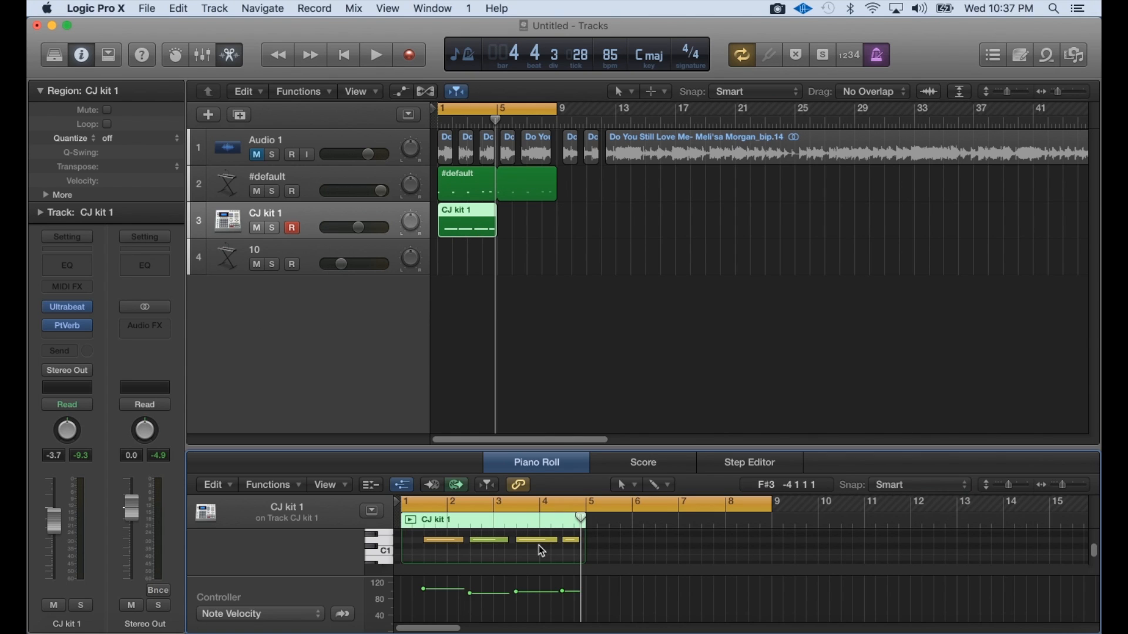
key(super+a)
drag(515, 577, 515, 580)
Lower the CJ kit 1 track's volume to -10.8 dB while playing the beat from the start
drag(358, 228, 353, 229)
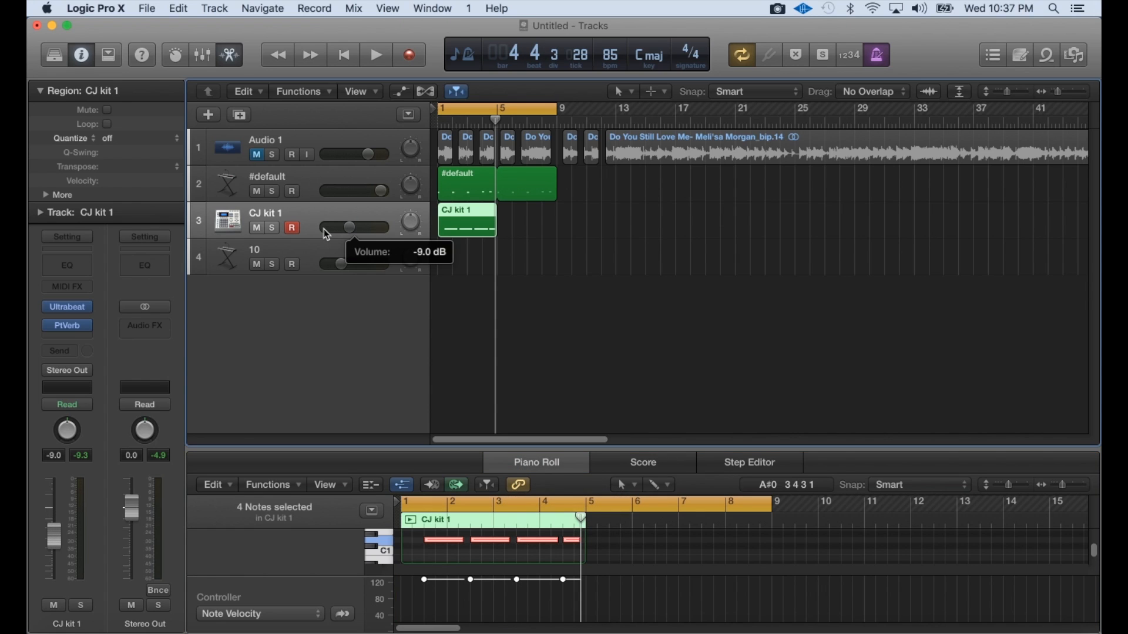
key(Return)
key(space)
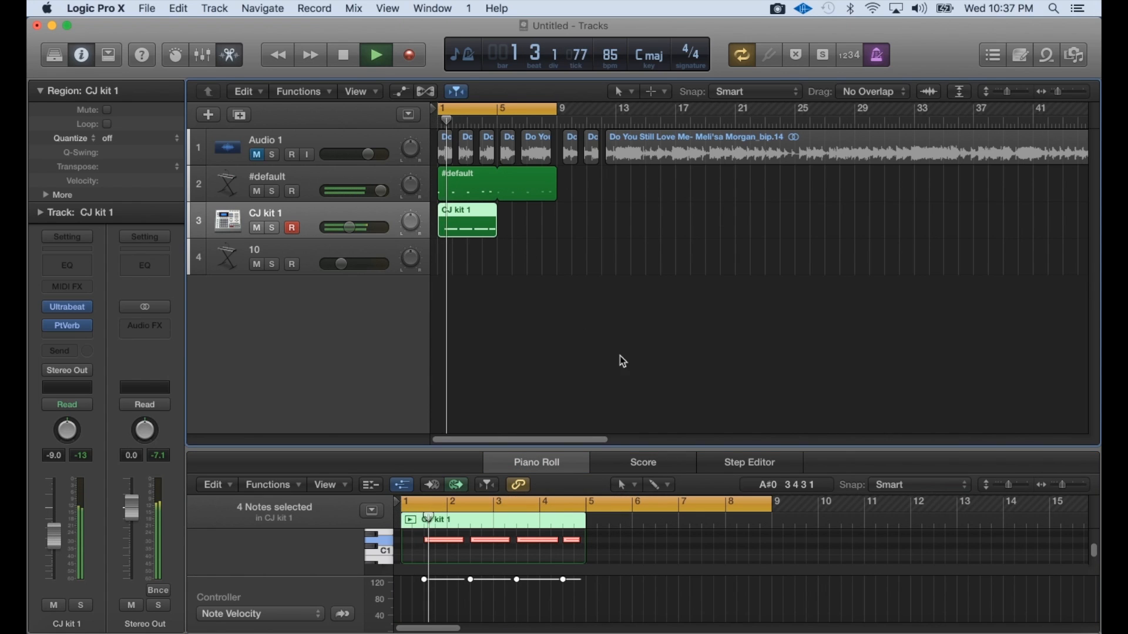
drag(351, 228, 348, 228)
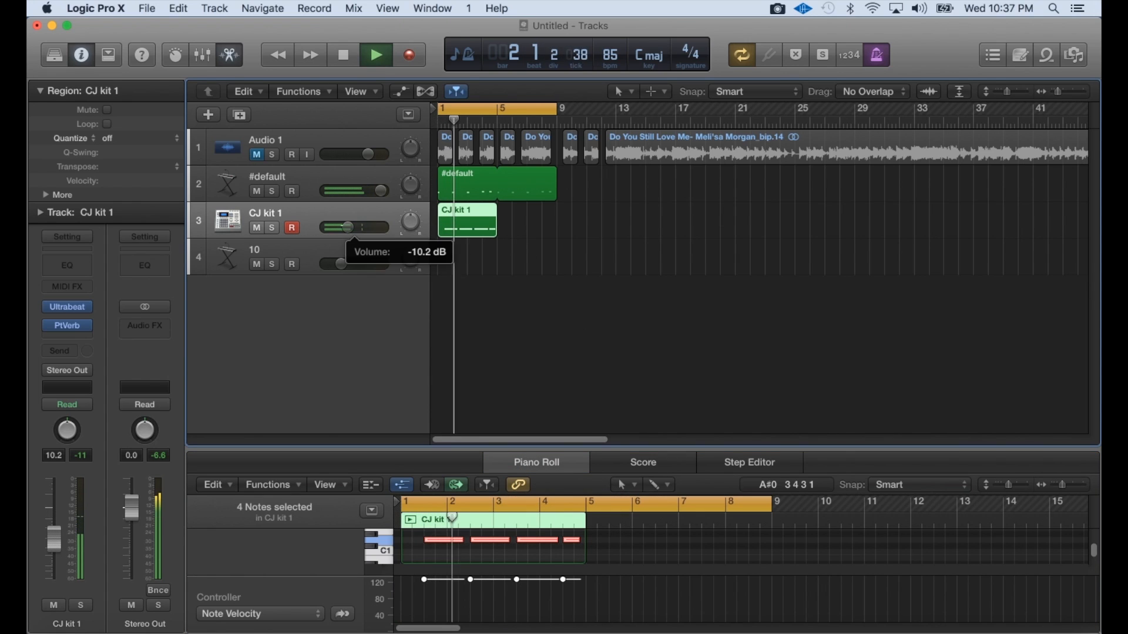
Loop the CJ kit 1 region up to bar 9 and duplicate its track with the same Ultrabeat and reverb settings
click(546, 213)
drag(497, 211, 556, 212)
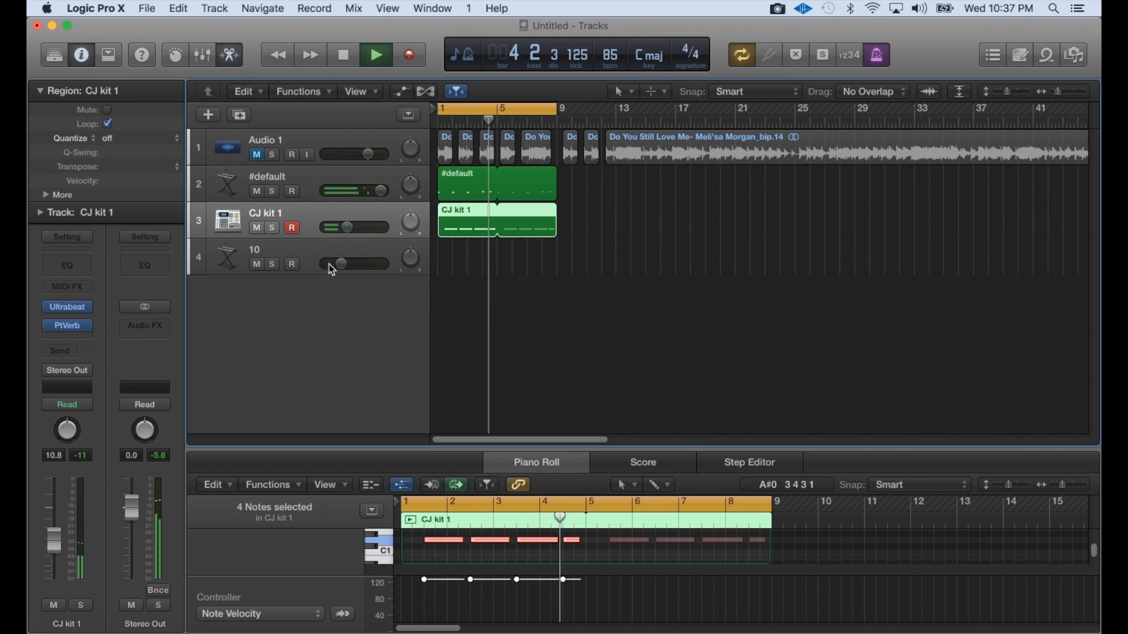
key(super+d)
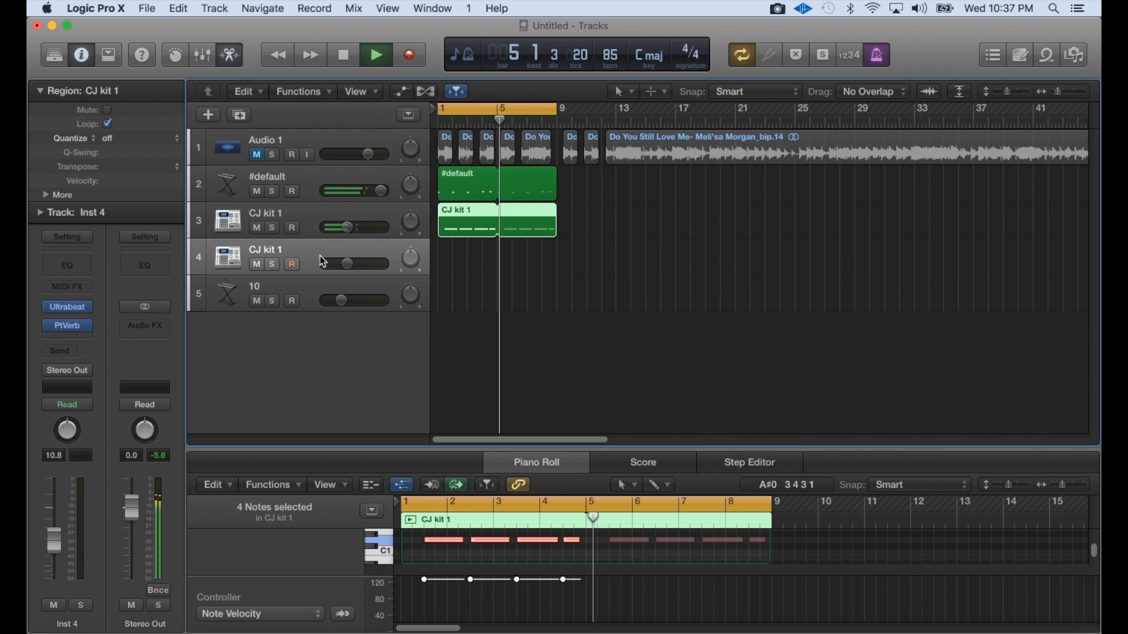
Move the duplicated CJ kit 1 track above the original and remove its PtVerb reverb
drag(323, 261, 310, 209)
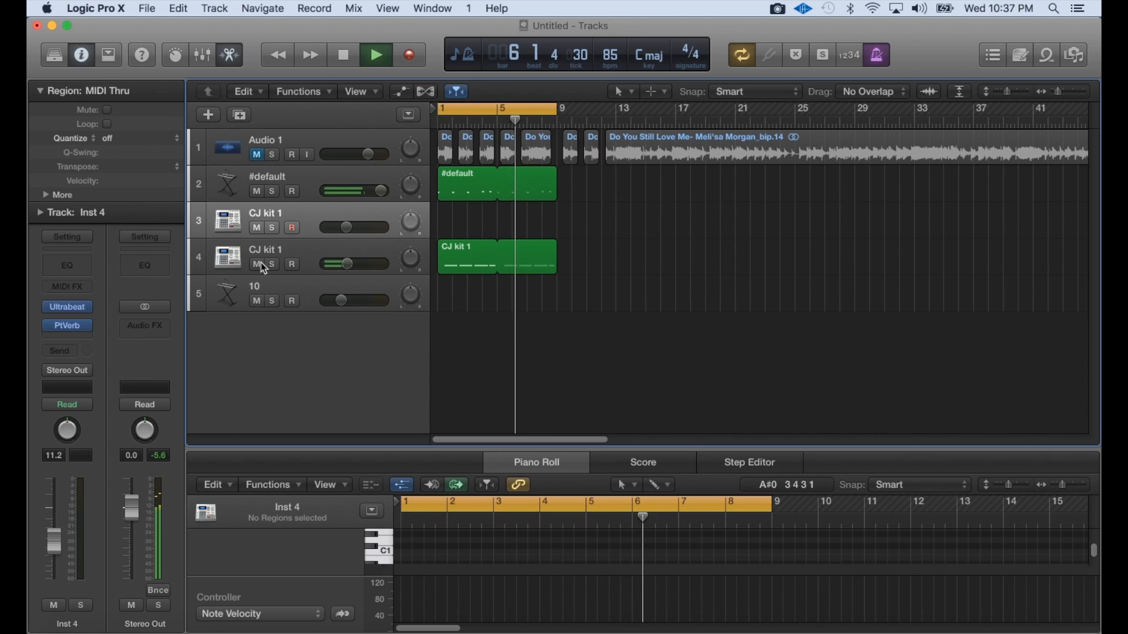
click(81, 326)
click(94, 345)
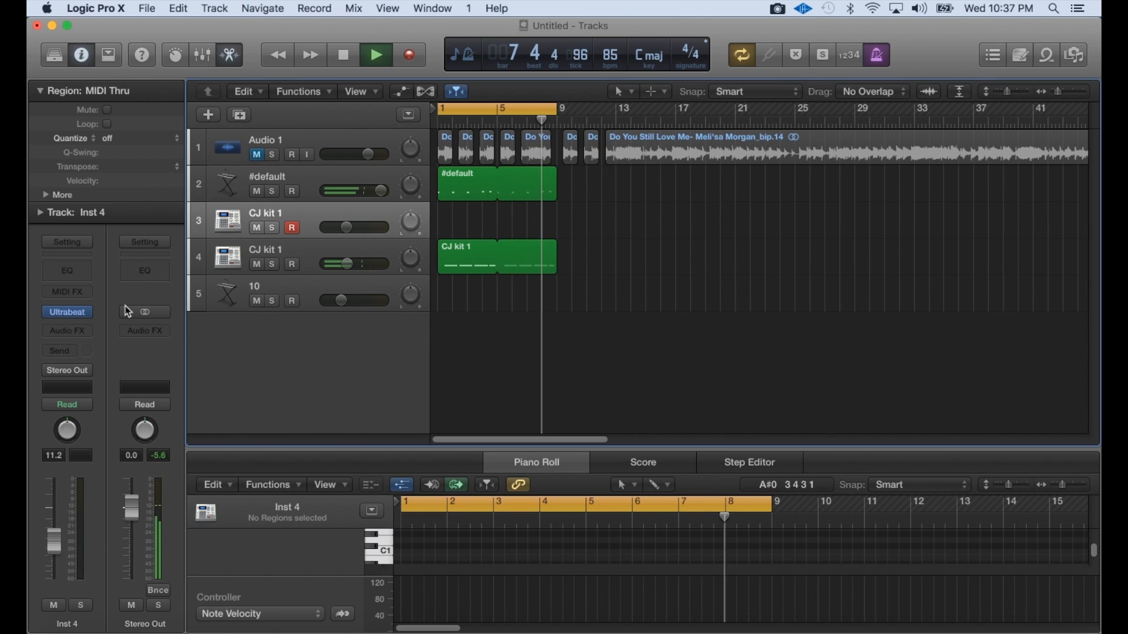
Raise the upper CJ kit 1 track's volume to -1.1 dB while auditioning it over the playing beat
drag(346, 227, 370, 227)
click(402, 225)
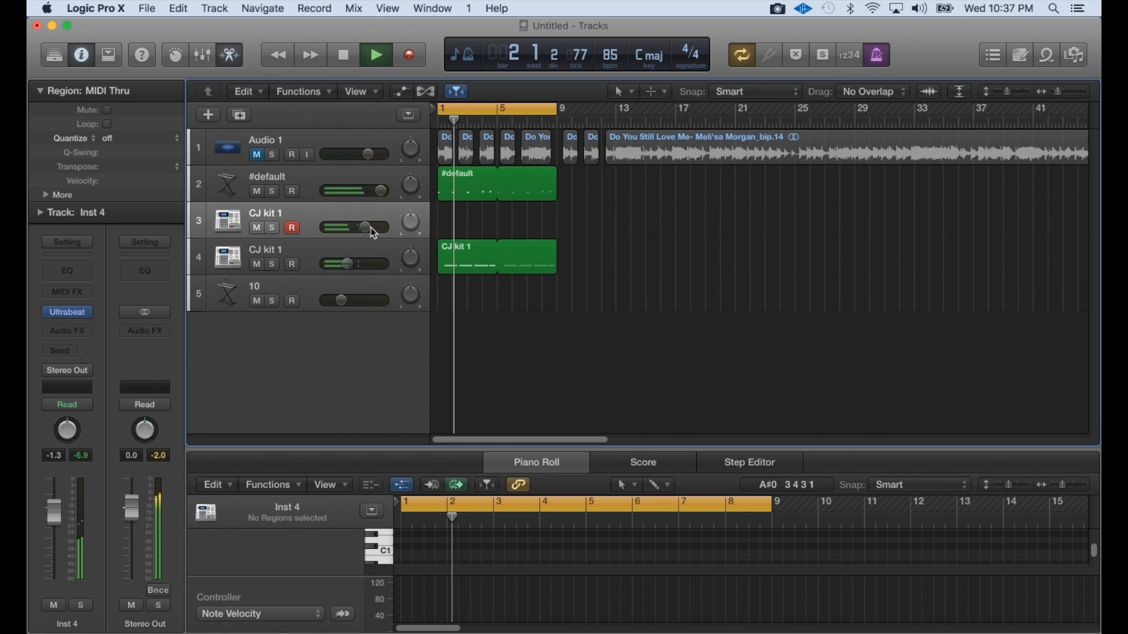
drag(372, 228, 371, 227)
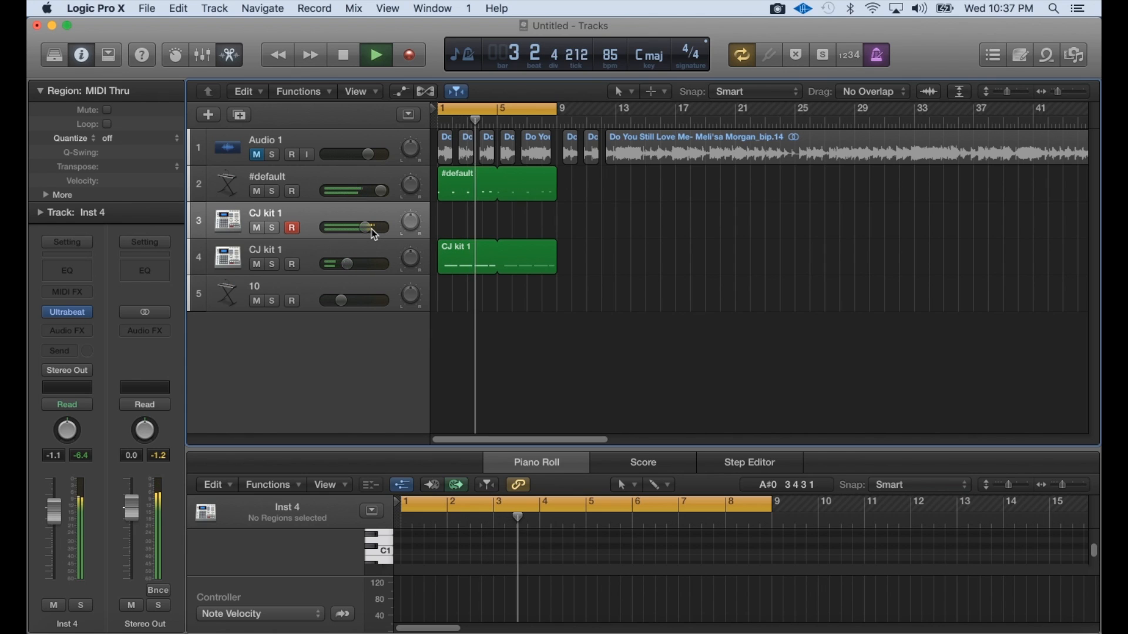
Turn on the count-in and record a four-bar Ultrabeat drum pattern from bar 1 on the upper CJ kit 1 track
key(r)
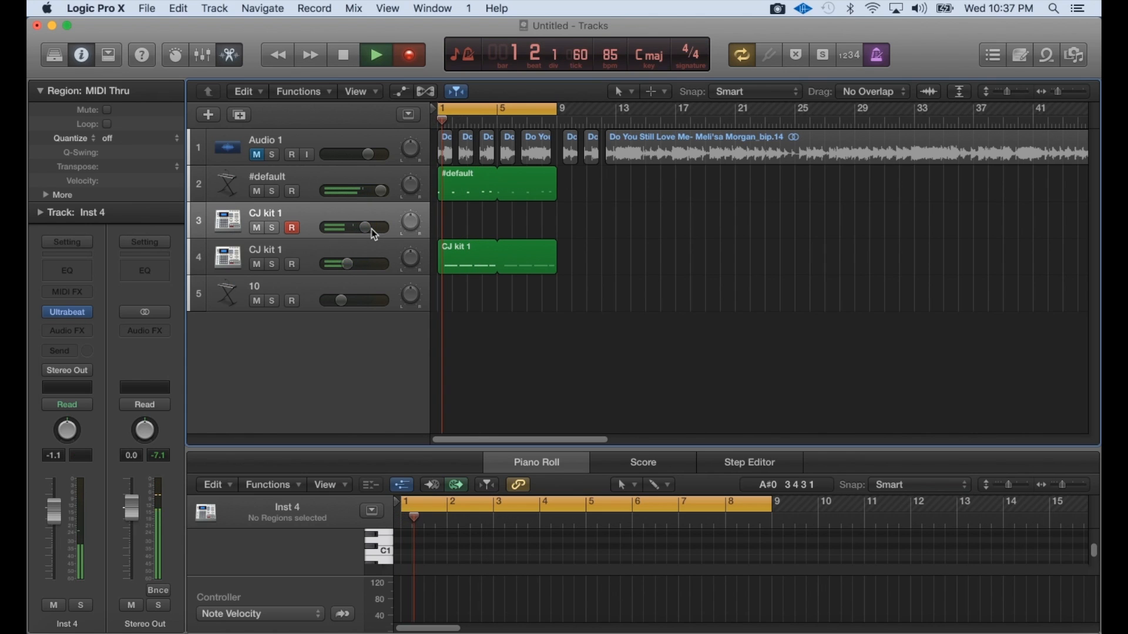
key(space)
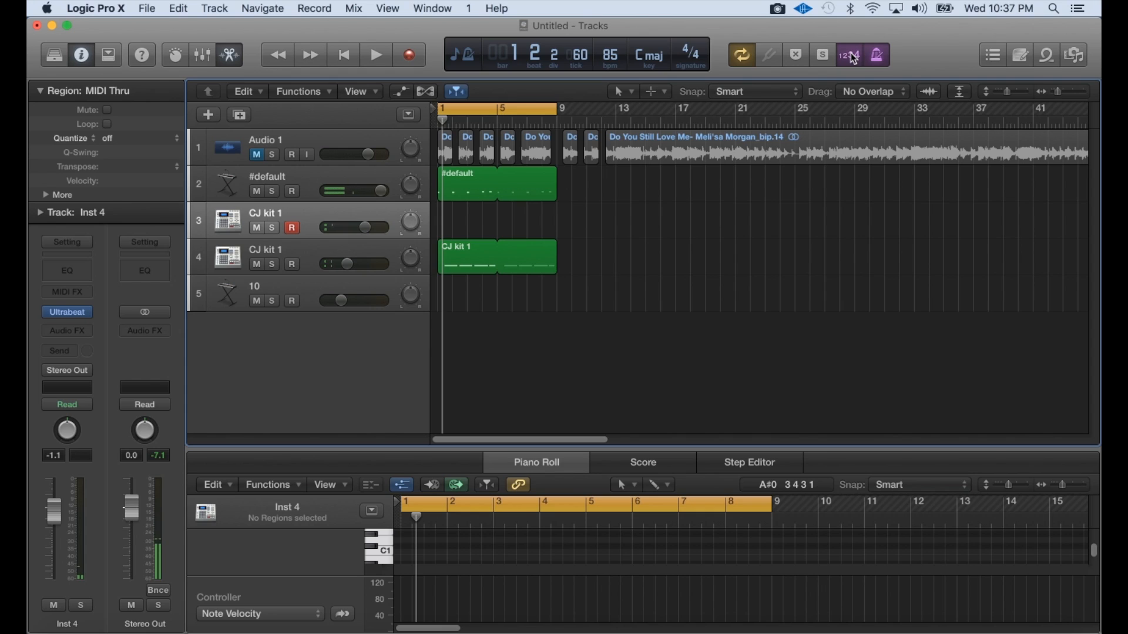
key(r)
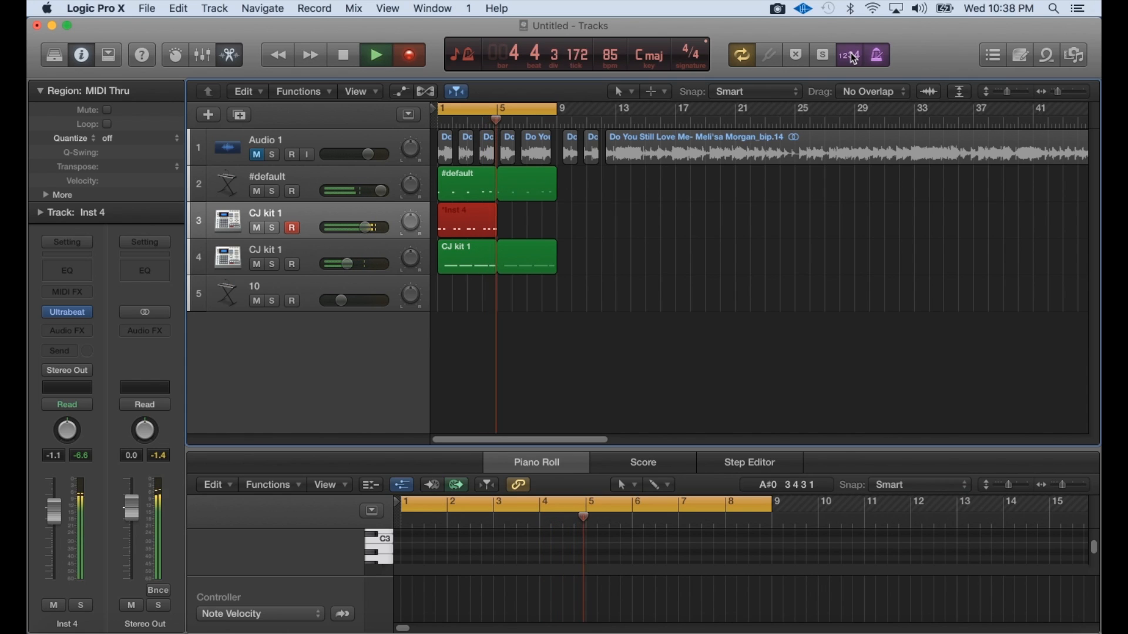
key(space)
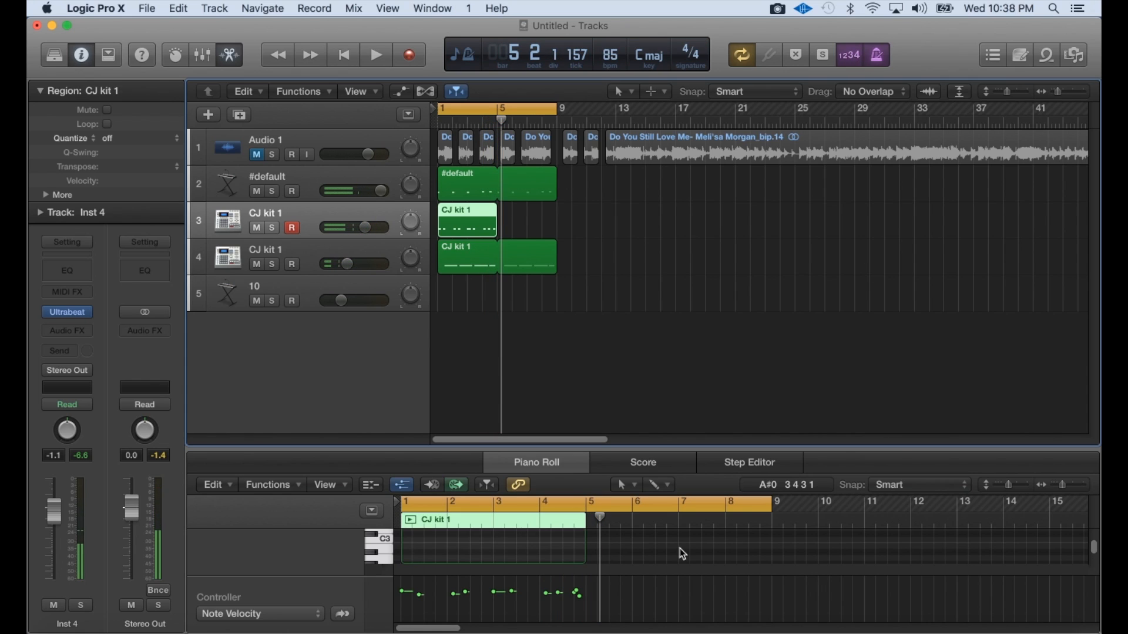
Raise all notes of the newly recorded CJ kit 1 region to the same velocity, above 120
click(557, 557)
key(super+a)
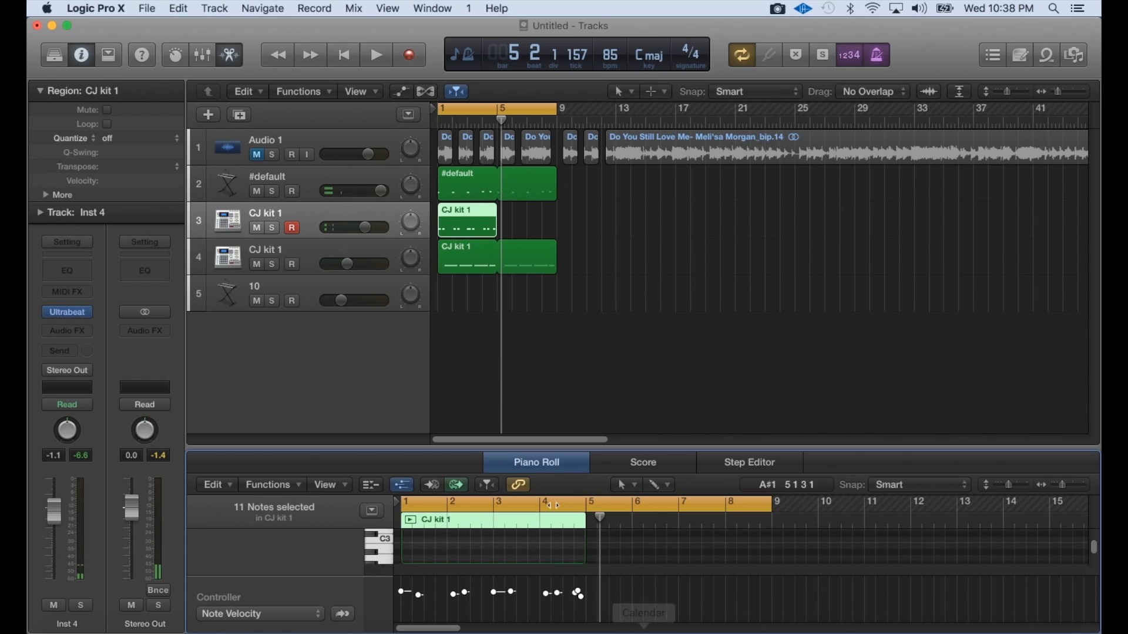
drag(581, 605, 579, 523)
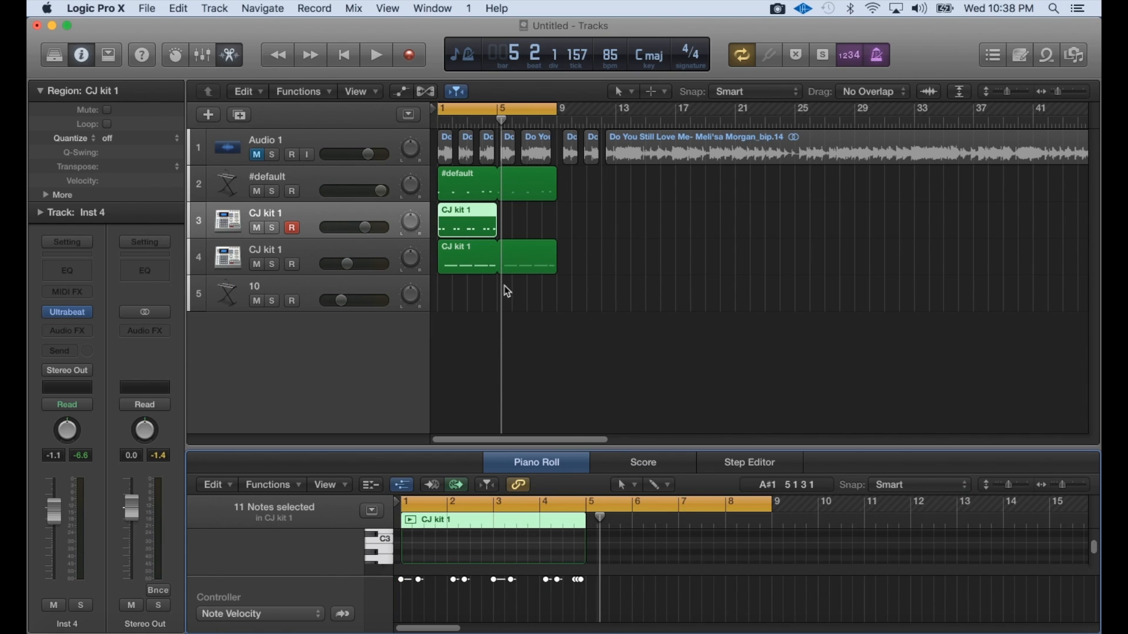
Loop the new drum region up to bar 9 and lower its track's volume to -2.8 dB during playback
drag(501, 212, 562, 225)
key(space)
drag(368, 230, 364, 230)
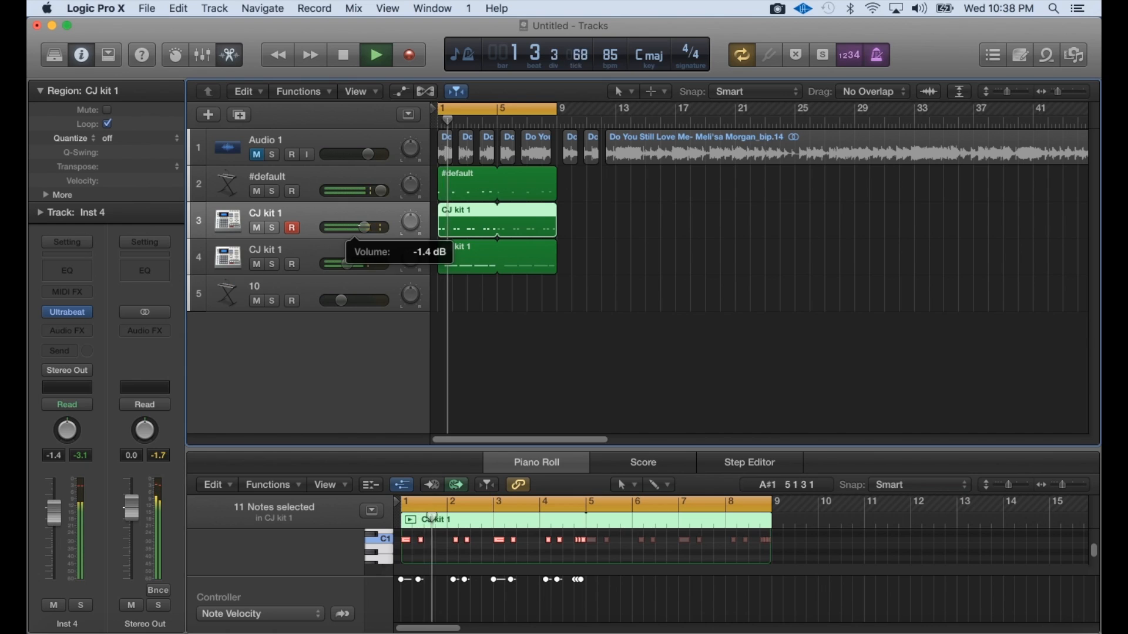
click(477, 304)
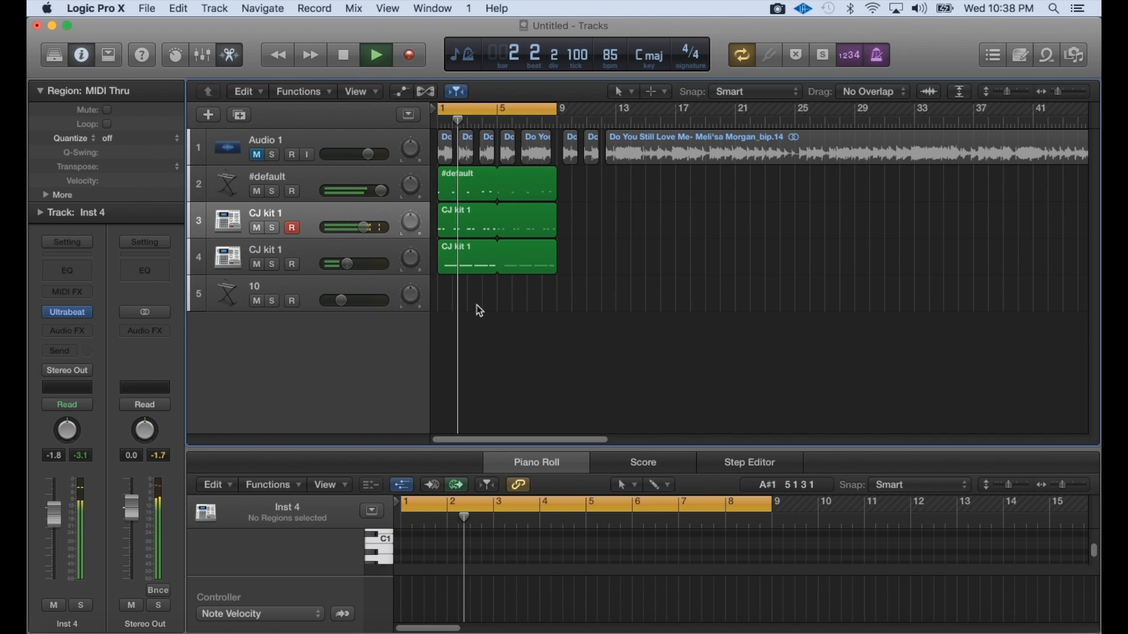
drag(357, 236, 356, 235)
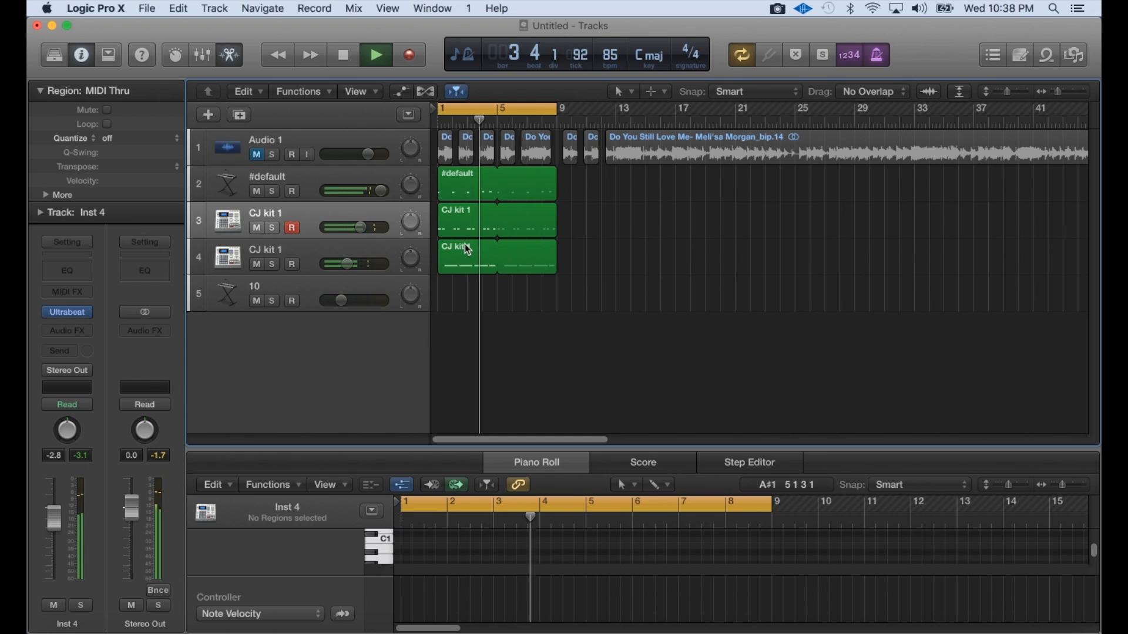
Duplicate the lower CJ kit 1 track with its Ultrabeat and reverb settings
click(473, 229)
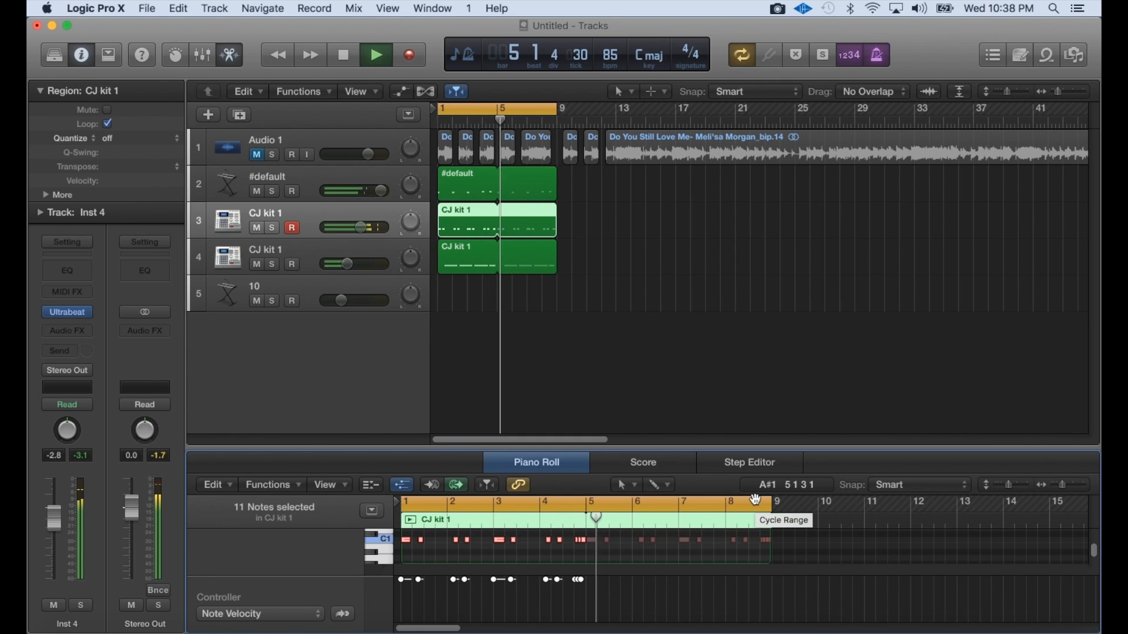
click(395, 270)
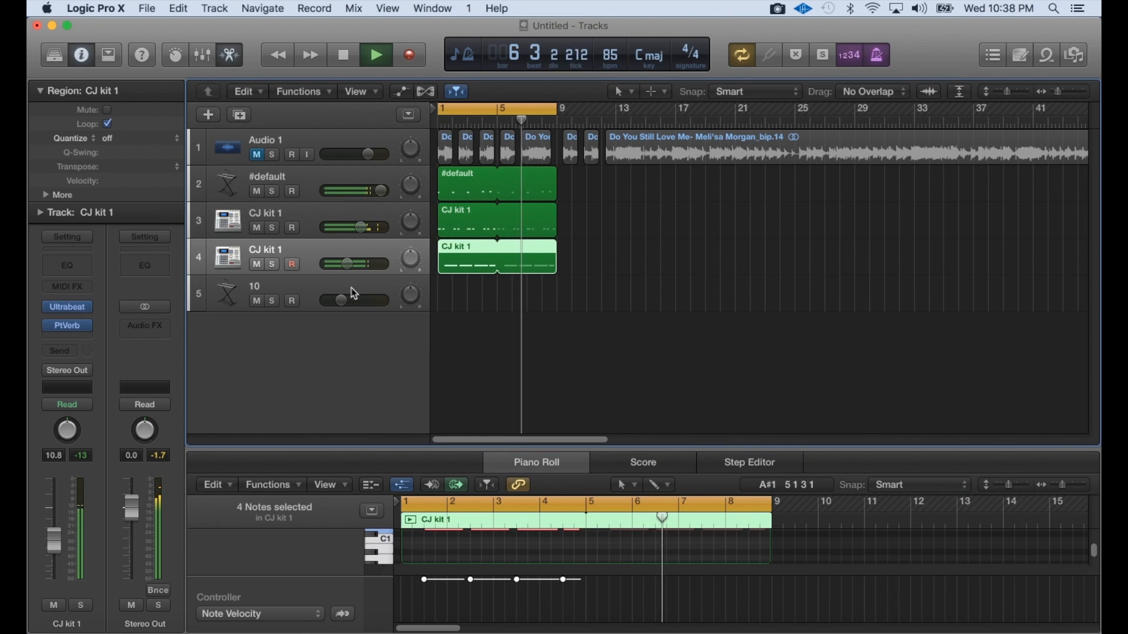
key(super+d)
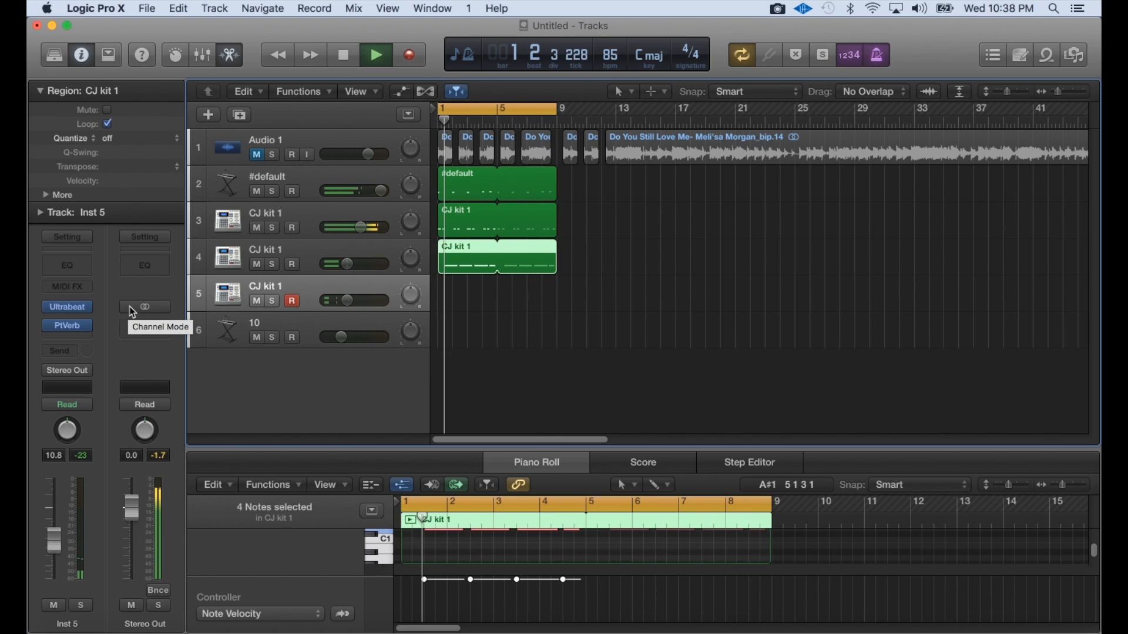
Show the Note Repeat settings in full and enable Key Remote
key(ctrl+shift+r)
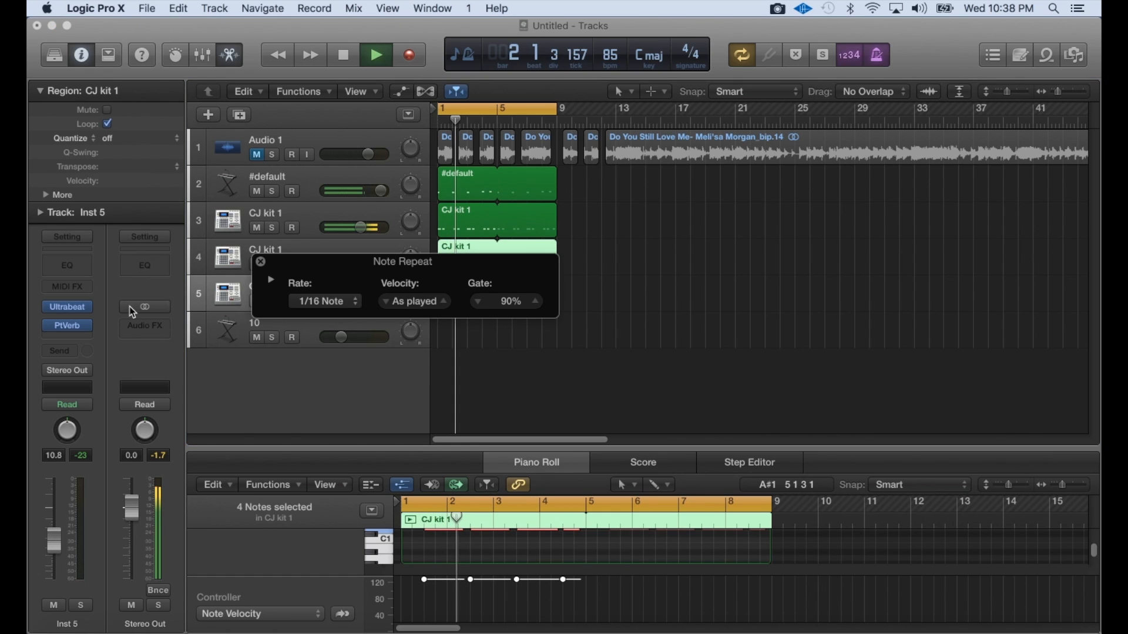
drag(266, 290, 606, 304)
click(612, 293)
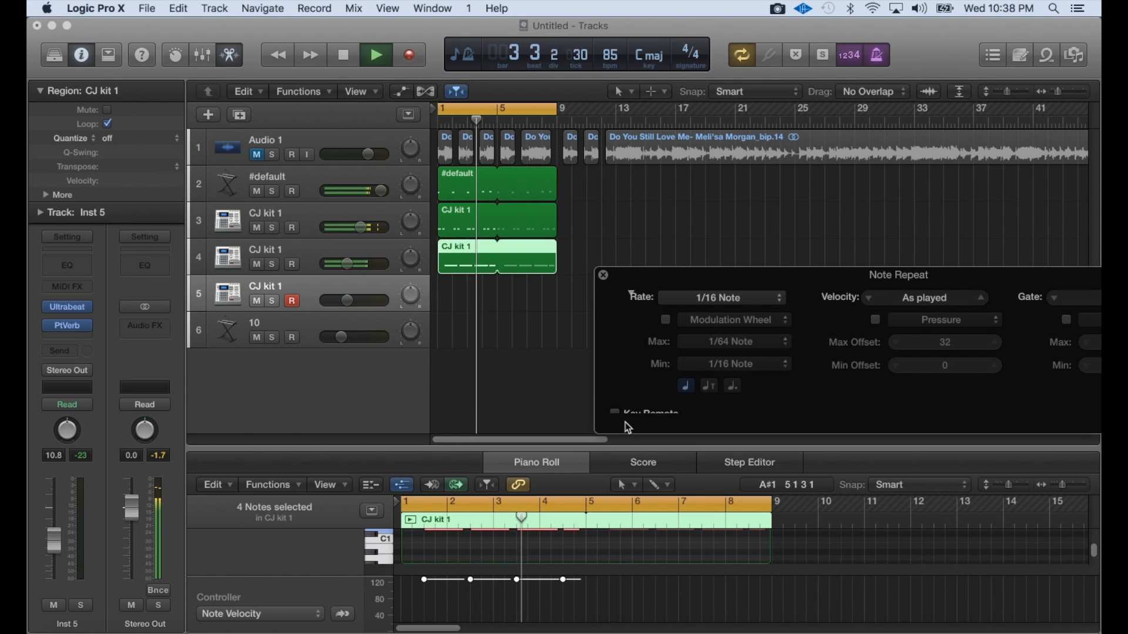
drag(659, 269, 582, 159)
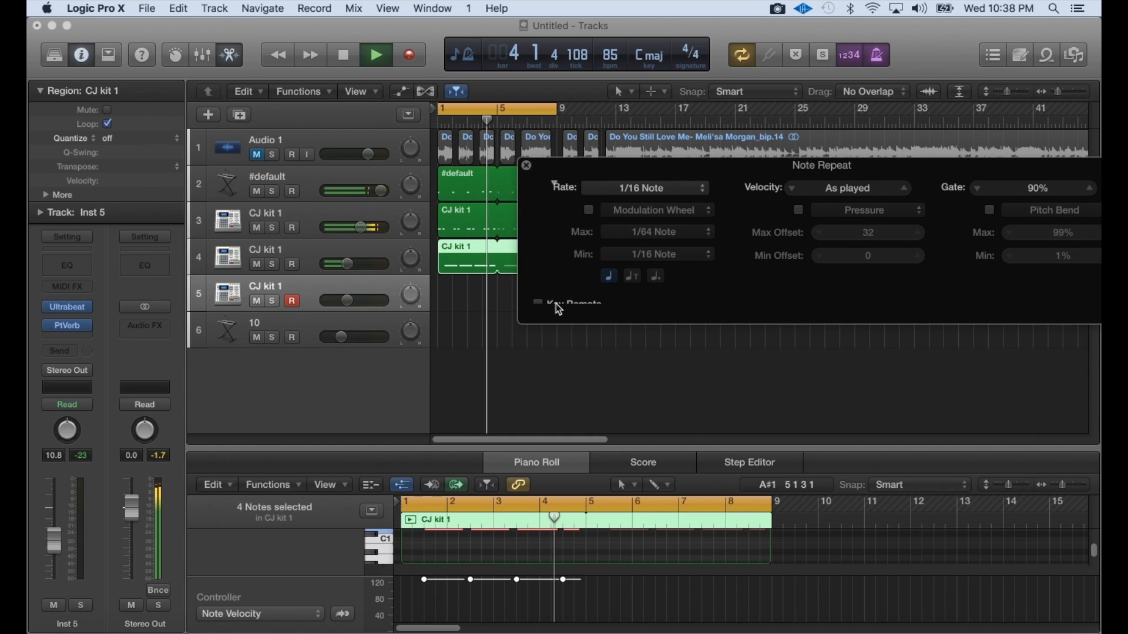
click(540, 304)
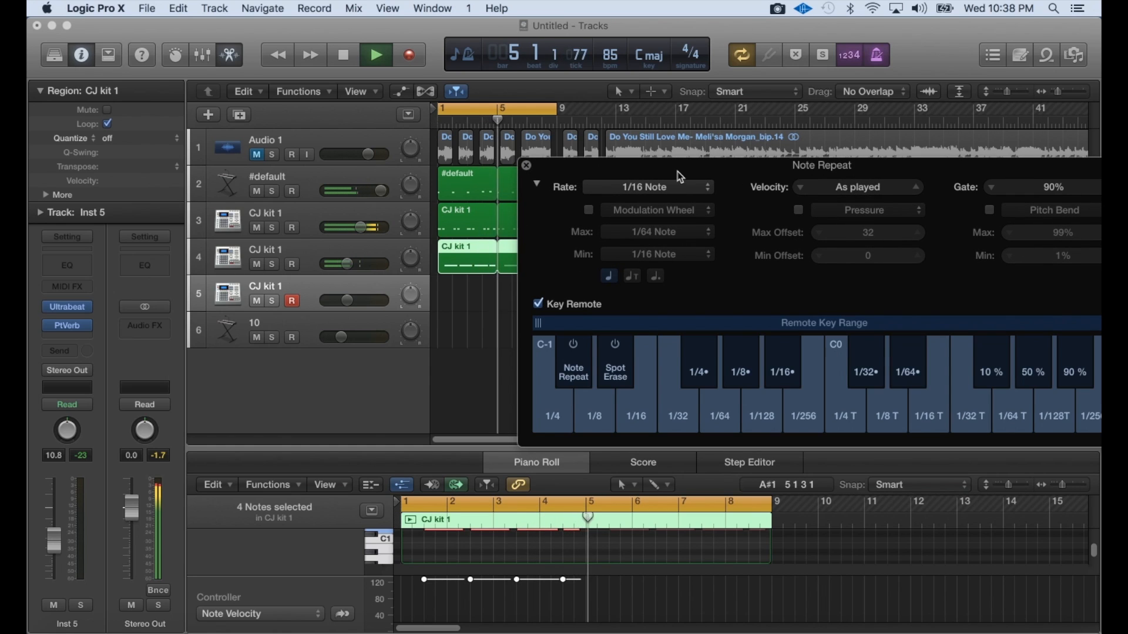
drag(679, 156, 677, 129)
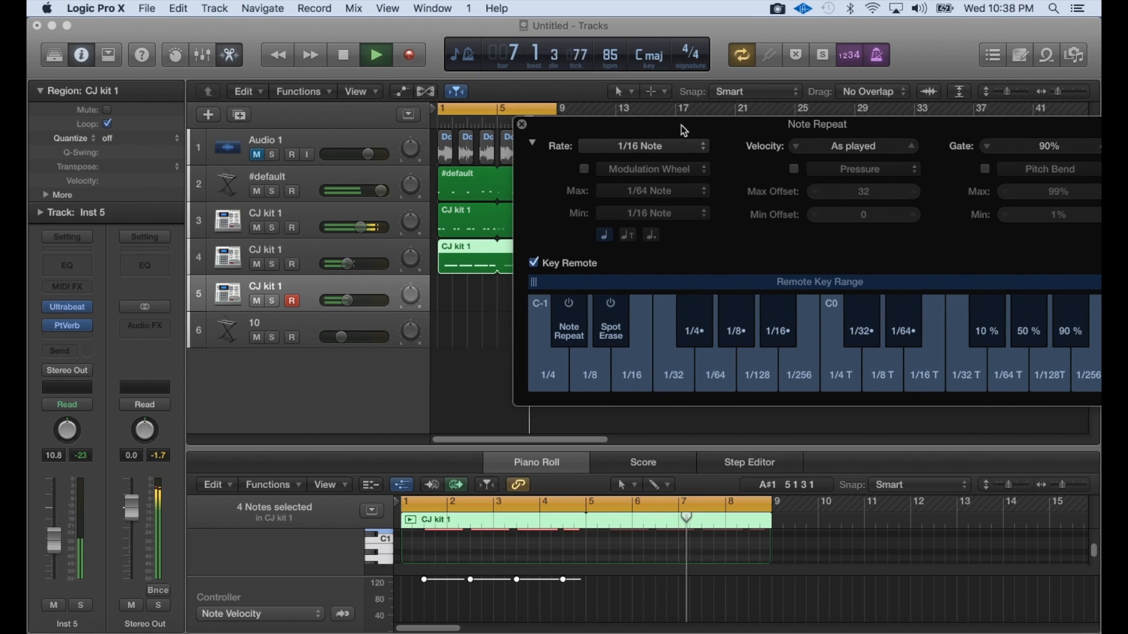
Try a Note Repeat rate of 1/8 Triplet (1/12) and change it to 1/16 Triplet (1/24)
click(676, 153)
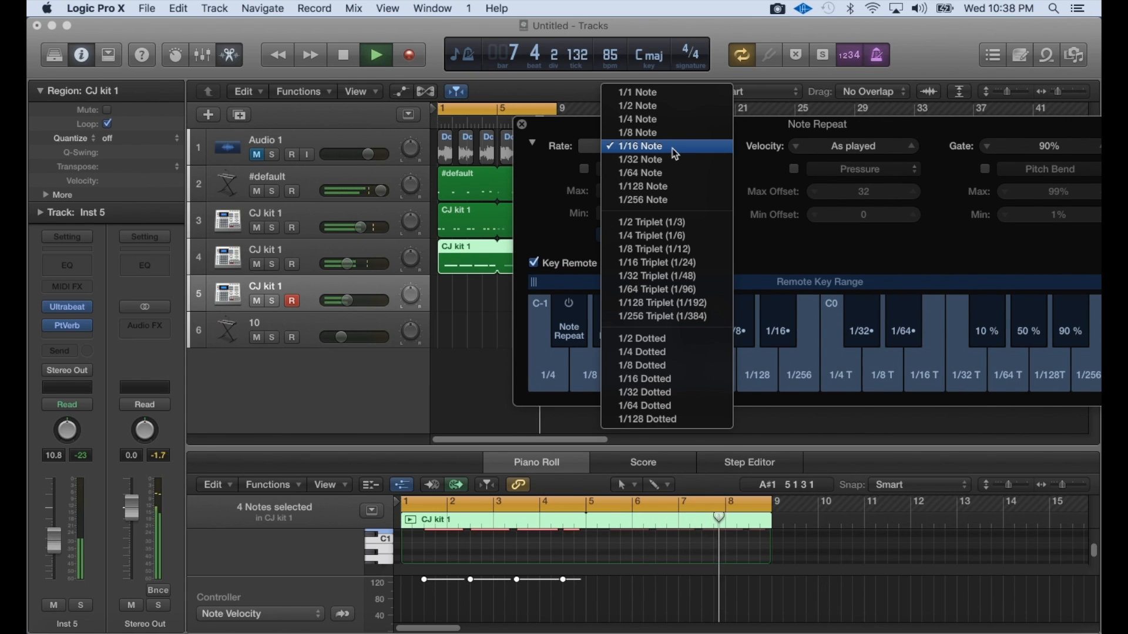
click(678, 253)
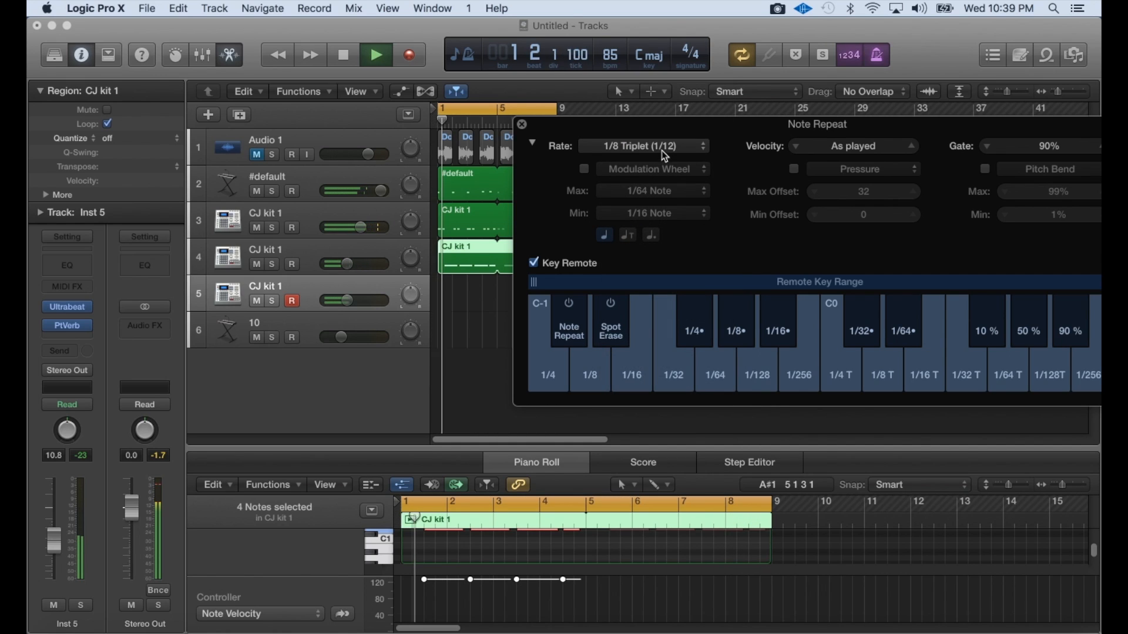
click(664, 148)
click(669, 160)
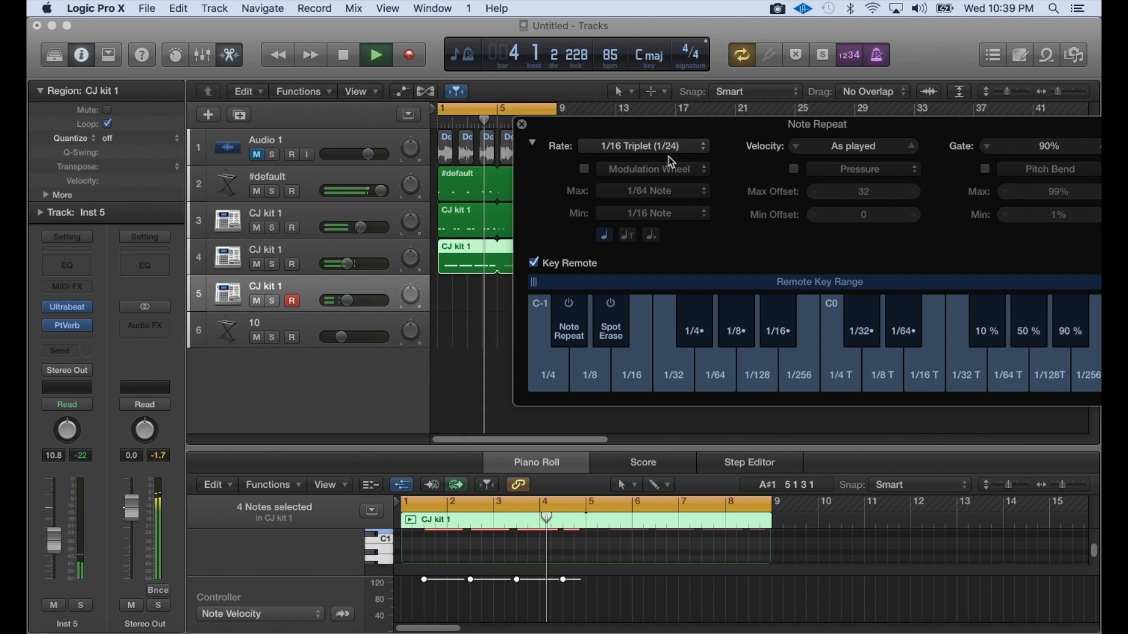
Remove the reverb from the newest CJ kit 1 track, stop playback and delete that track
click(295, 289)
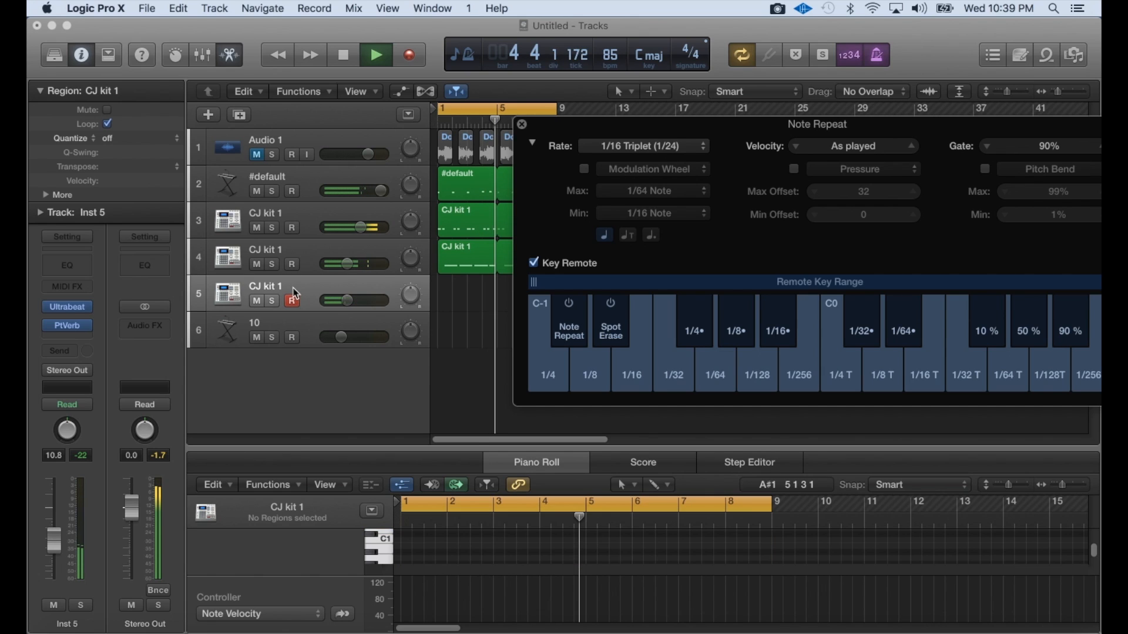
click(75, 325)
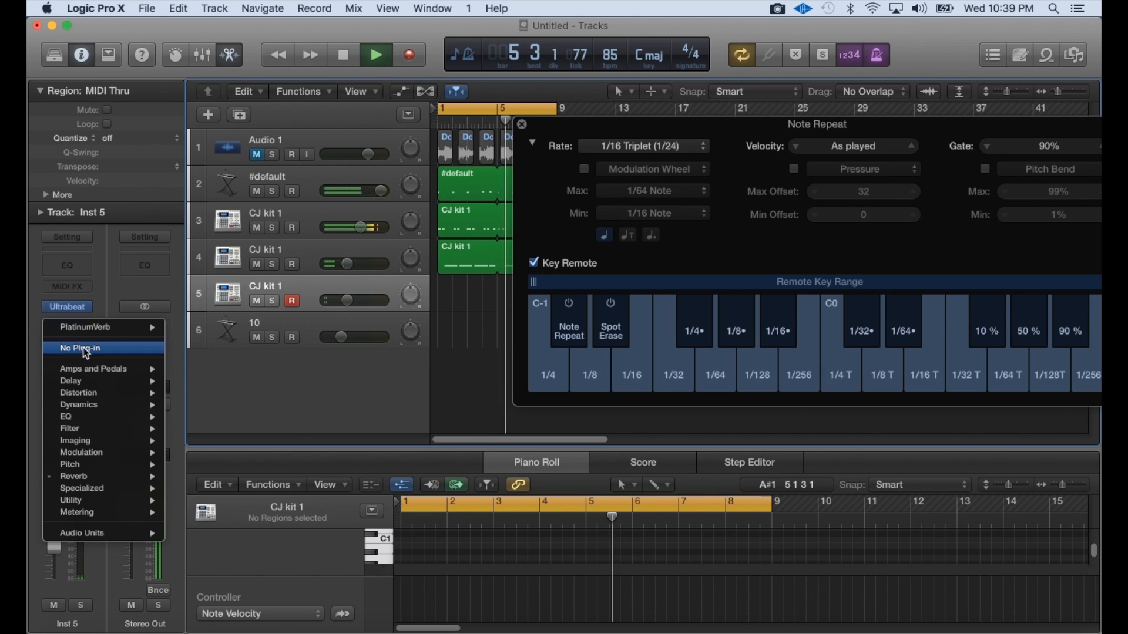
click(84, 346)
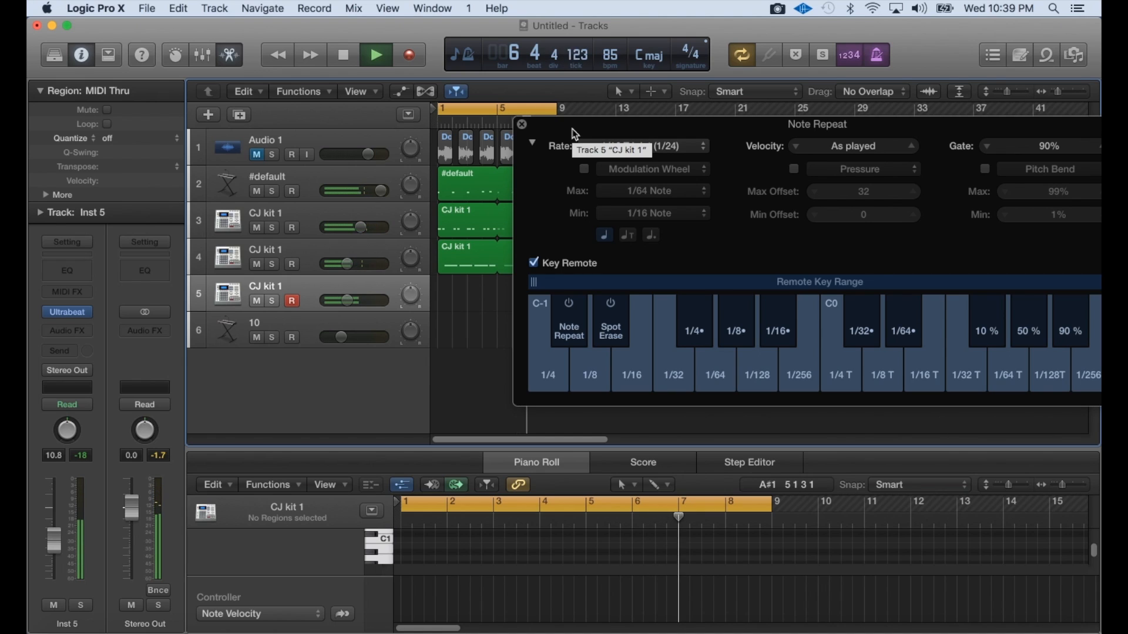
key(space)
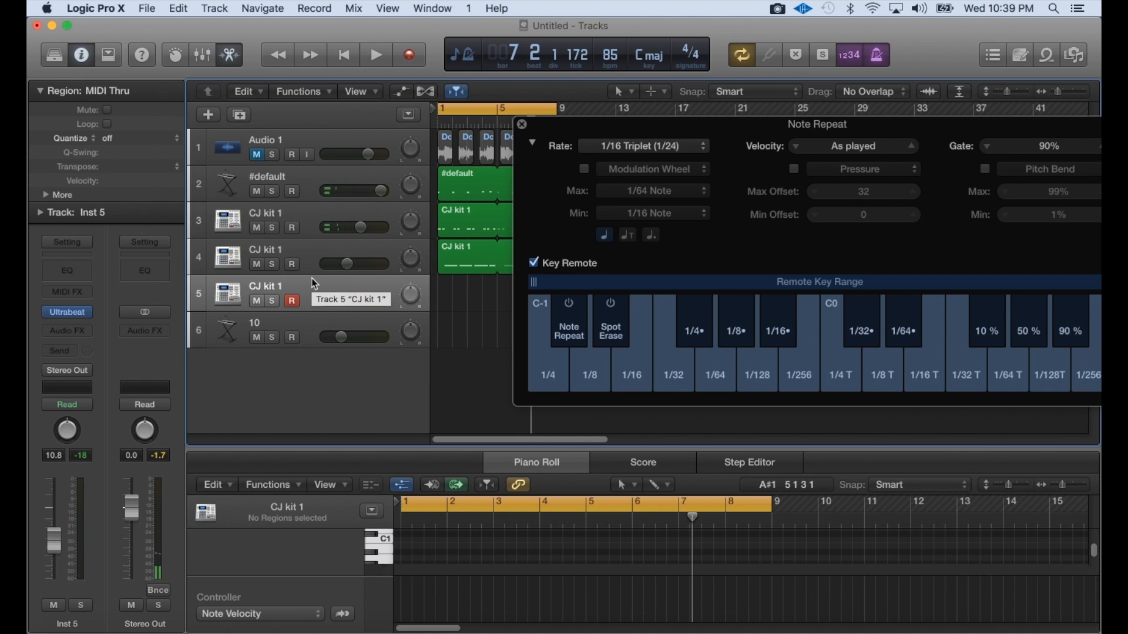
key(super+BackSpace)
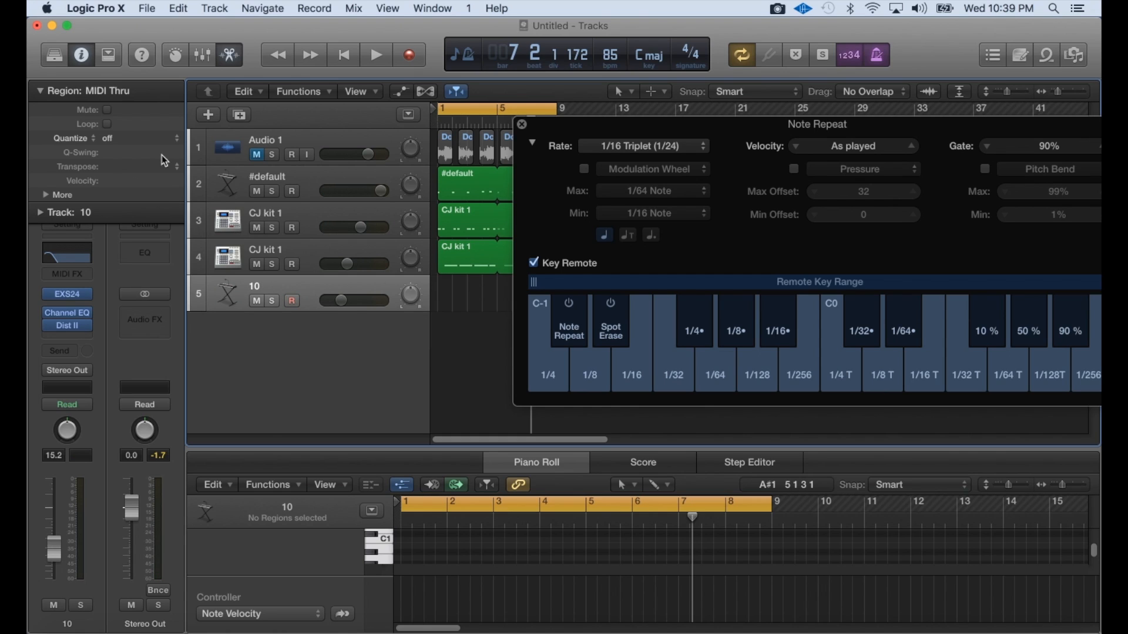
Create a new software instrument track and load a stereo EXS24 sampler on it
click(217, 116)
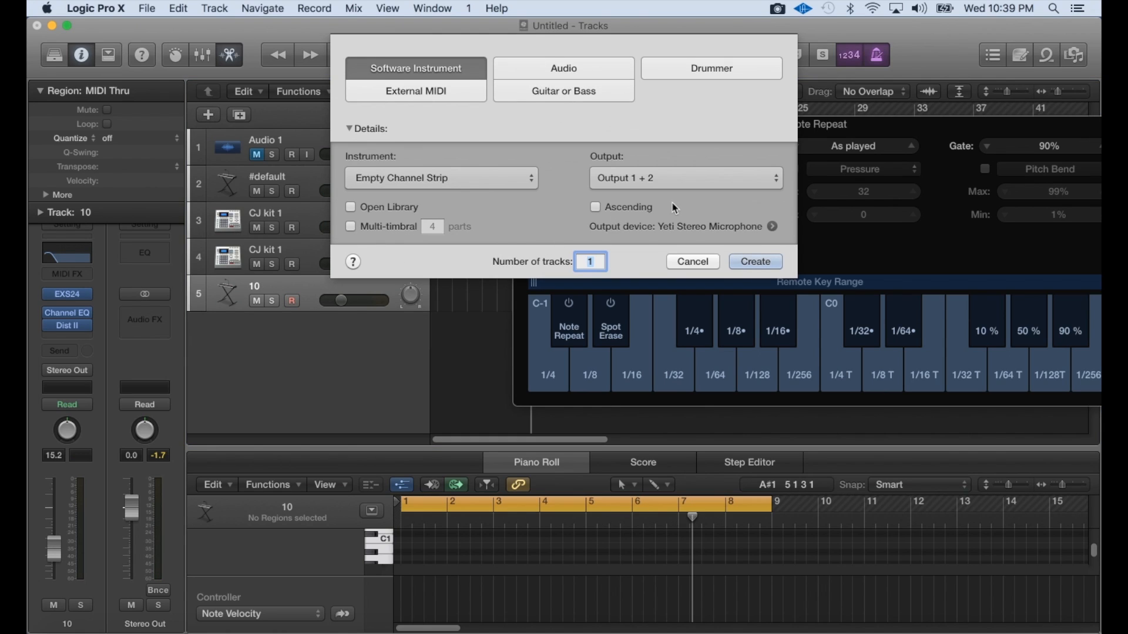
click(756, 261)
click(88, 310)
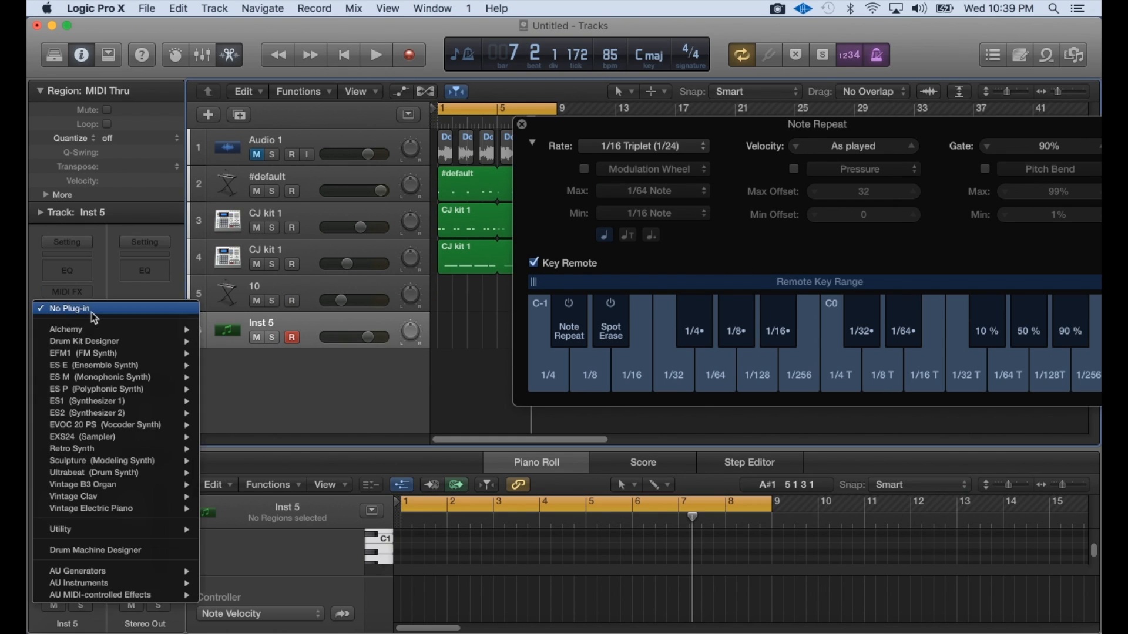
mouse_move(170, 437)
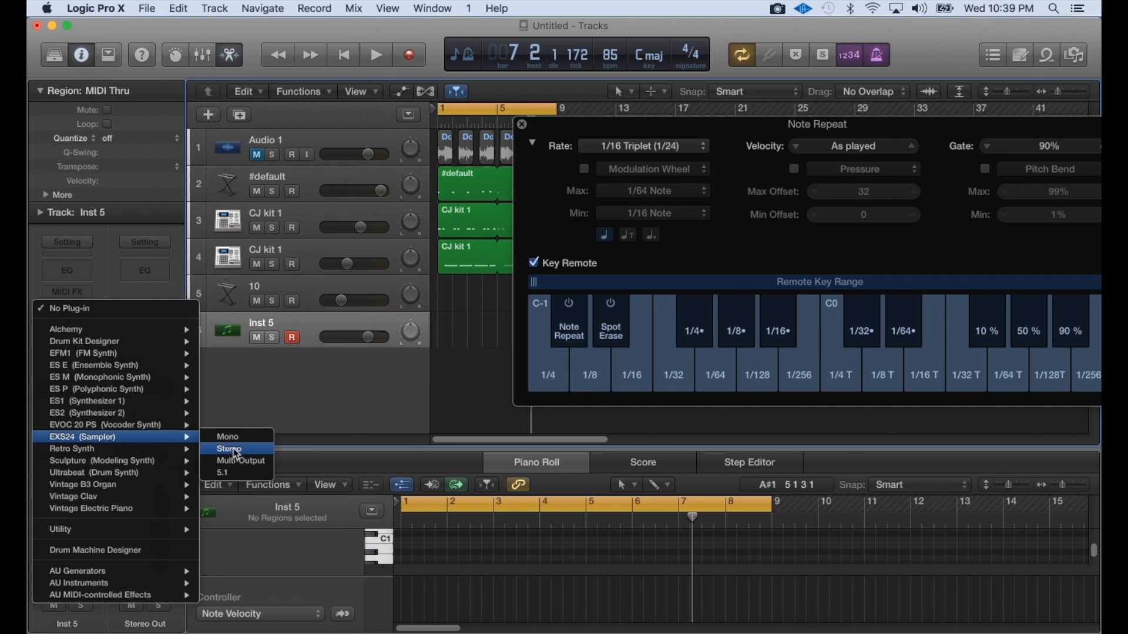
click(257, 450)
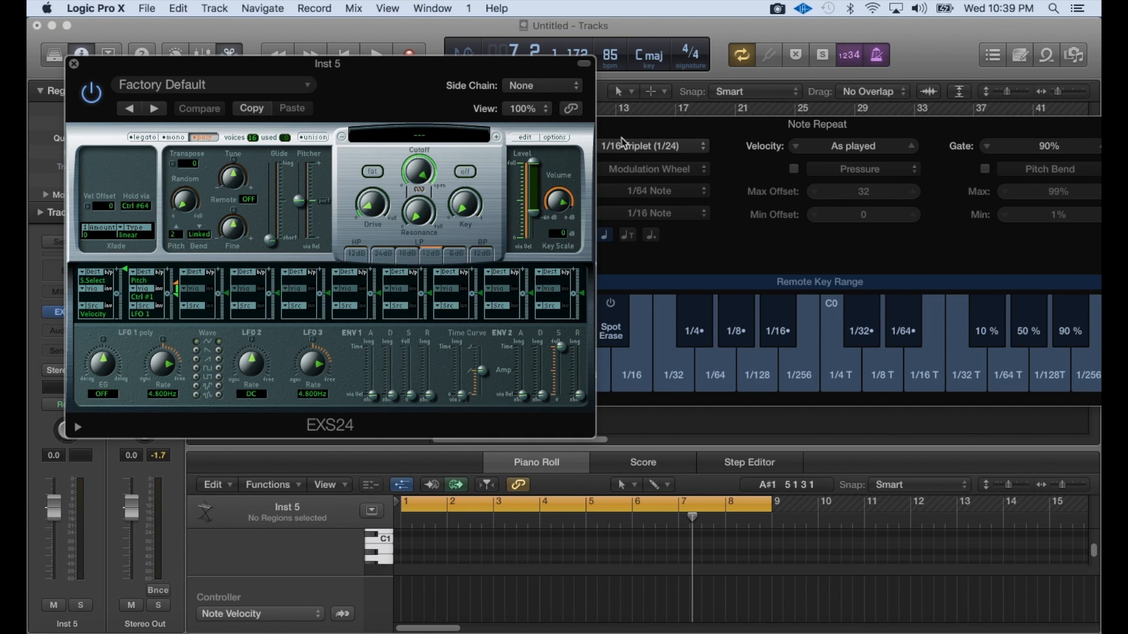
Close the Note Repeat window and open the EXS24 Instrument Editor for the new sampler track
click(672, 135)
click(520, 127)
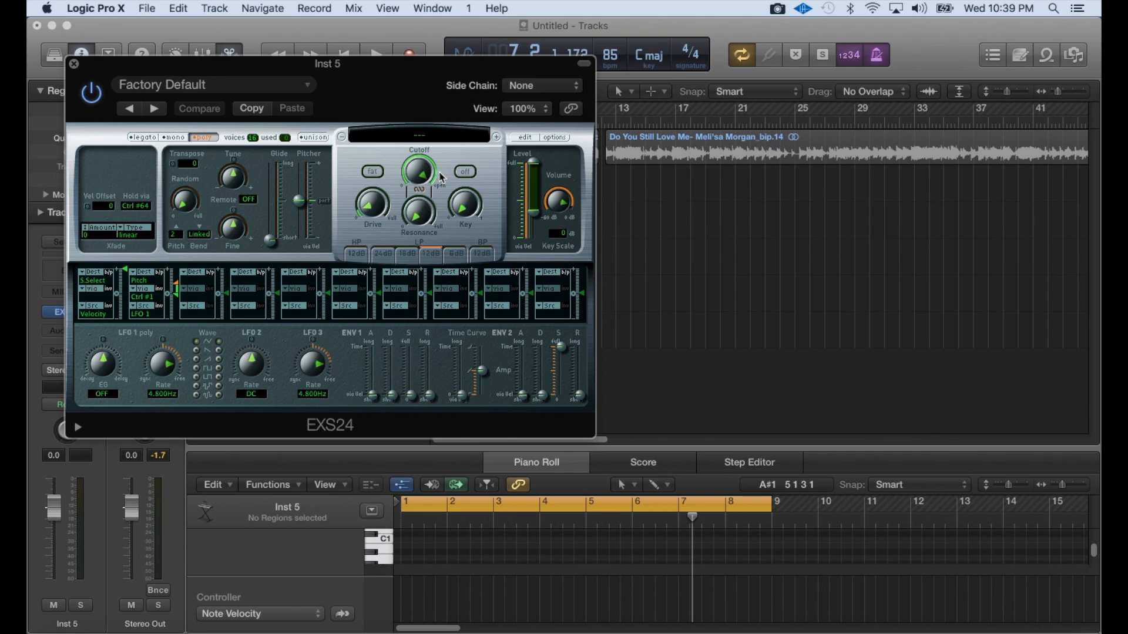
click(526, 137)
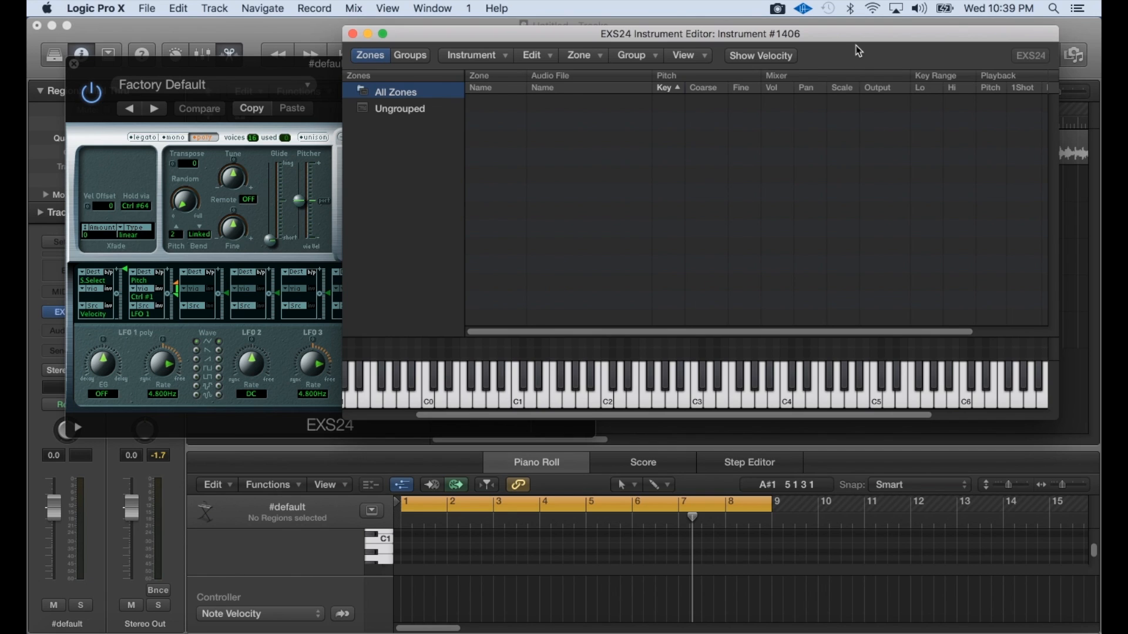
Move the EXS24 Instrument Editor aside and browse all files to the DRUMKIT folder on G-DRIVE
drag(856, 44, 590, 135)
click(1078, 56)
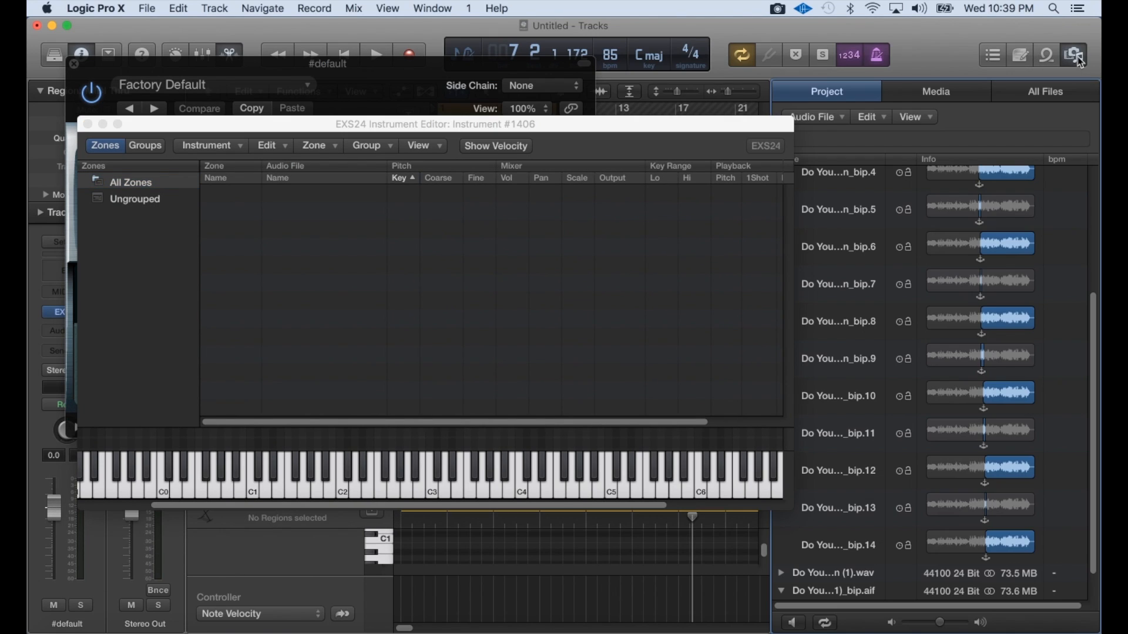
click(1036, 98)
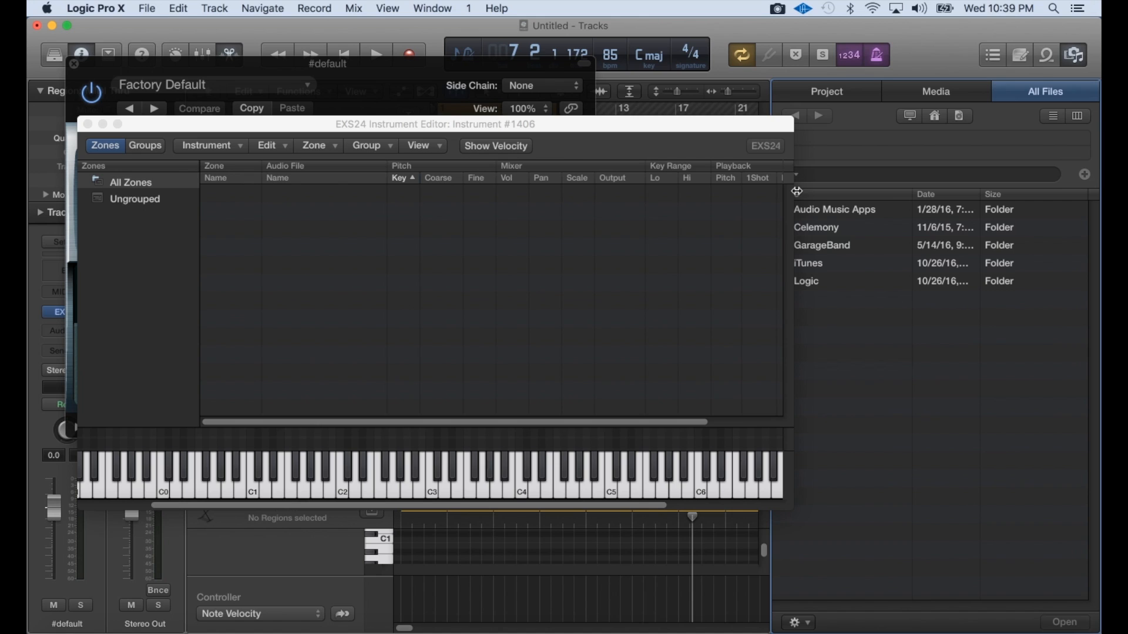
drag(724, 137, 676, 141)
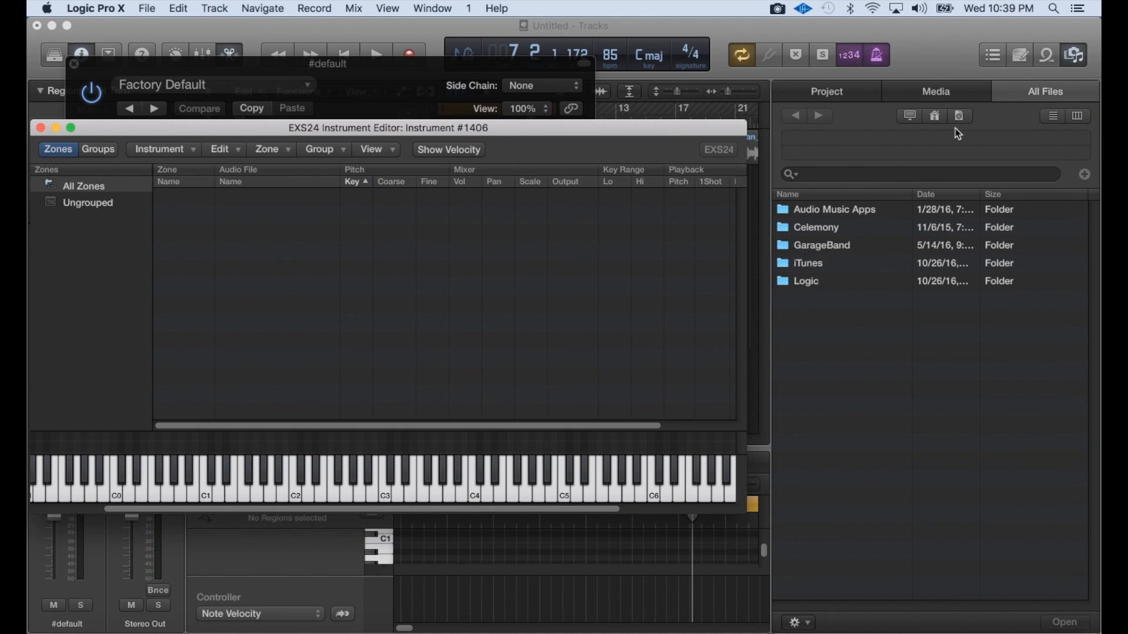
click(952, 95)
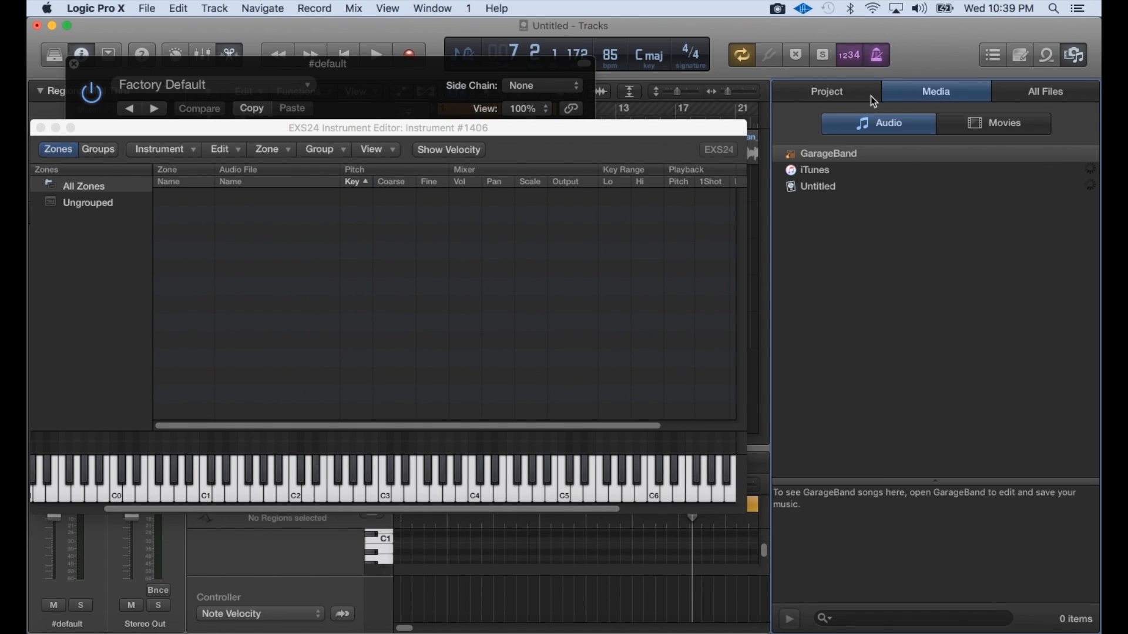
click(1063, 94)
click(914, 118)
double_click(830, 211)
double_click(831, 462)
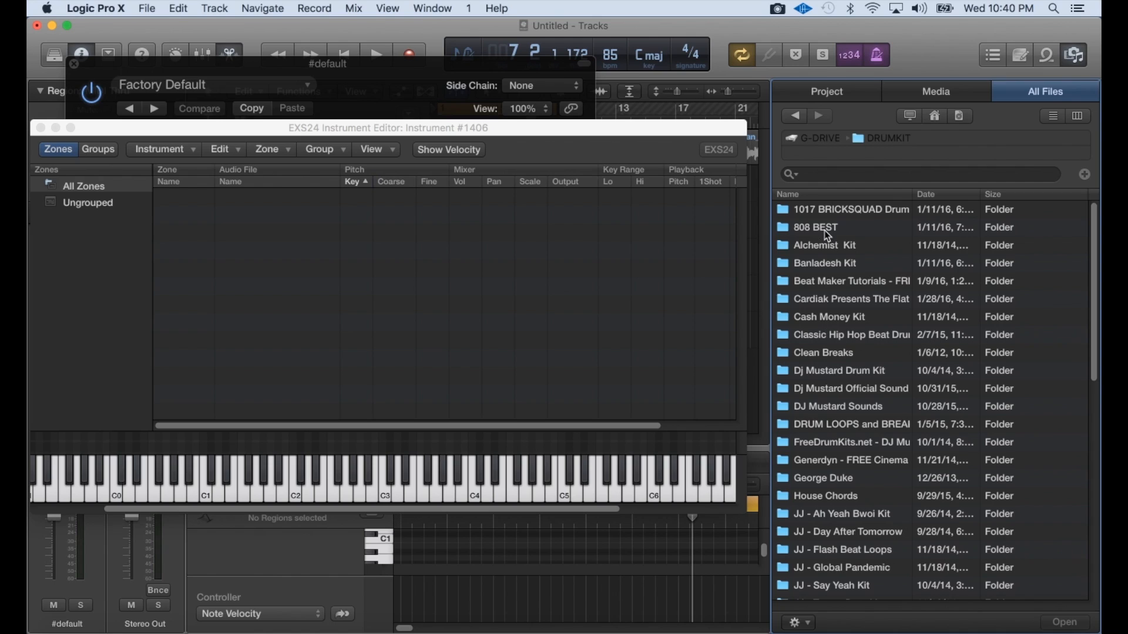
Open the Hihats folder inside the JJ - Day After Tomorrow kit
click(812, 175)
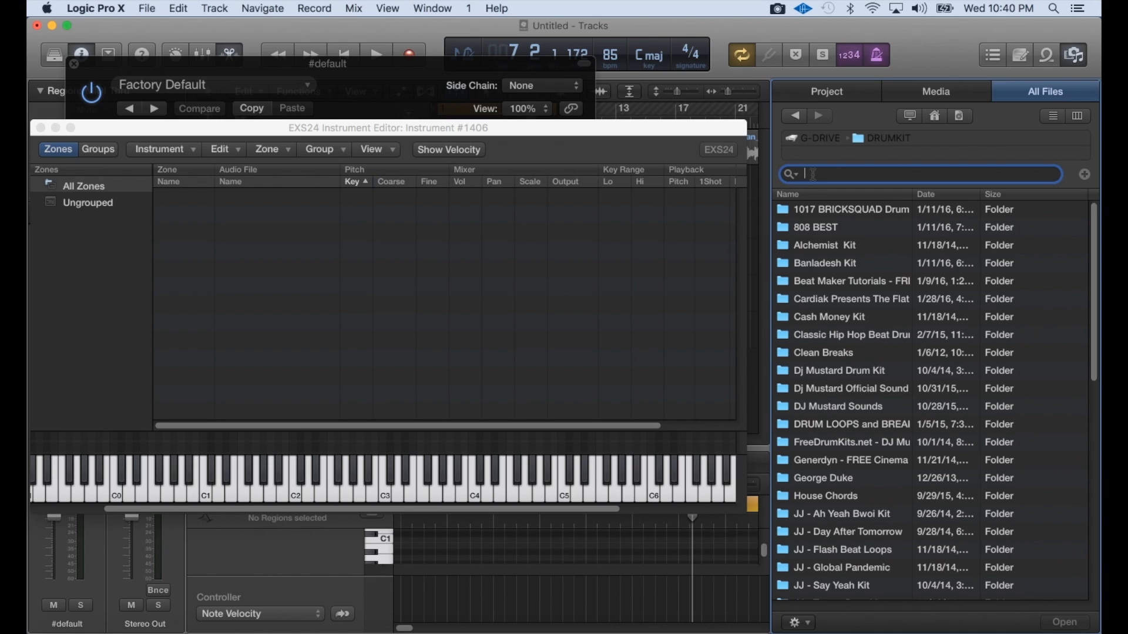
click(834, 335)
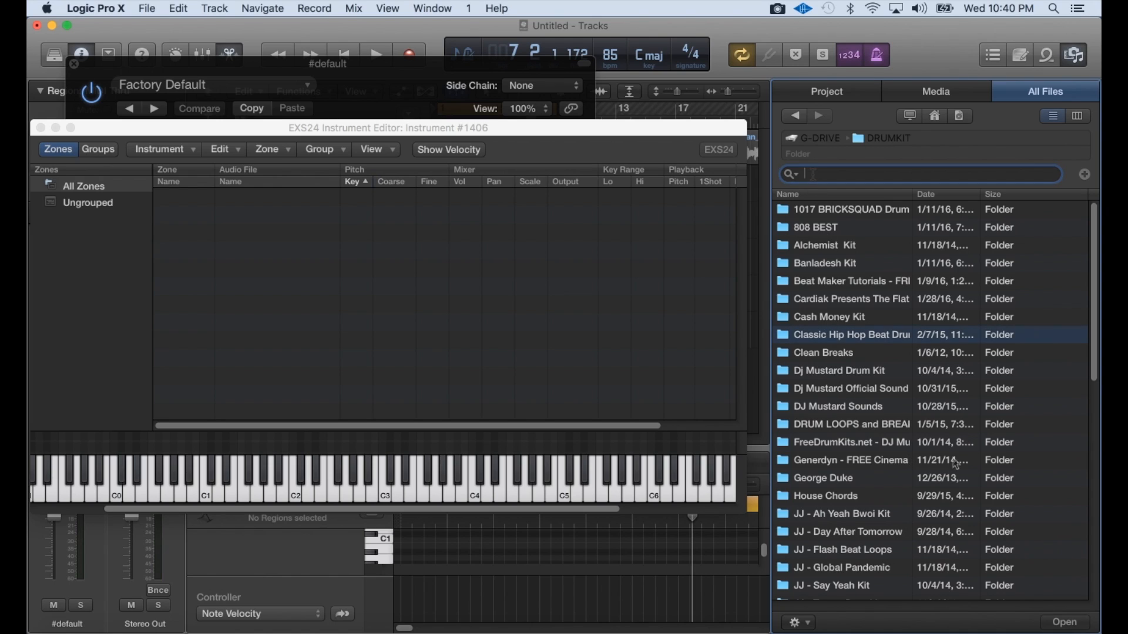
double_click(859, 535)
double_click(824, 211)
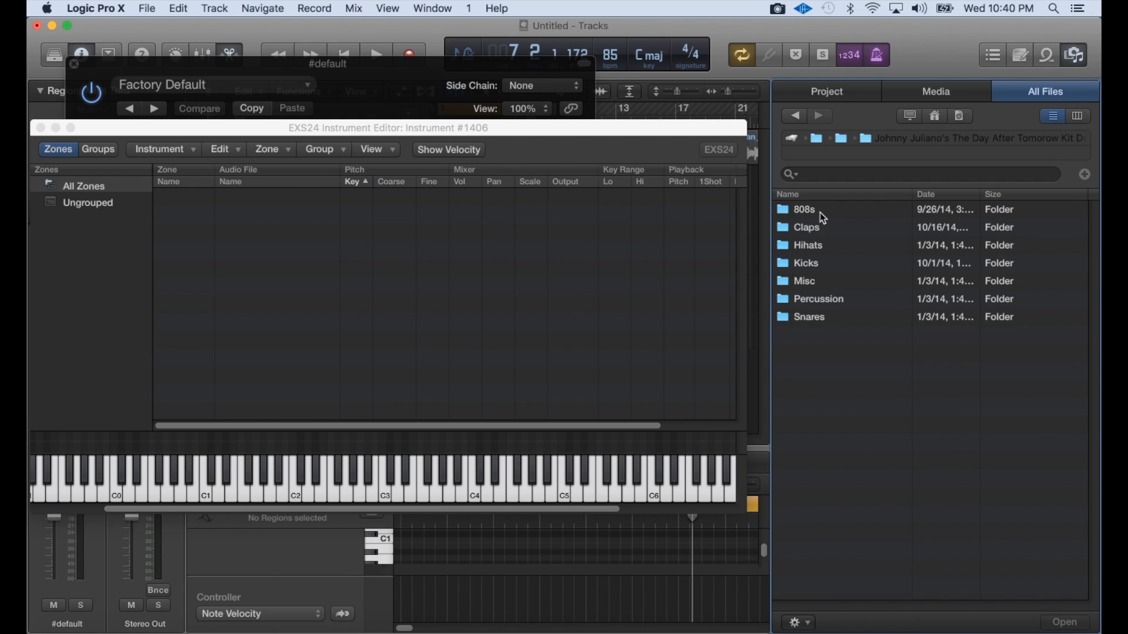
double_click(812, 249)
Audition the JJHiHat samples and add JJHiHat (4).wav as a zone in the EXS24 Instrument Editor
click(813, 227)
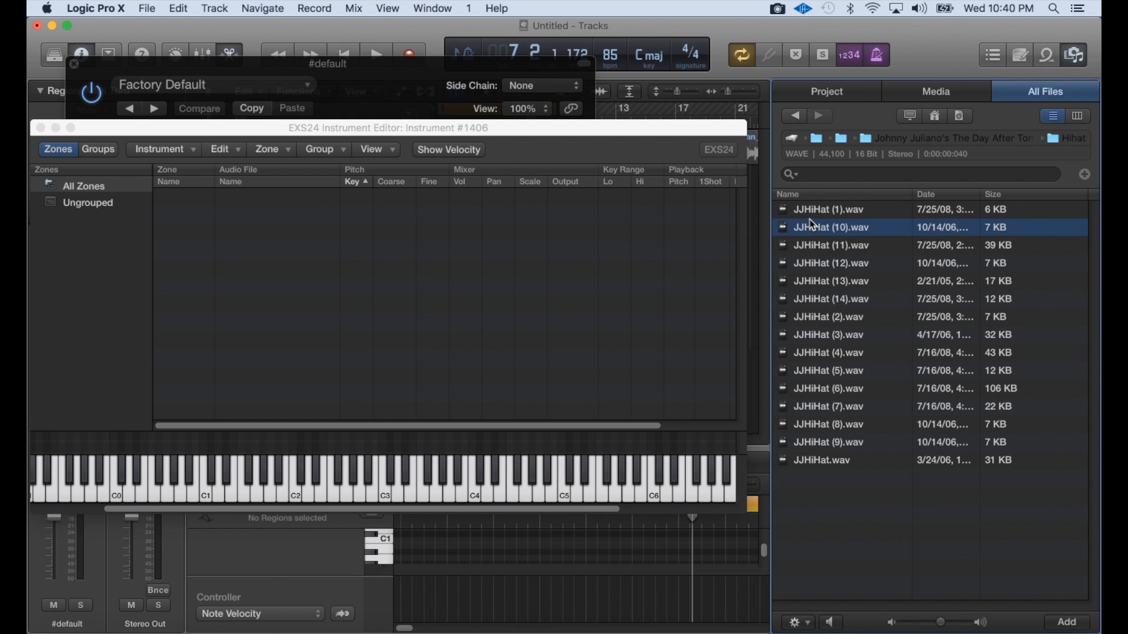
click(834, 627)
key(Down)
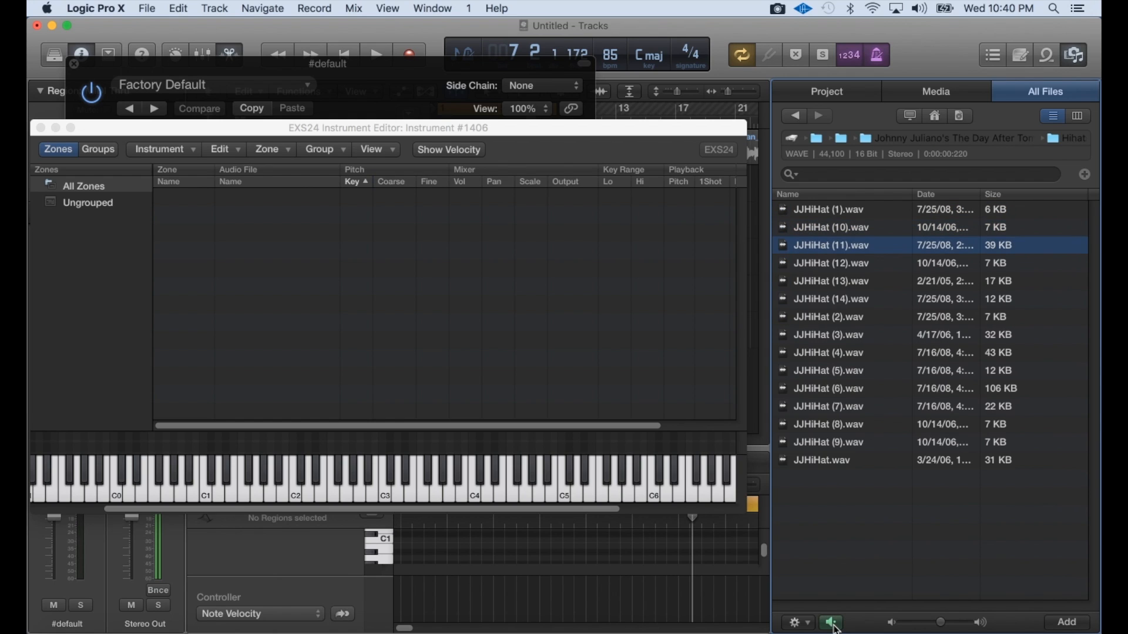
key(Down)
key(Down)
key(Down)
key(Down)
key(Down)
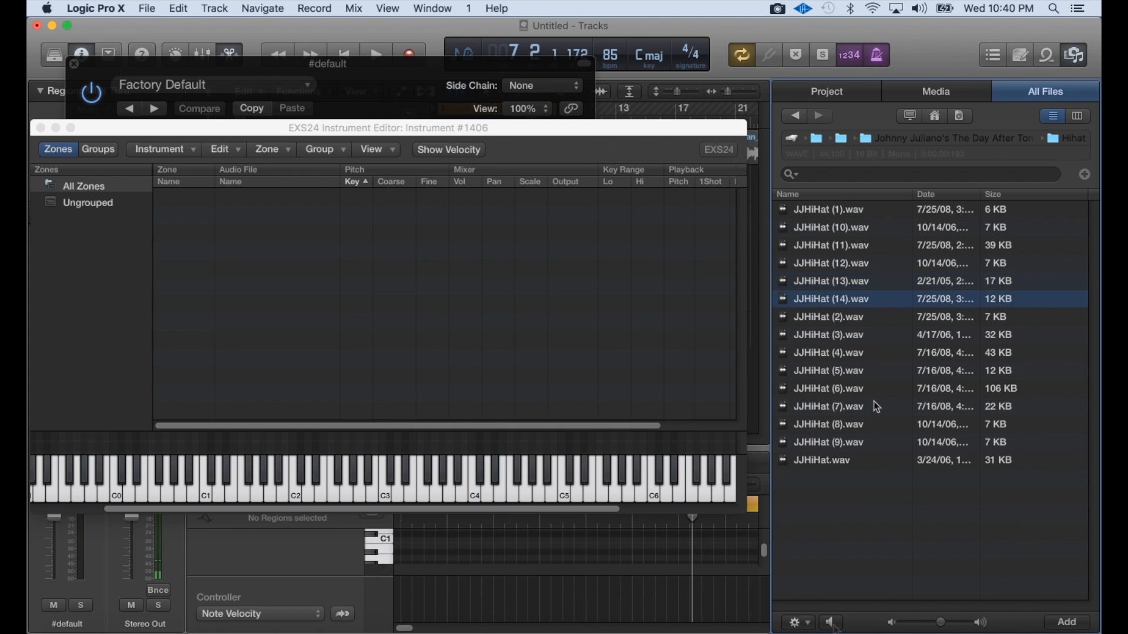
key(Down)
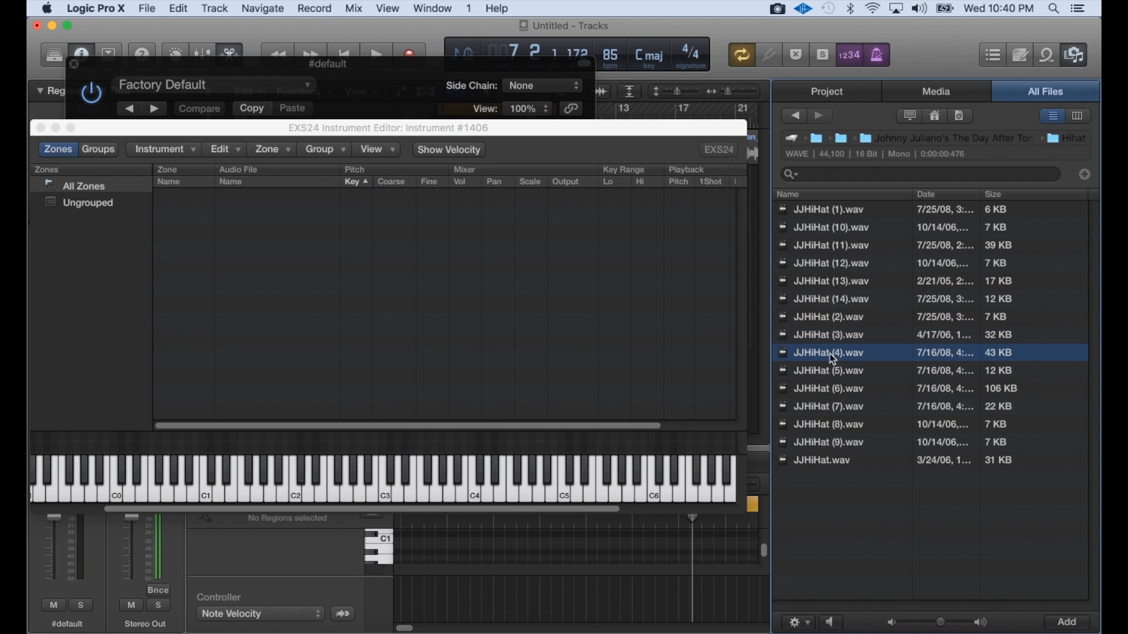
drag(831, 353, 512, 316)
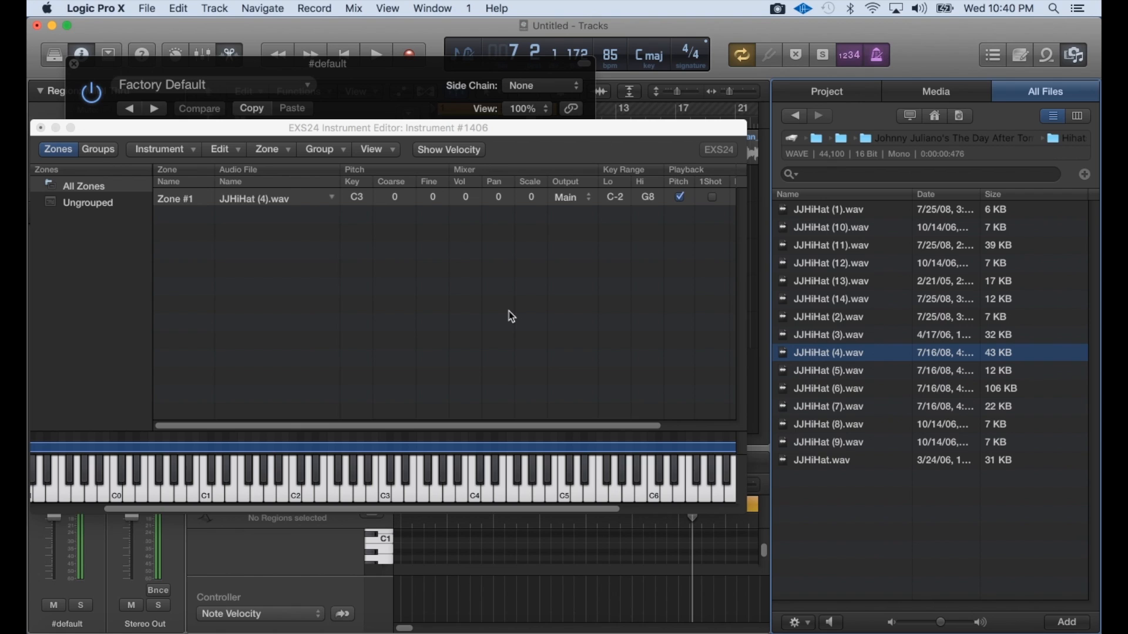
drag(478, 129, 634, 113)
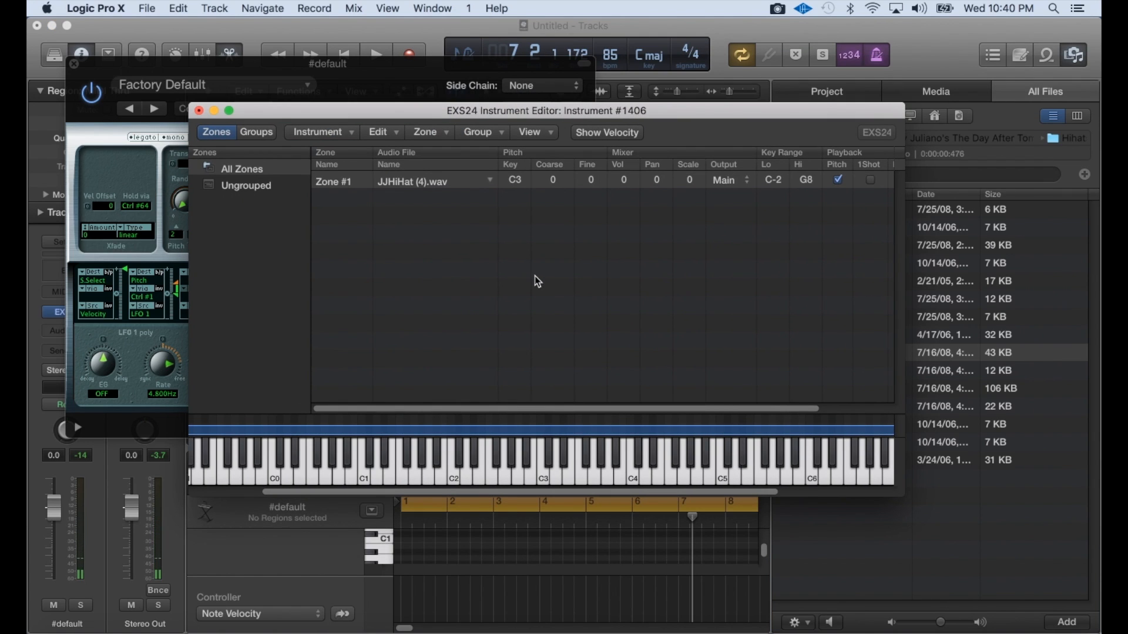
Open Note Repeat and set its rate to 1/16 Note
key(n)
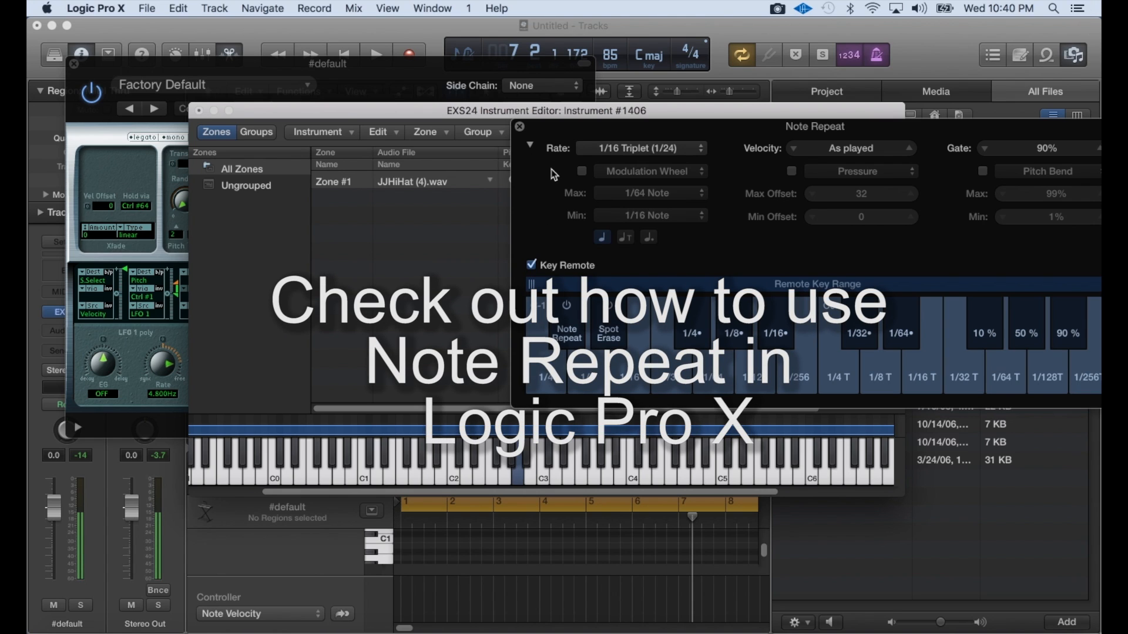
drag(623, 136, 435, 149)
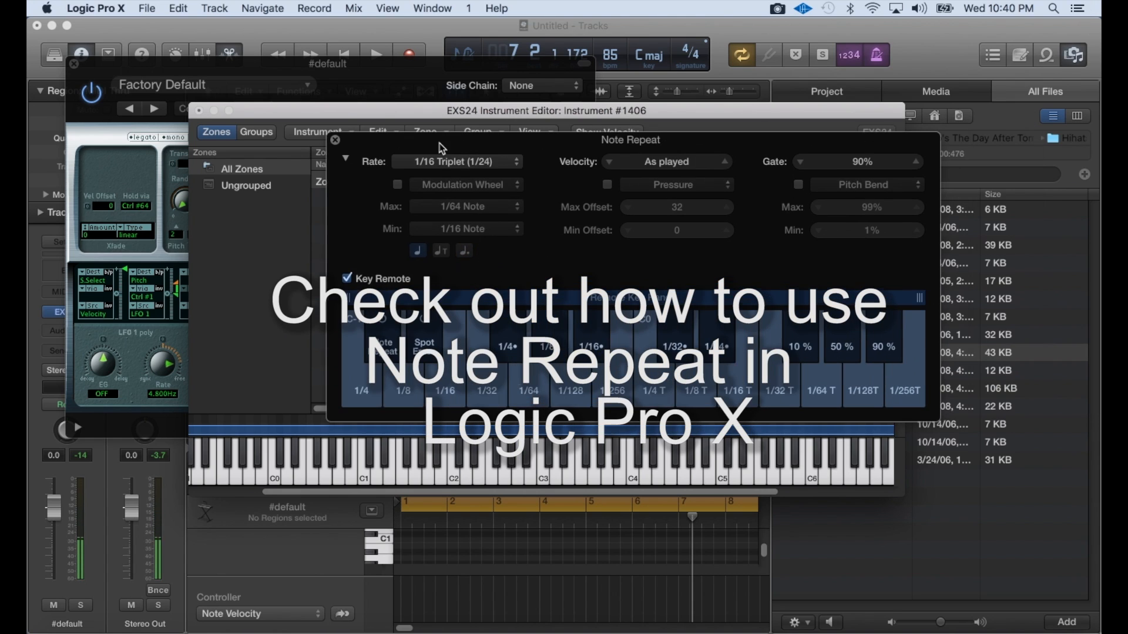
click(451, 161)
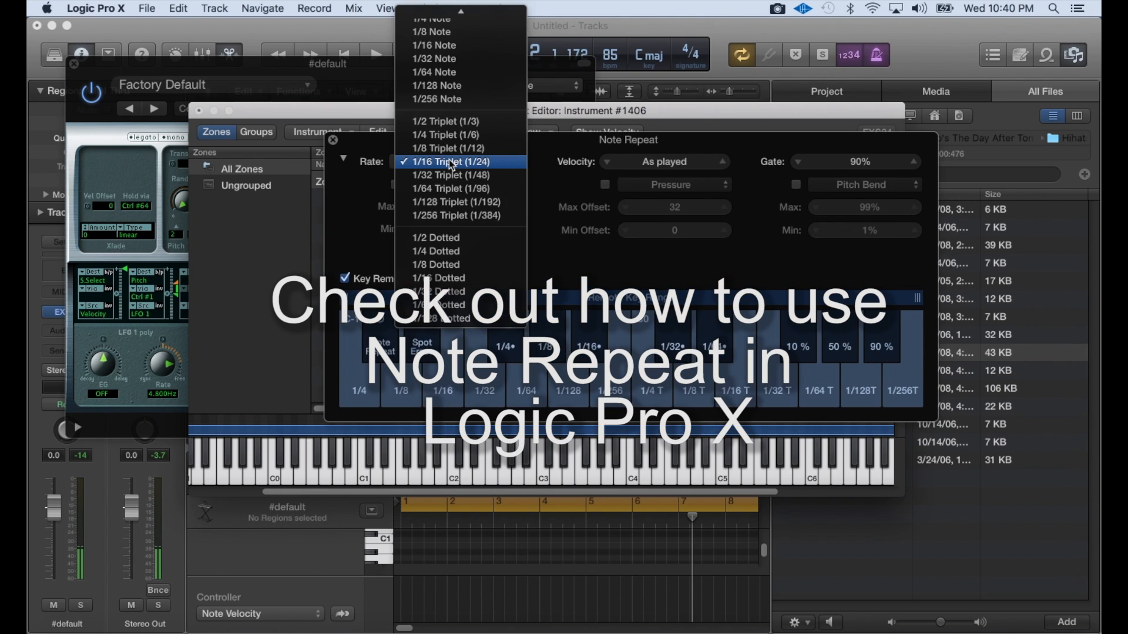
click(453, 53)
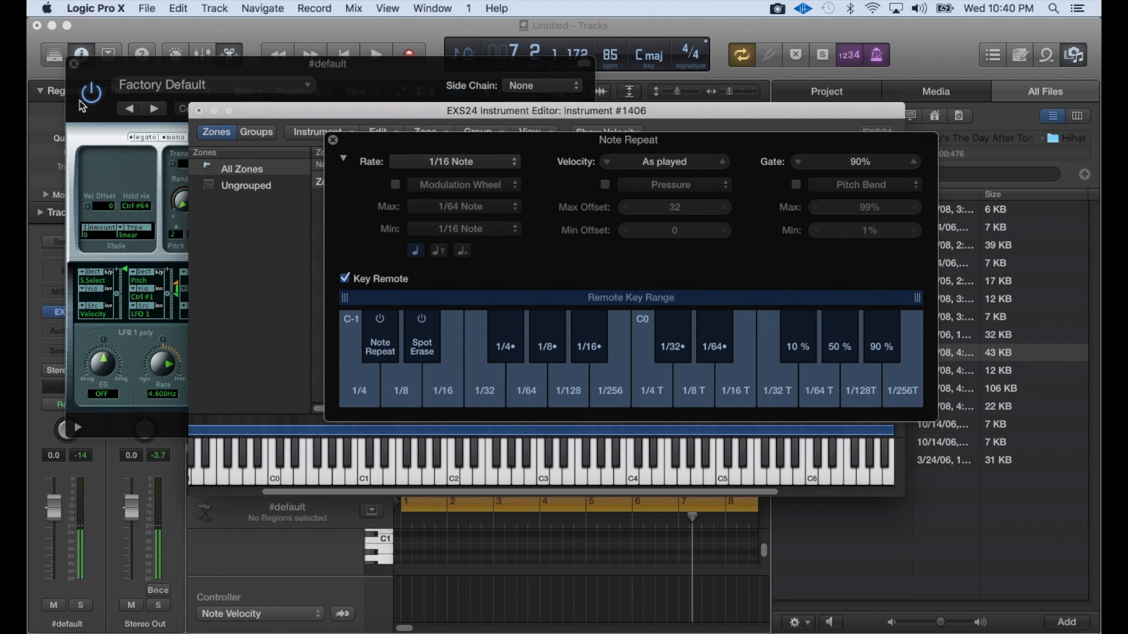
Close the EXS24 plug-in window, move the remaining windows off the track area and return the playhead to bar 1
click(75, 64)
drag(304, 117, 359, 472)
drag(408, 135, 441, 406)
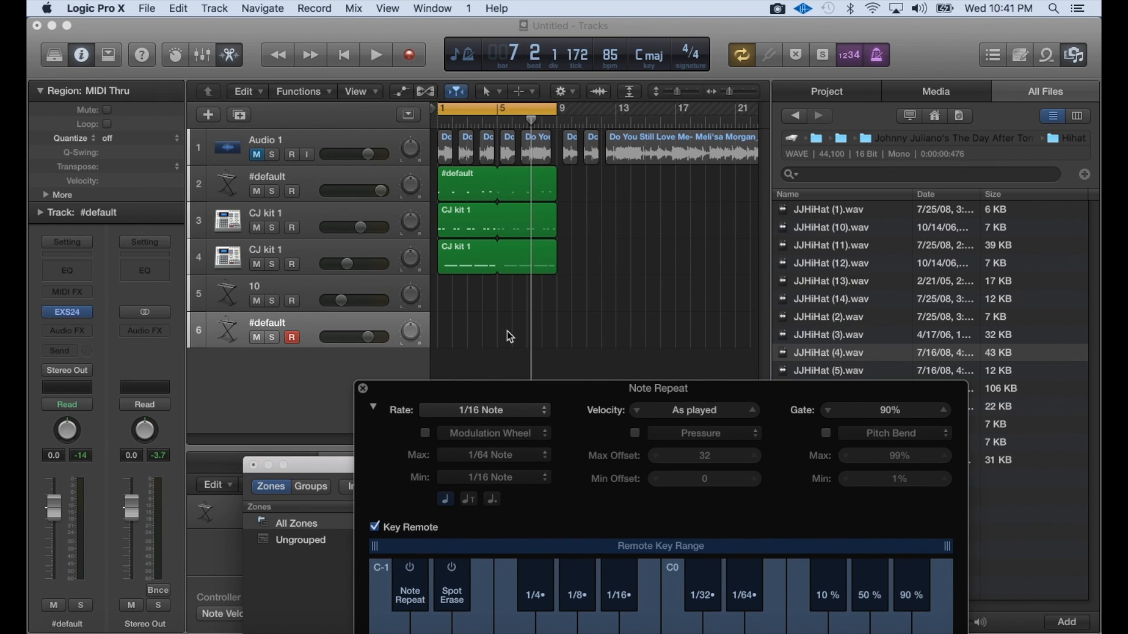
key(Return)
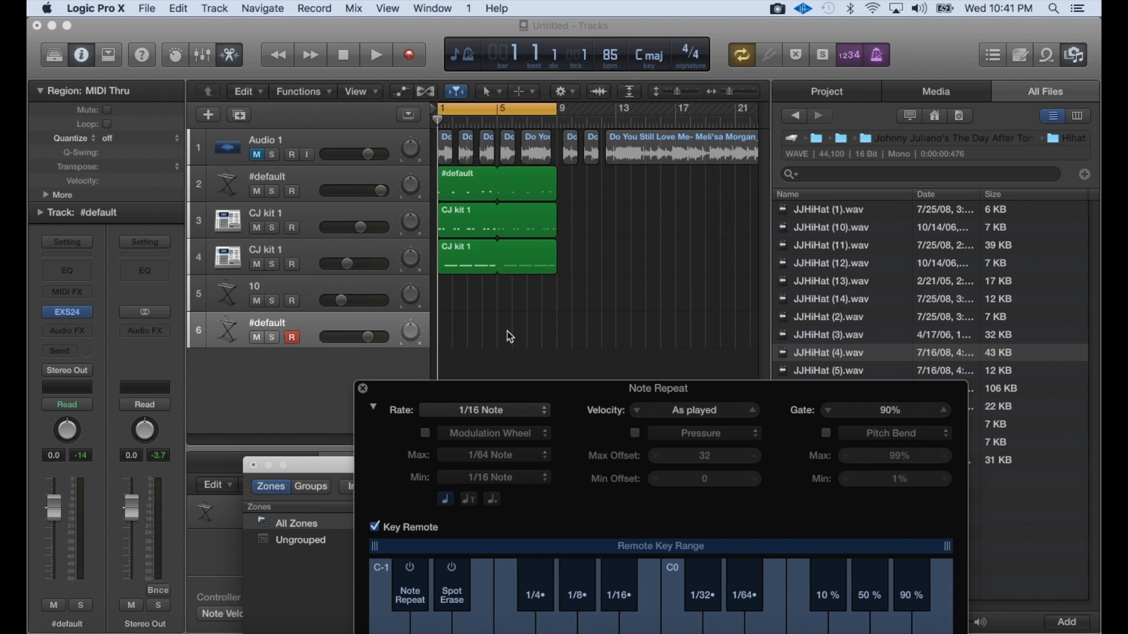
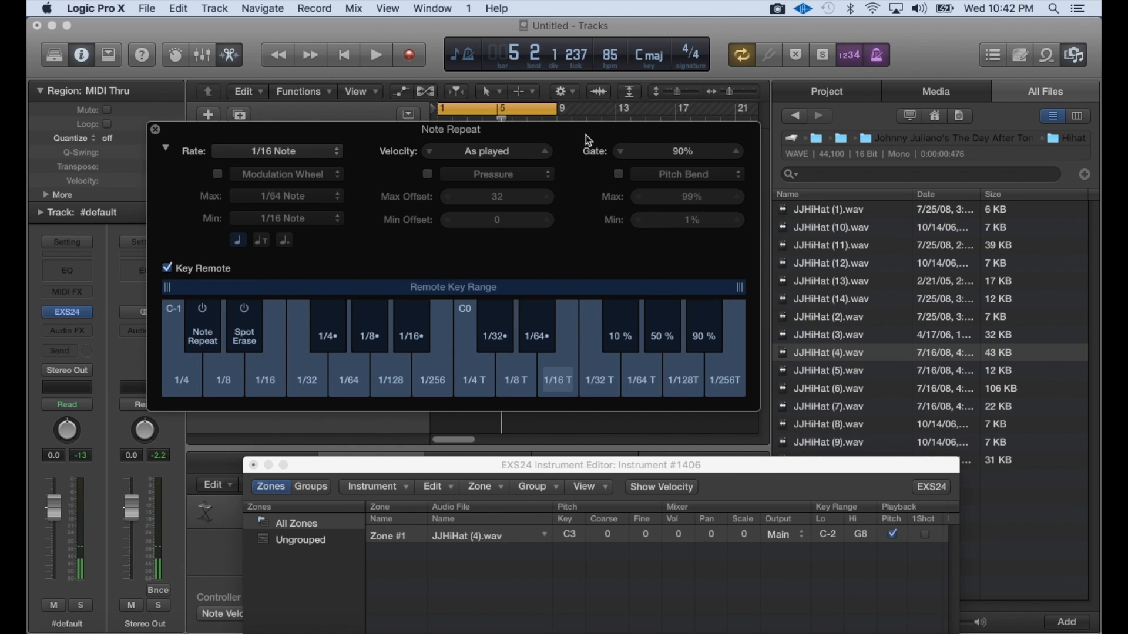
Record a hi-hat part across the eight-bar cycle on track 6, using 1/16 and 1/16 Triplet Note Repeat rates, and close Note Repeat
drag(587, 138, 598, 360)
key(r)
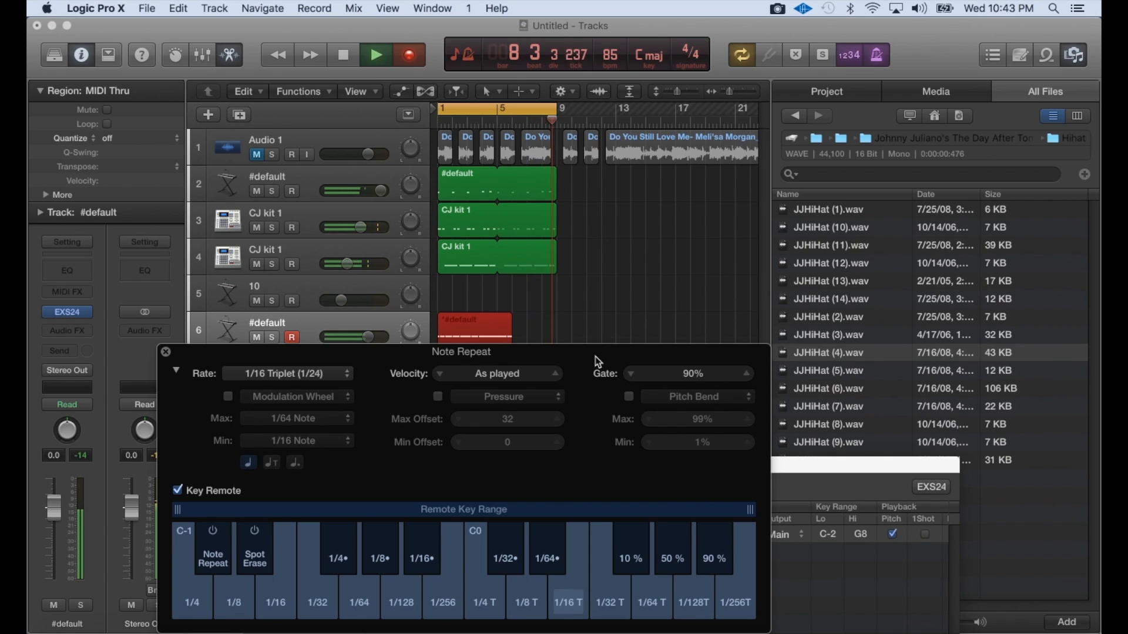
key(space)
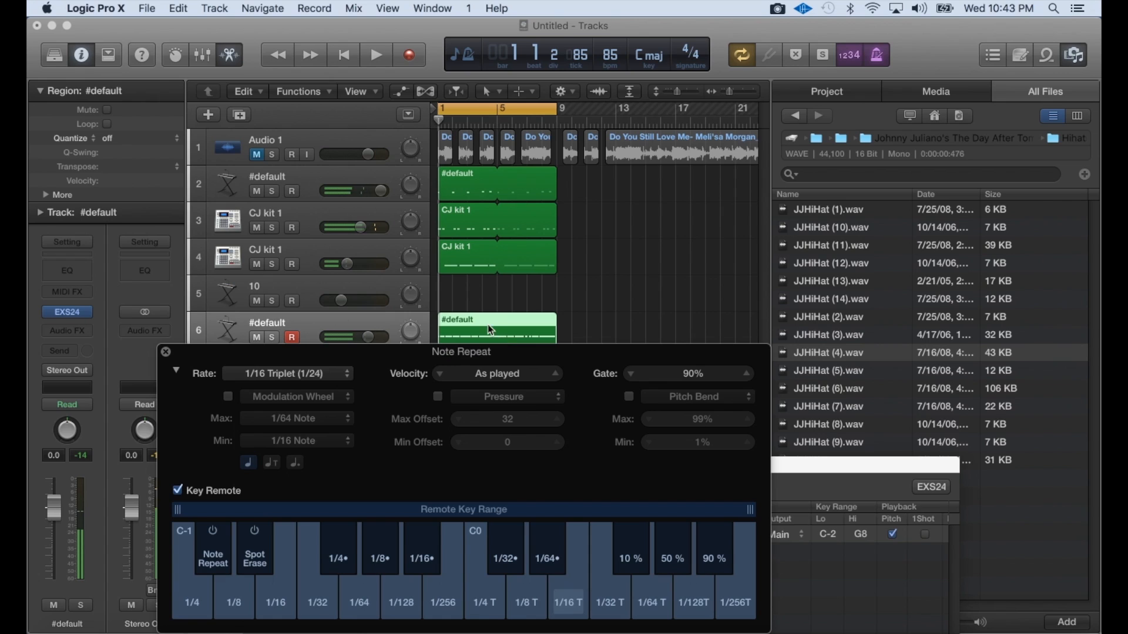
click(165, 352)
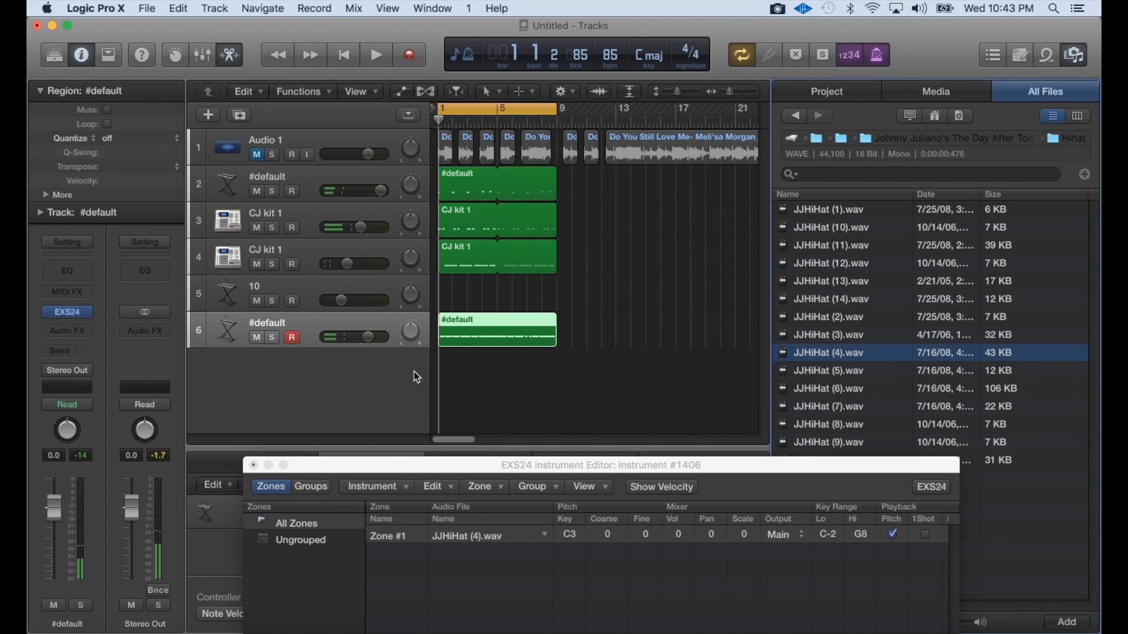
Close the Instrument Editor and browser, open the hi-hat region in an enlarged Piano Roll and select all its notes
double_click(473, 341)
click(270, 465)
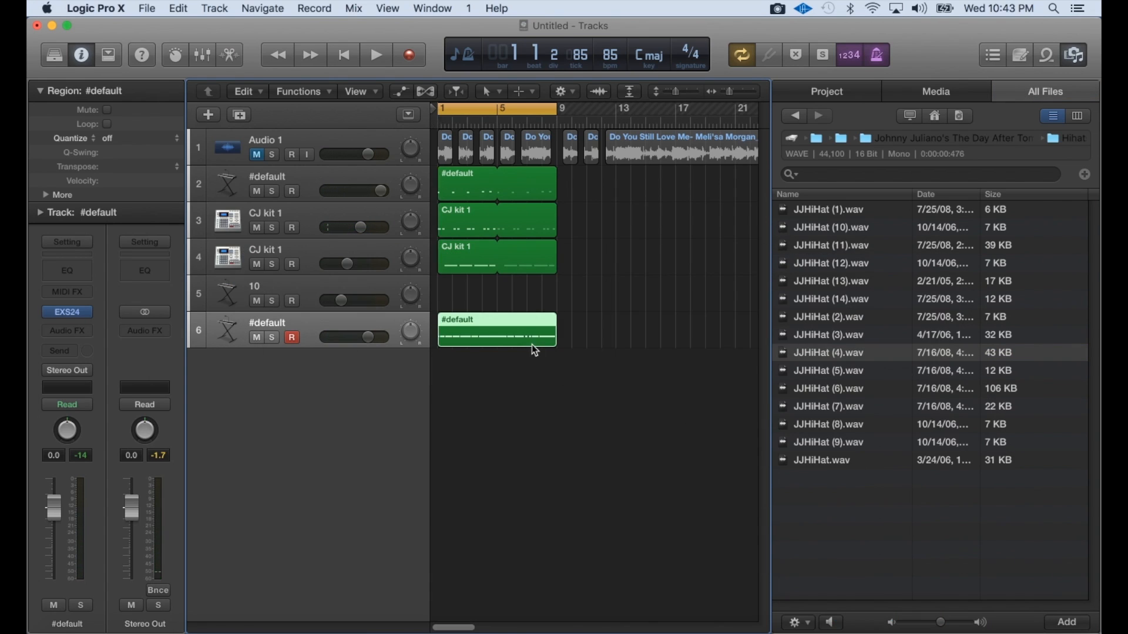
double_click(521, 339)
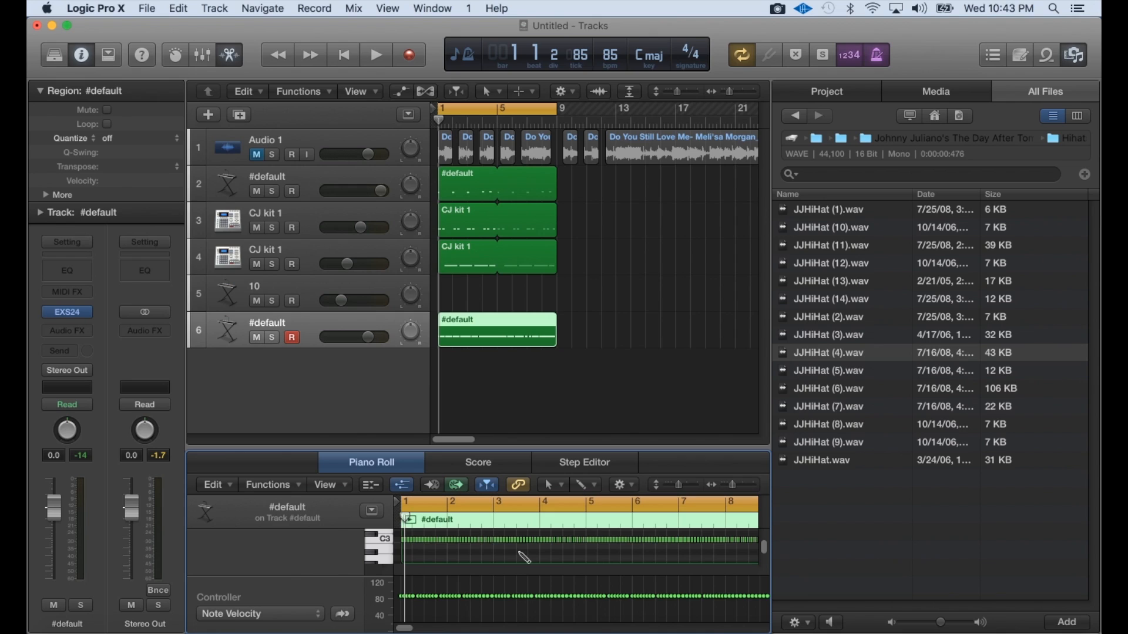
key(super+a)
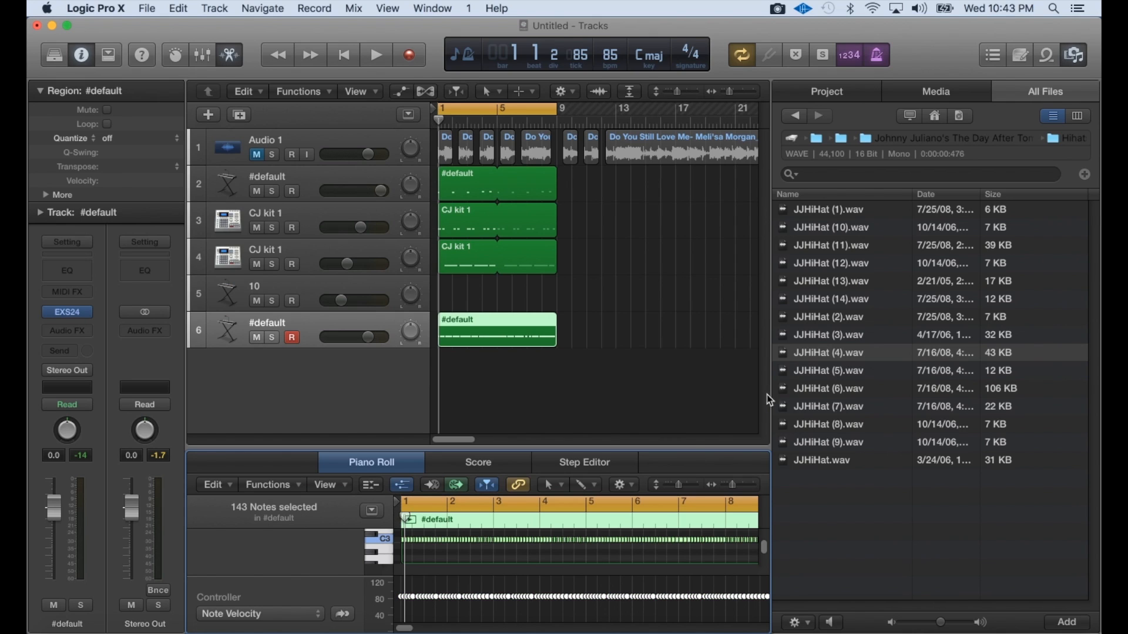
click(1074, 65)
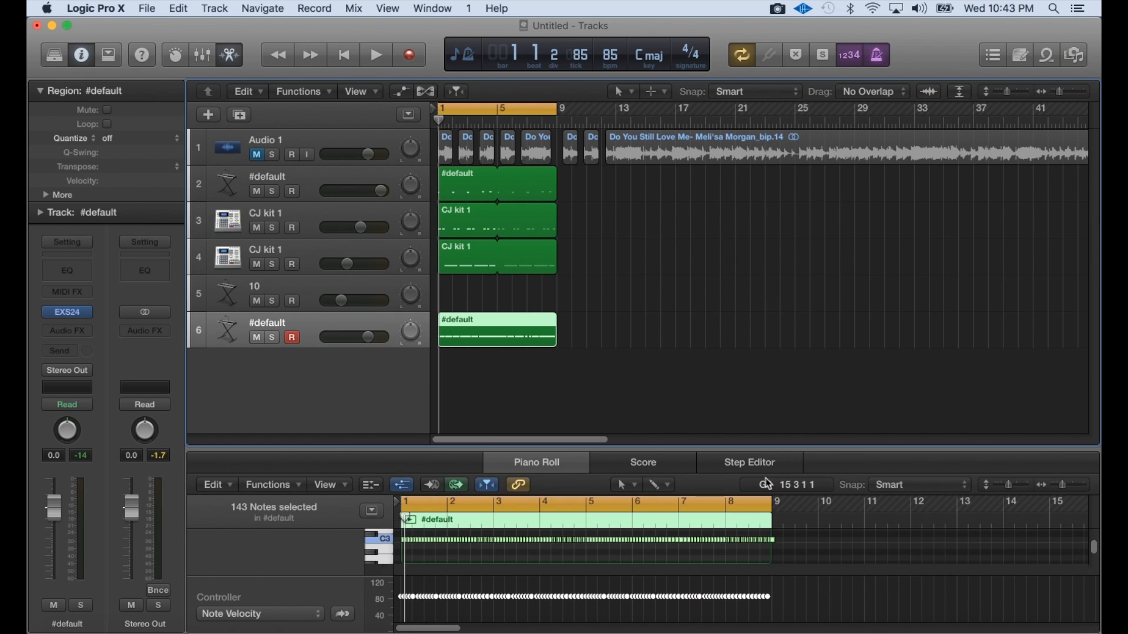
drag(767, 448, 778, 327)
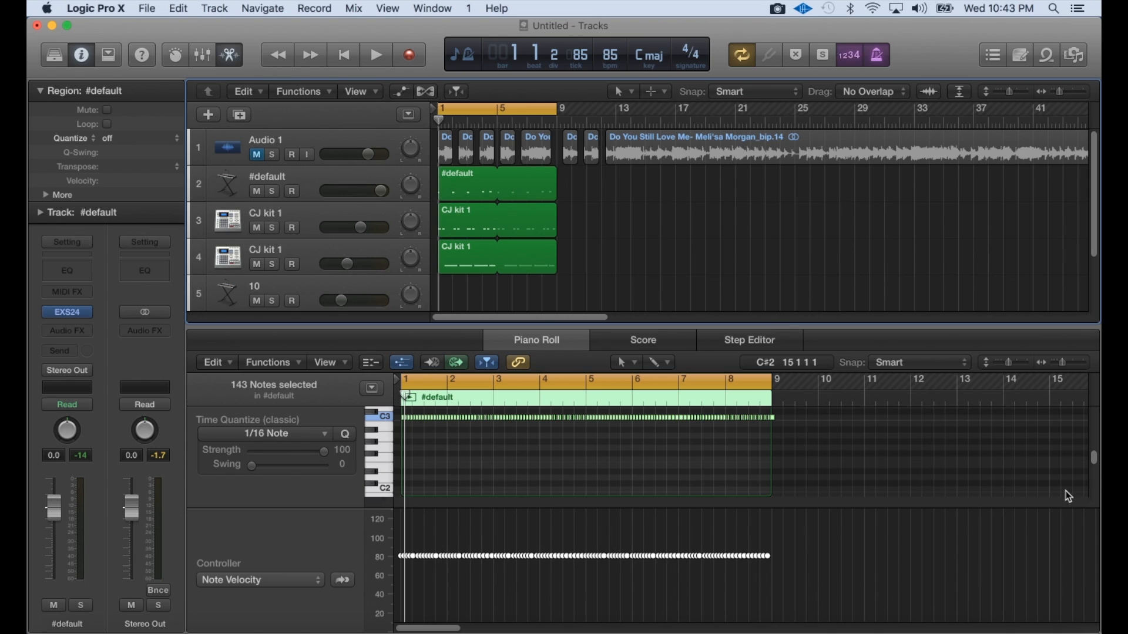
mouse_move(1061, 366)
mouse_down()
mouse_move(1083, 364)
mouse_move(1066, 360)
mouse_up()
Copy the first four notes of the fast roll in bar 2 to the last beat of bar 1 and play it back
key(space)
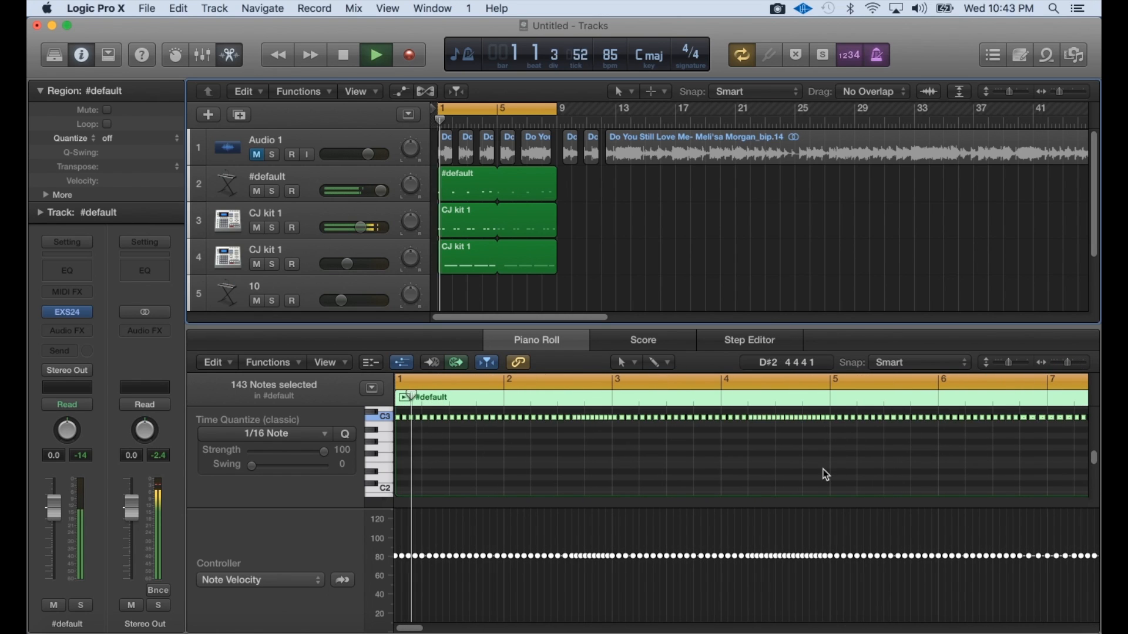
key(space)
click(593, 435)
drag(583, 424, 579, 422)
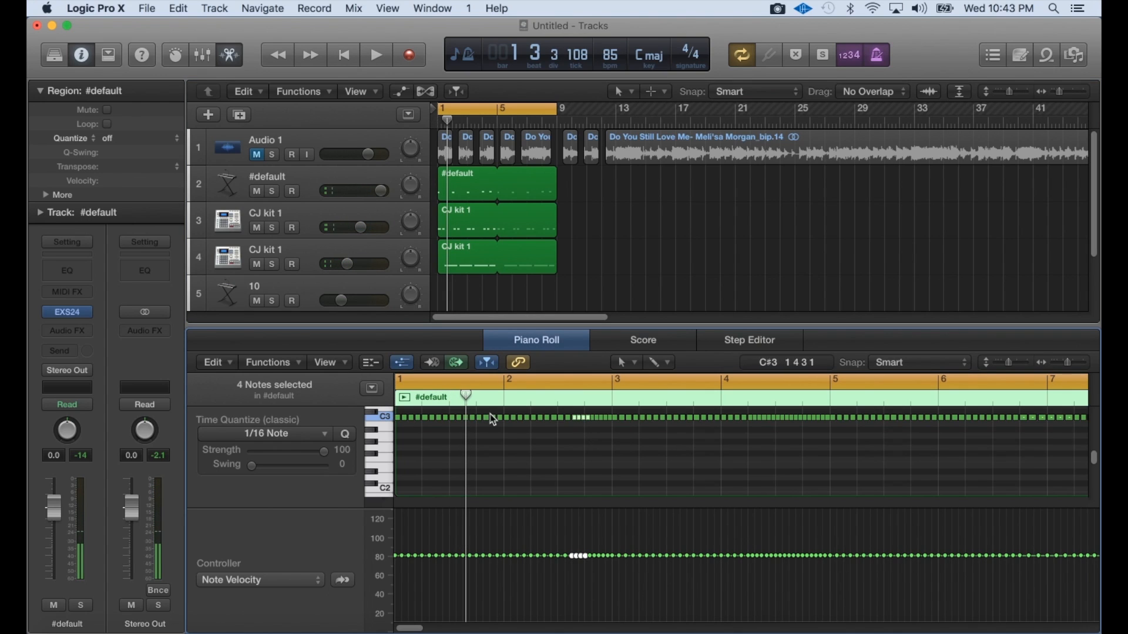
mouse_move(493, 419)
mouse_down()
mouse_move(476, 391)
mouse_move(492, 425)
mouse_up()
key(super+v)
key(space)
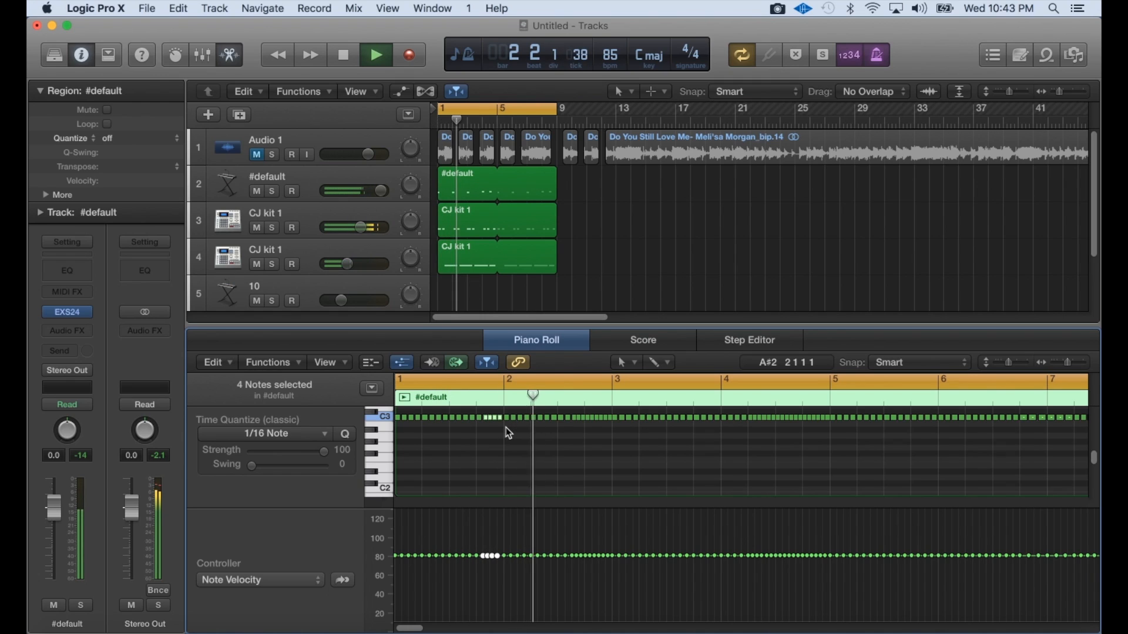
key(space)
Lower the four fast notes ending bar 1 and the first four of bar 2's roll to A#2, and that roll's last five notes to G2
drag(490, 428, 492, 441)
key(space)
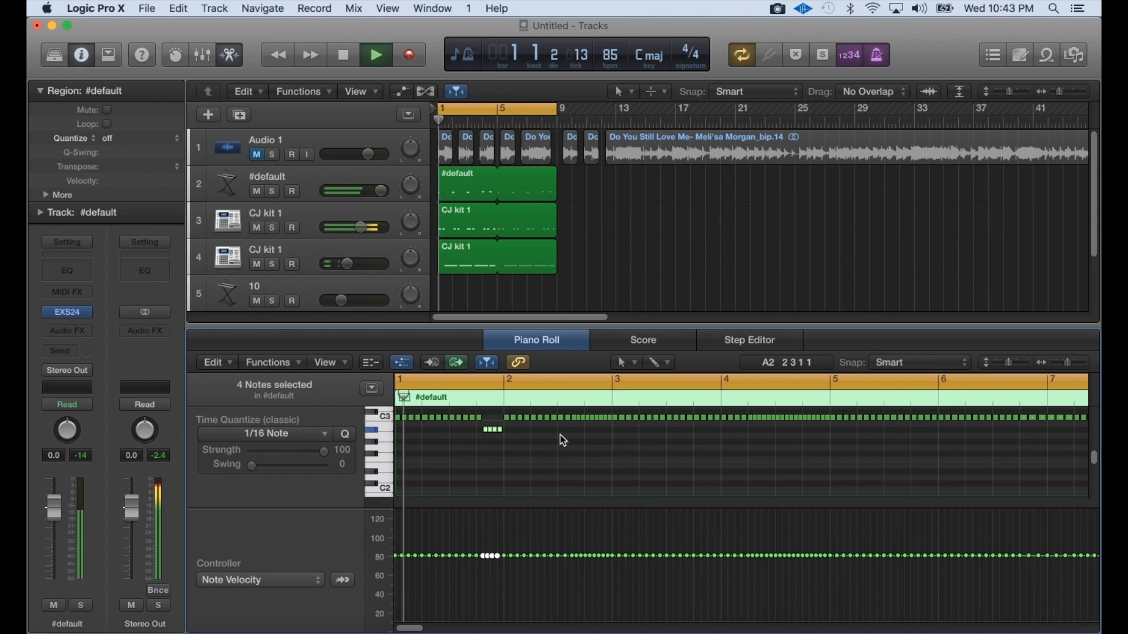
drag(615, 428, 599, 449)
key(space)
click(608, 436)
key(space)
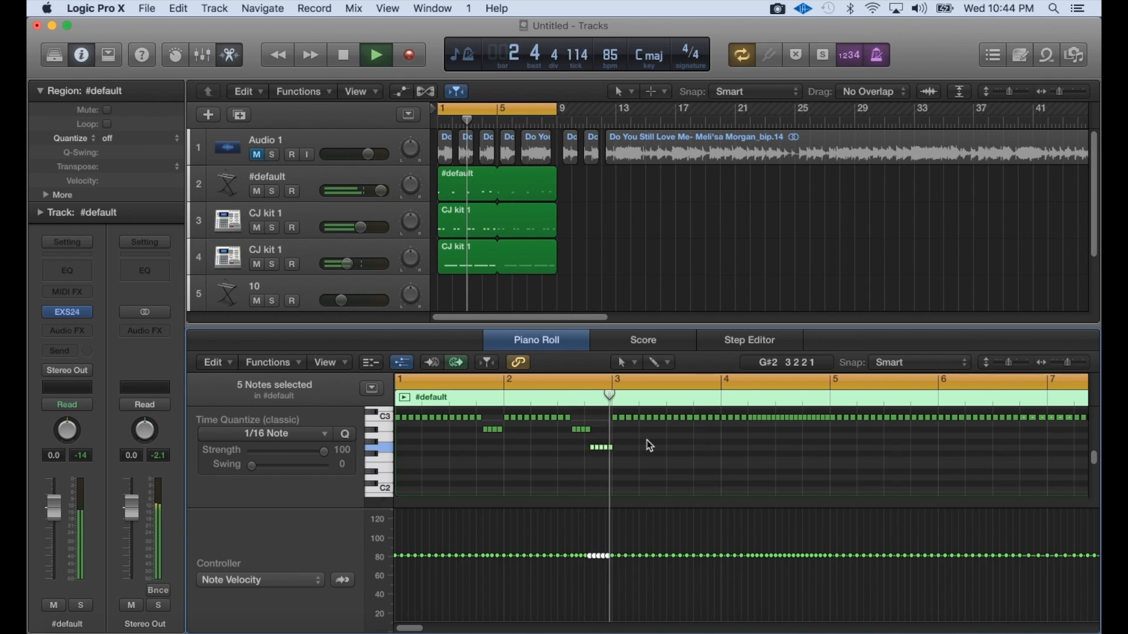
Stop playback and select the CJ kit 1 track in track 4
key(space)
click(373, 259)
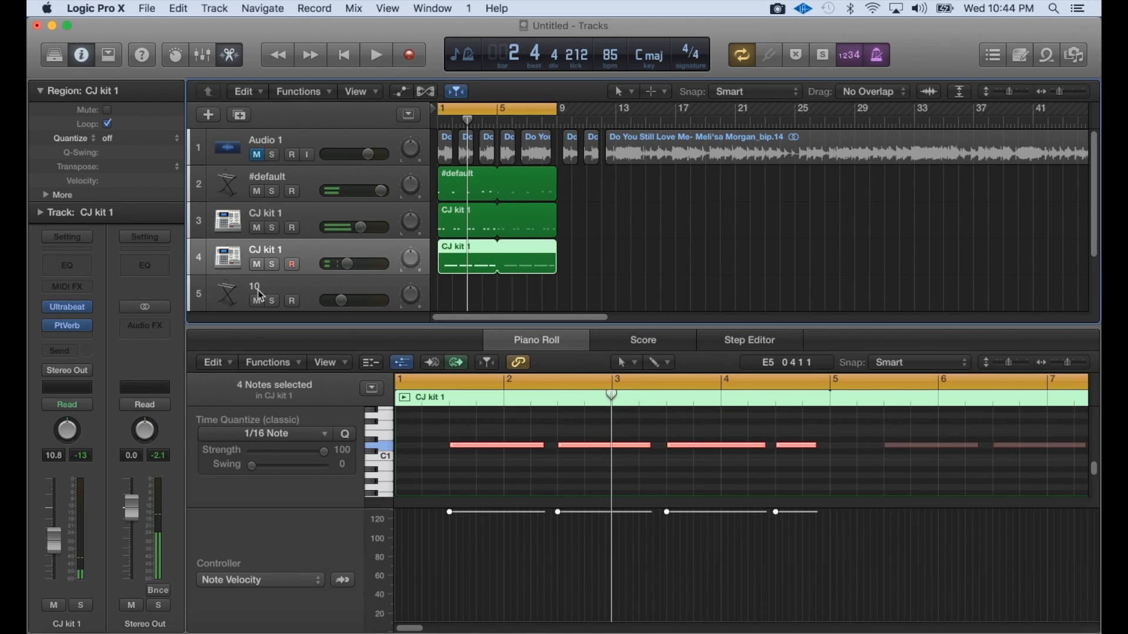
Open the Instrument Editor of the #default hi-hat track's EXS24 and delete its JJHiHat (4).wav zone
click(310, 287)
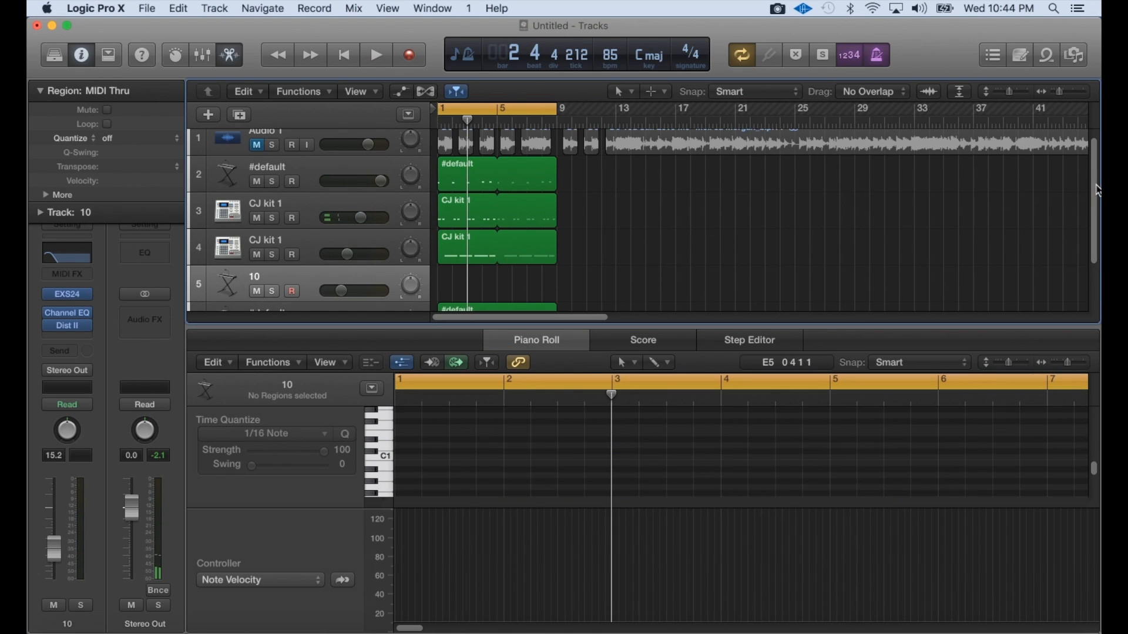
drag(1097, 191, 1088, 204)
click(349, 291)
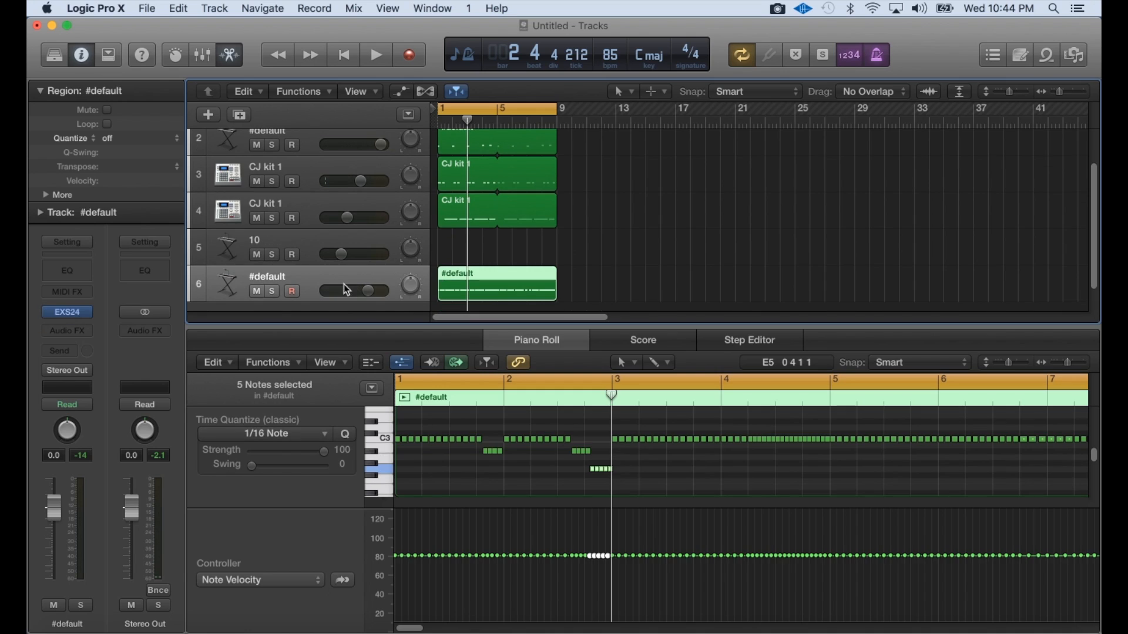
click(67, 312)
click(521, 140)
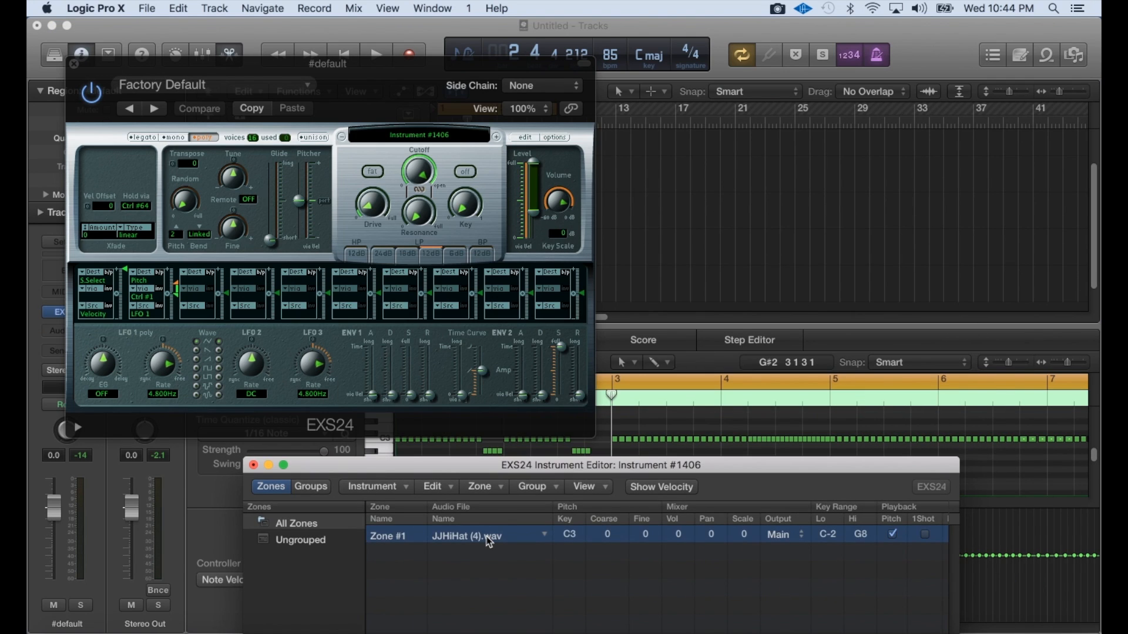
key(Delete)
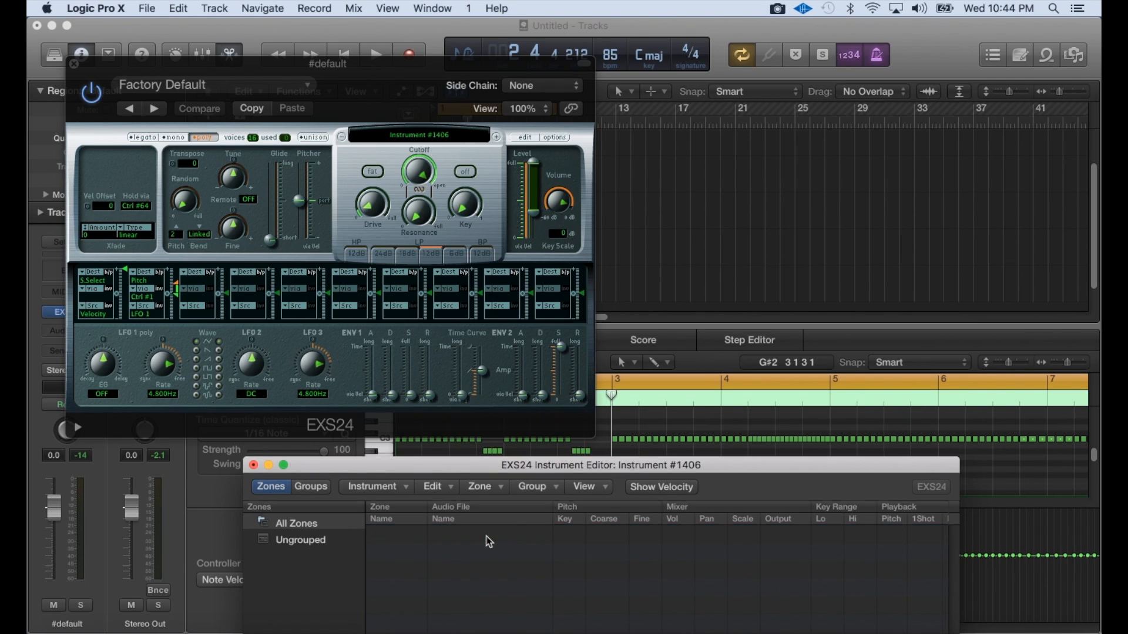
Load JJHiHat (7).wav from the file browser into the empty hi-hat instrument and play the beat
click(1074, 56)
click(828, 408)
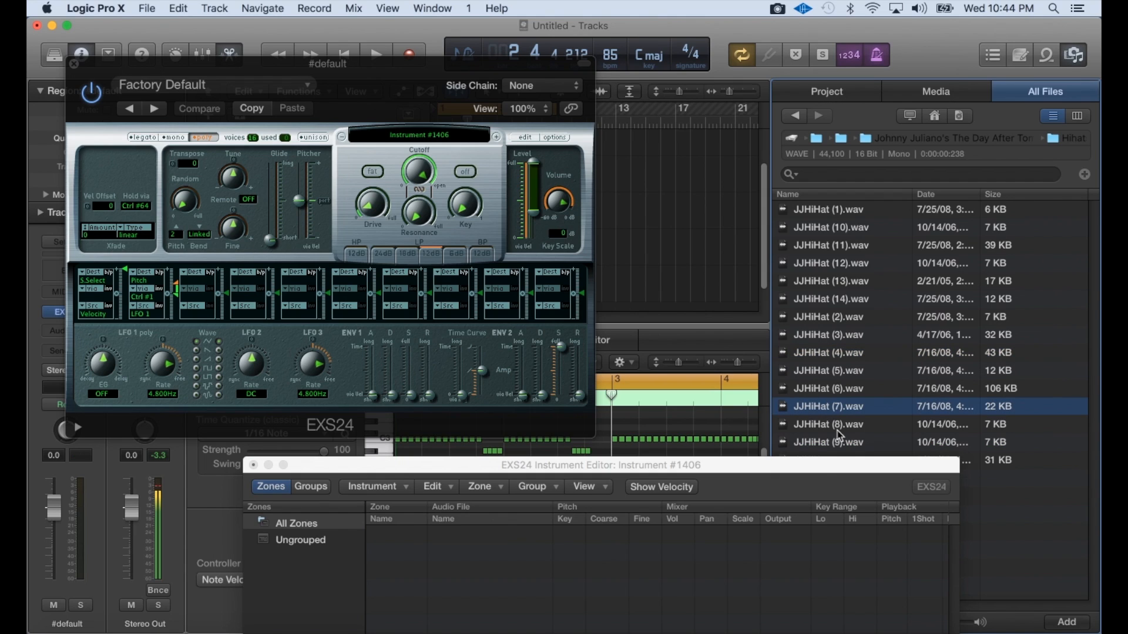
drag(828, 424, 633, 512)
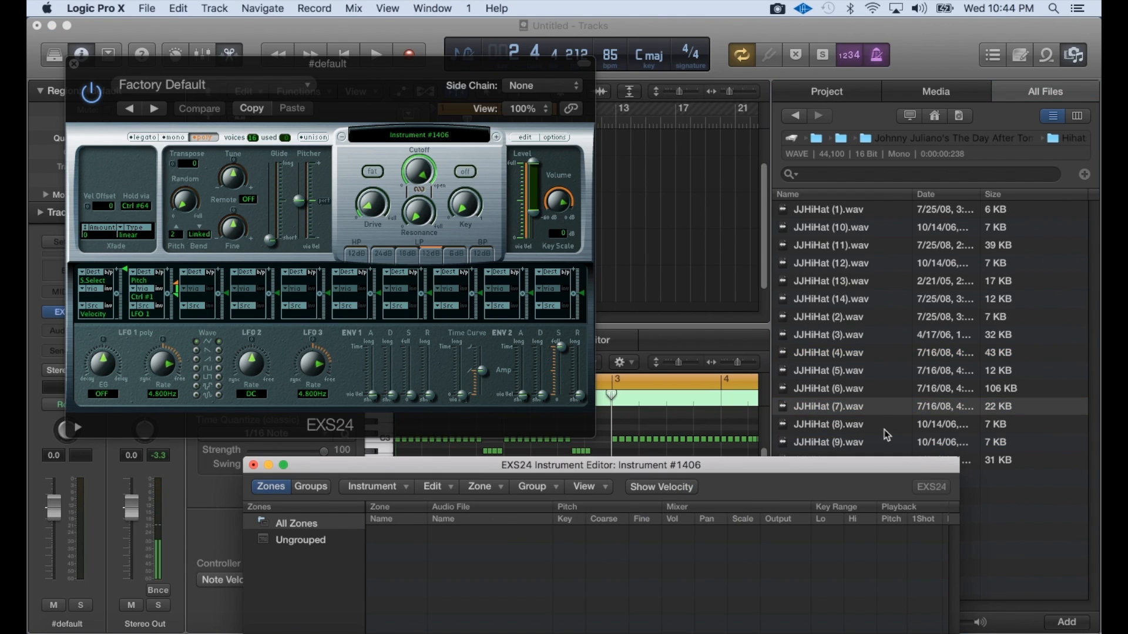
drag(850, 432, 766, 552)
key(space)
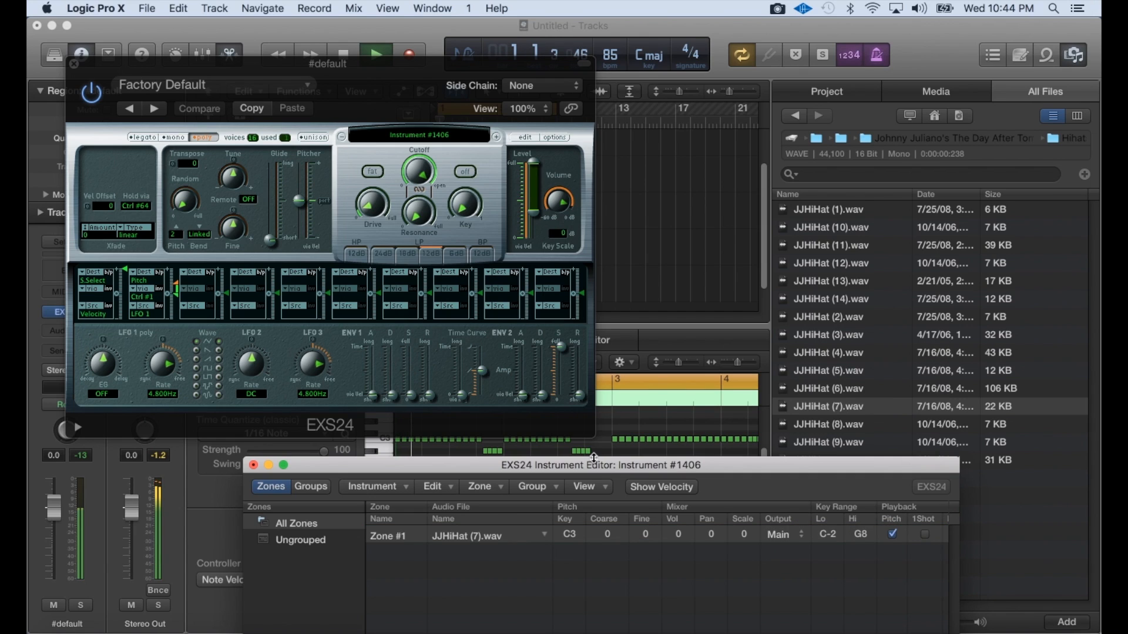
drag(602, 474, 470, 316)
drag(763, 307, 708, 306)
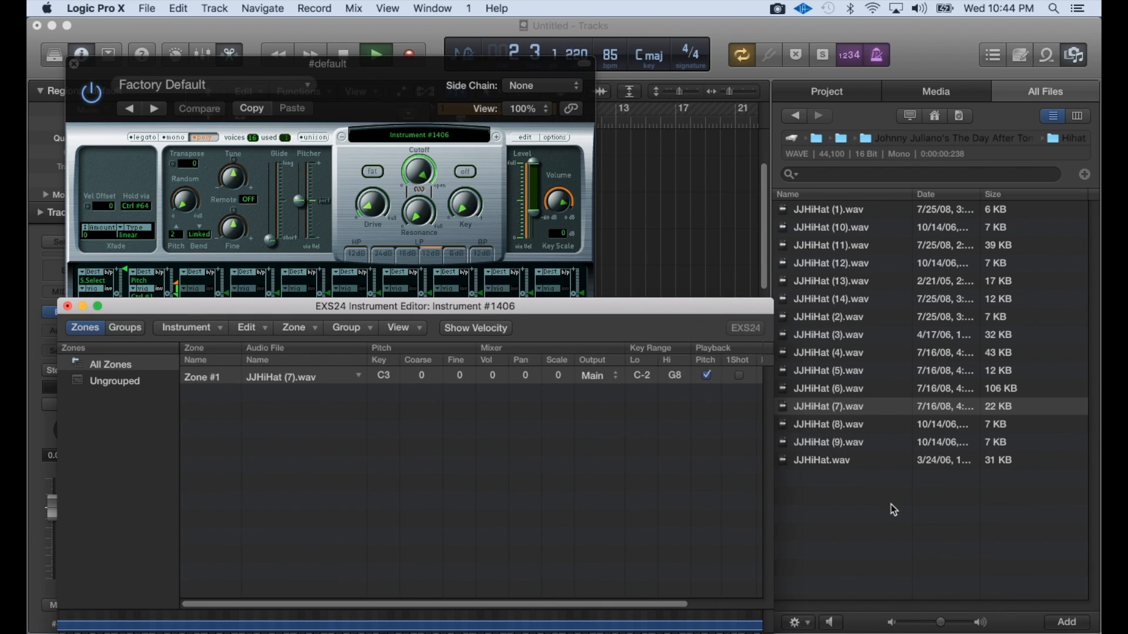
Replace the JJHiHat (7).wav zone with JJHiHat (8).wav
drag(834, 433, 536, 477)
click(315, 379)
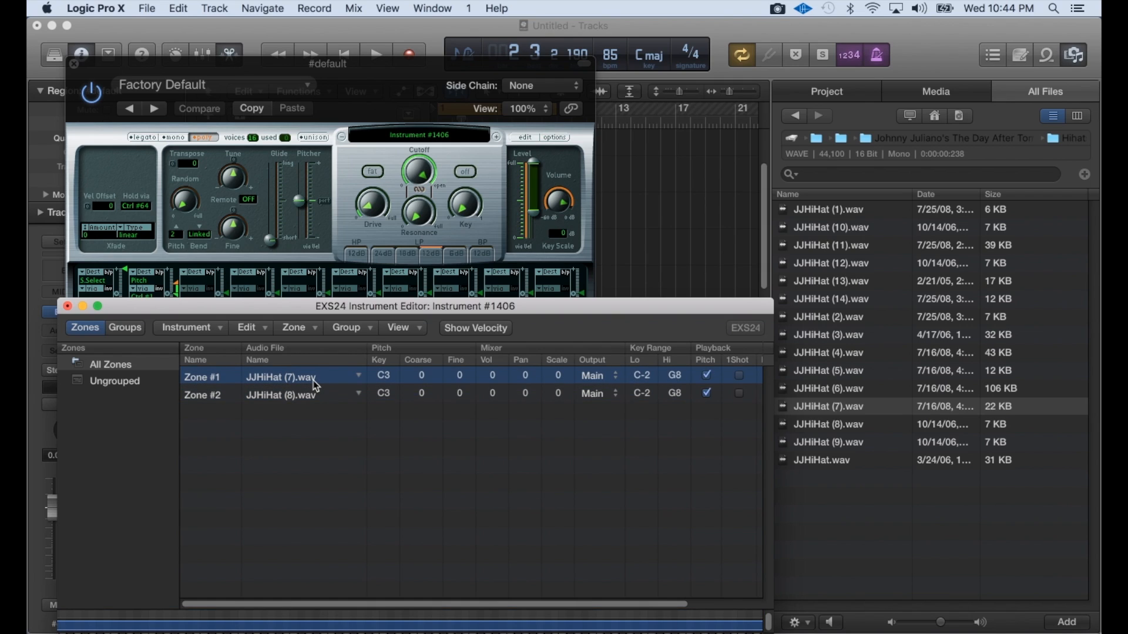
key(Delete)
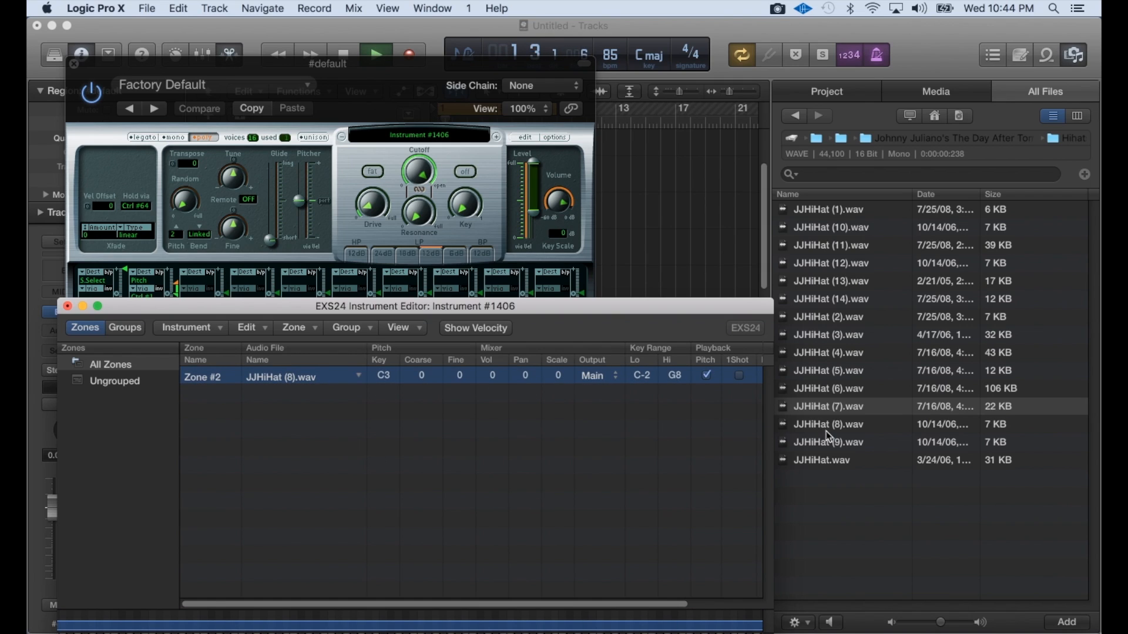
Replace the JJHiHat (8).wav zone with layered JJHiHat.wav and JJHiHat (13).wav zones, close the EXS24 window and stop playback
drag(827, 430, 439, 494)
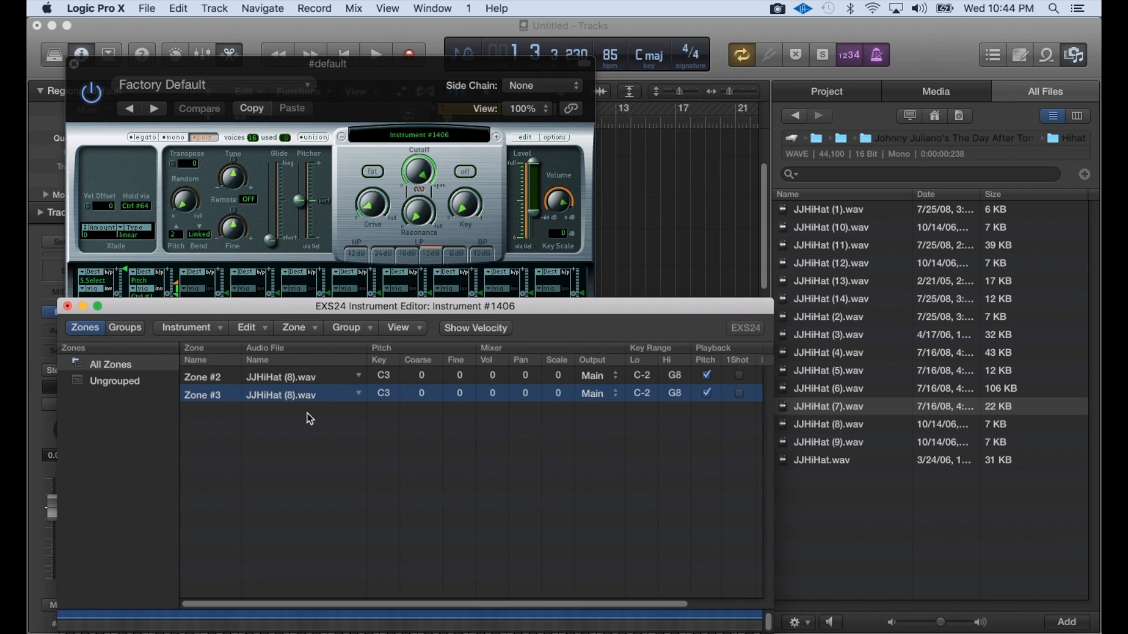
shift+click(299, 378)
key(Delete)
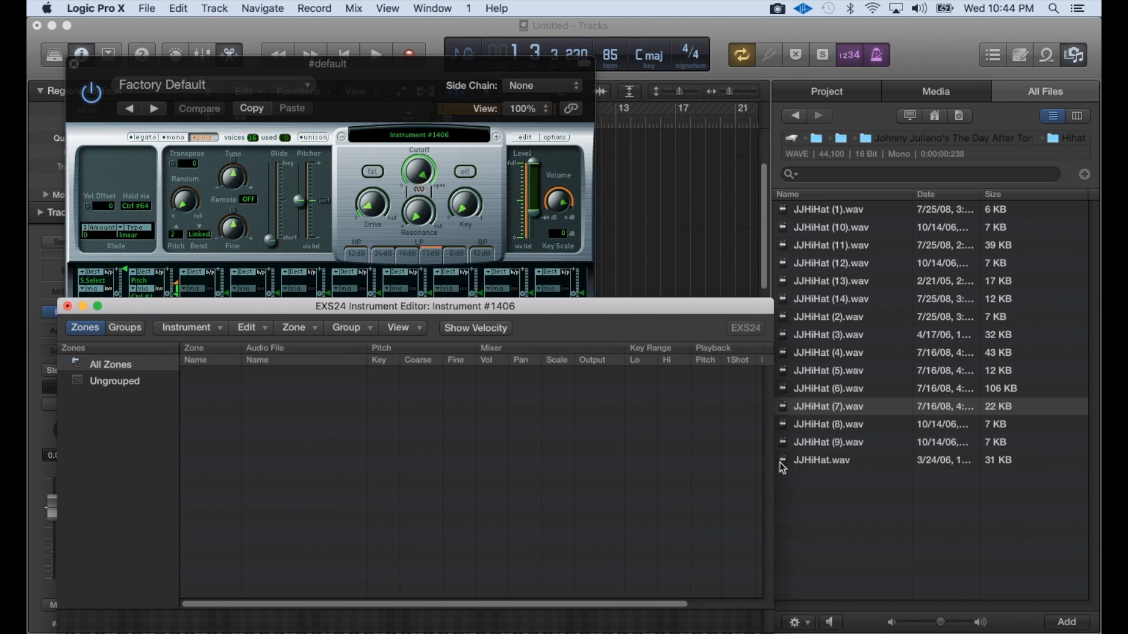
drag(815, 468, 272, 477)
key(space)
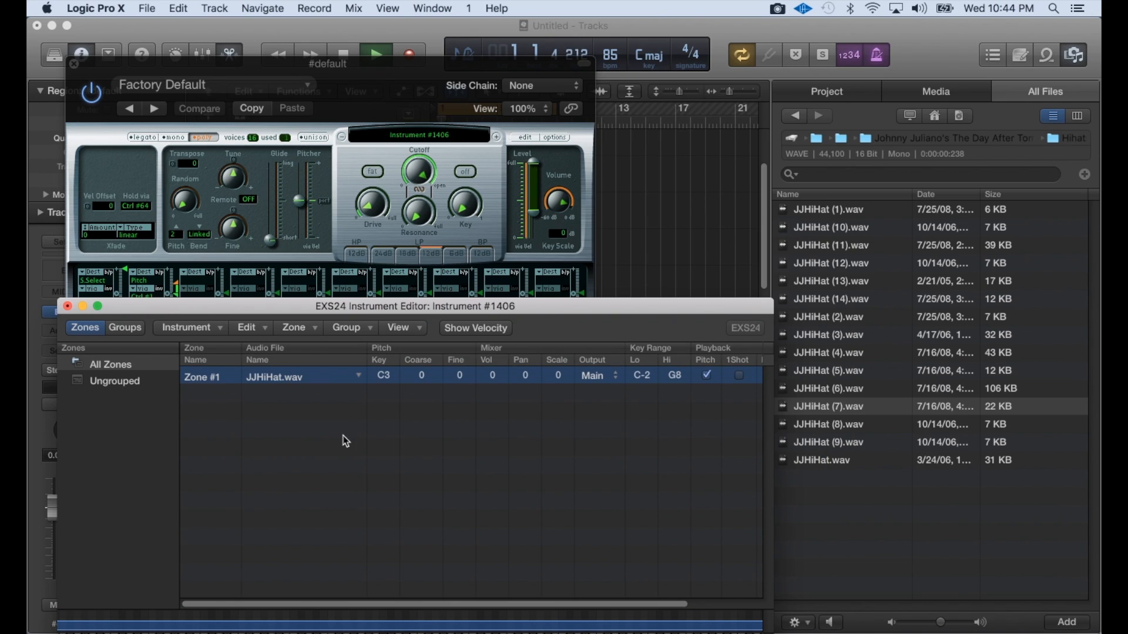
drag(822, 288, 448, 428)
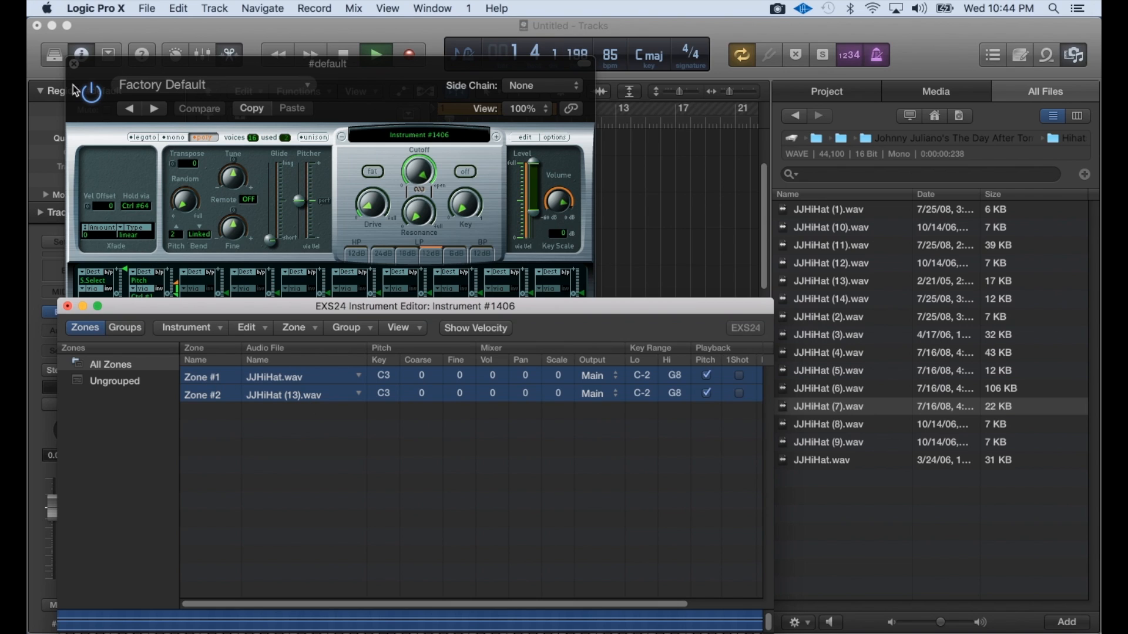
click(74, 65)
drag(215, 312, 426, 500)
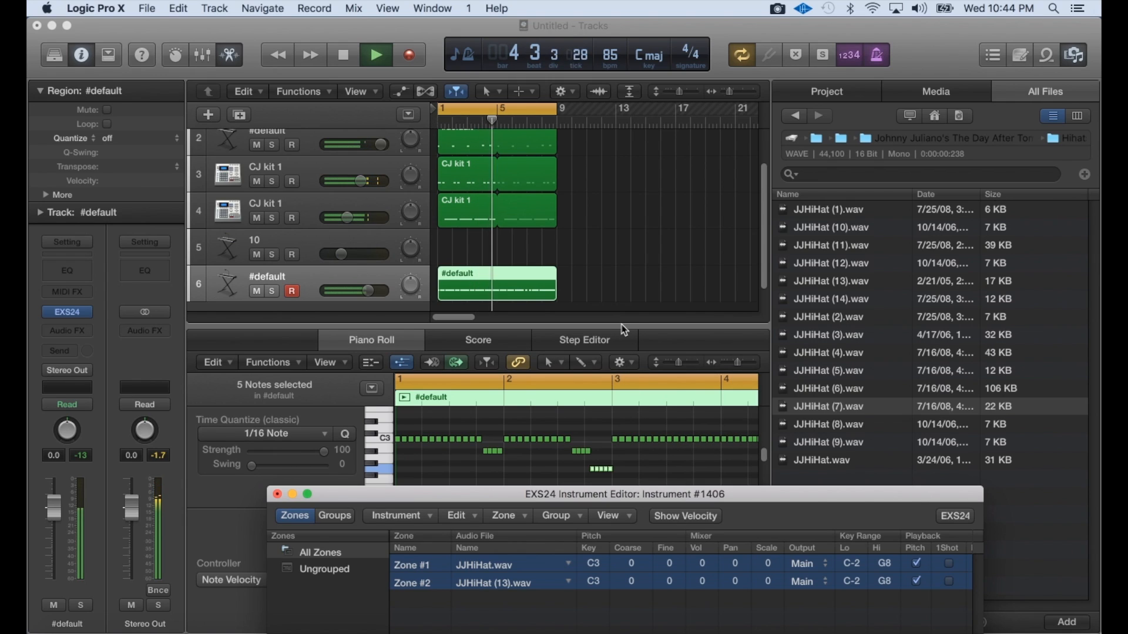
key(space)
Trim the #default hi-hat region to end at bar 5, loop it to bar 9 and play it back
click(552, 293)
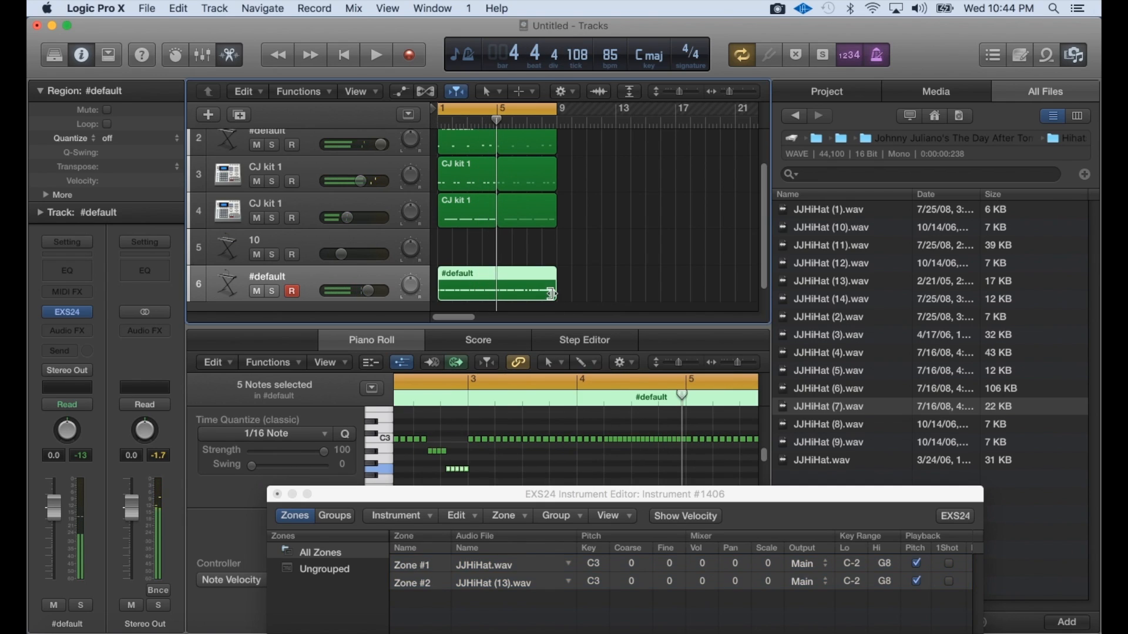
mouse_move(557, 284)
mouse_down()
mouse_move(501, 281)
mouse_move(557, 280)
mouse_up()
key(space)
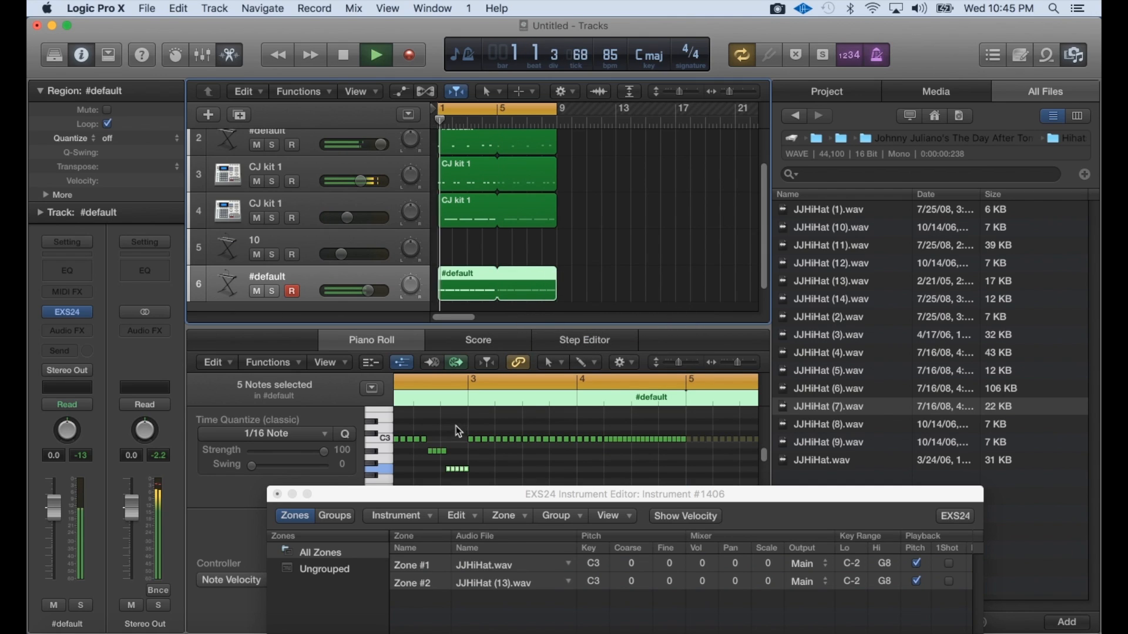
Close the Instrument Editor, move track 10 below the #default hi-hat track and close the file browser
click(277, 495)
drag(304, 235, 312, 280)
mouse_move(343, 242)
mouse_down()
mouse_move(360, 330)
mouse_move(340, 259)
mouse_up()
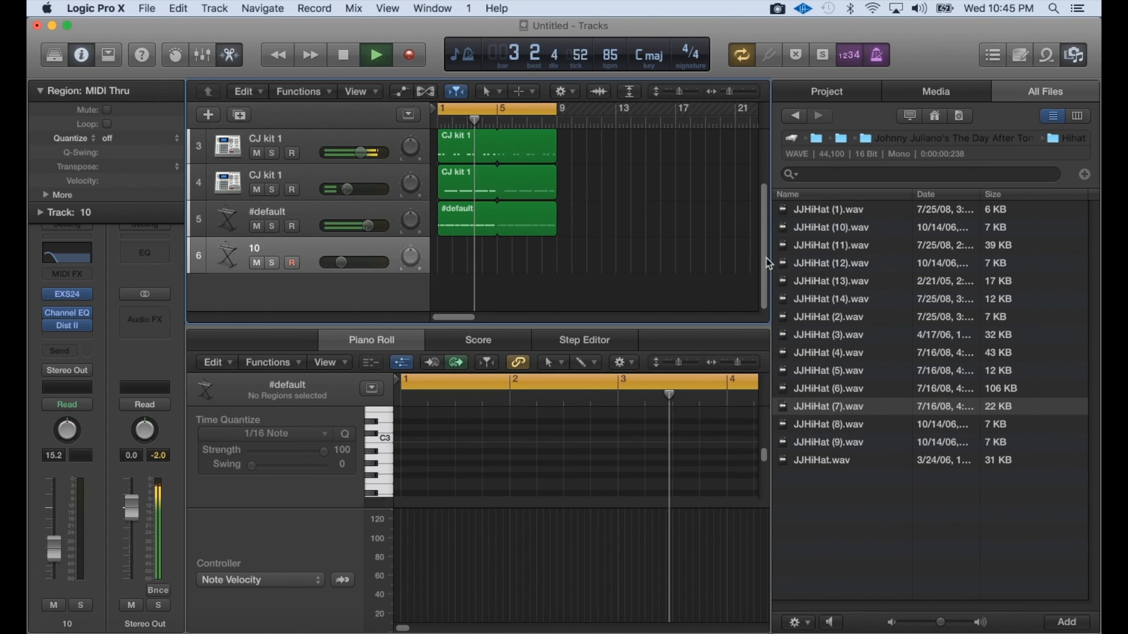
scroll(768, 264, up, 3)
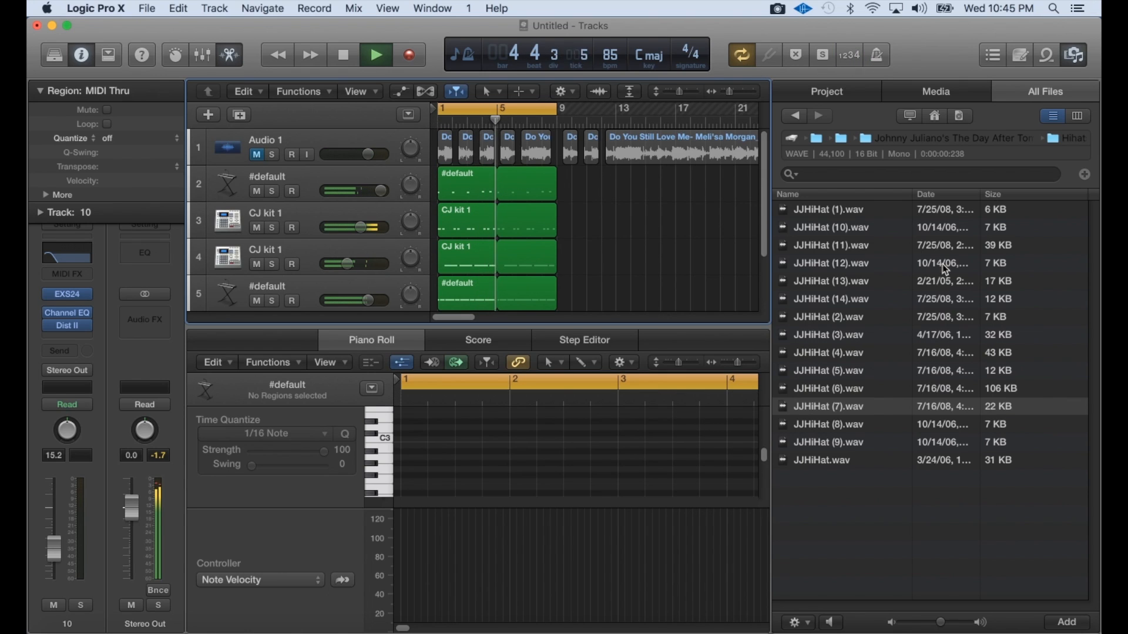
click(1074, 55)
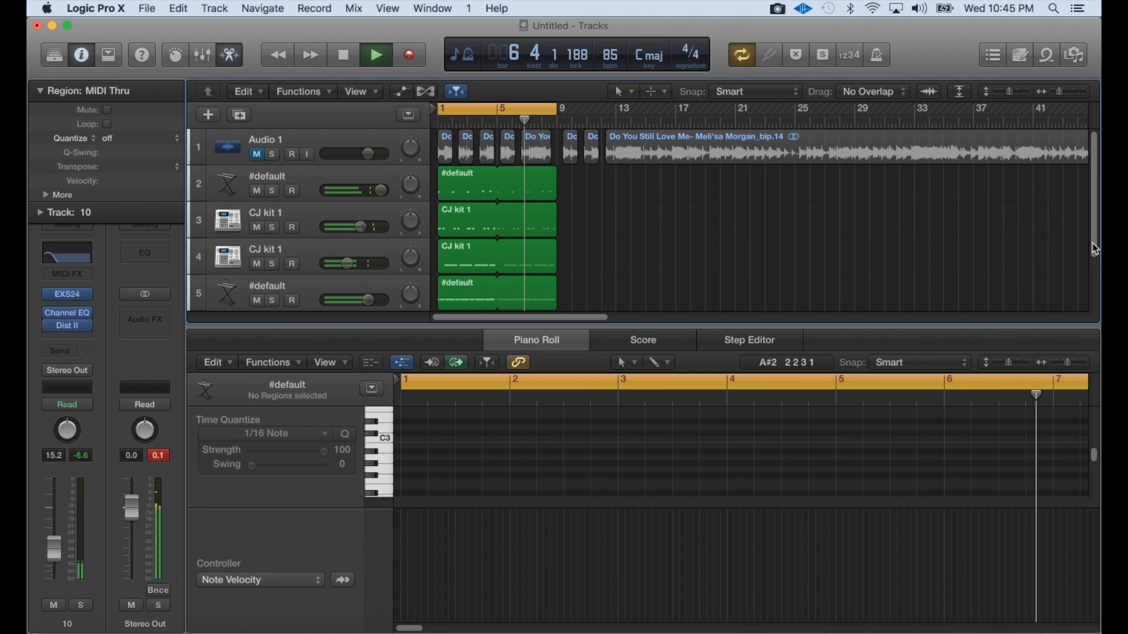
Lower track 10's volume to -17.0 dB and raise the Glide to about mid-range in its EXS24
scroll(1097, 228, down, 2)
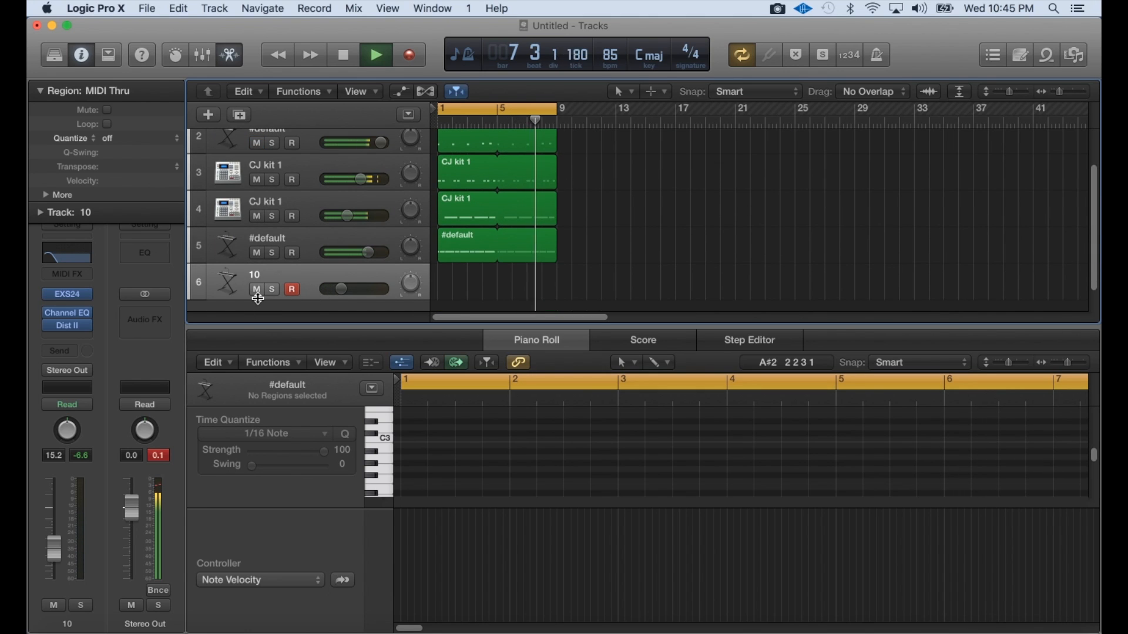
drag(347, 292, 337, 296)
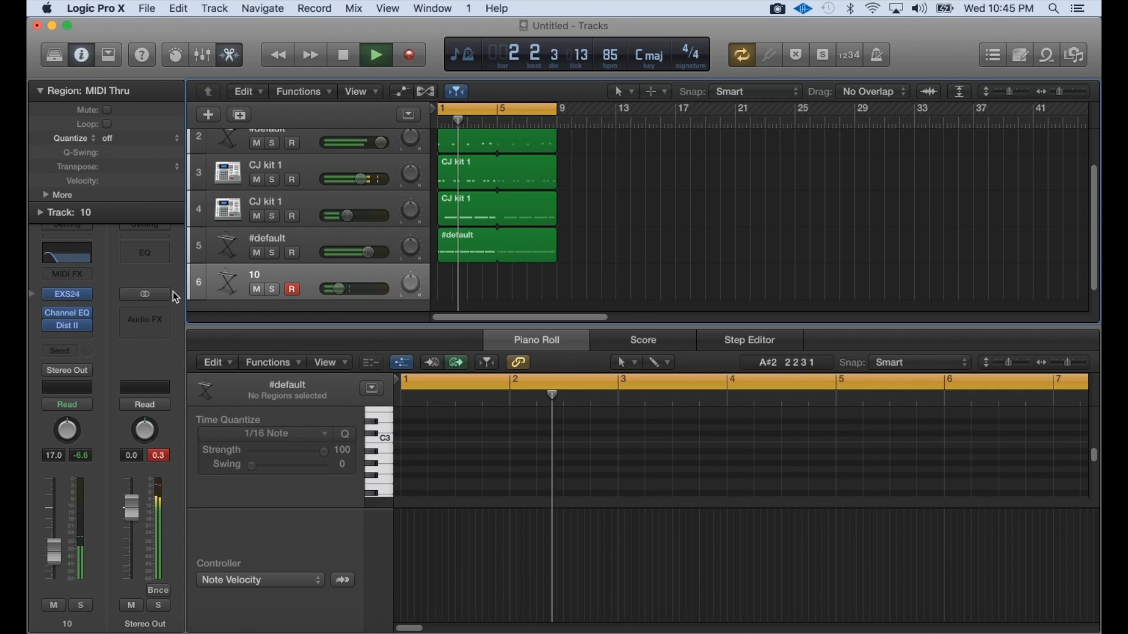
click(67, 294)
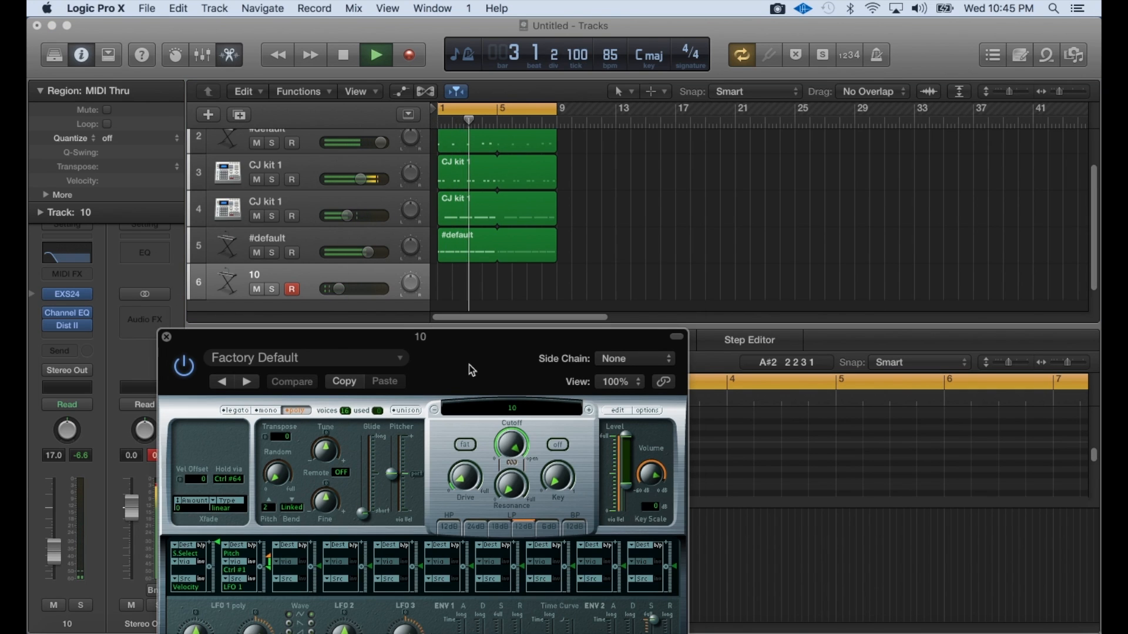
drag(471, 370, 515, 156)
drag(409, 292, 407, 262)
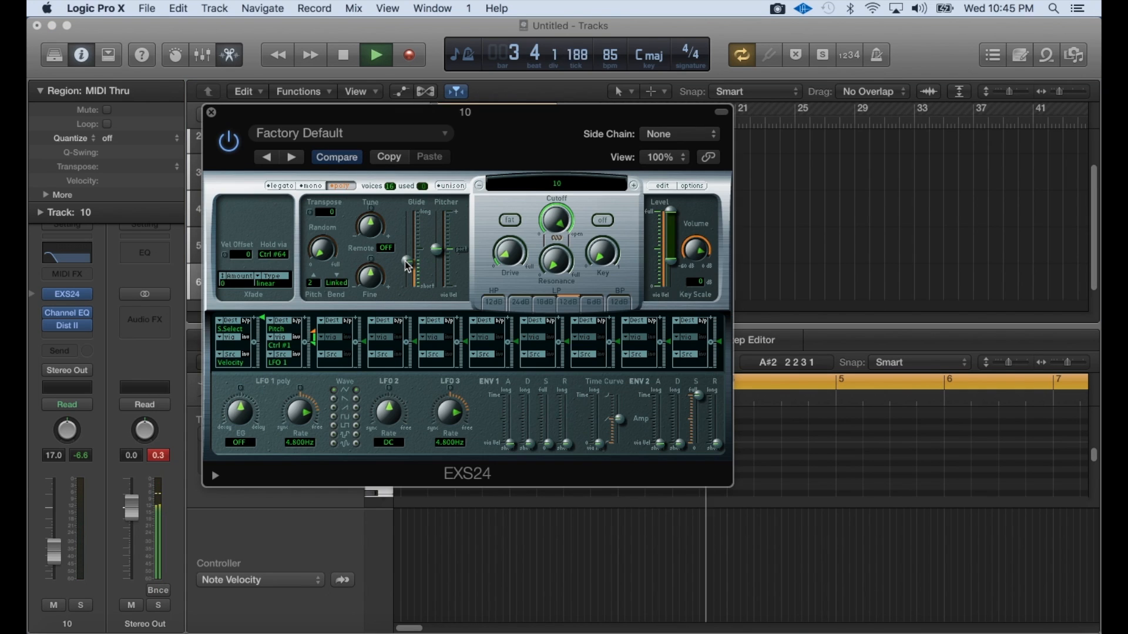
drag(412, 267, 410, 262)
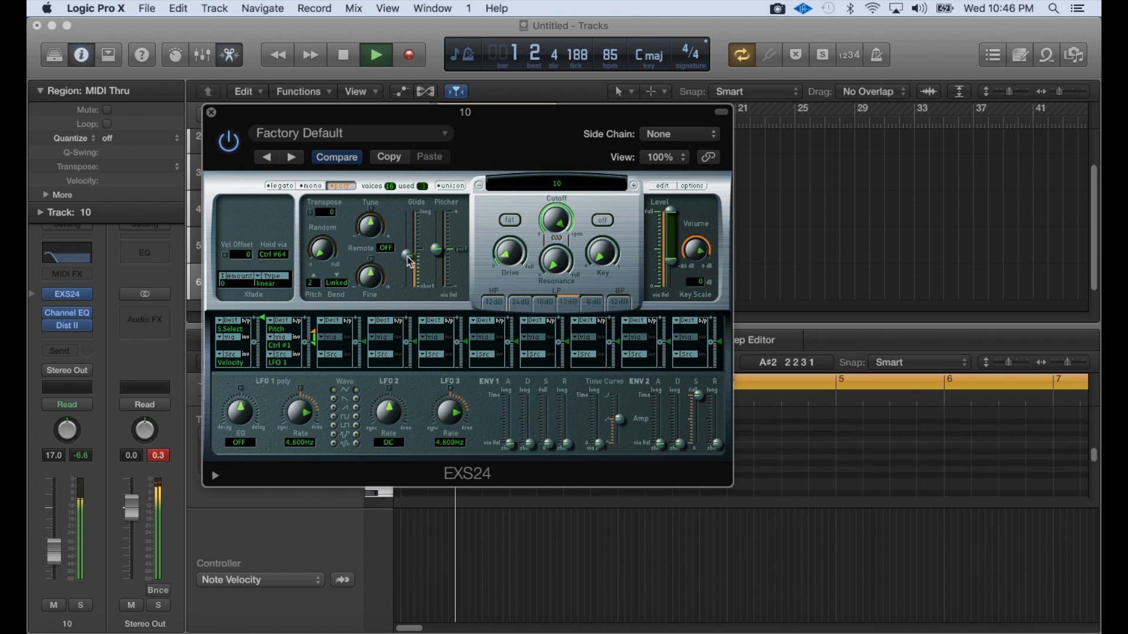
Lower the #default hi-hat track's volume to -4.1 dB and select that track
drag(505, 104, 531, 361)
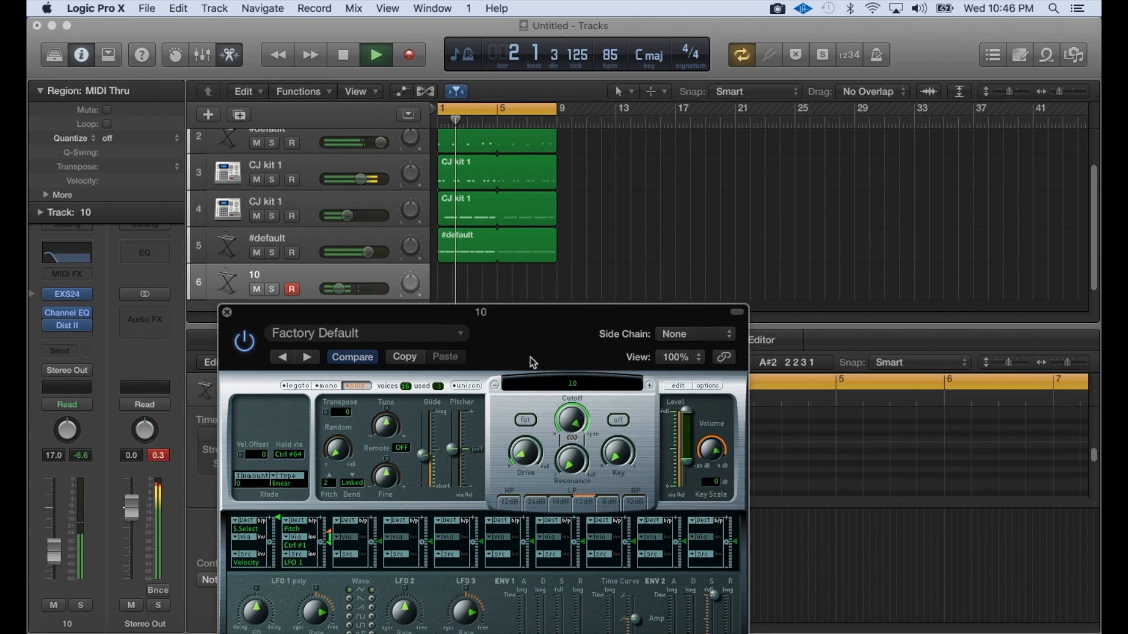
drag(367, 253, 339, 262)
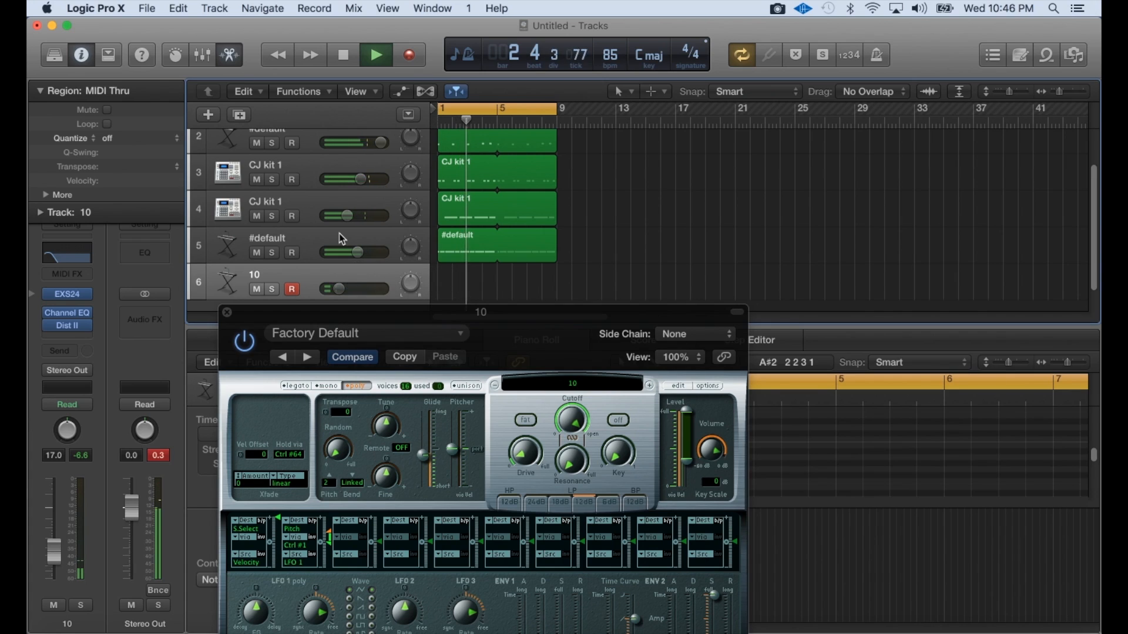
click(342, 238)
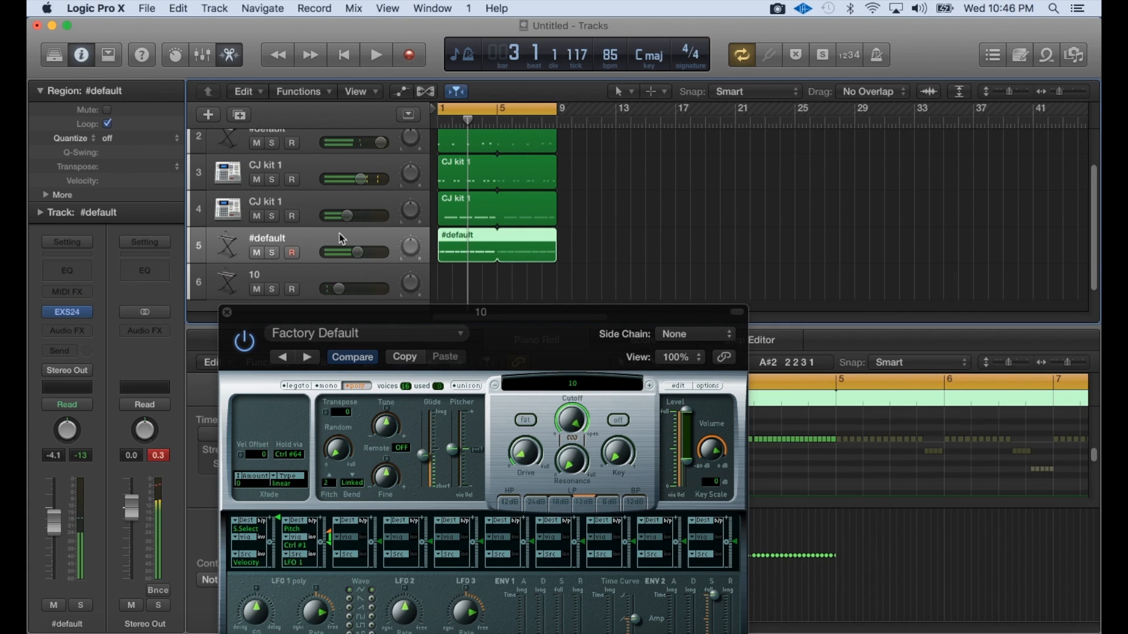
Add a Channel EQ to the hi-hat track with a high cut at about 5200 Hz and a Q of 1.80
click(69, 271)
click(113, 411)
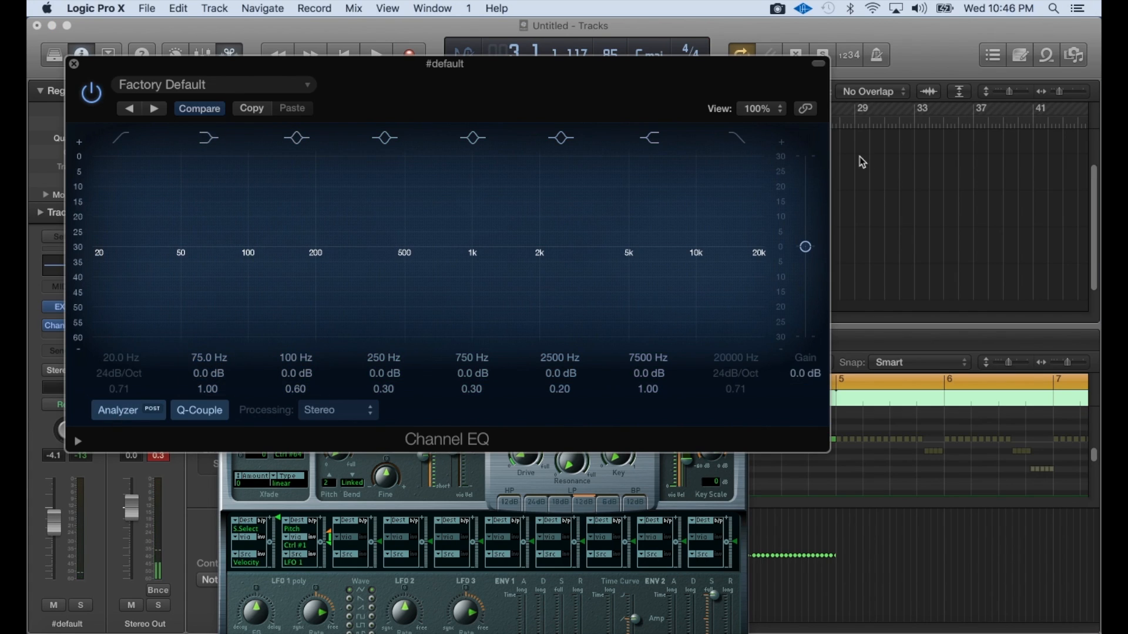
drag(758, 249, 536, 247)
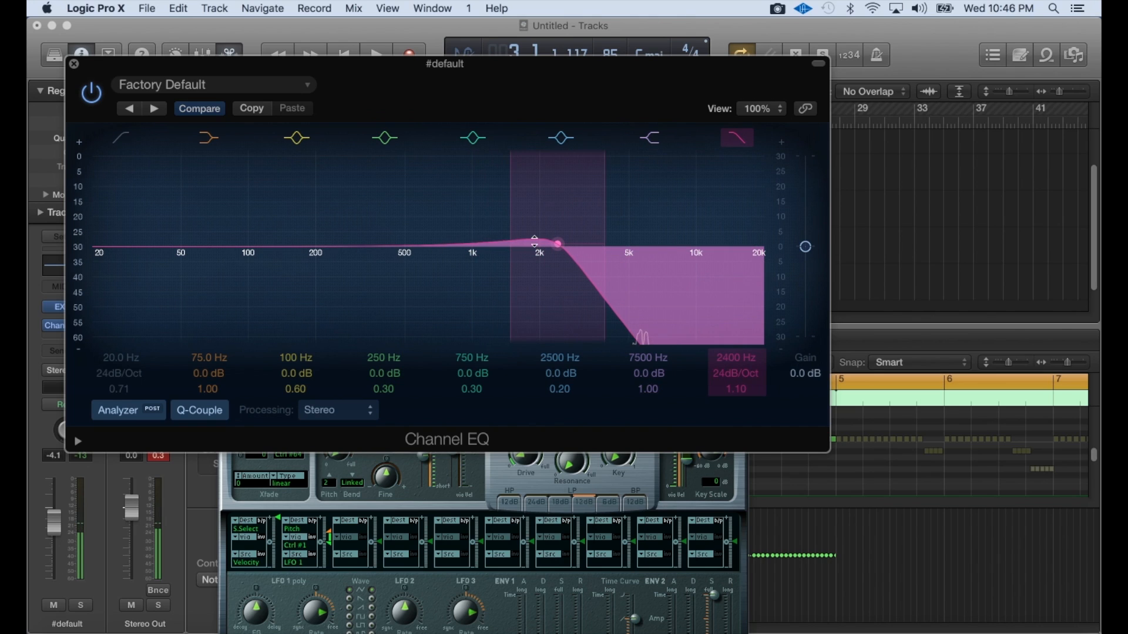
drag(560, 248, 639, 238)
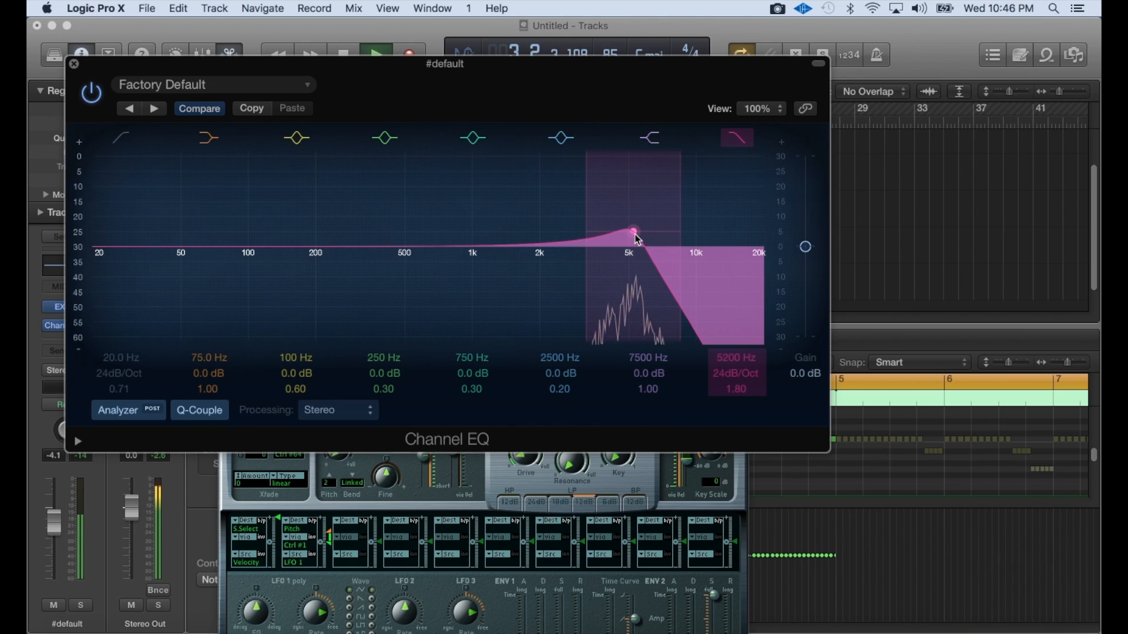
click(75, 66)
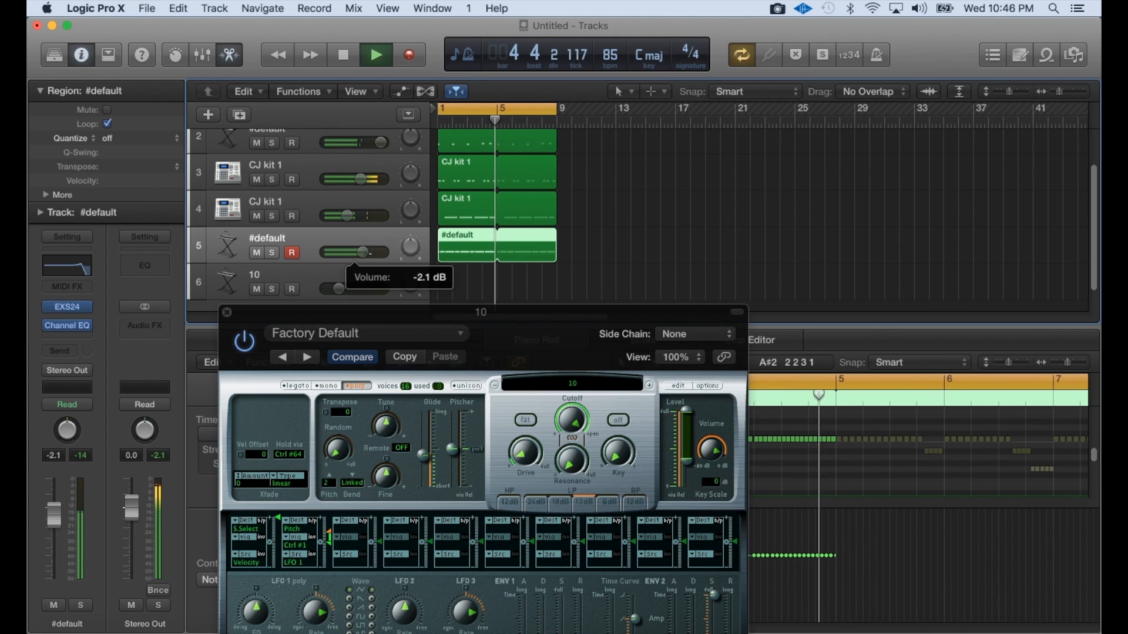
Select track 10, return the playhead to bar 1 and try to record a take
click(348, 272)
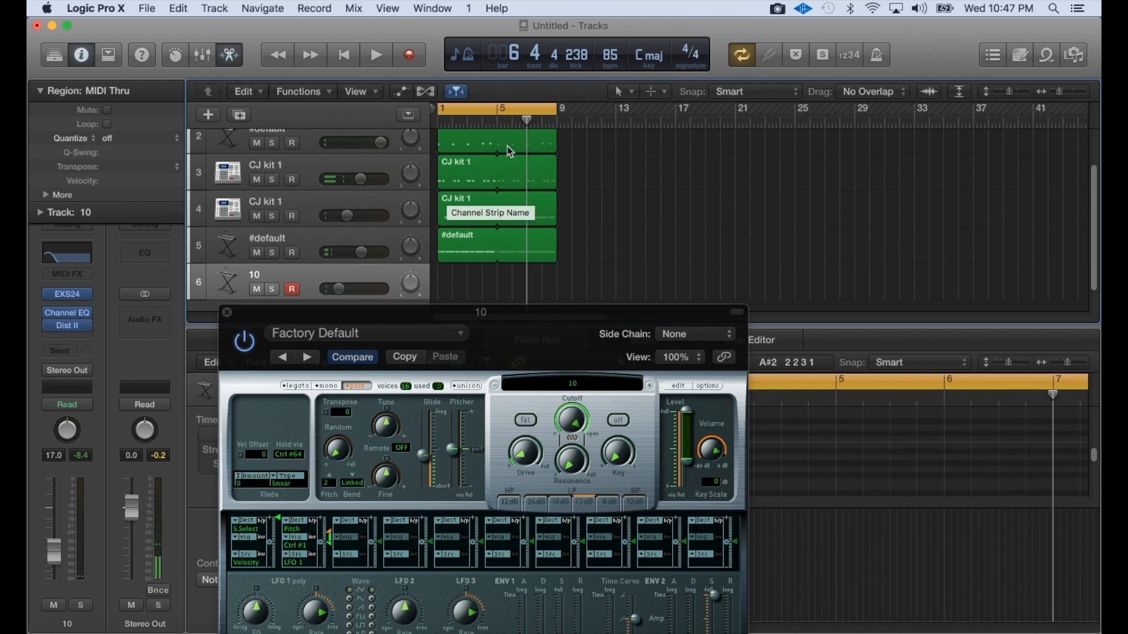
drag(527, 122, 372, 125)
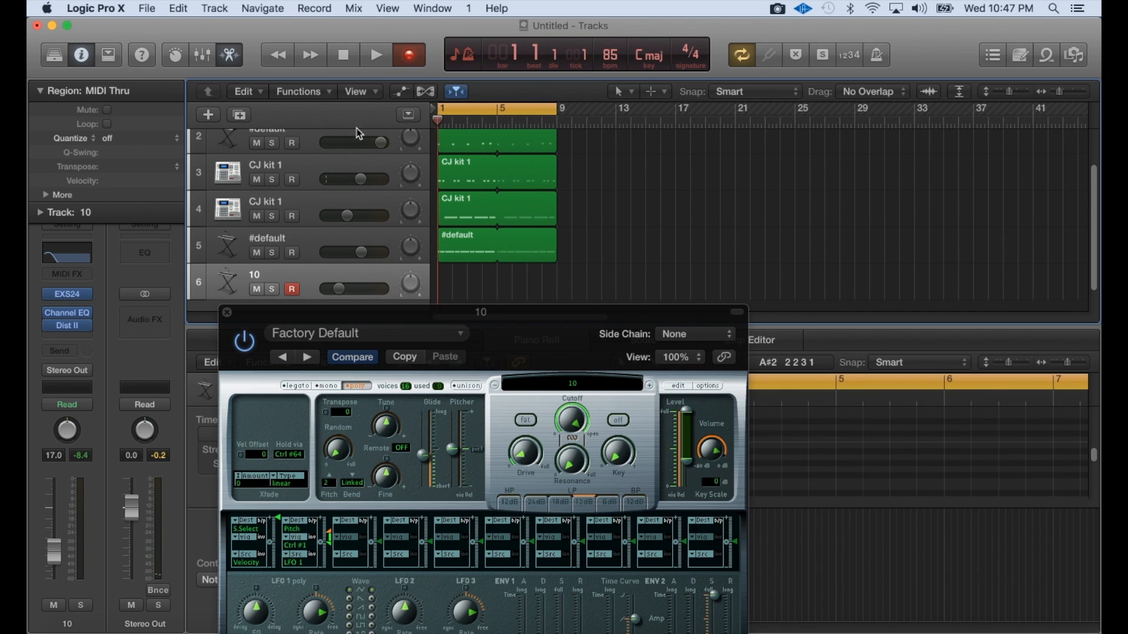
key(space)
key(space)
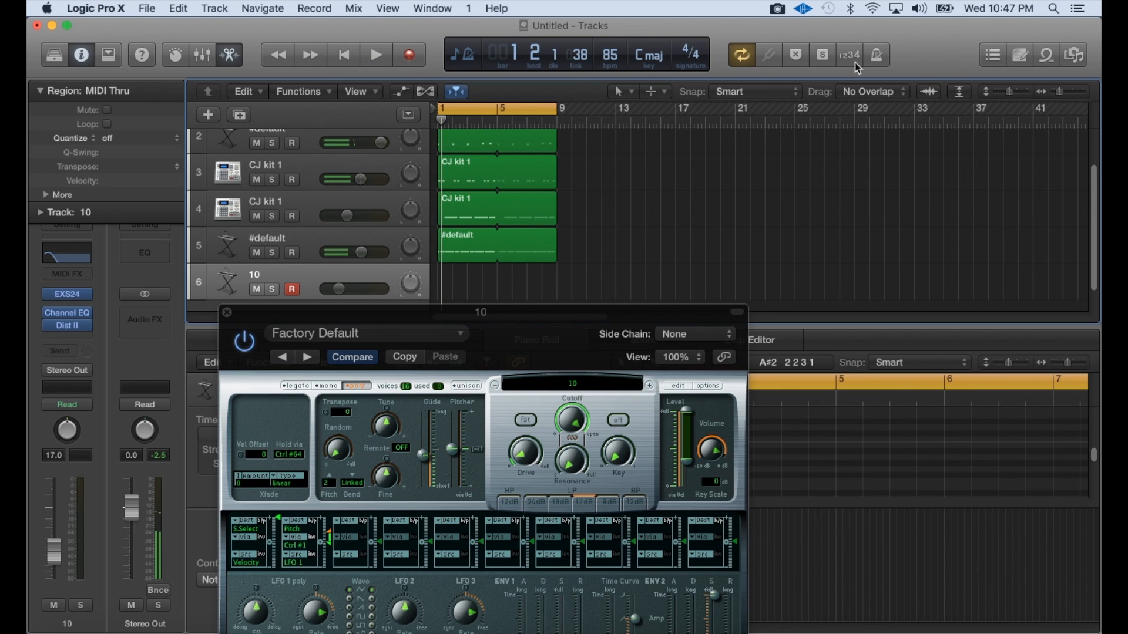
Record a four-bar bass part on track 10 from bar 1 and close its EXS24 window
key(space)
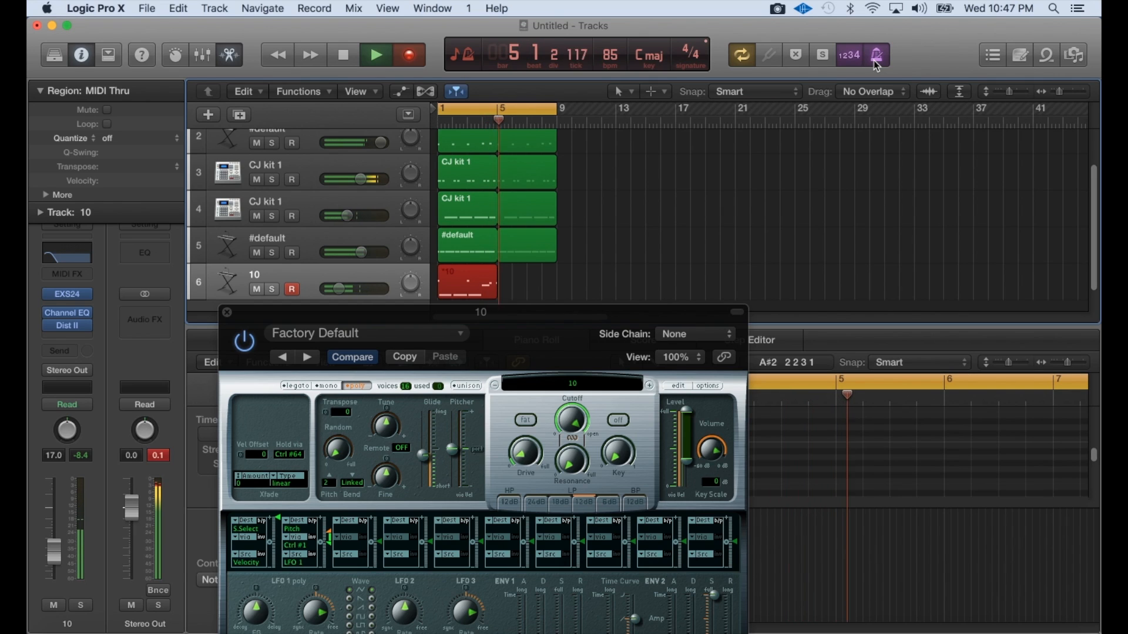
key(space)
click(227, 313)
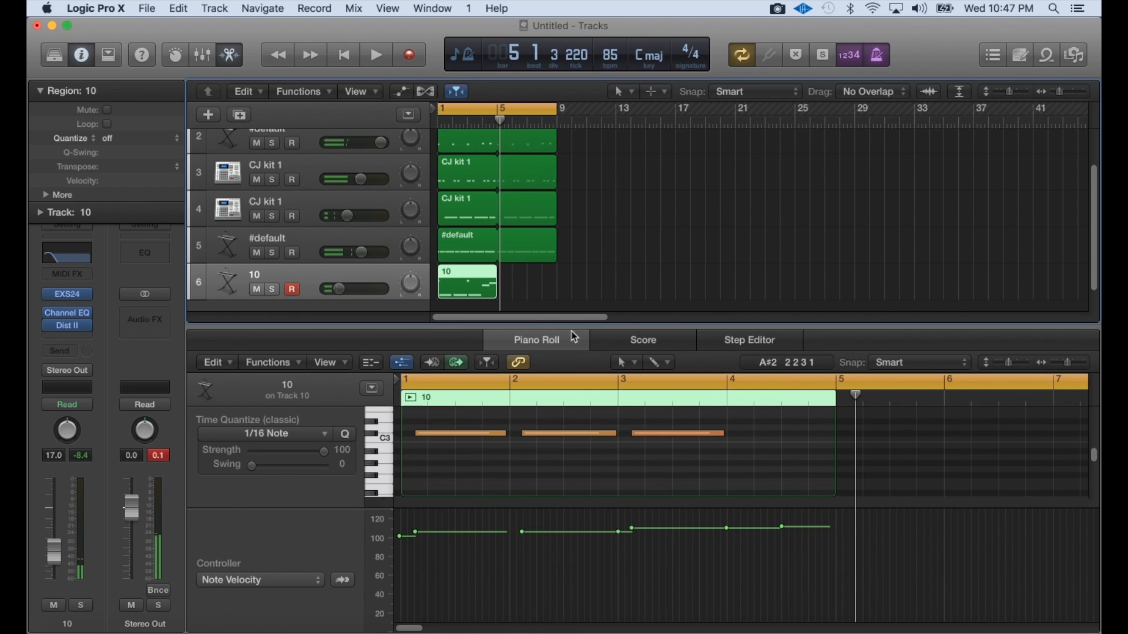
Select all notes of the recorded track 10 region and quantize them to 1/16 notes
click(476, 464)
key(super+a)
click(465, 440)
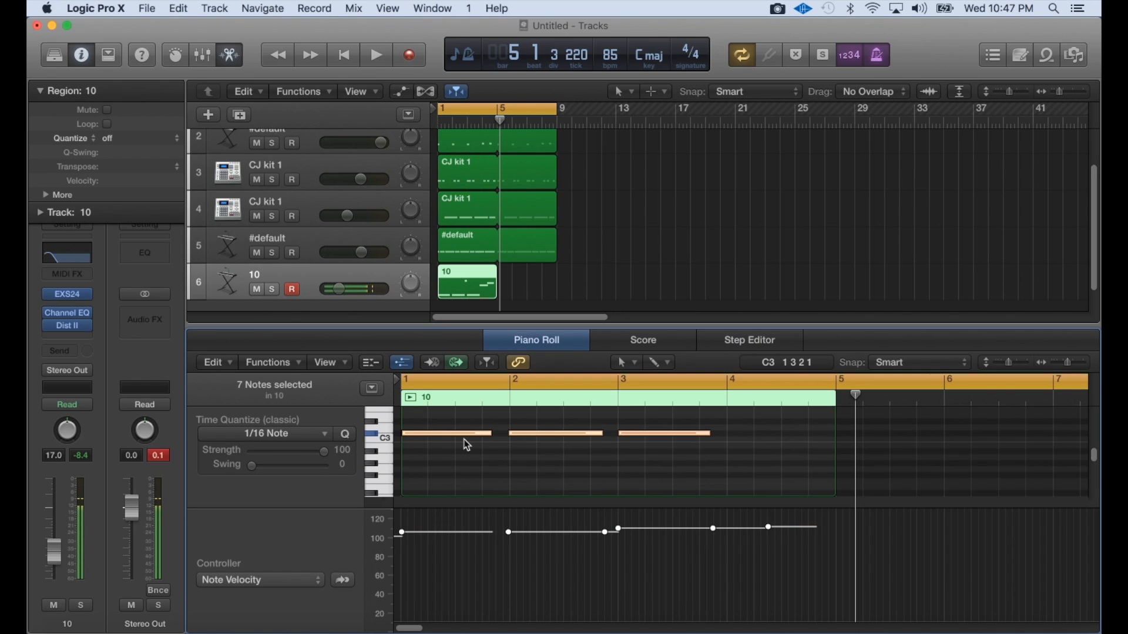
Loop the track 10 region out to bar 9 while playing back the full beat
key(space)
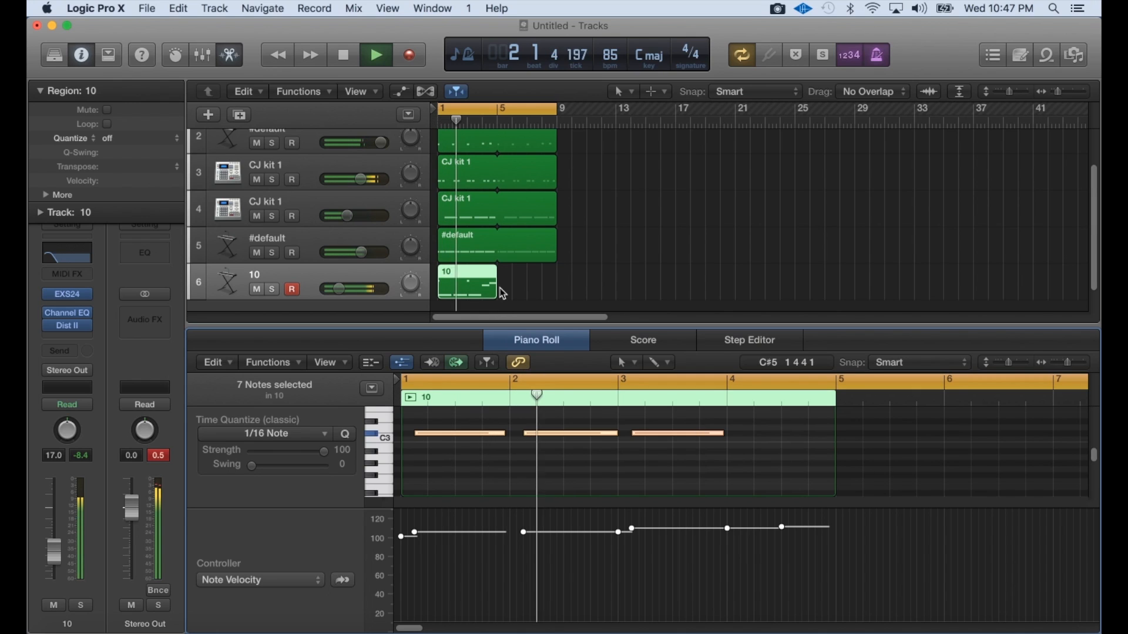
drag(496, 271, 549, 279)
mouse_move(1092, 259)
mouse_down()
mouse_move(1087, 204)
mouse_move(1093, 261)
mouse_up()
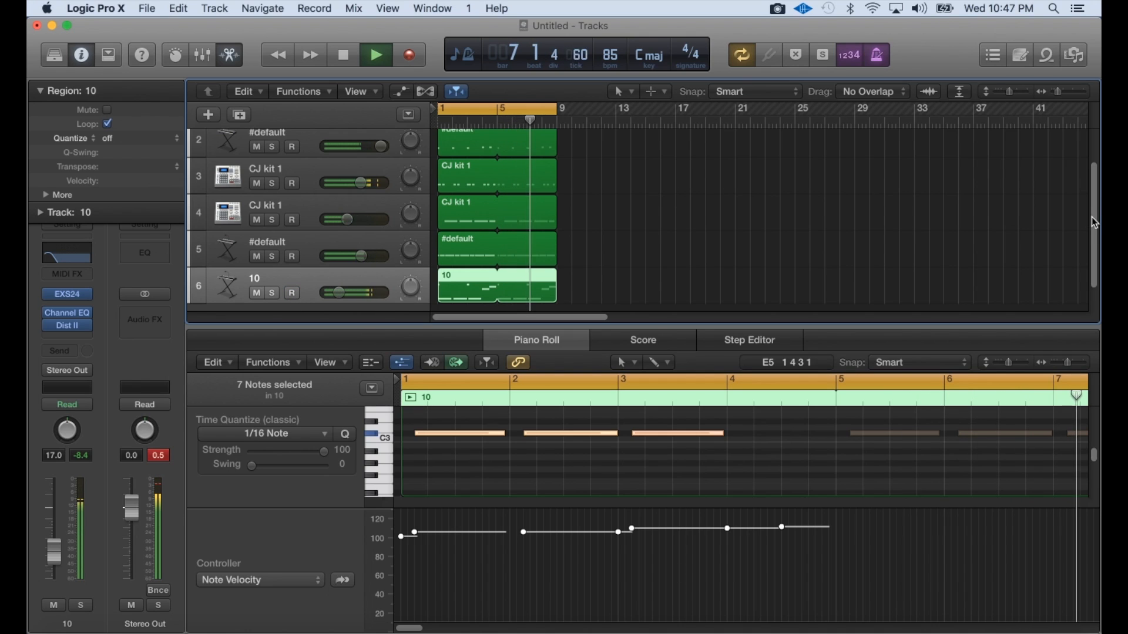
scroll(854, 207, up, 1)
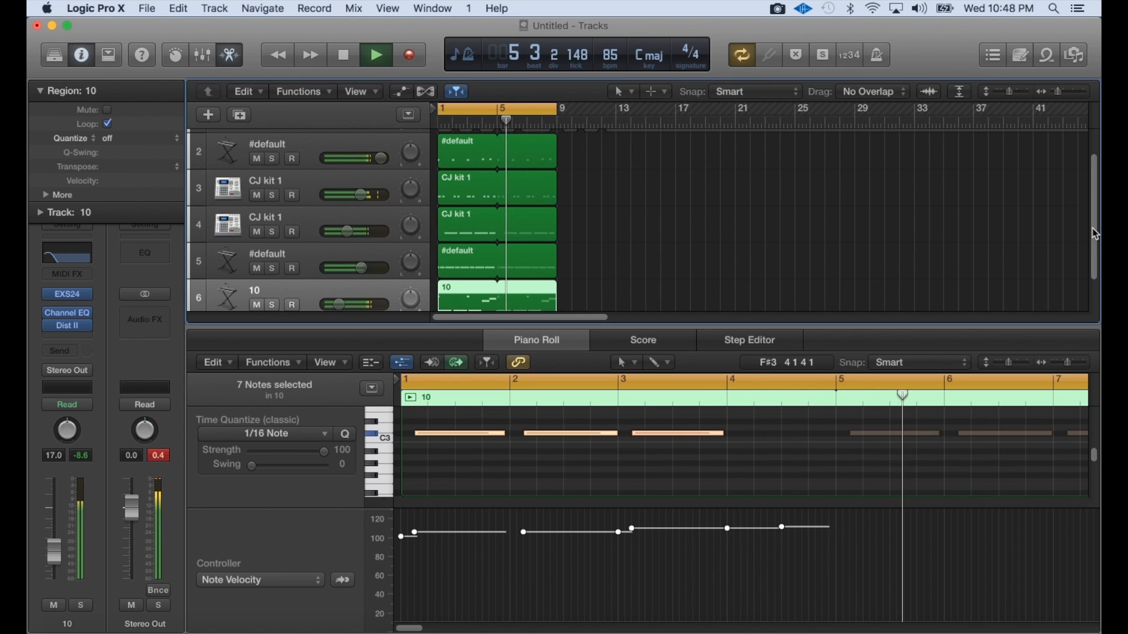
key(space)
Add a new software instrument track below track 10
scroll(1057, 282, down, 1)
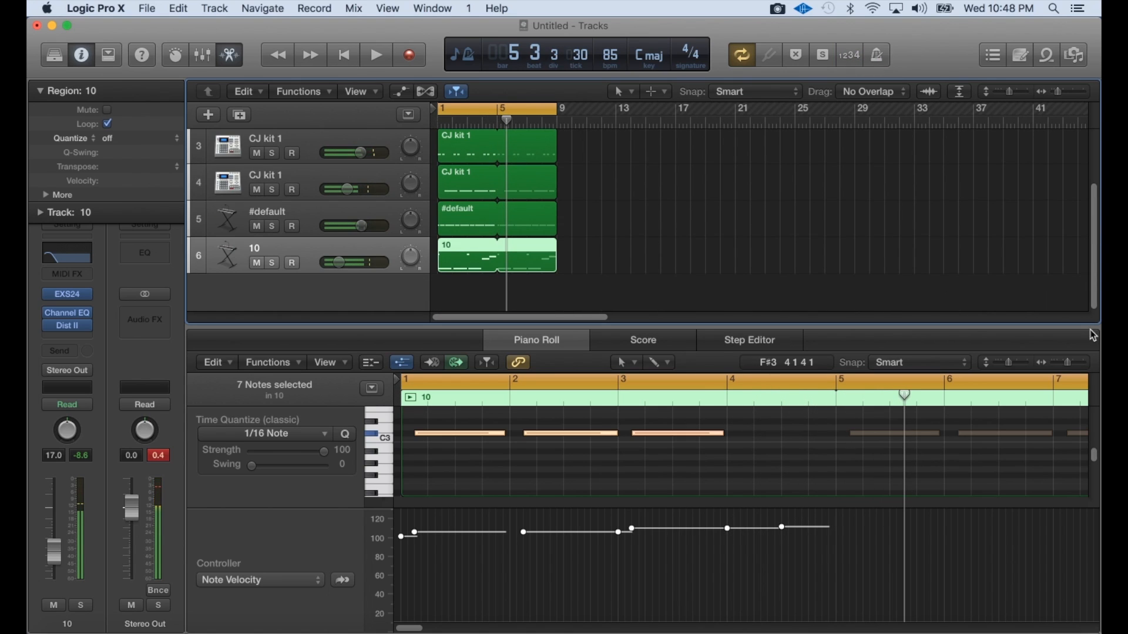
click(208, 115)
click(753, 254)
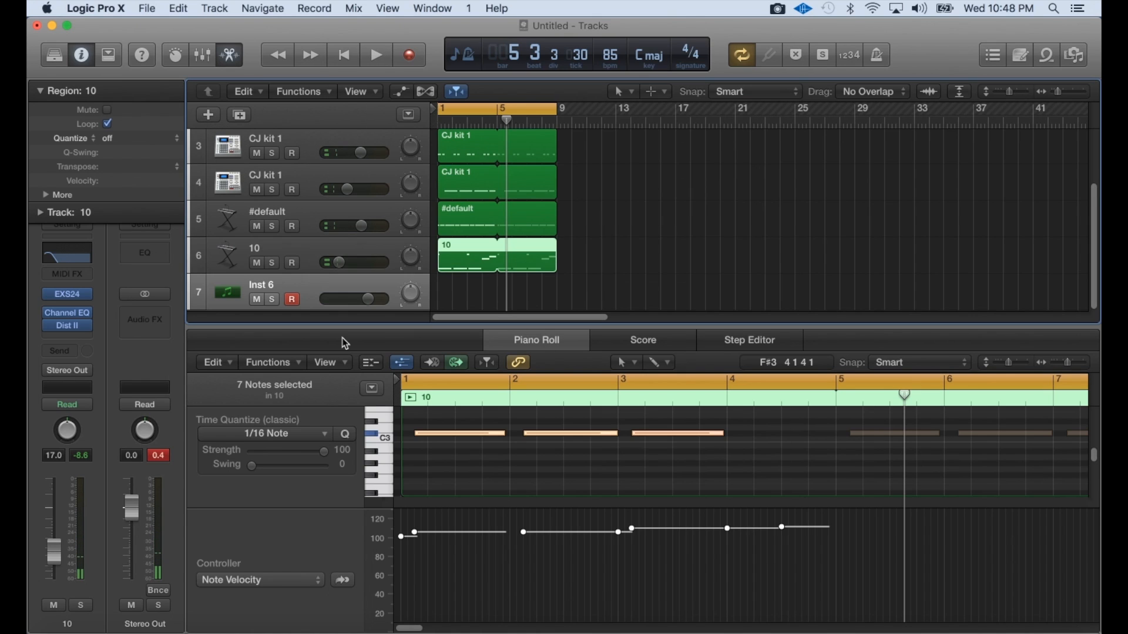
click(67, 312)
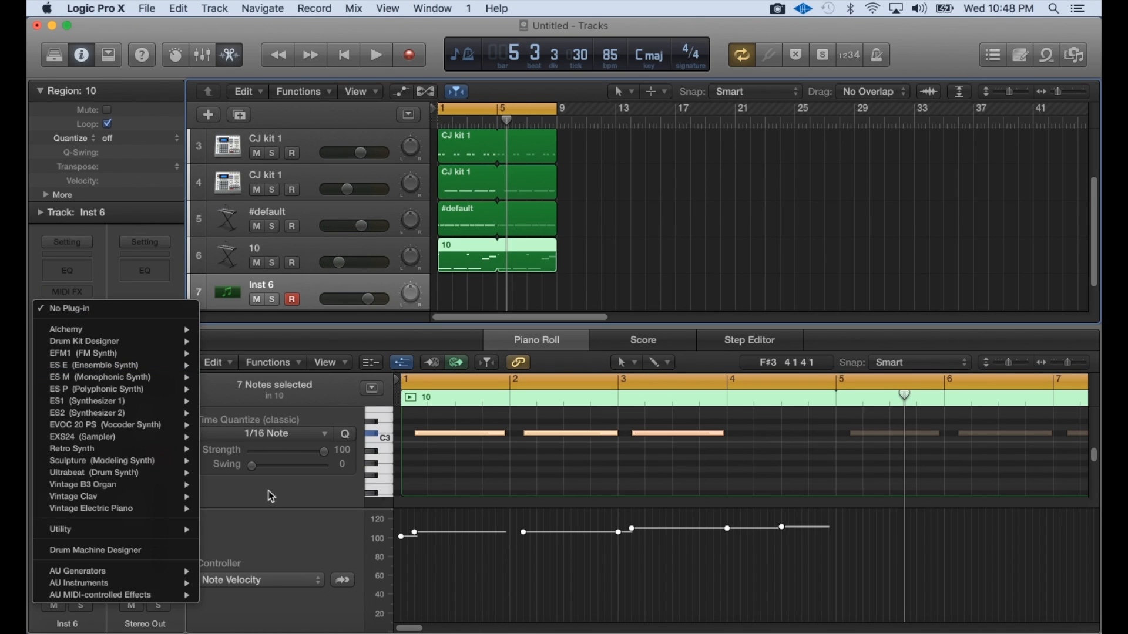
mouse_move(160, 450)
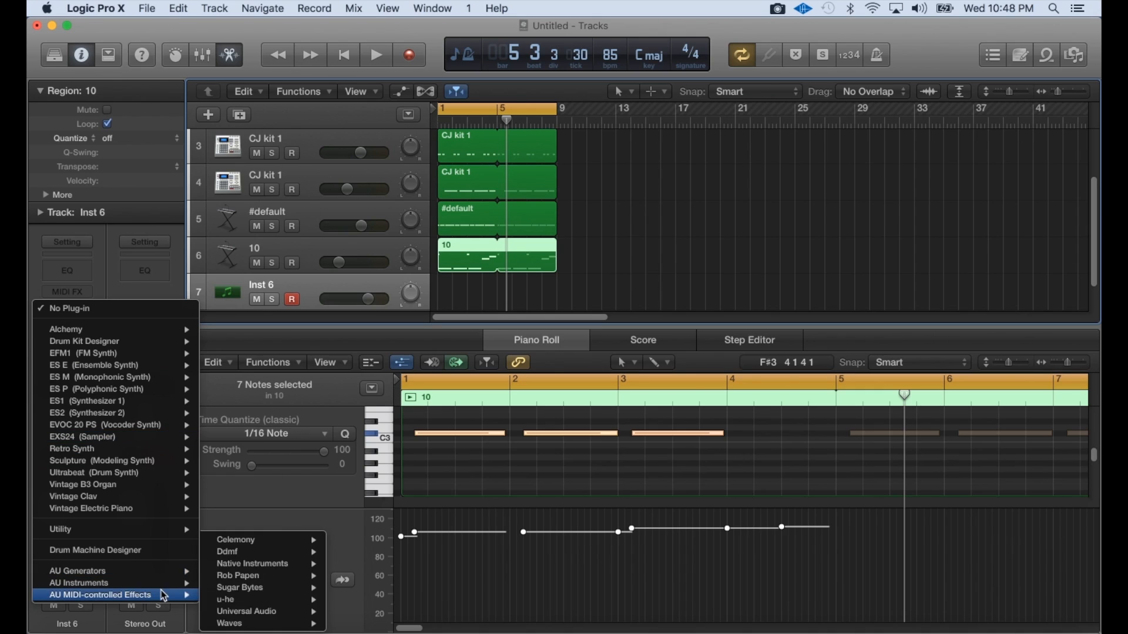
mouse_move(162, 584)
mouse_move(291, 585)
mouse_move(291, 546)
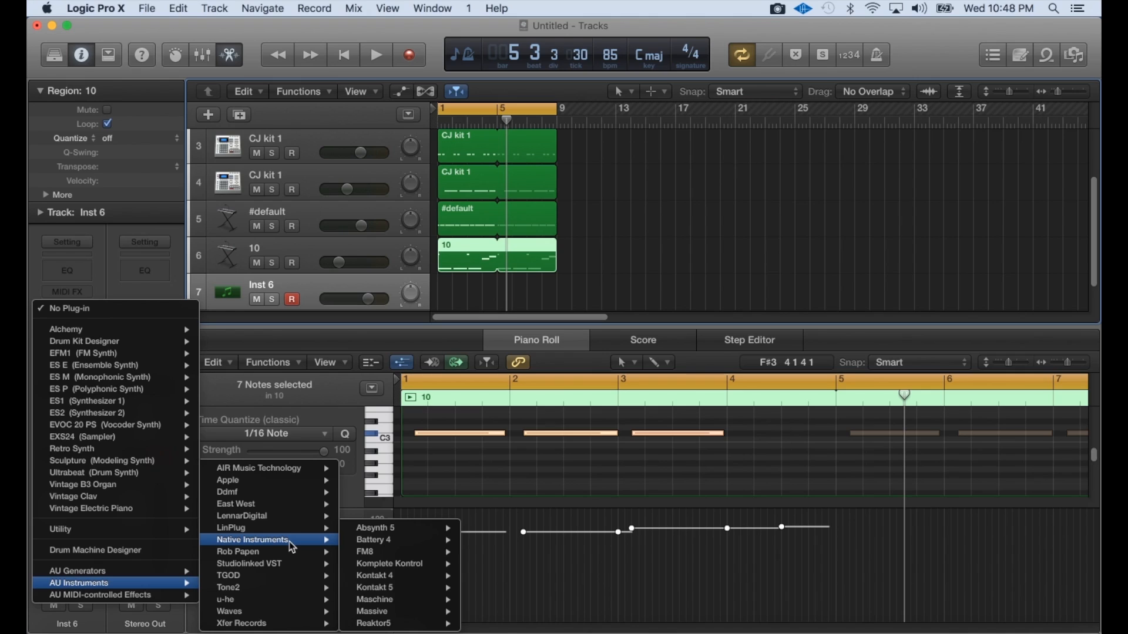
mouse_move(437, 589)
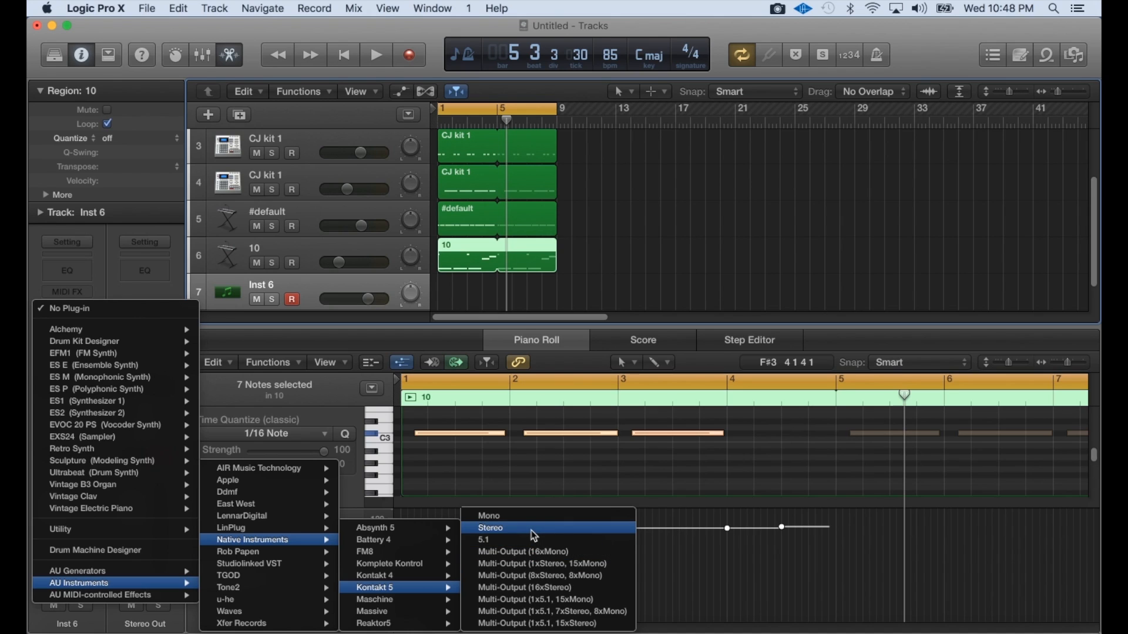
click(452, 295)
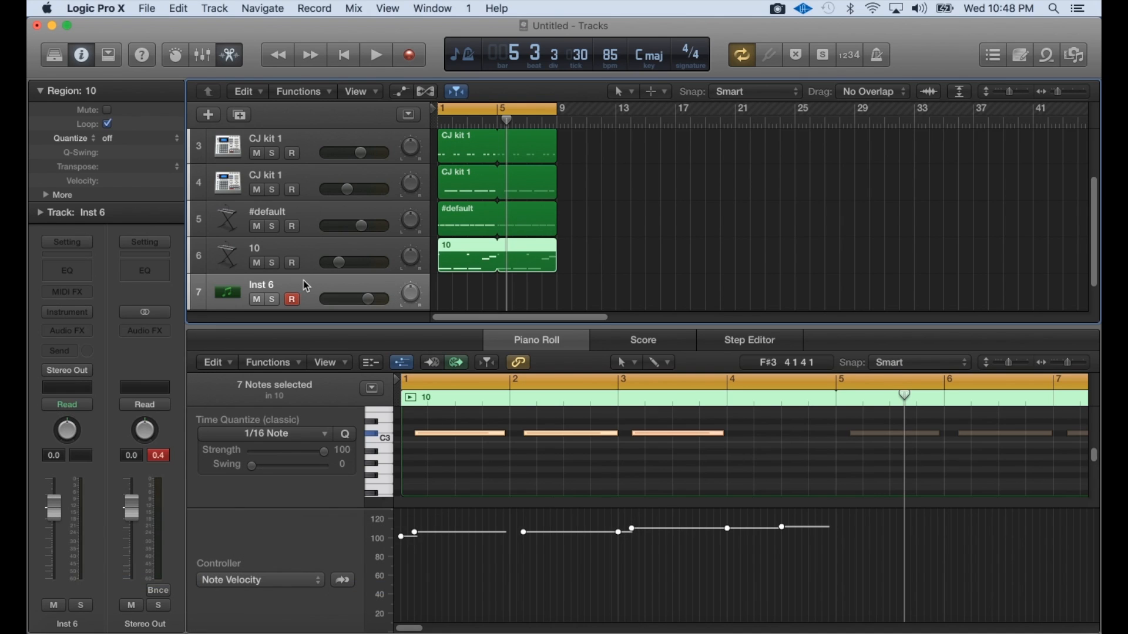
Insert an EXS24 on the new track, load the baabaay instrument and move its window below the tracks
click(75, 313)
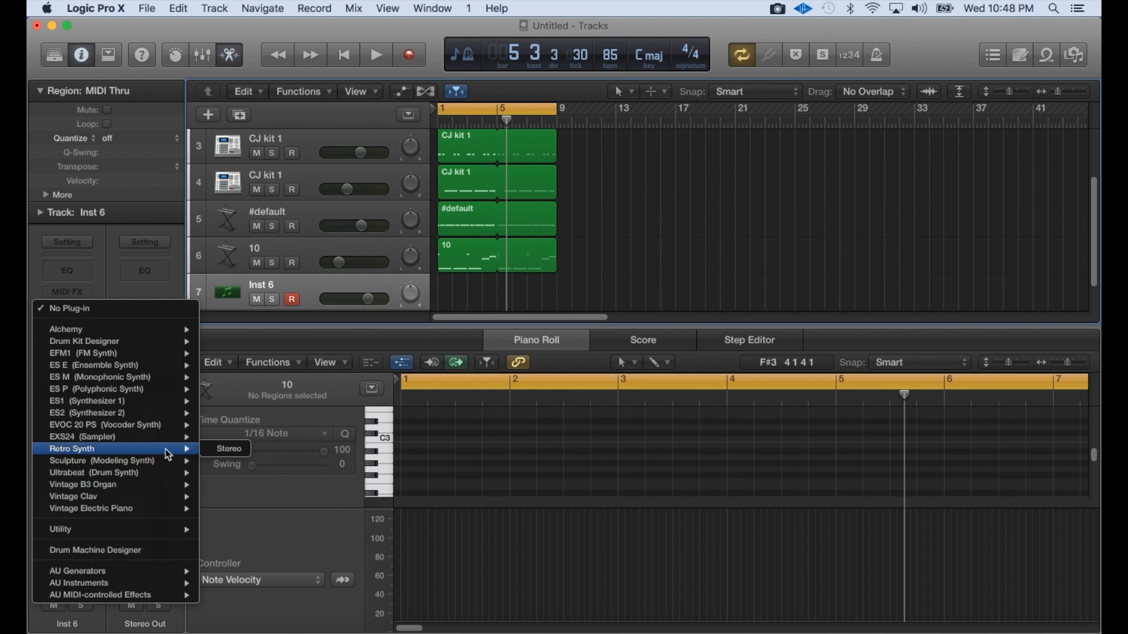
click(238, 450)
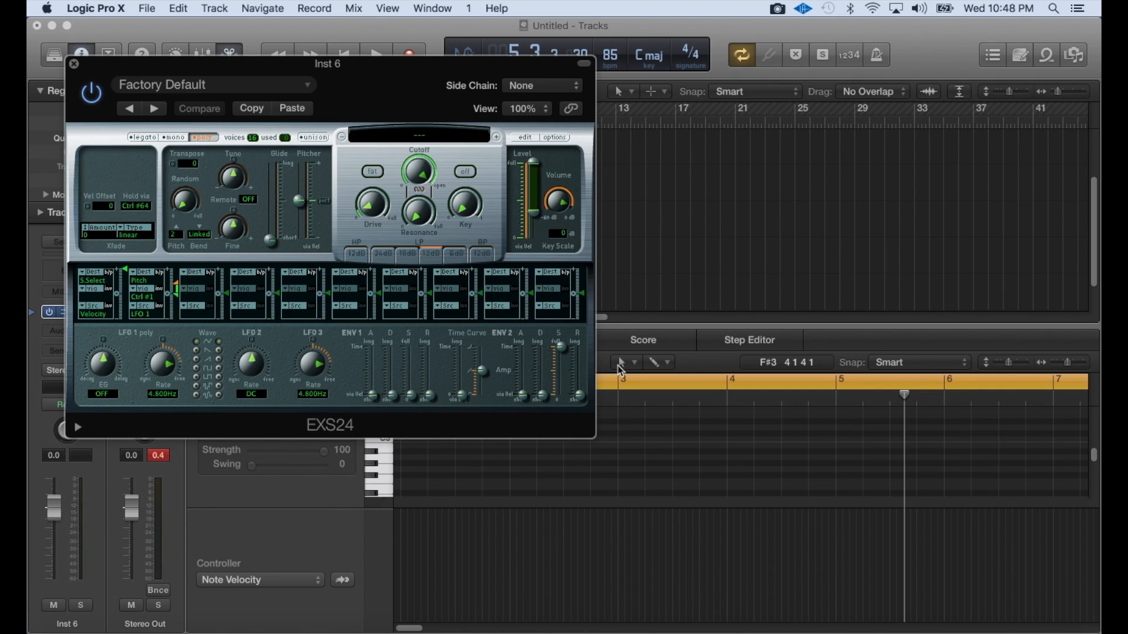
click(403, 140)
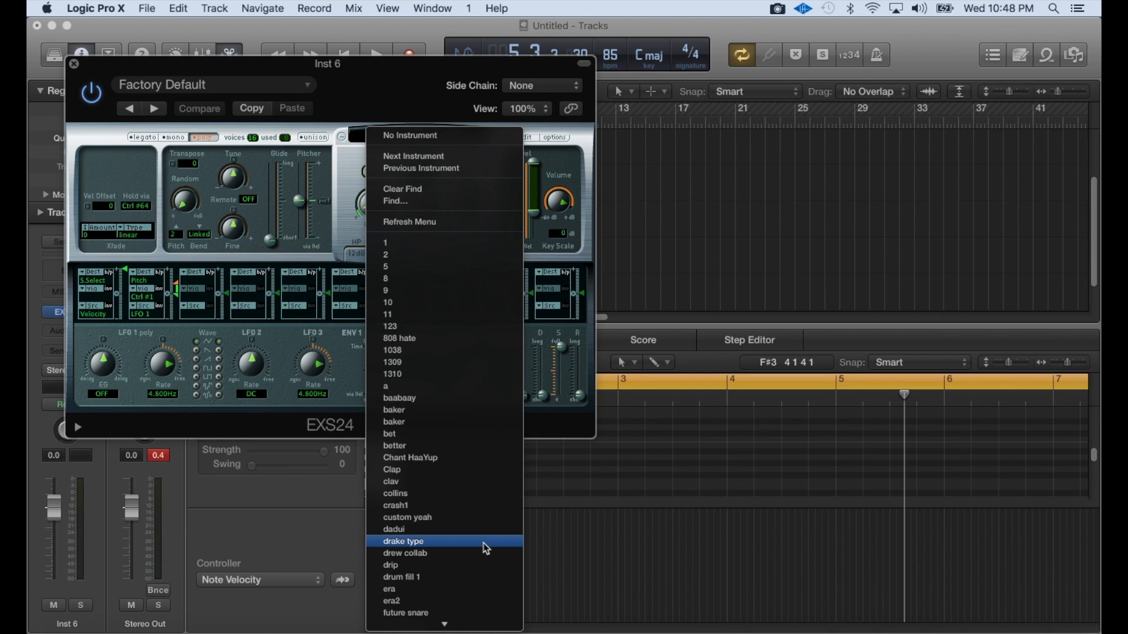
click(462, 400)
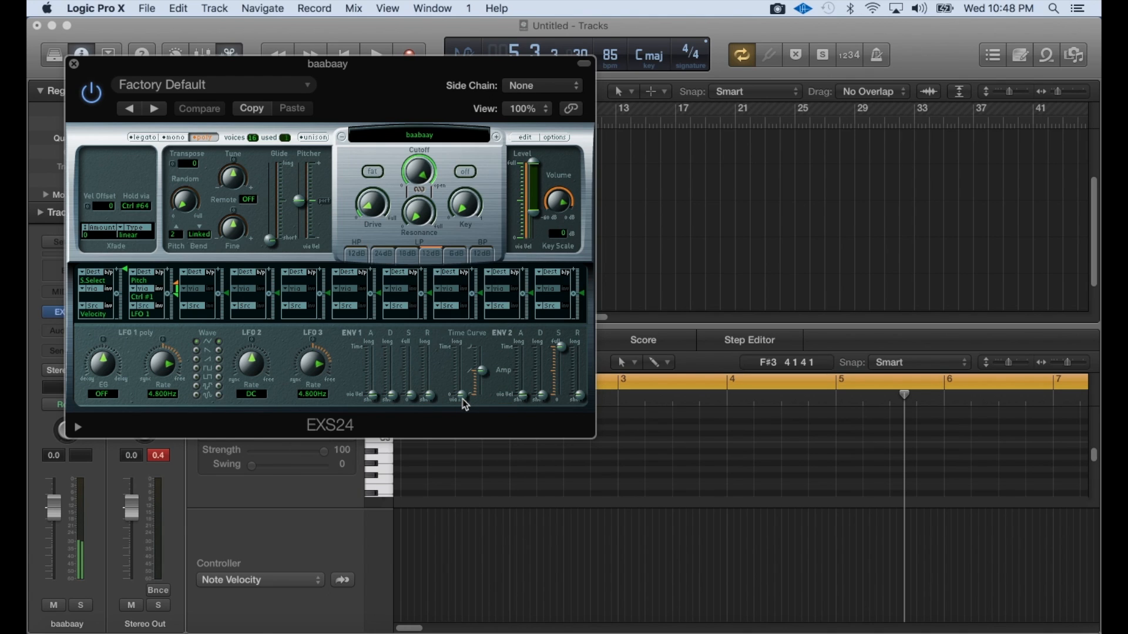
drag(378, 70, 514, 420)
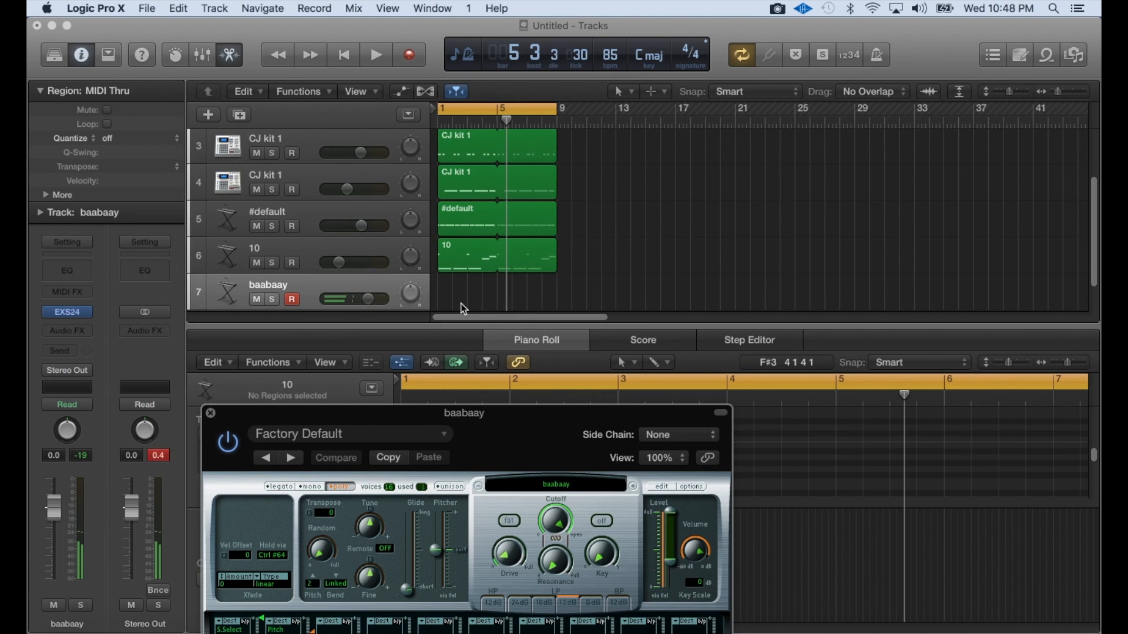
Audition baabaay over the beat, switch to the baker instrument and ignore its missing audio file
key(space)
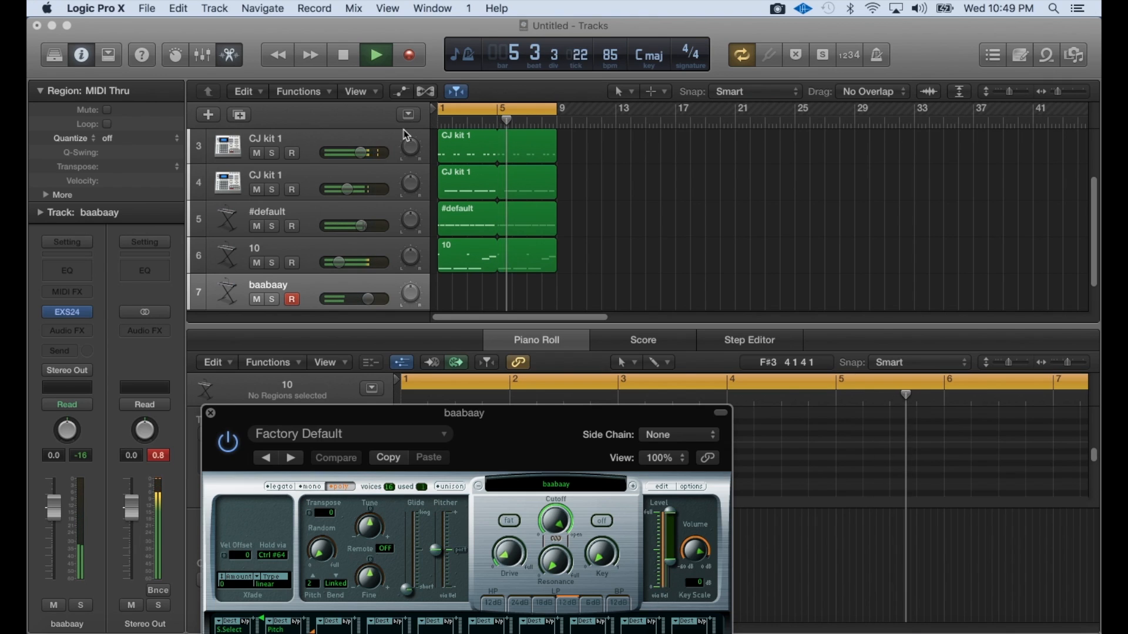
key(space)
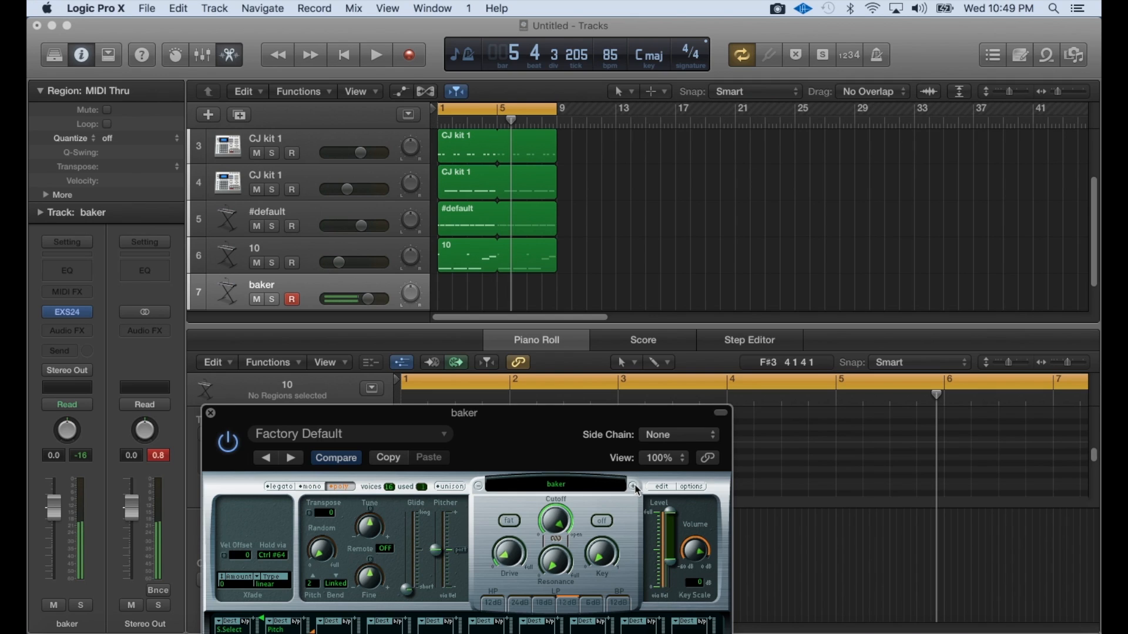
key(space)
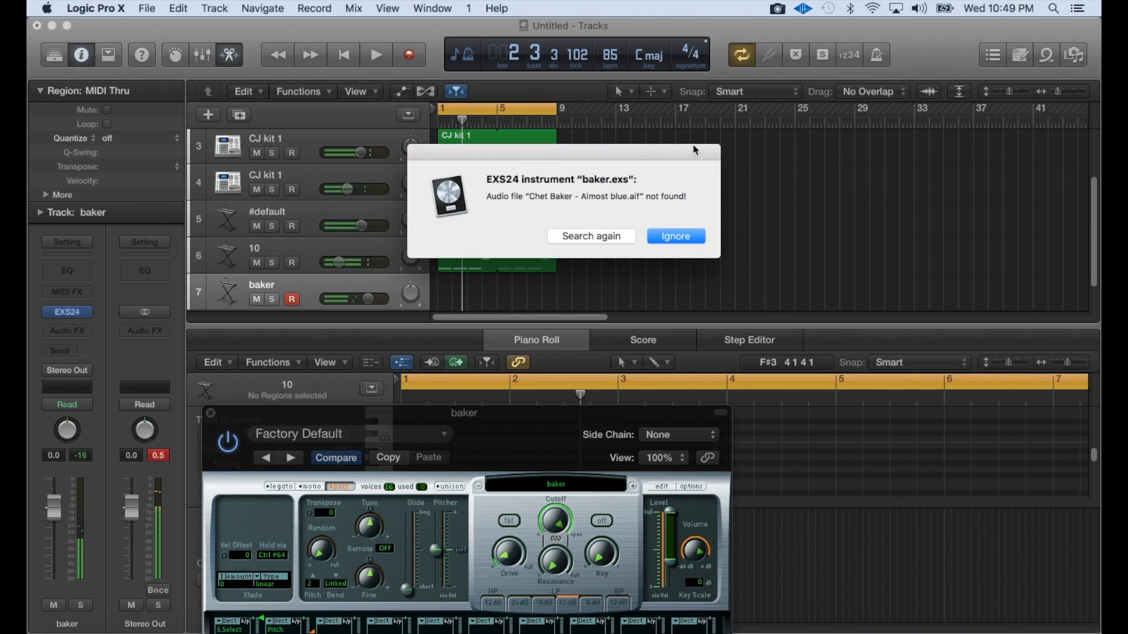
click(676, 236)
Audition the ohbaby, ohh and oohhh instruments in the EXS24 over the beat and settle on ohh
click(575, 493)
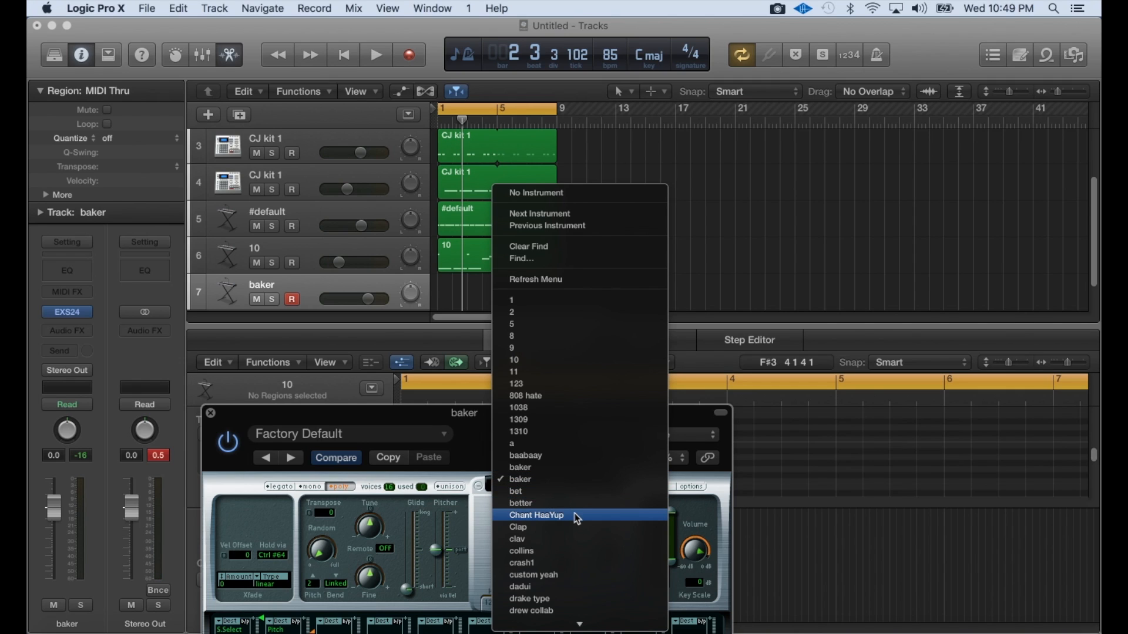
mouse_move(573, 629)
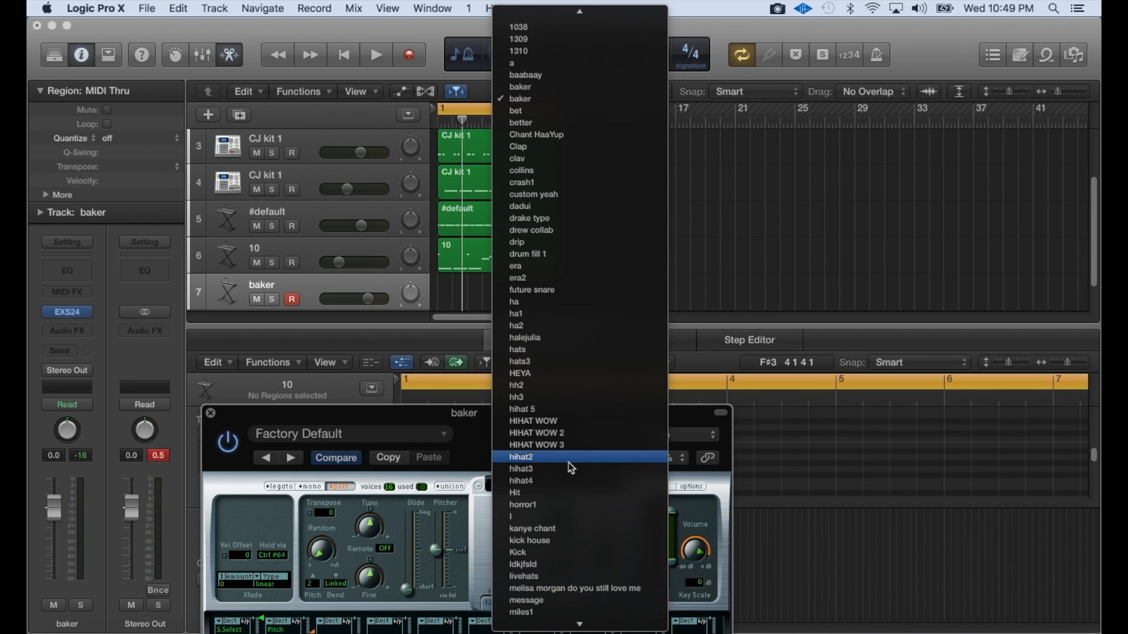
mouse_move(575, 624)
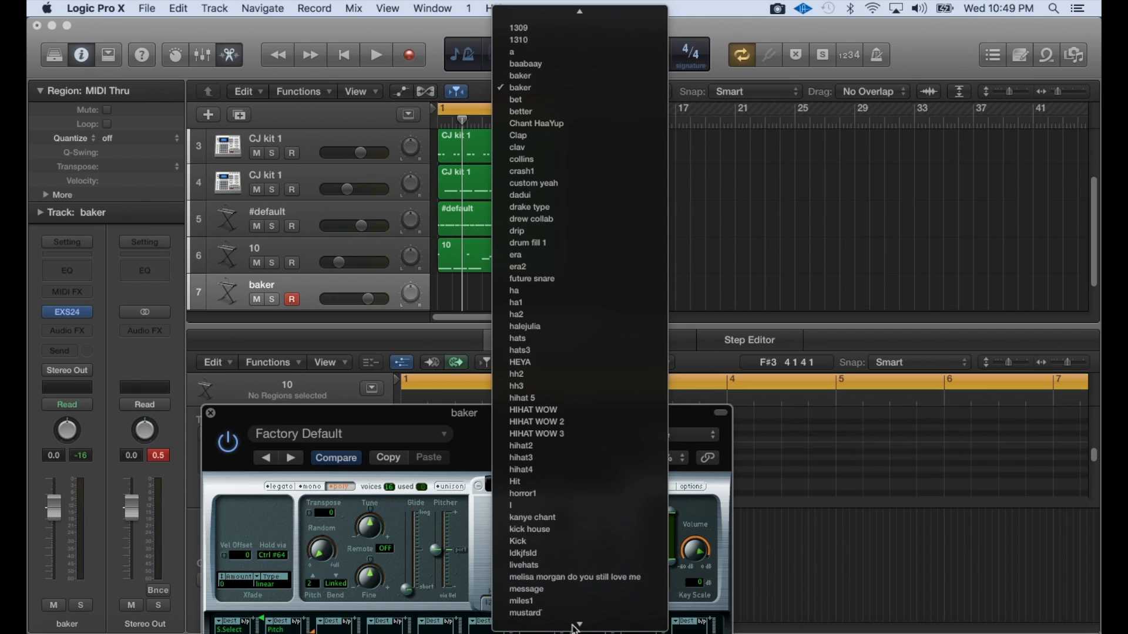
scroll(571, 550, down, 2)
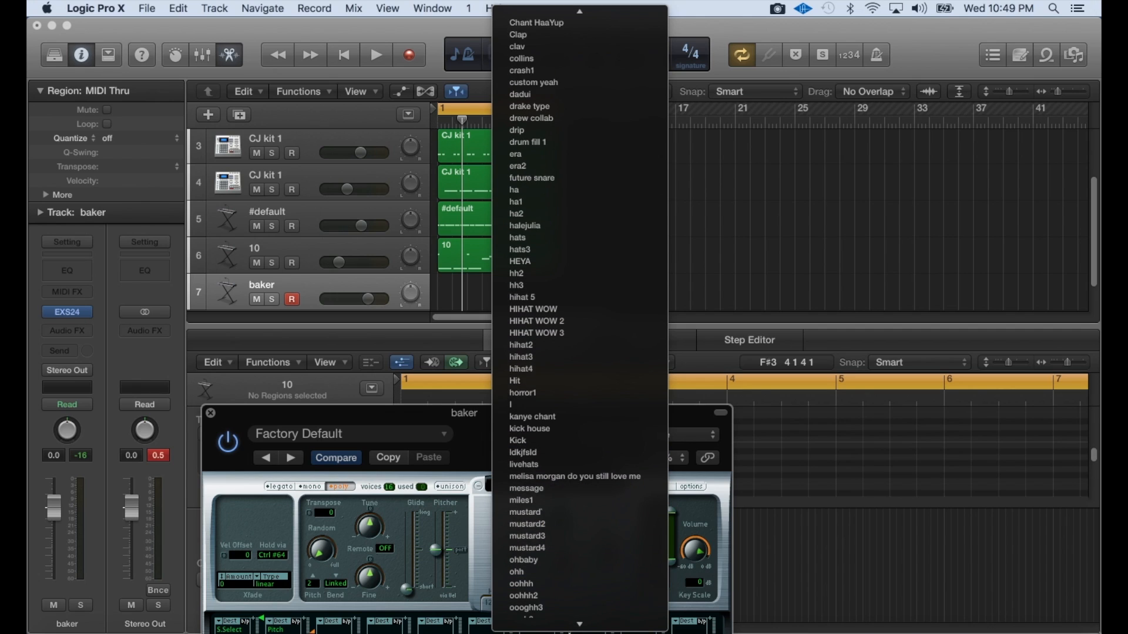
click(559, 530)
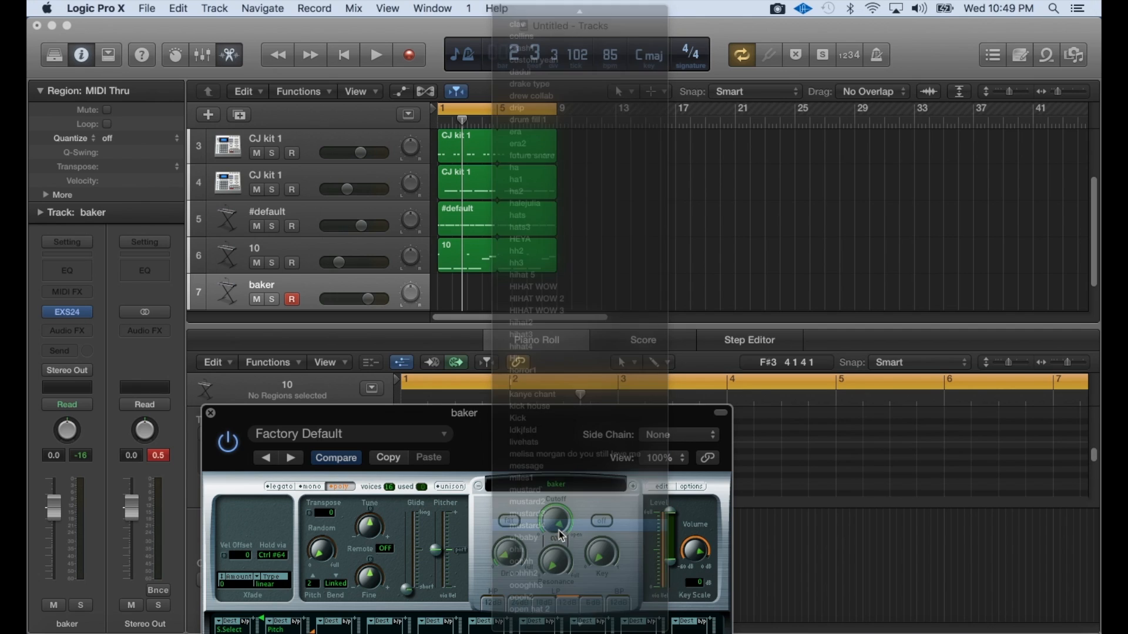
click(633, 488)
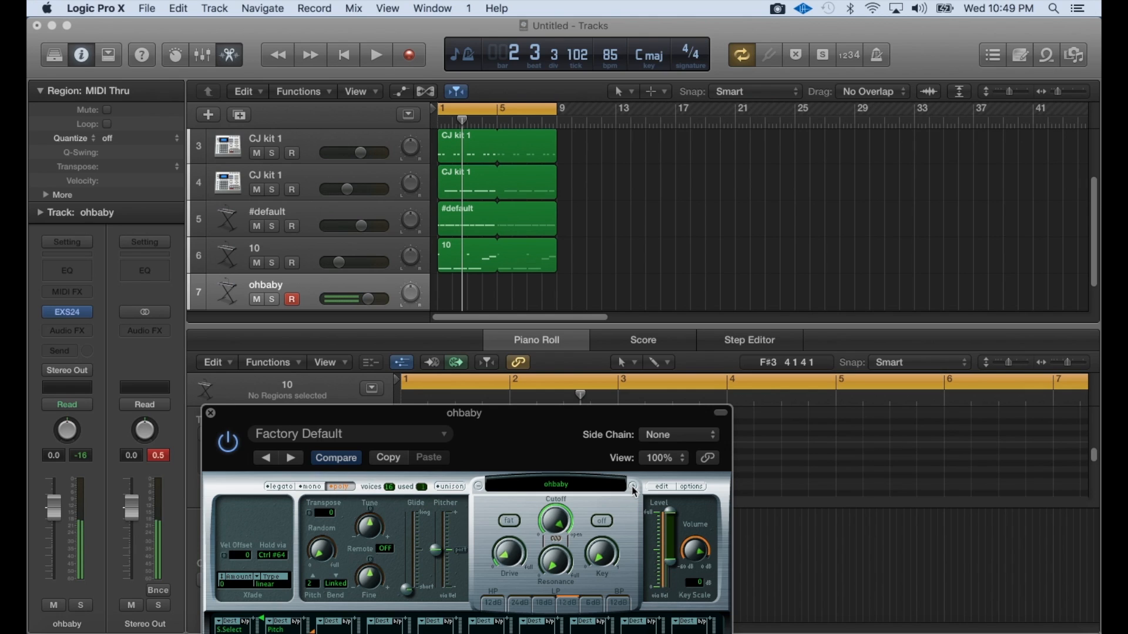
key(space)
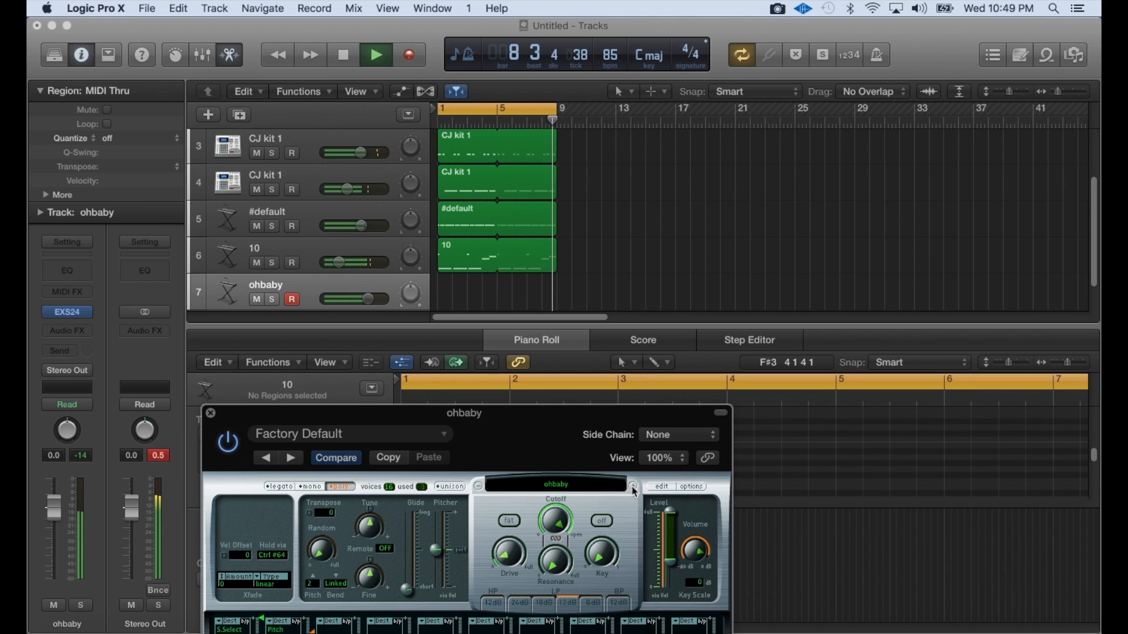
click(633, 488)
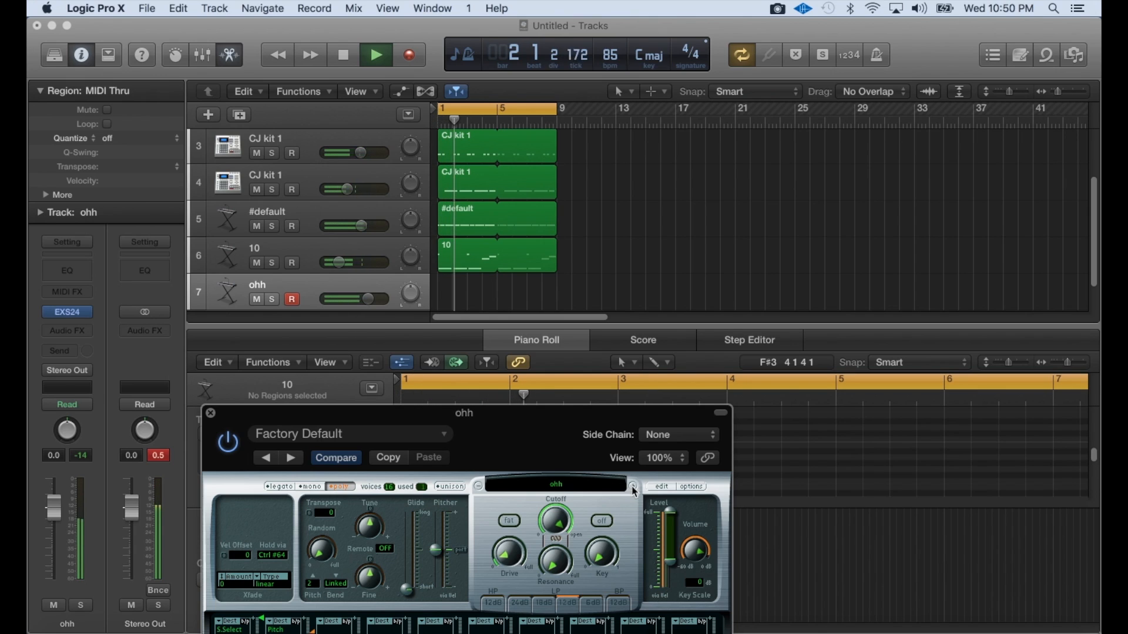
click(633, 488)
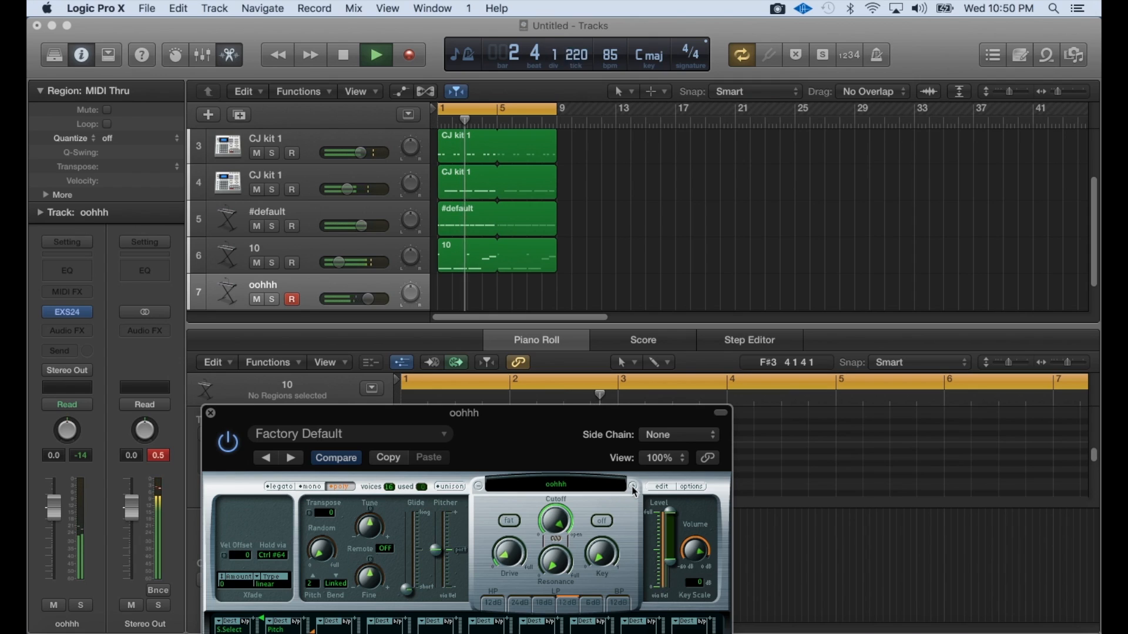
click(479, 487)
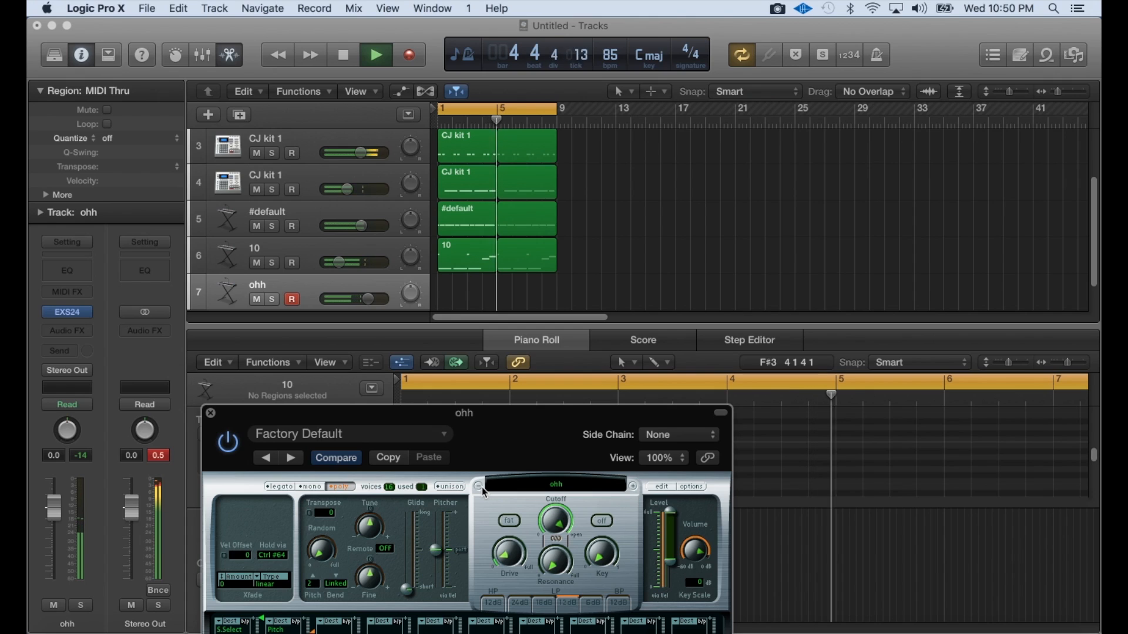
key(space)
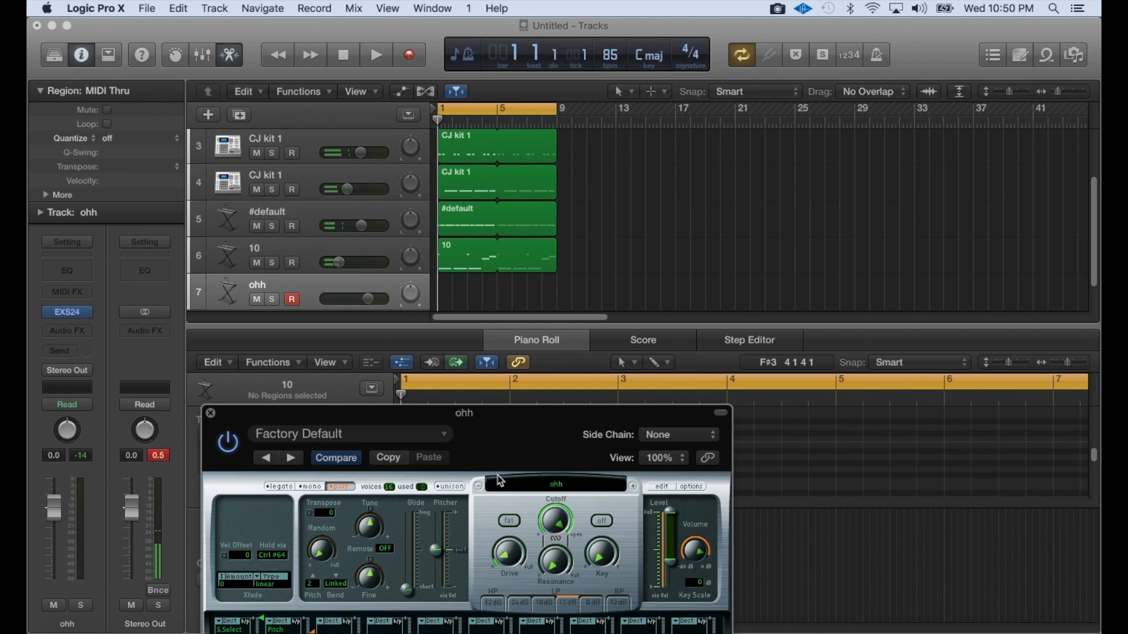
Insert a stereo Tape Delay on the ohh track, keep its Factory Default setting and close its window
drag(500, 480, 490, 467)
click(67, 330)
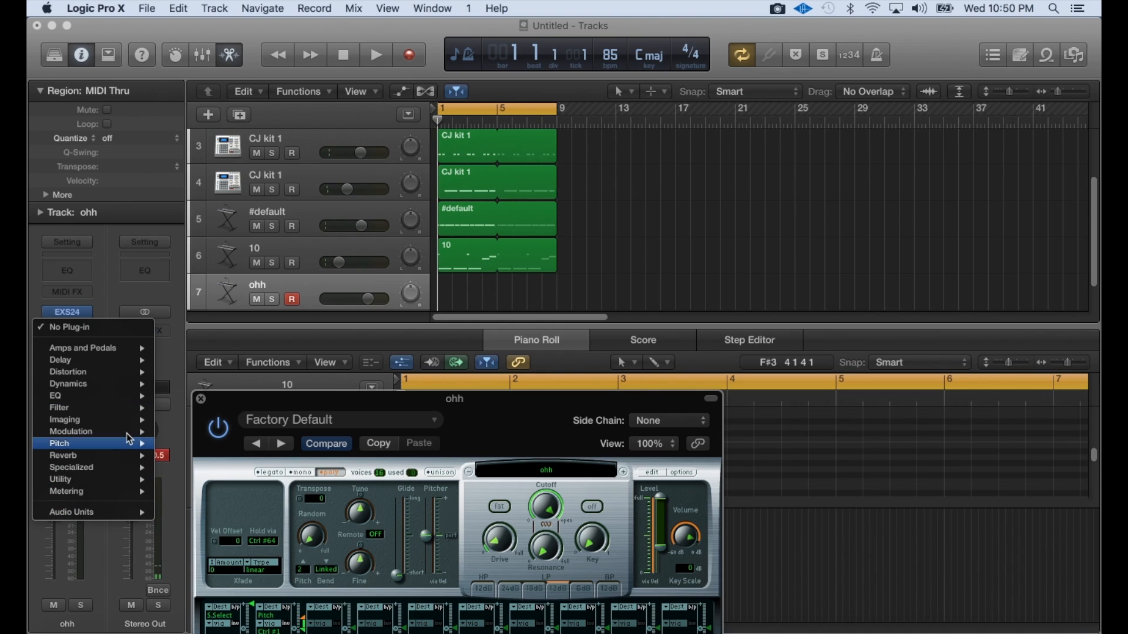
mouse_move(128, 386)
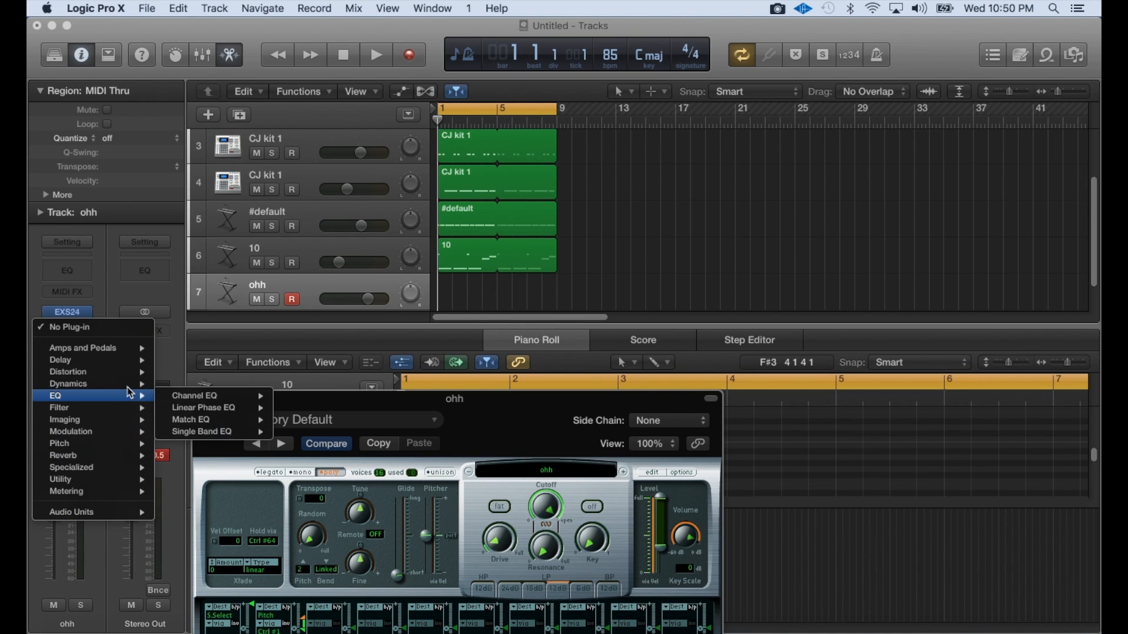
mouse_move(132, 360)
mouse_move(240, 397)
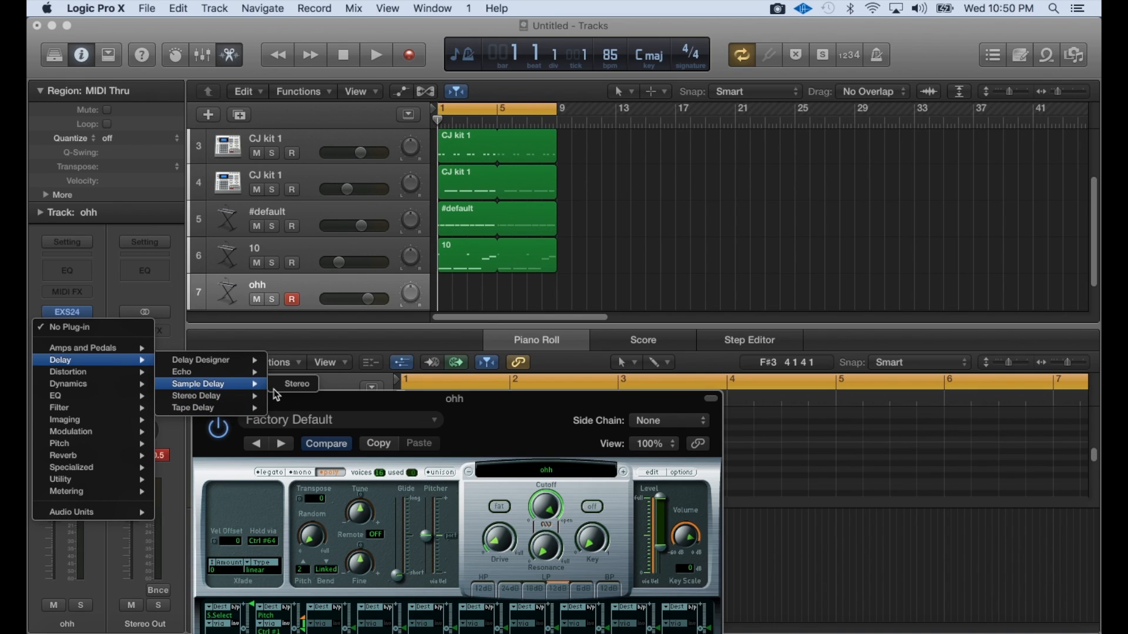
click(287, 407)
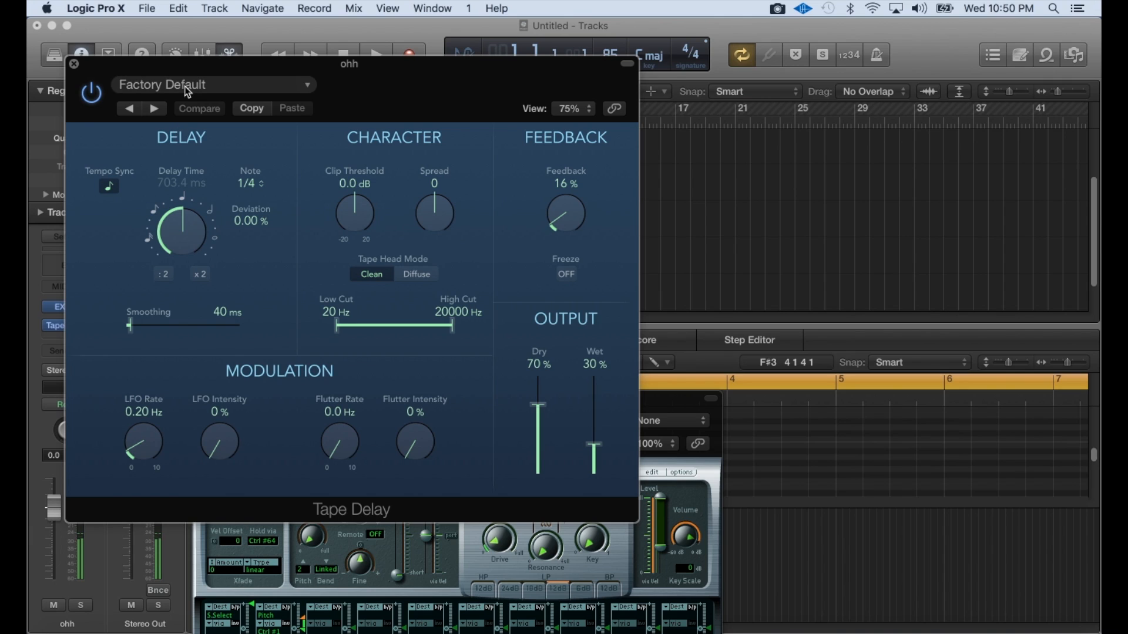
click(74, 65)
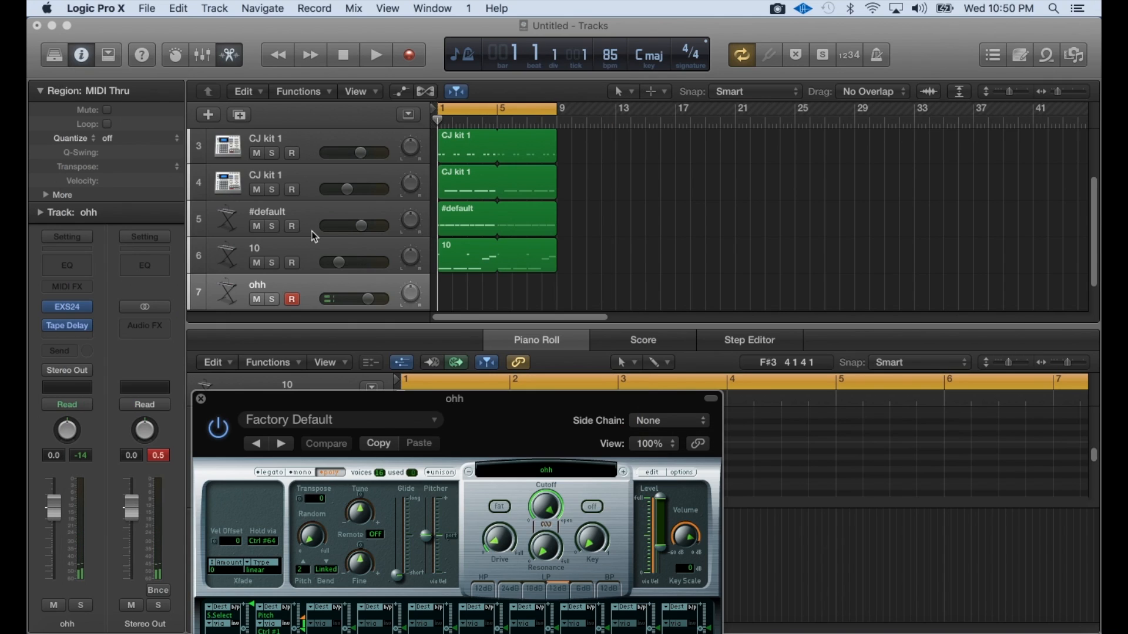
Turn on the count-in and record the ohh vocal chant over the first bar of its track
key(r)
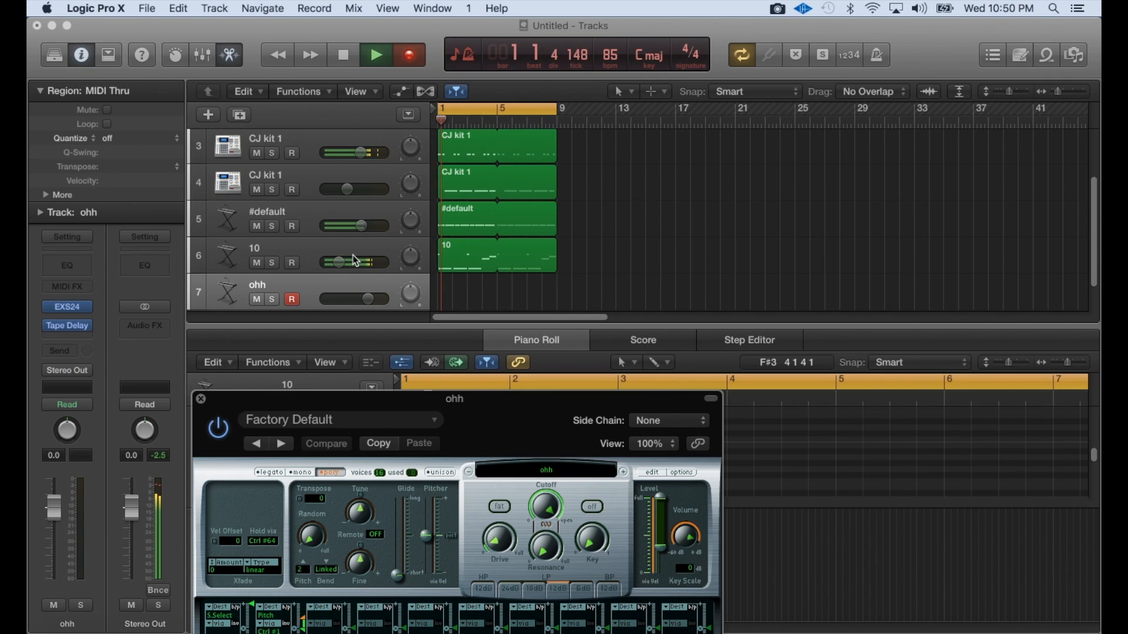
key(space)
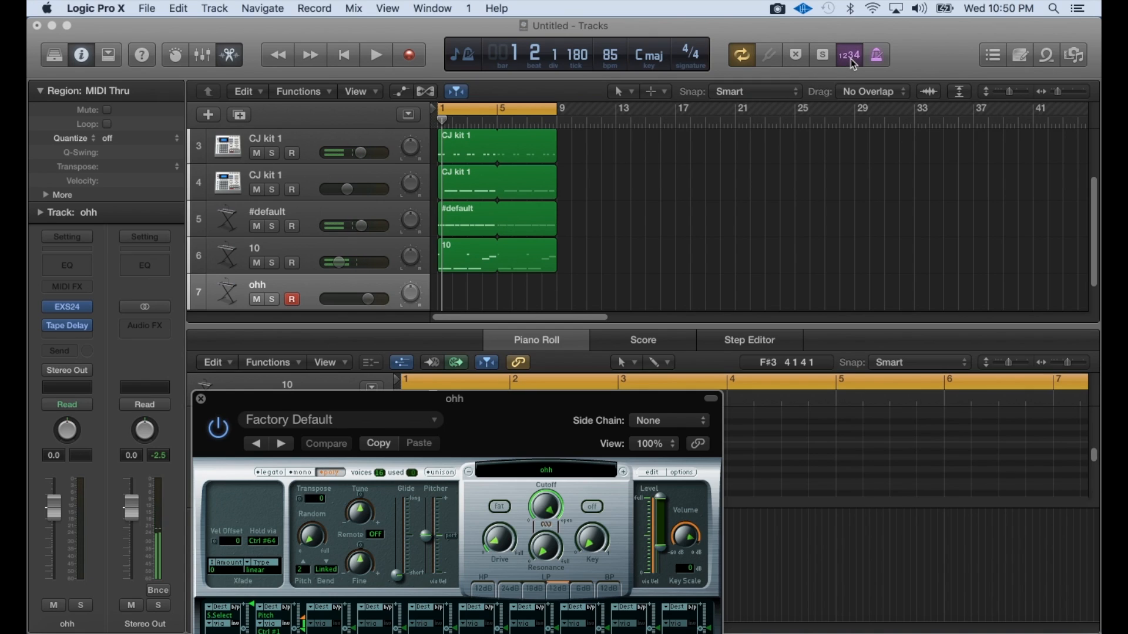
key(r)
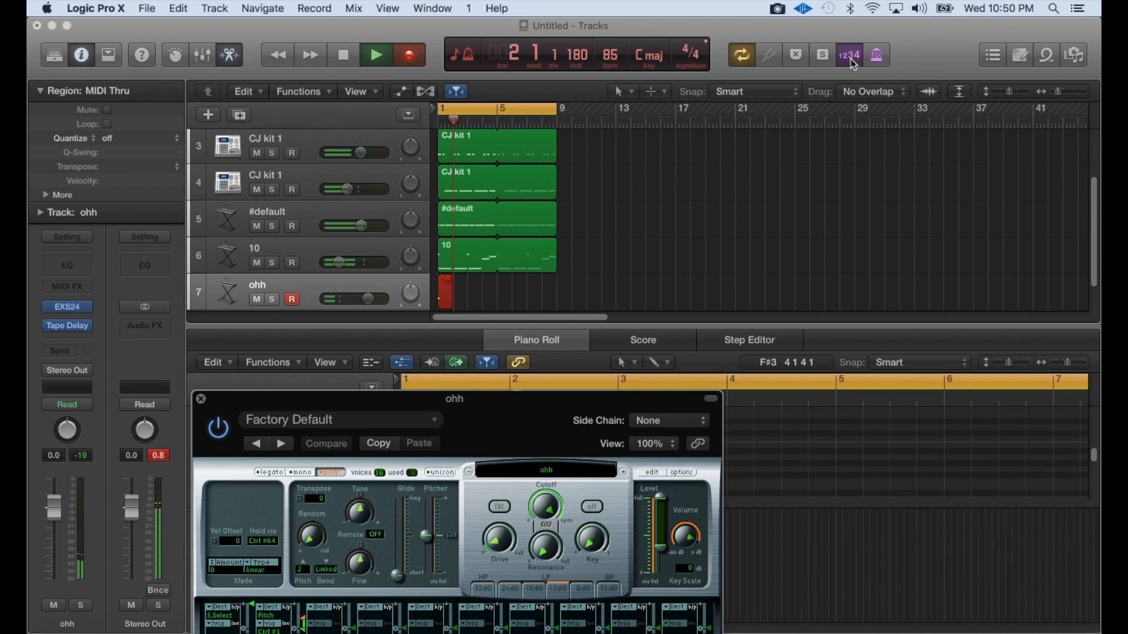
key(space)
Add a Channel EQ to the ohh track, turn on its analyzer and enable a high-cut filter at 680 Hz
click(54, 263)
click(126, 411)
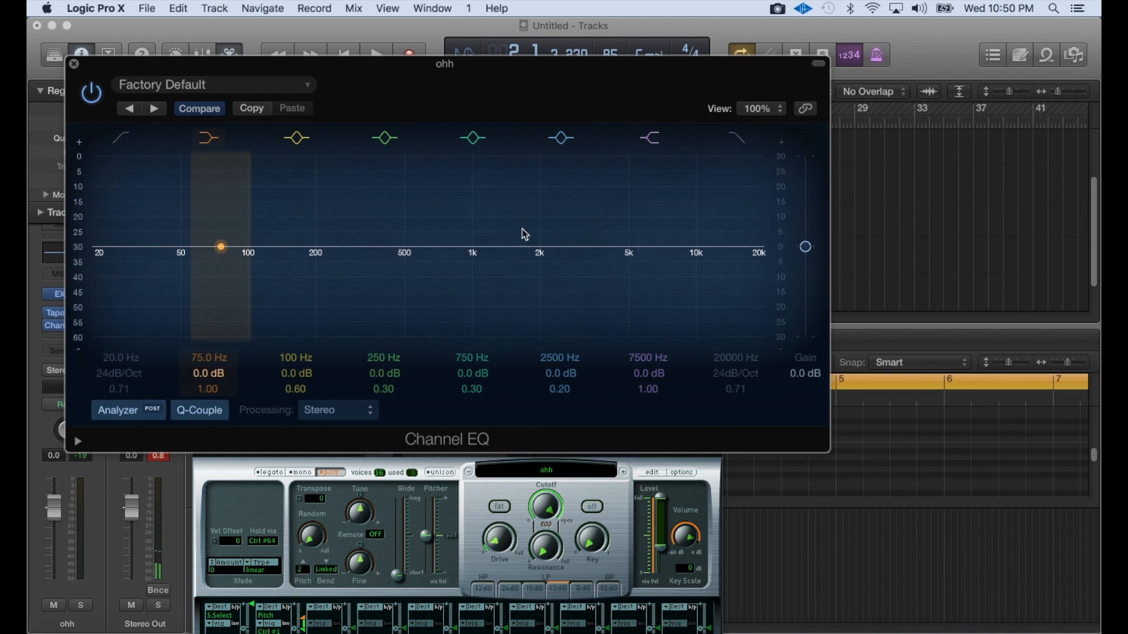
click(736, 139)
drag(756, 252, 377, 269)
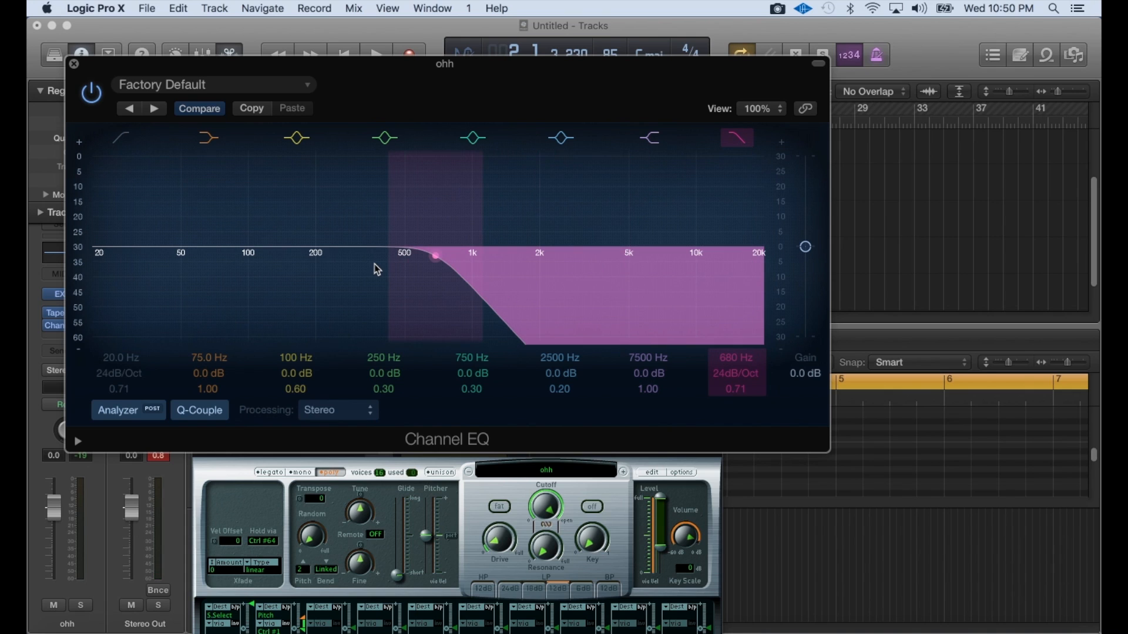
Listen to the filtered ohh chant with the looping beat, close the EQ window and deselect the ohh region
key(space)
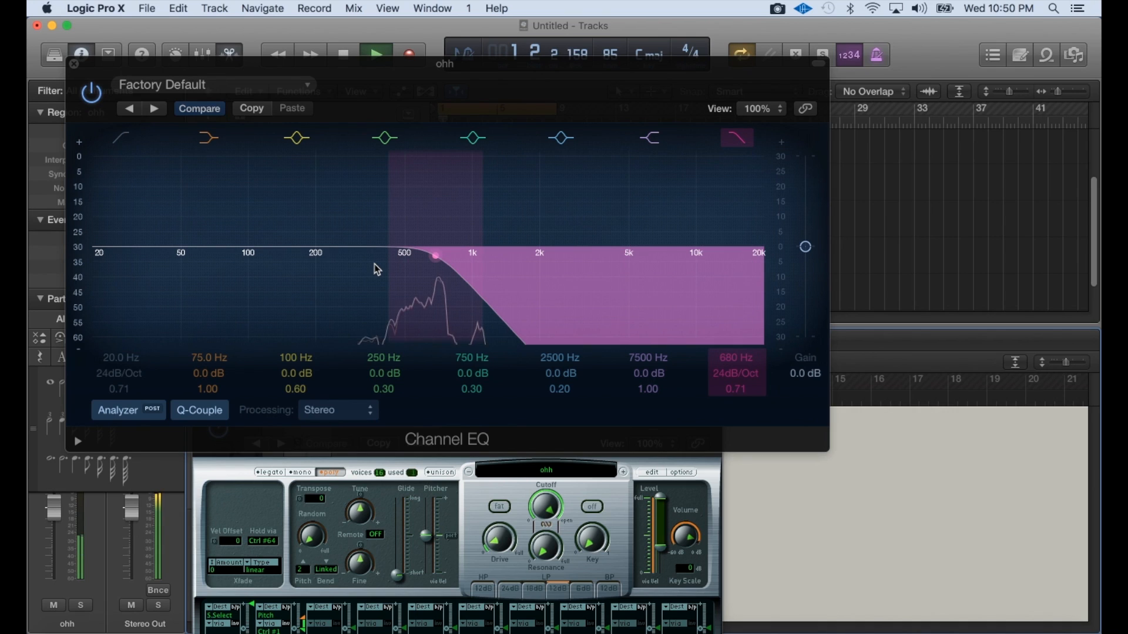
click(74, 64)
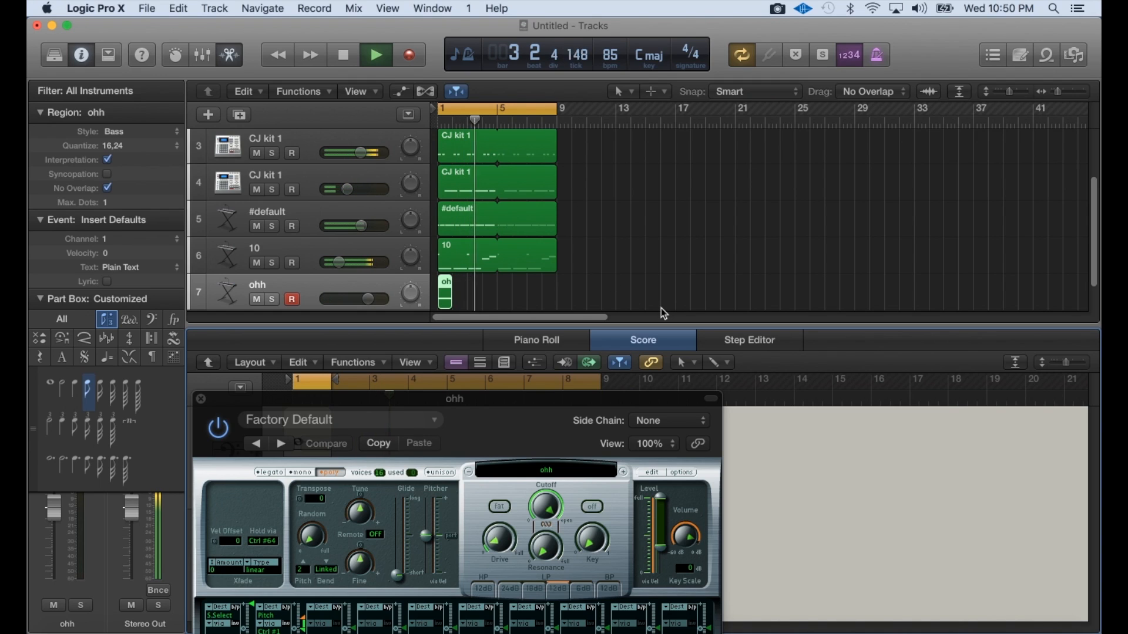
click(779, 214)
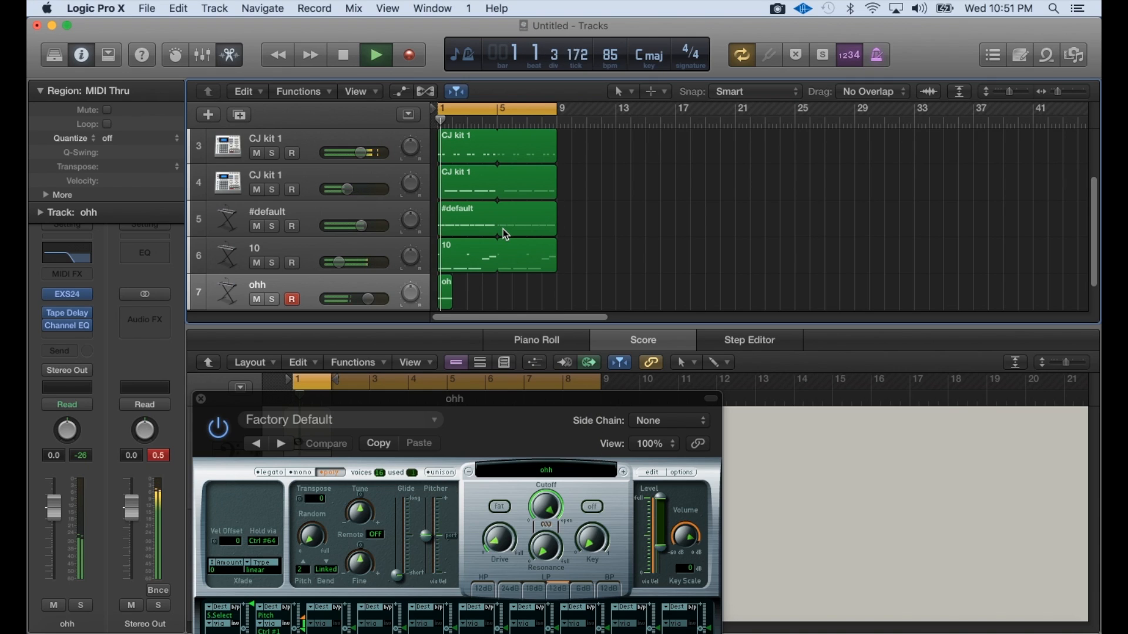
key(space)
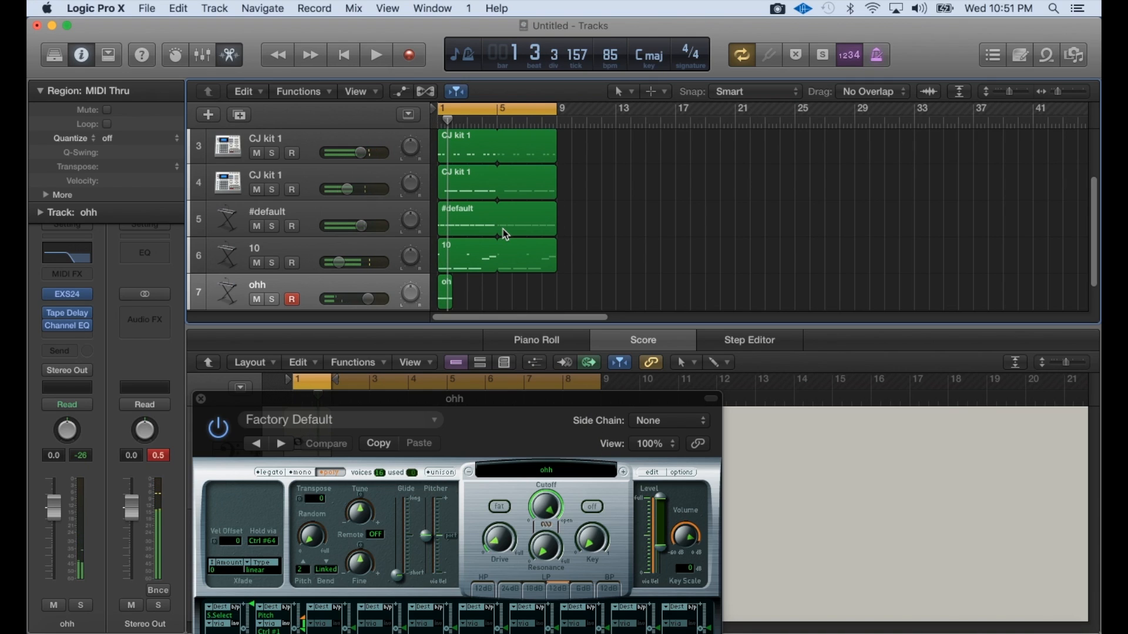